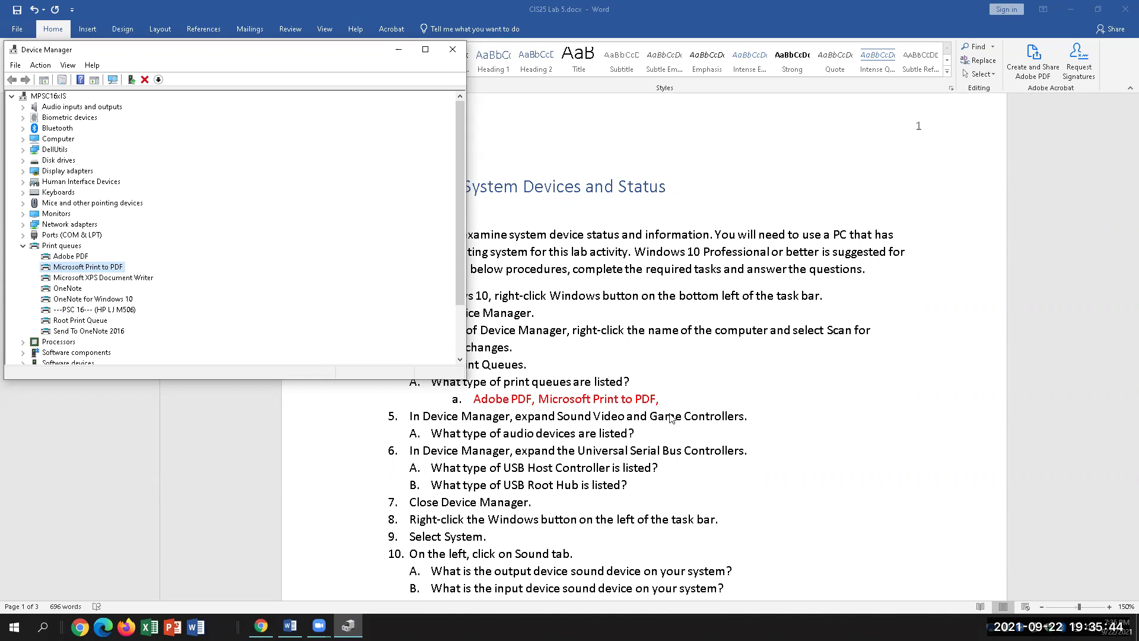
- Continue the red print queue answer under item 4 with "One Note, MS XPS Document Writer,"
{"action": "left_click", "coordinate": [694, 397]}
{"action": "type", "text": "One,"}
{"action": "key", "text": "BackSpace"}
{"action": "type", "text": "Note,"}
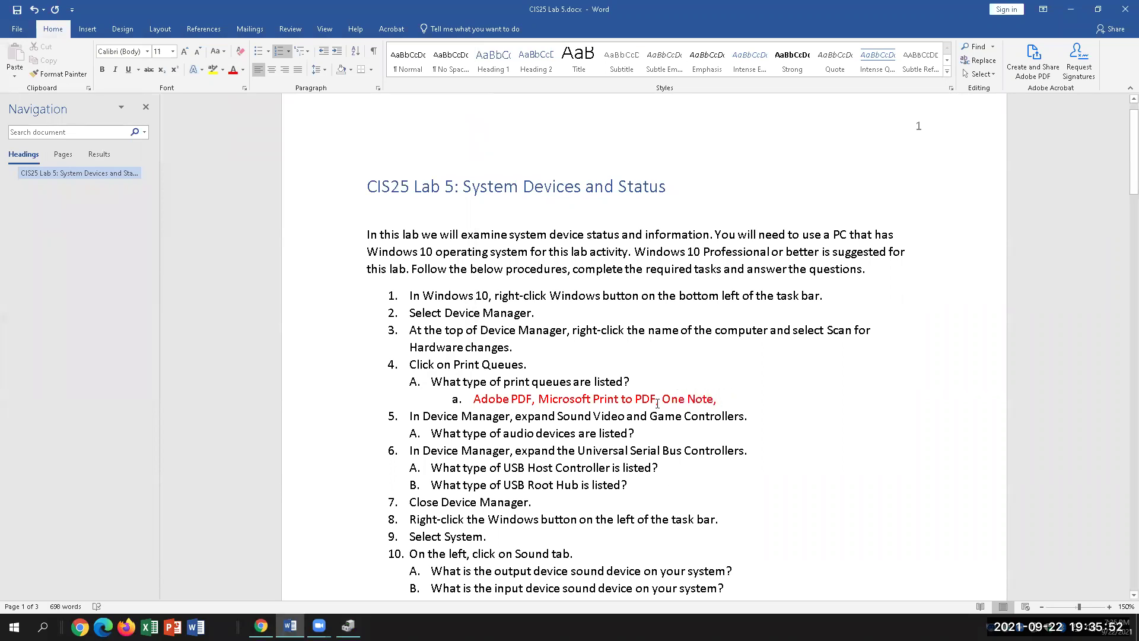
{"action": "left_click", "coordinate": [348, 626]}
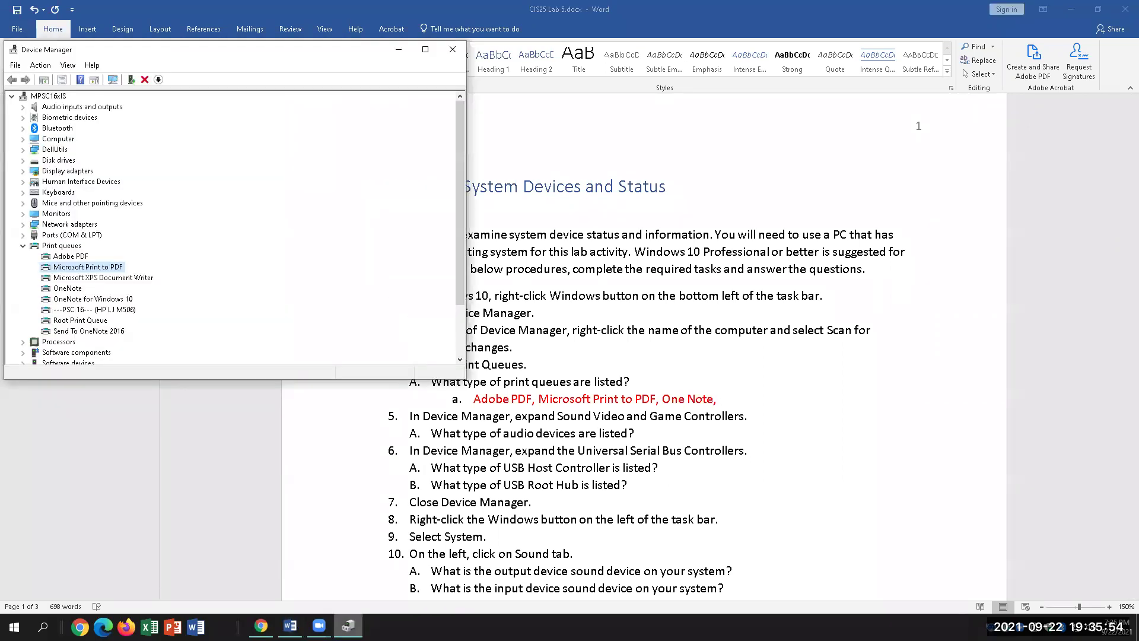
{"action": "left_click", "coordinate": [348, 626]}
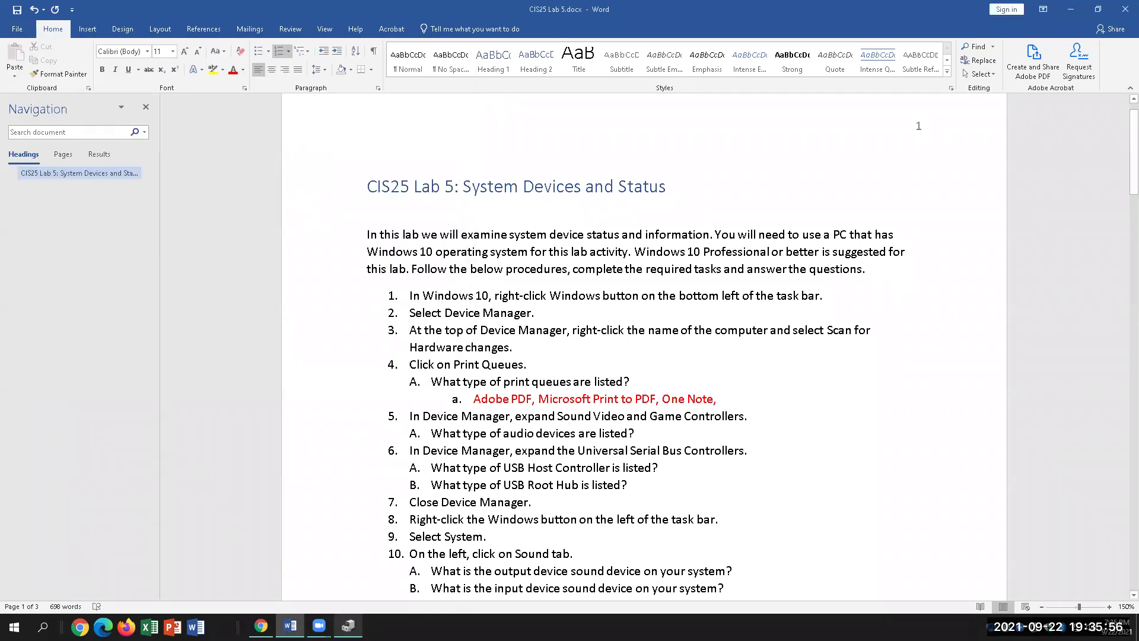
{"action": "type", "text": "MS"}
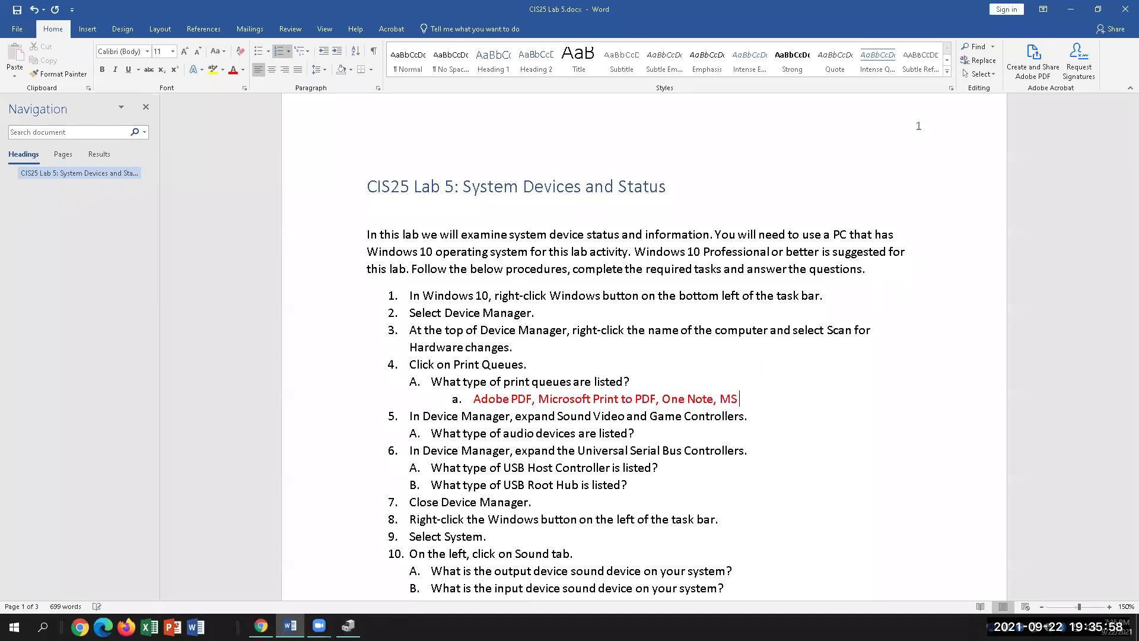
{"action": "type", "text": " XPS Document Writer,"}
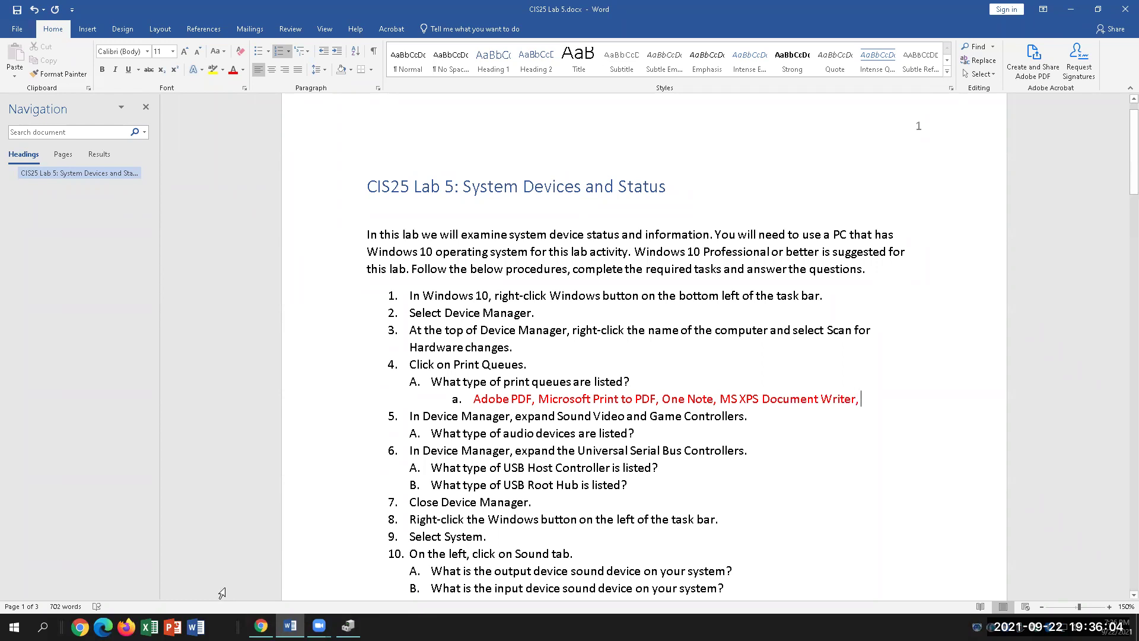
- Check the print queues in Device Manager and complete the item 4 answer in Word with "HP LJ M506, Root Queue"
{"action": "left_click", "coordinate": [348, 626]}
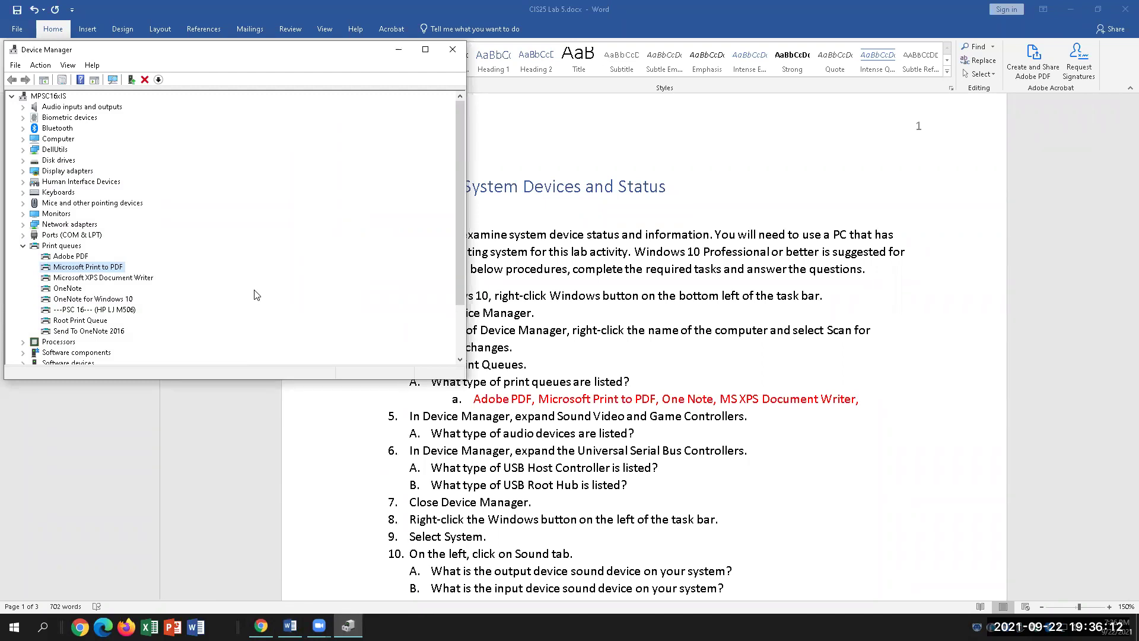
{"action": "left_click", "coordinate": [873, 401]}
{"action": "type", "text": "HP"}
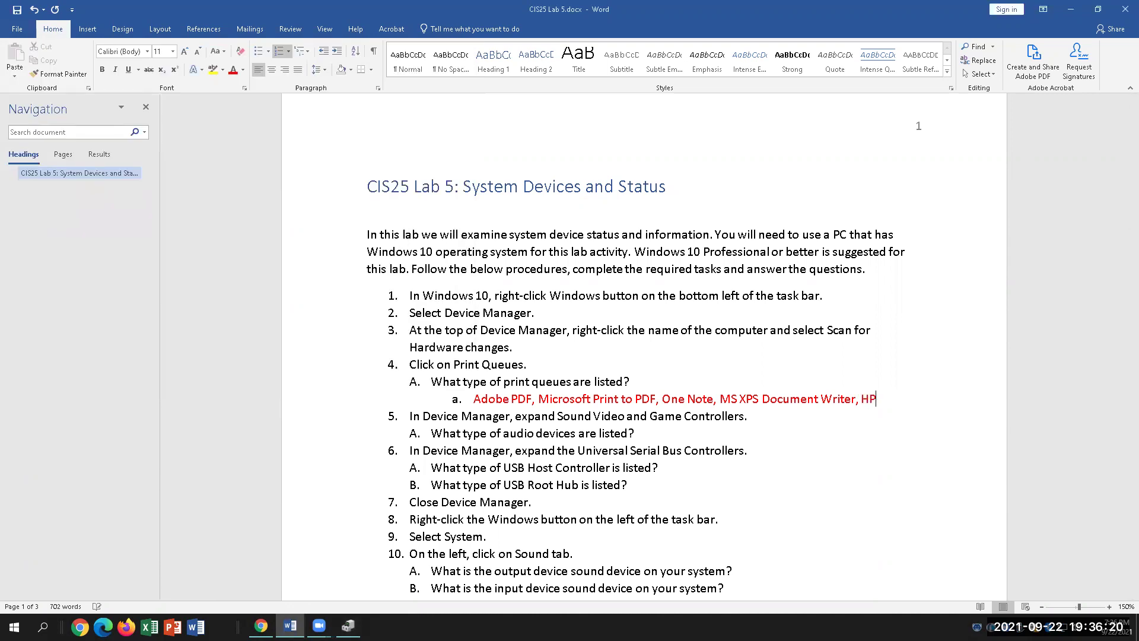
{"action": "type", "text": " LJ M"}
{"action": "left_click", "coordinate": [349, 626]}
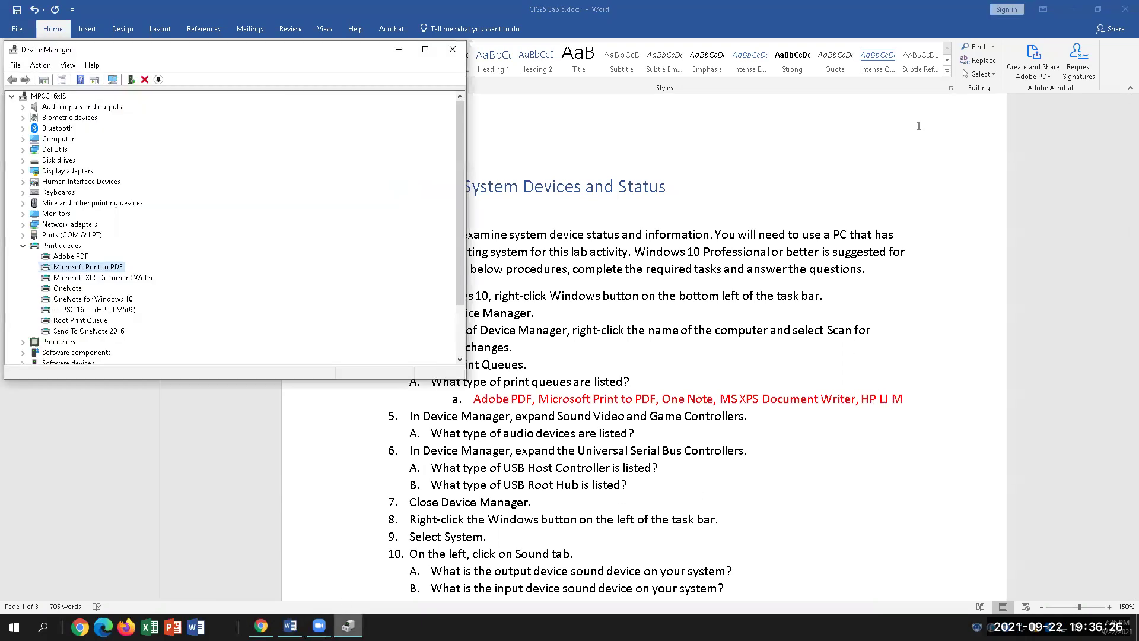
{"action": "key", "text": "alt+Tab"}
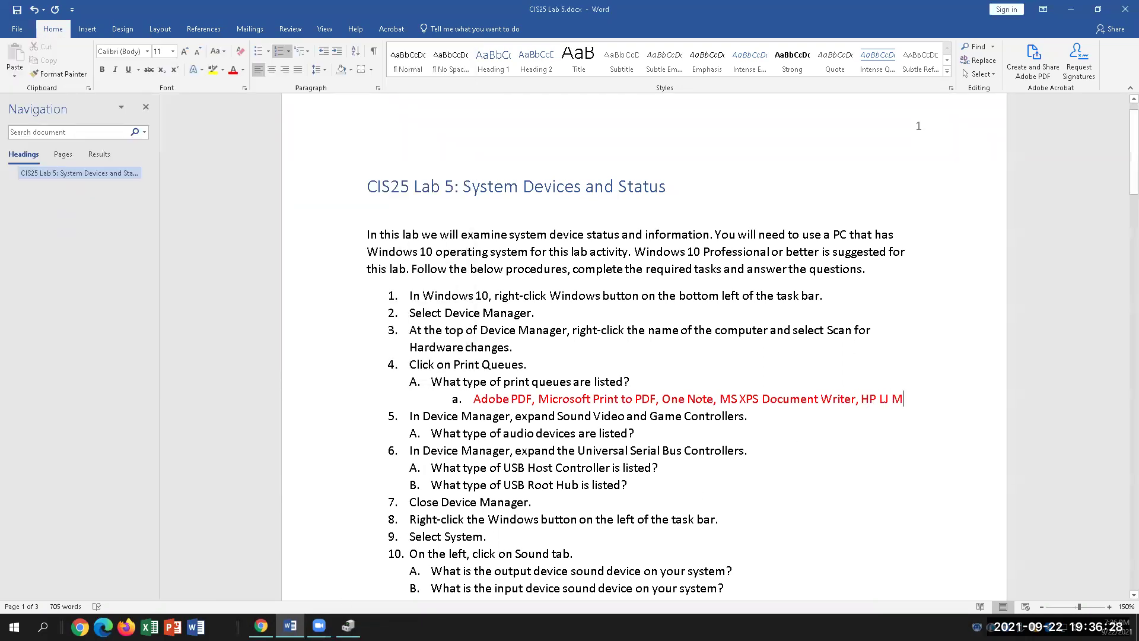
{"action": "type", "text": "506,"}
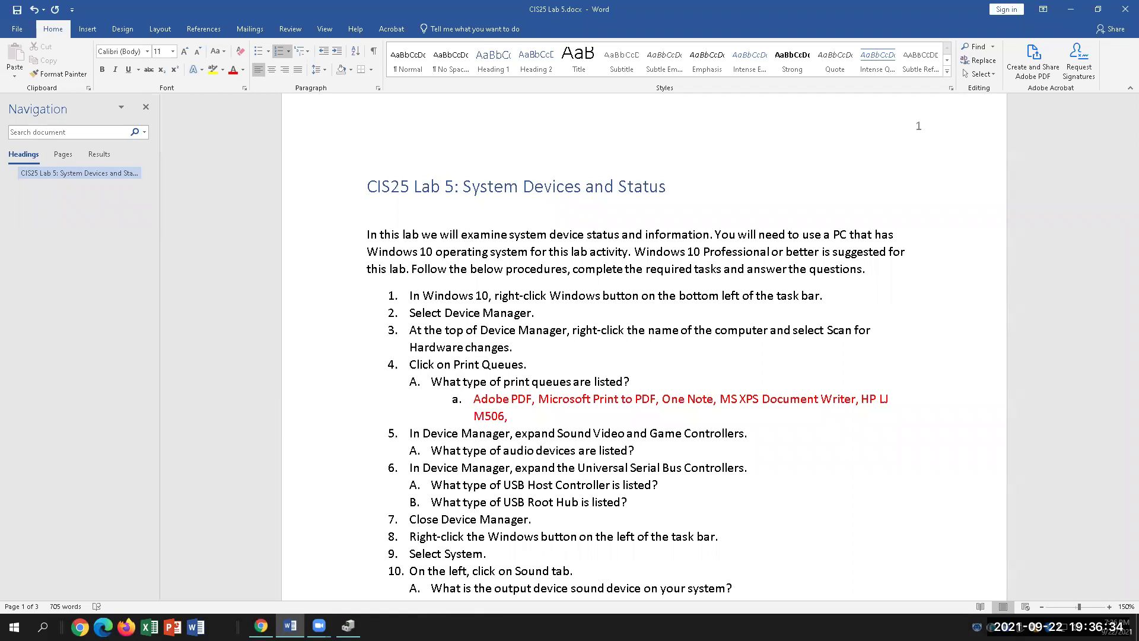
{"action": "type", "text": "Root Queue"}
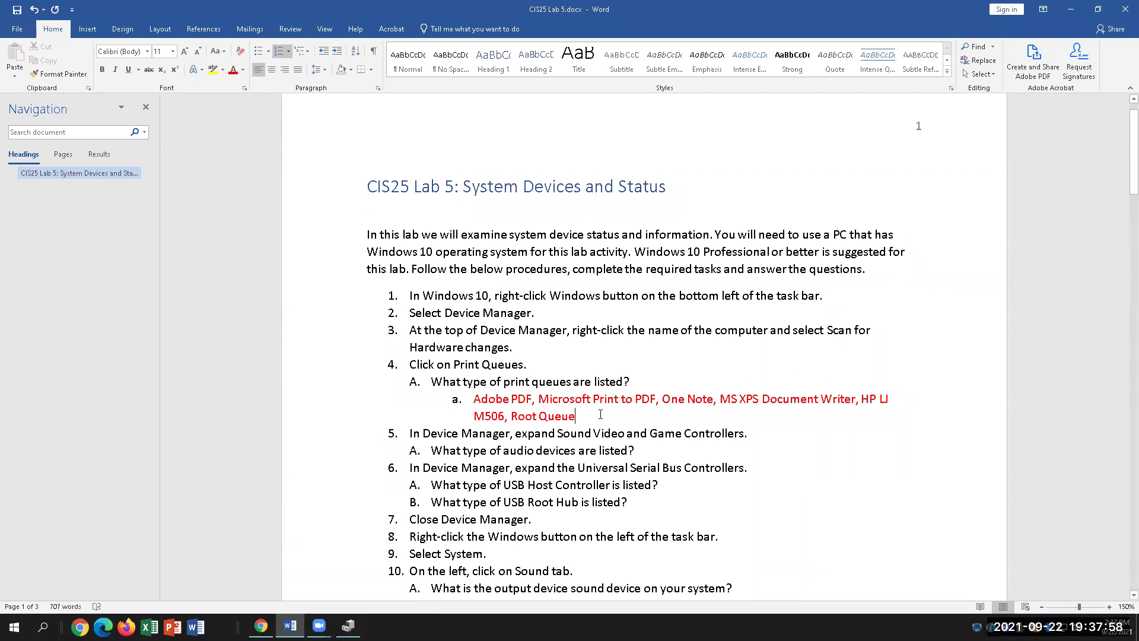
- In Device Manager, collapse Print queues, expand Sound, video and game controllers, and examine each listed audio device
{"action": "left_click", "coordinate": [348, 626]}
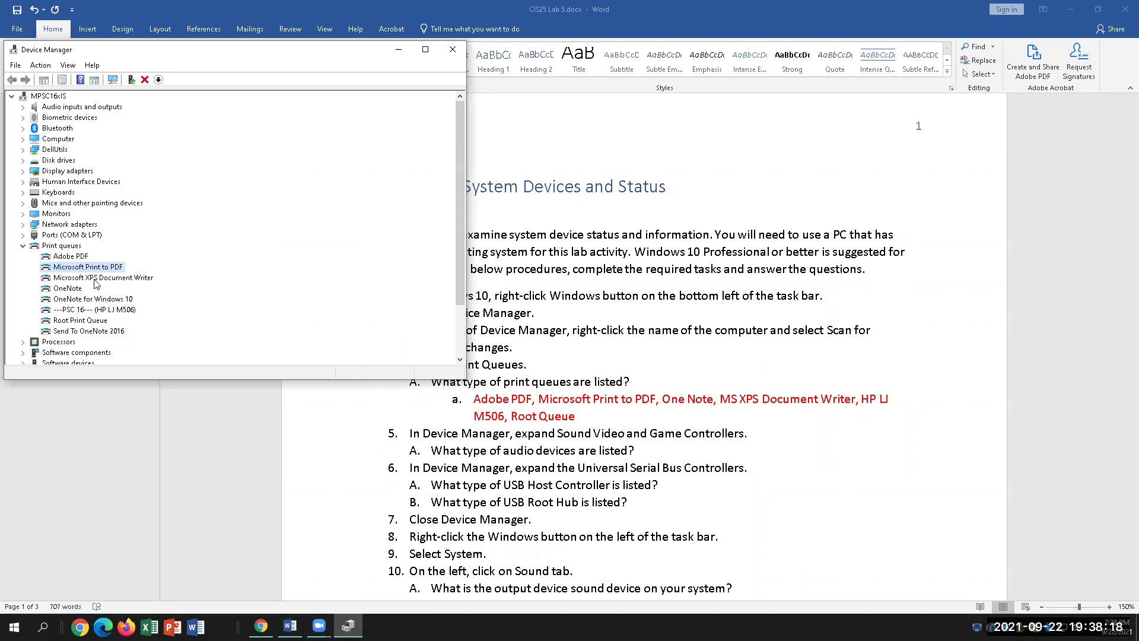
{"action": "left_click", "coordinate": [22, 247]}
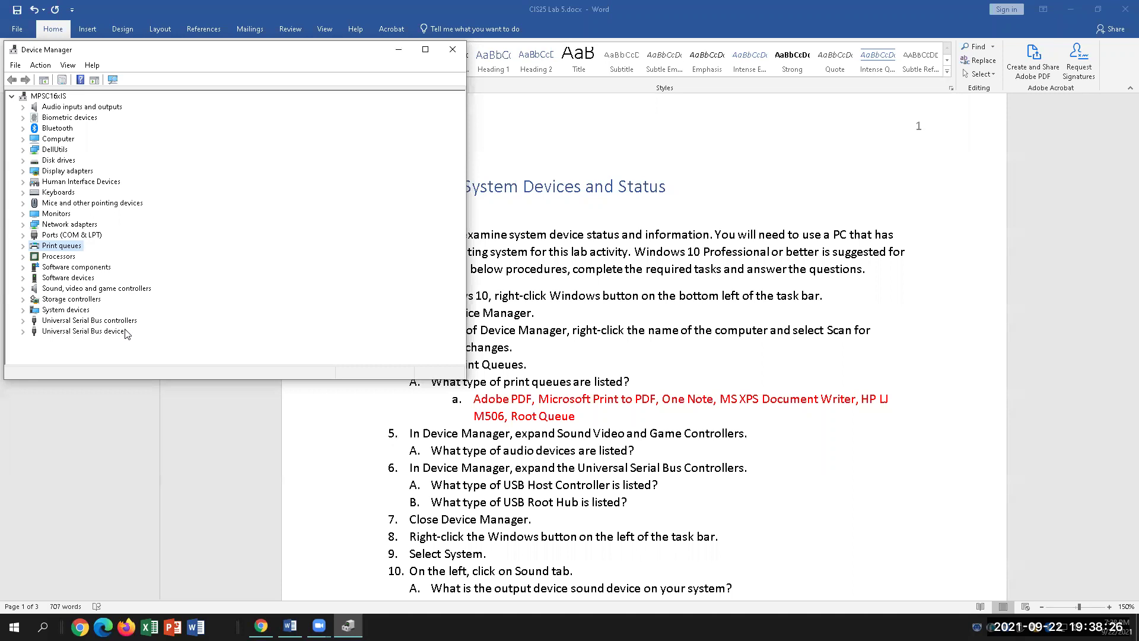
{"action": "left_click", "coordinate": [26, 290]}
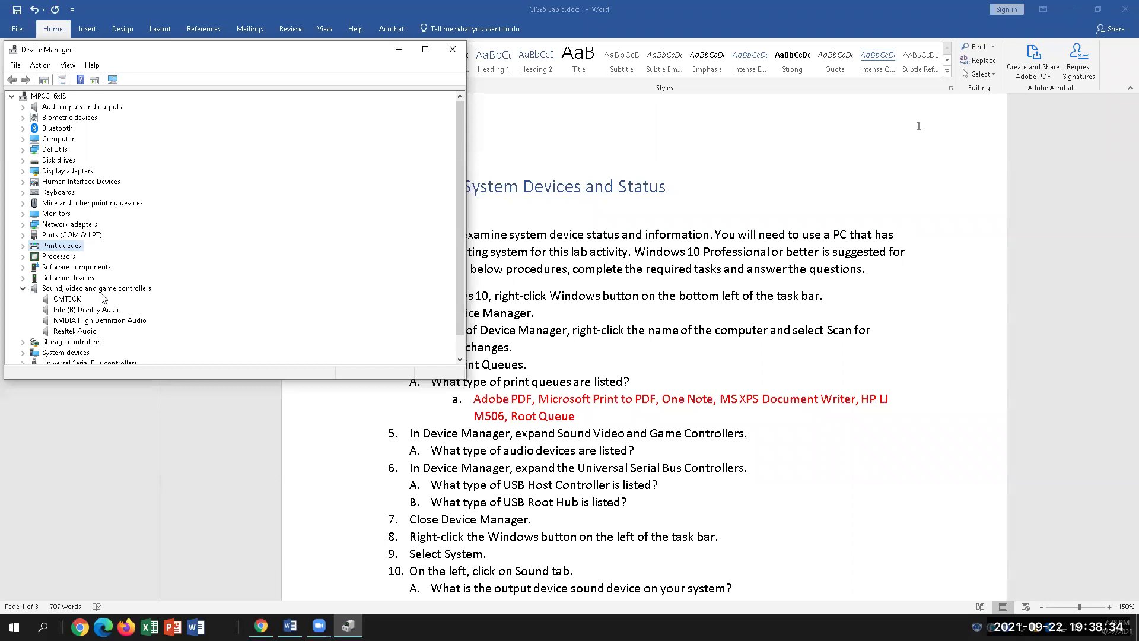
{"action": "left_click", "coordinate": [85, 333]}
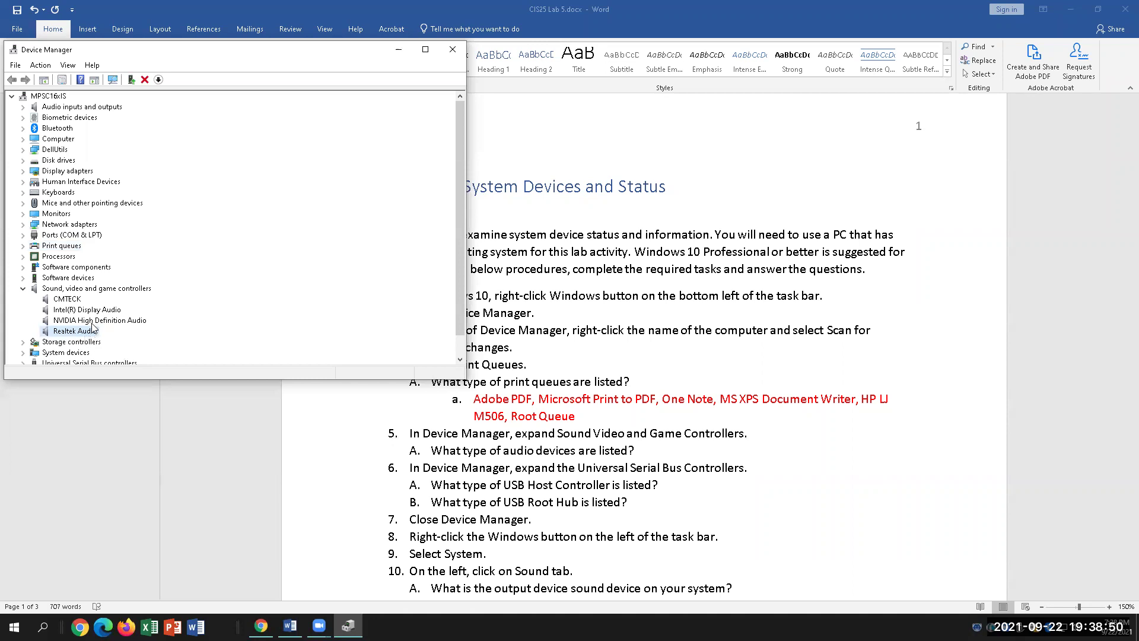
{"action": "left_click", "coordinate": [77, 302]}
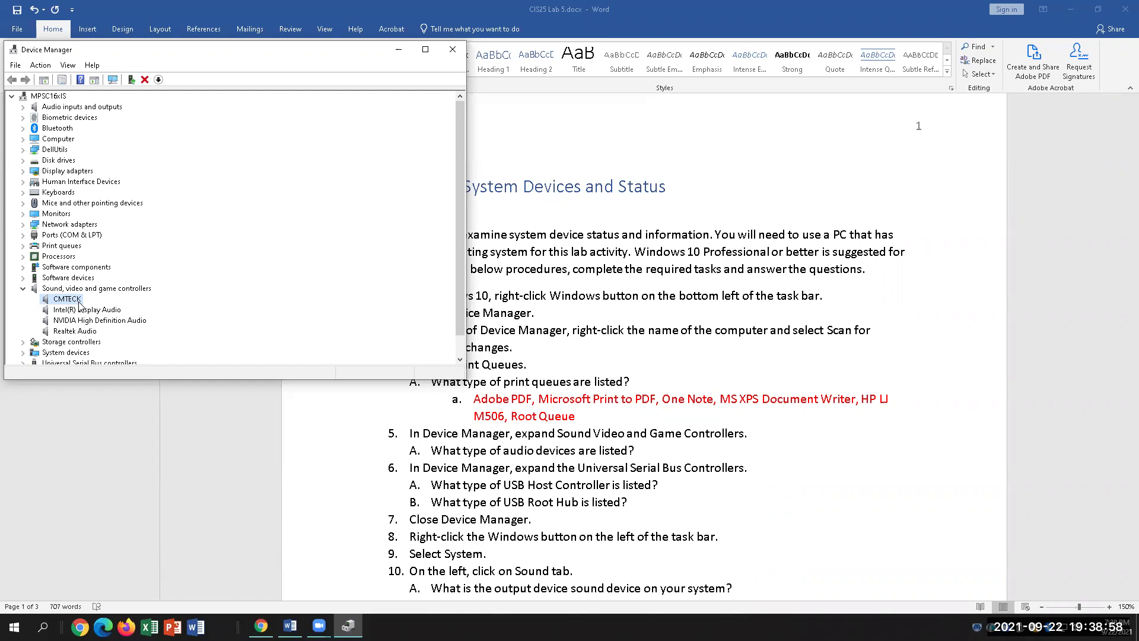
{"action": "left_click", "coordinate": [84, 311]}
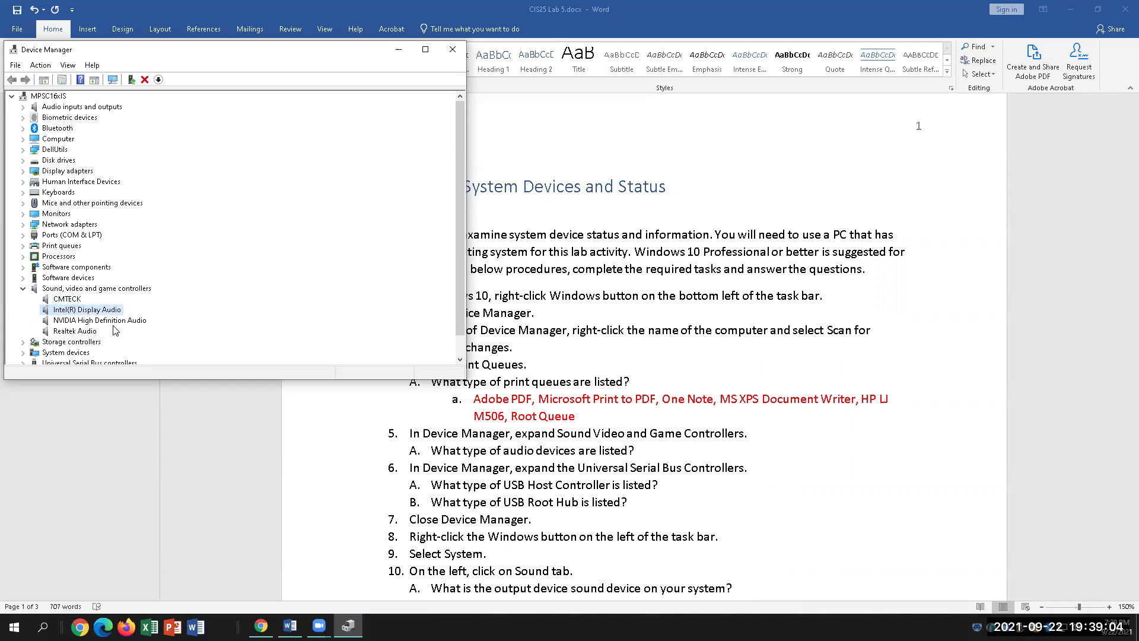
{"action": "left_click", "coordinate": [115, 324]}
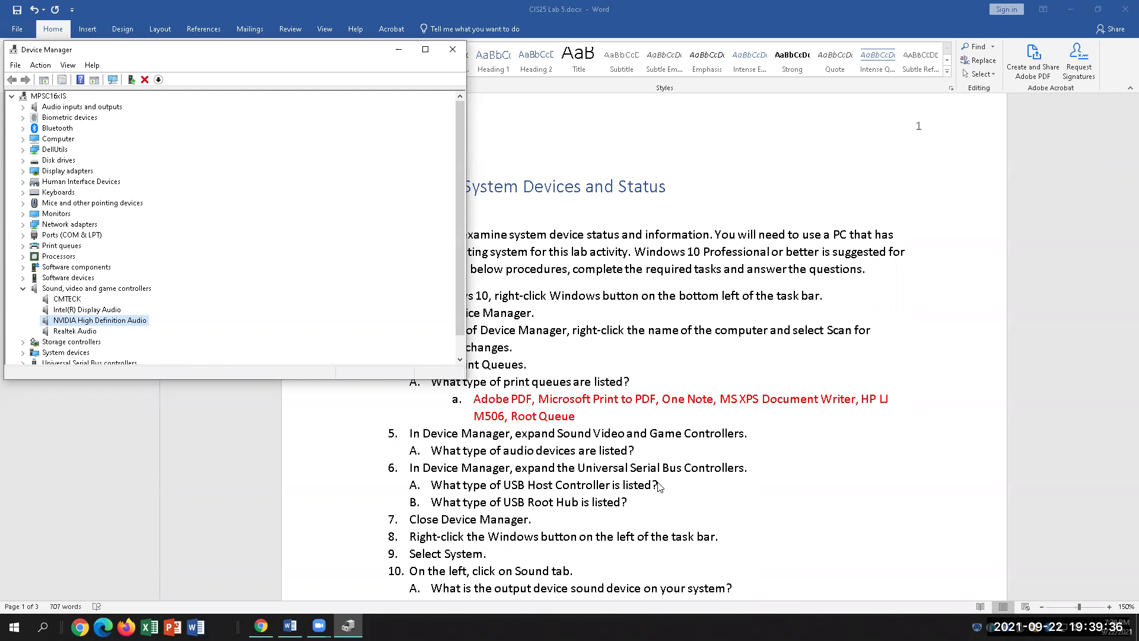
- Back in Word, insert an indented answer line directly below item 5 reading "Intel Display Audio"
{"action": "key", "text": "alt+Tab"}
{"action": "left_click", "coordinate": [753, 434]}
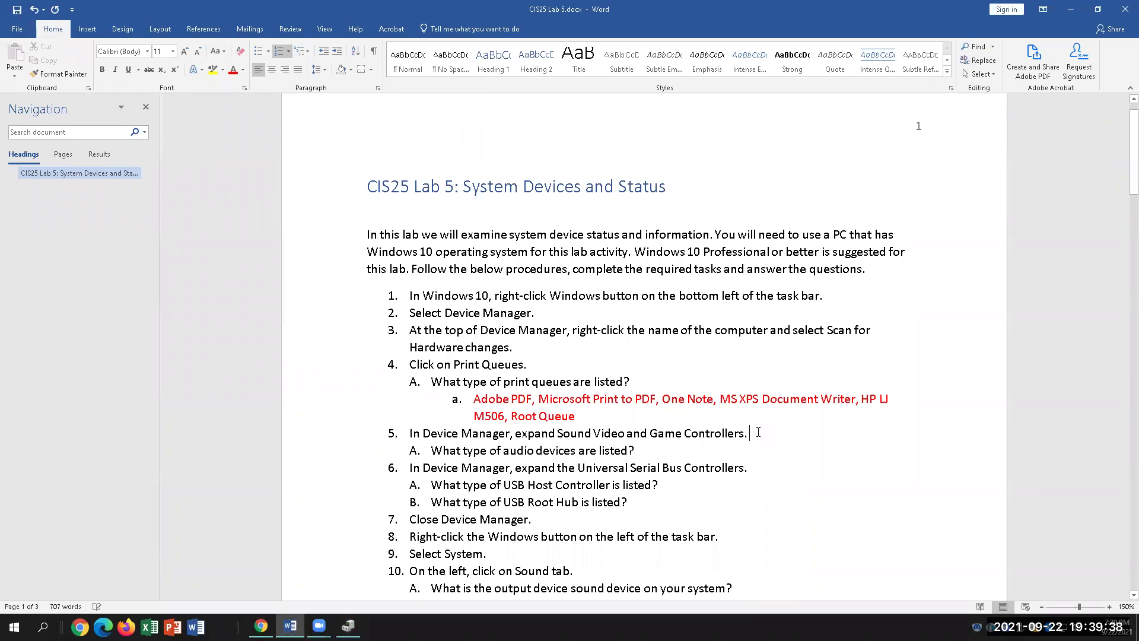
{"action": "key", "text": "Return"}
{"action": "key", "text": "Tab"}
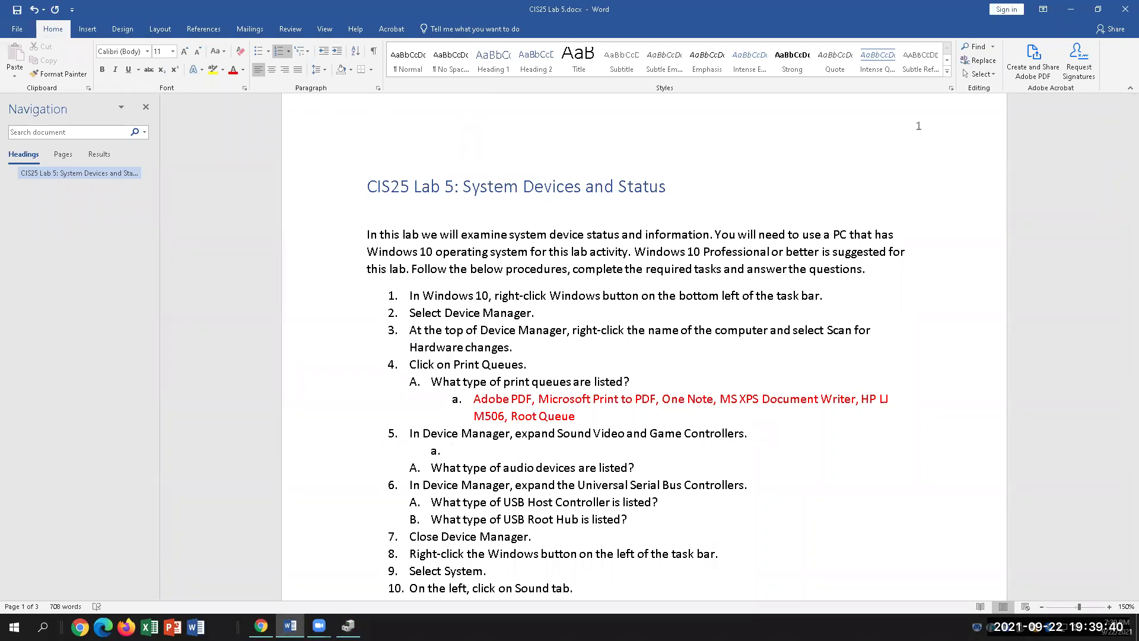
{"action": "type", "text": "Intel Display Audio"}
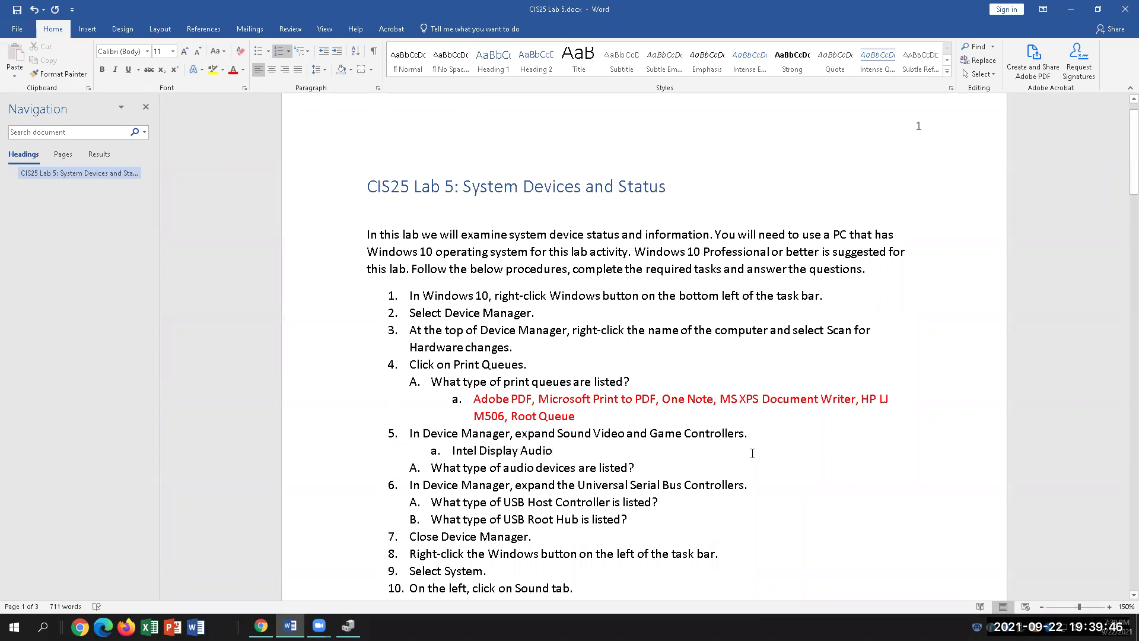
- Colour the audio answer red, extend it with ", Realtek, NVIDIA HD audio,", and check it against the audio devices in Device Manager
{"action": "triple_click", "coordinate": [608, 458]}
{"action": "left_click", "coordinate": [233, 69]}
{"action": "key", "text": "End"}
{"action": "type", "text": ", Realtek, "}
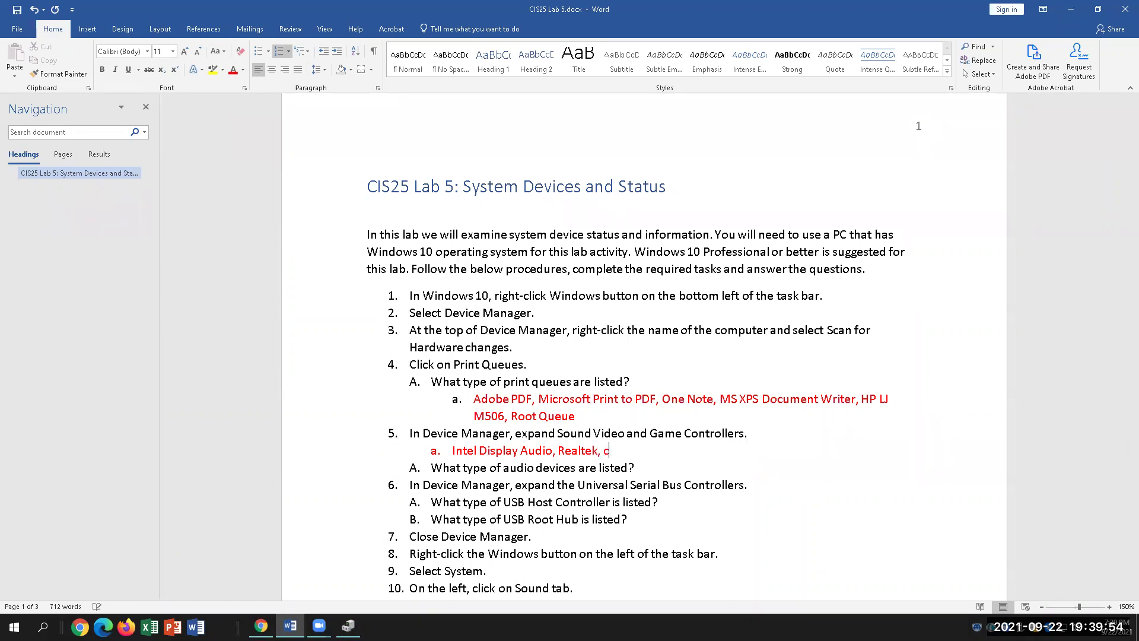
{"action": "type", "text": "NVIDIA HD a"}
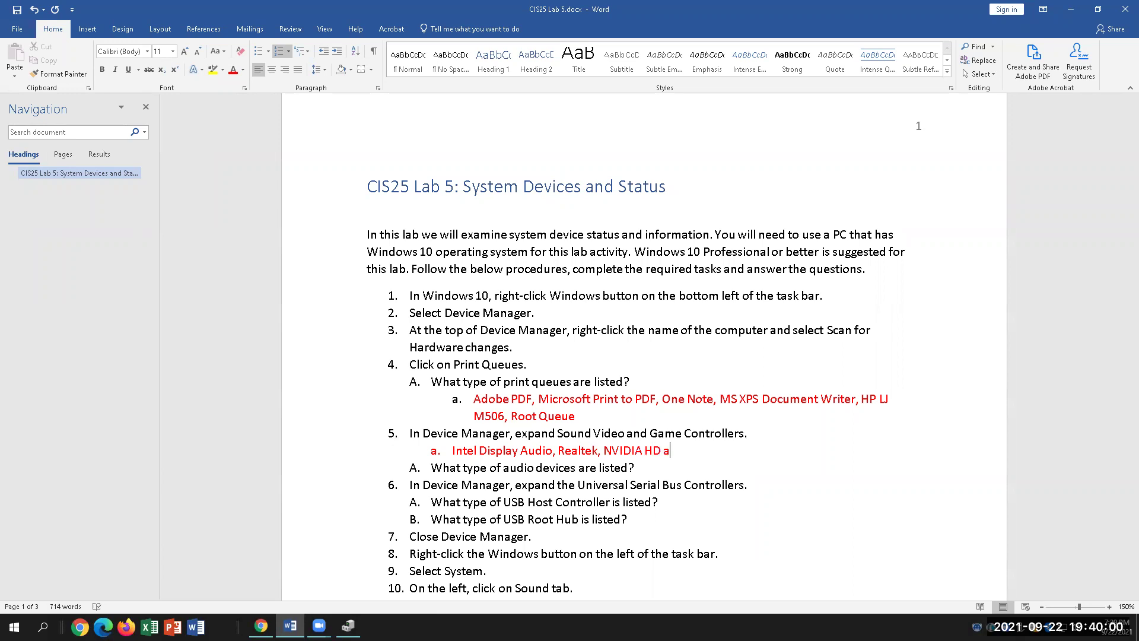
{"action": "type", "text": "udio,"}
{"action": "left_click", "coordinate": [348, 626]}
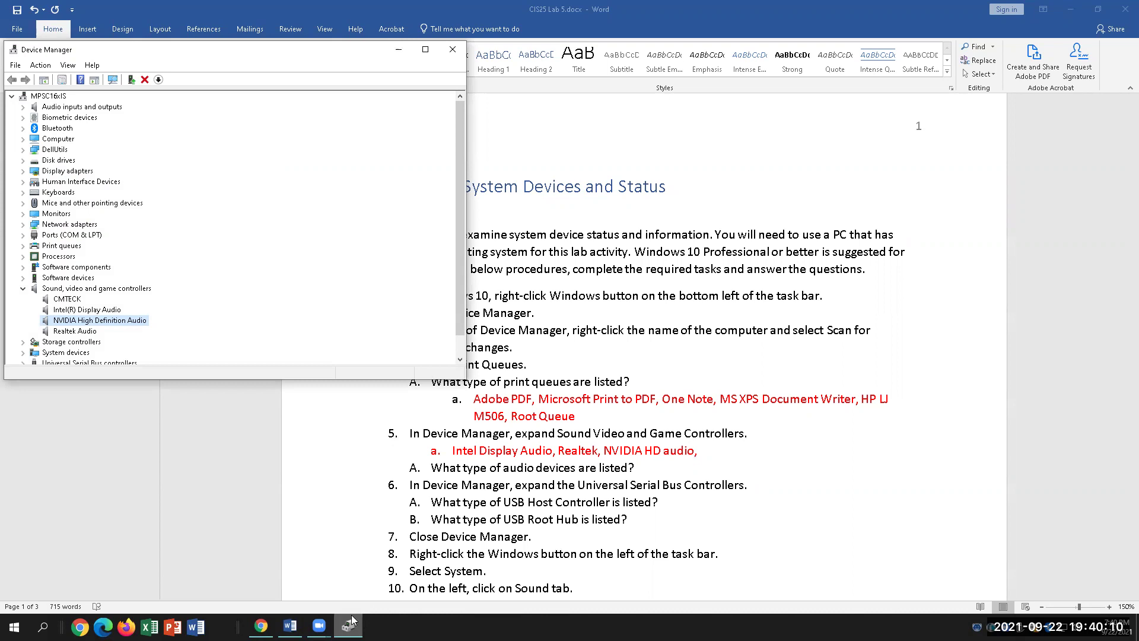
{"action": "left_click", "coordinate": [86, 333]}
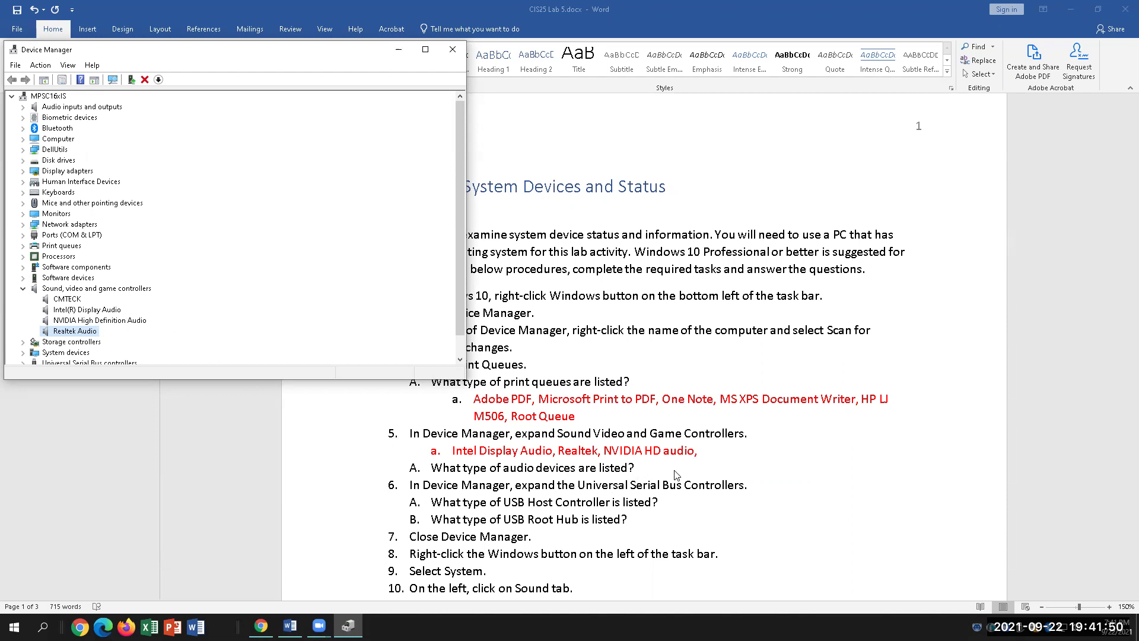
- Move the red audio answer line in Word from directly below item 5 to below the question "What type of audio devices are listed?"
{"action": "left_click", "coordinate": [454, 452]}
{"action": "left_click", "coordinate": [436, 450]}
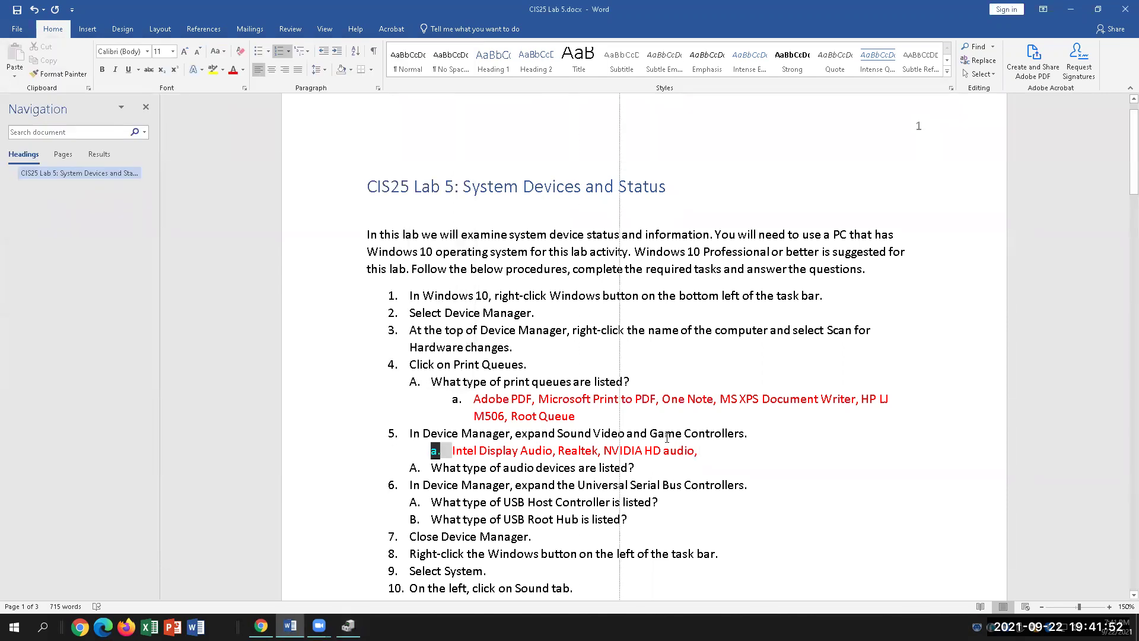
{"action": "mouse_move", "coordinate": [436, 450]}
{"action": "left_mouse_down"}
{"action": "mouse_move", "coordinate": [716, 441]}
{"action": "mouse_move", "coordinate": [441, 449]}
{"action": "left_mouse_up"}
{"action": "key", "text": "ctrl+z"}
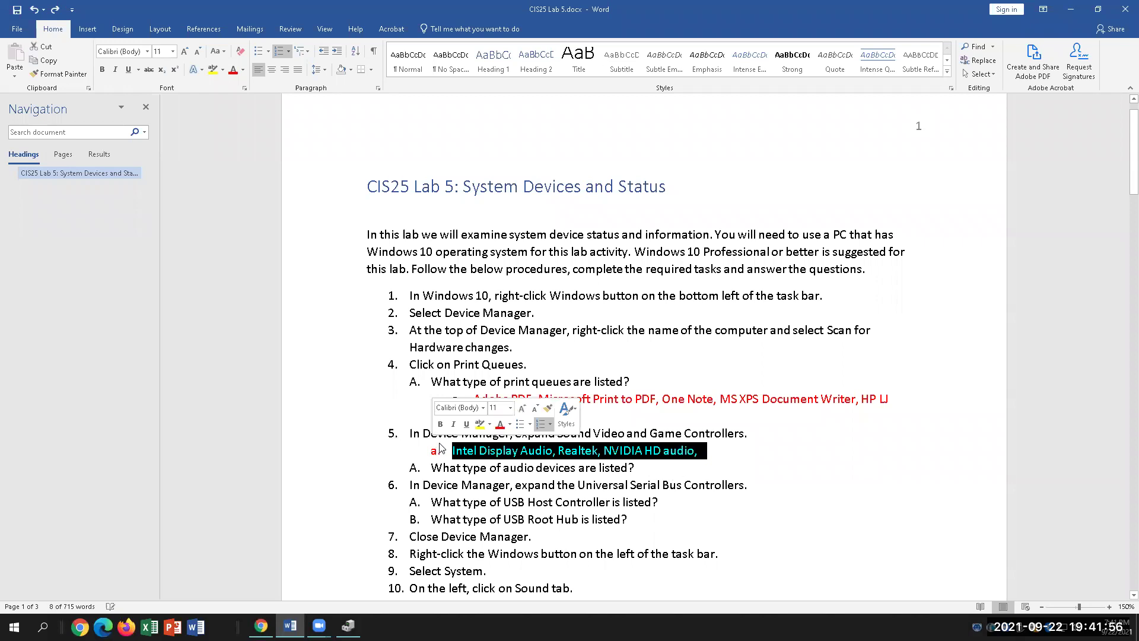
{"action": "key", "text": "ctrl+x"}
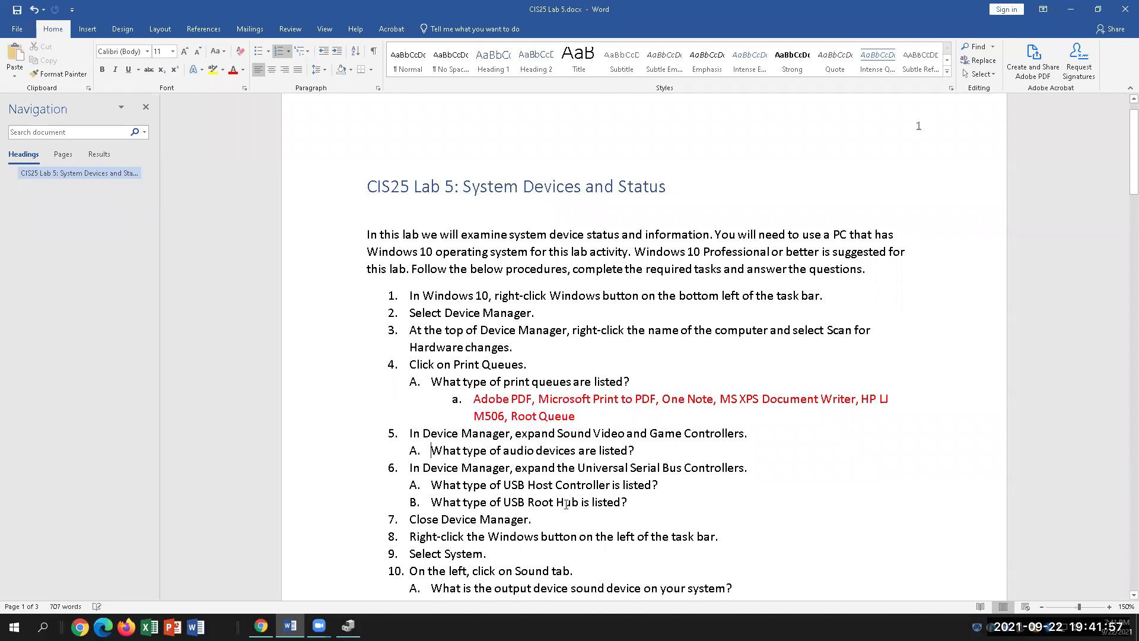
{"action": "left_click", "coordinate": [652, 454]}
{"action": "key", "text": "Return"}
{"action": "key", "text": "BackSpace"}
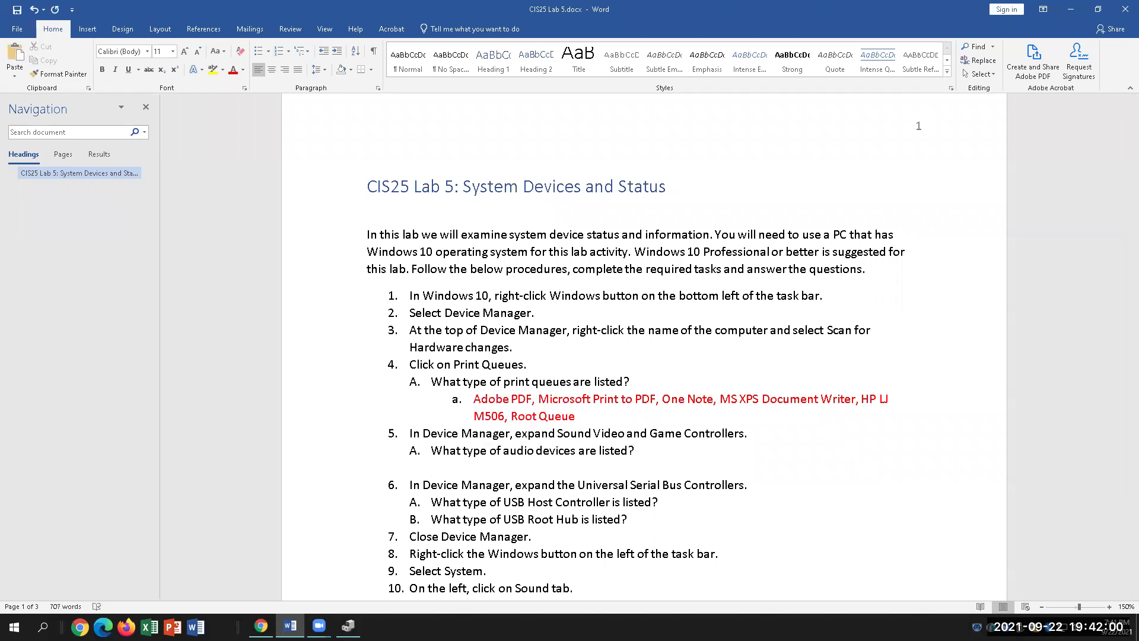
{"action": "key", "text": "ctrl+v"}
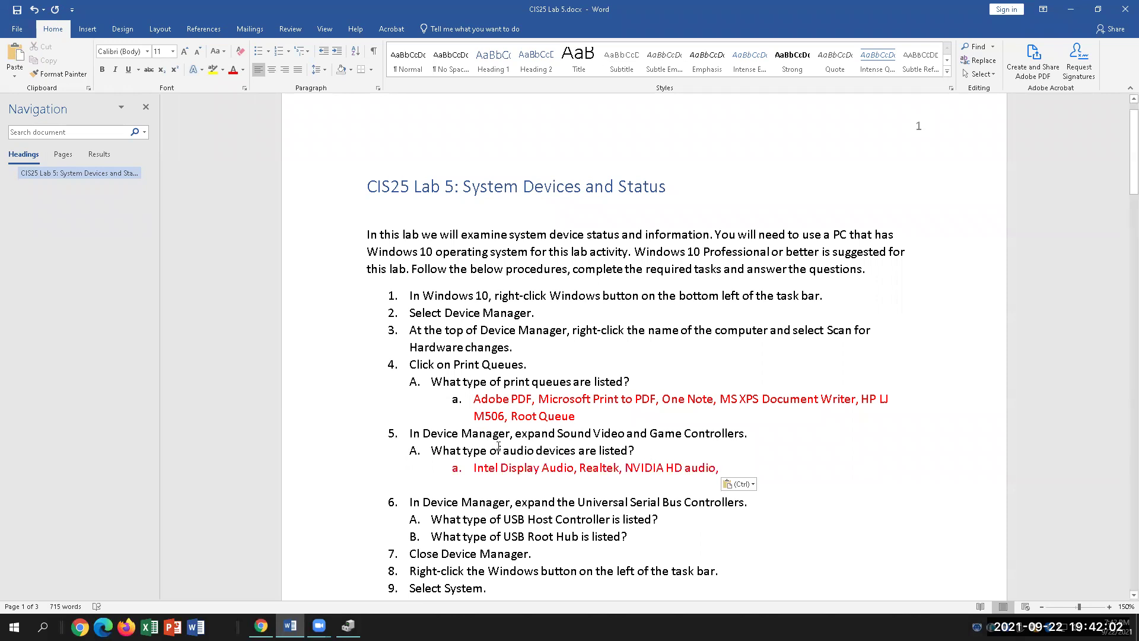
- Review item 6 about Universal Serial Bus Controllers, and collapse Sound, video and game controllers in Device Manager
{"action": "scroll", "coordinate": [617, 451], "scroll_direction": "down", "scroll_amount": 1}
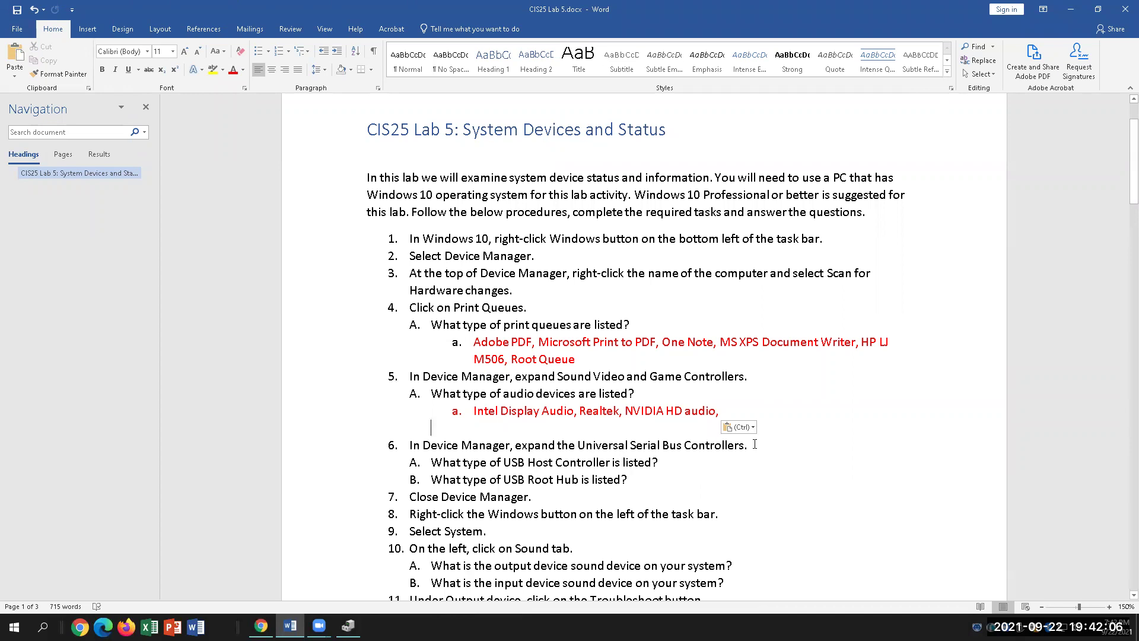
{"action": "left_click", "coordinate": [755, 447]}
{"action": "left_click_drag", "start_coordinate": [579, 445], "coordinate": [744, 447]}
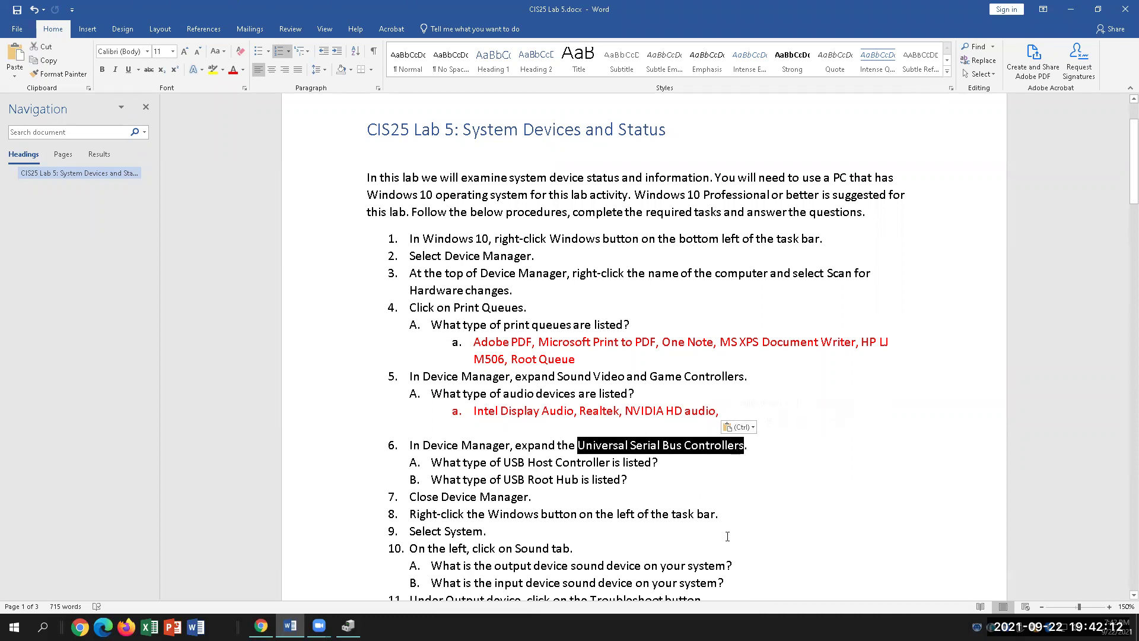
{"action": "left_click", "coordinate": [675, 465]}
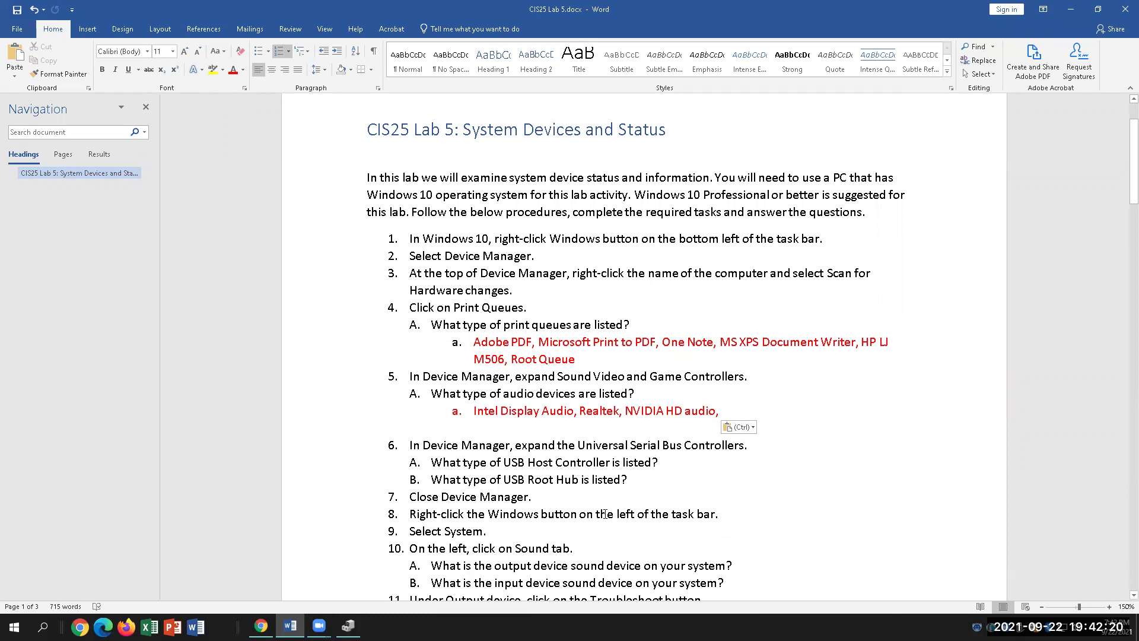
{"action": "left_click", "coordinate": [346, 624]}
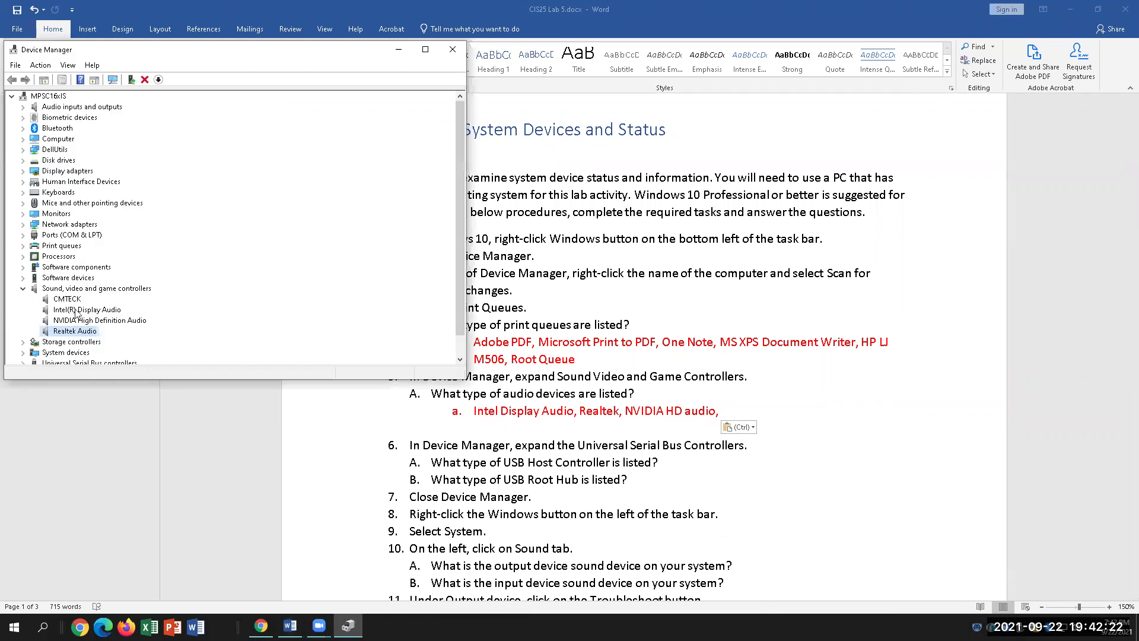
{"action": "left_click", "coordinate": [23, 290]}
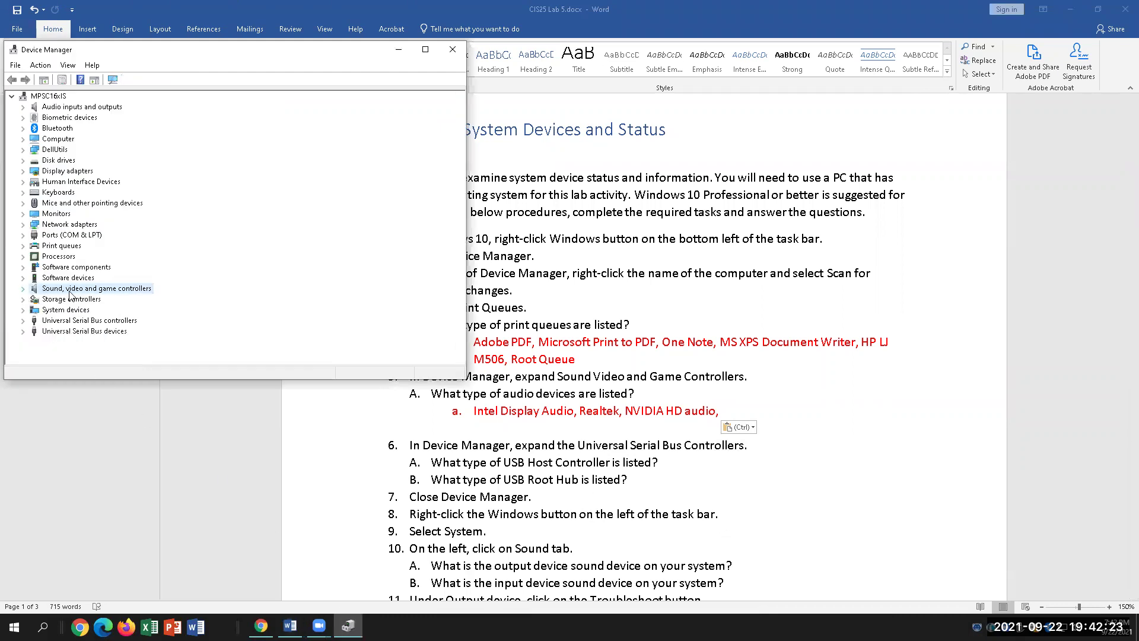
- Expand Universal Serial Bus controllers in Device Manager and examine the listed hubs, host controllers and composite devices
{"action": "left_click", "coordinate": [24, 322]}
{"action": "scroll", "coordinate": [304, 328], "scroll_direction": "down", "scroll_amount": 2}
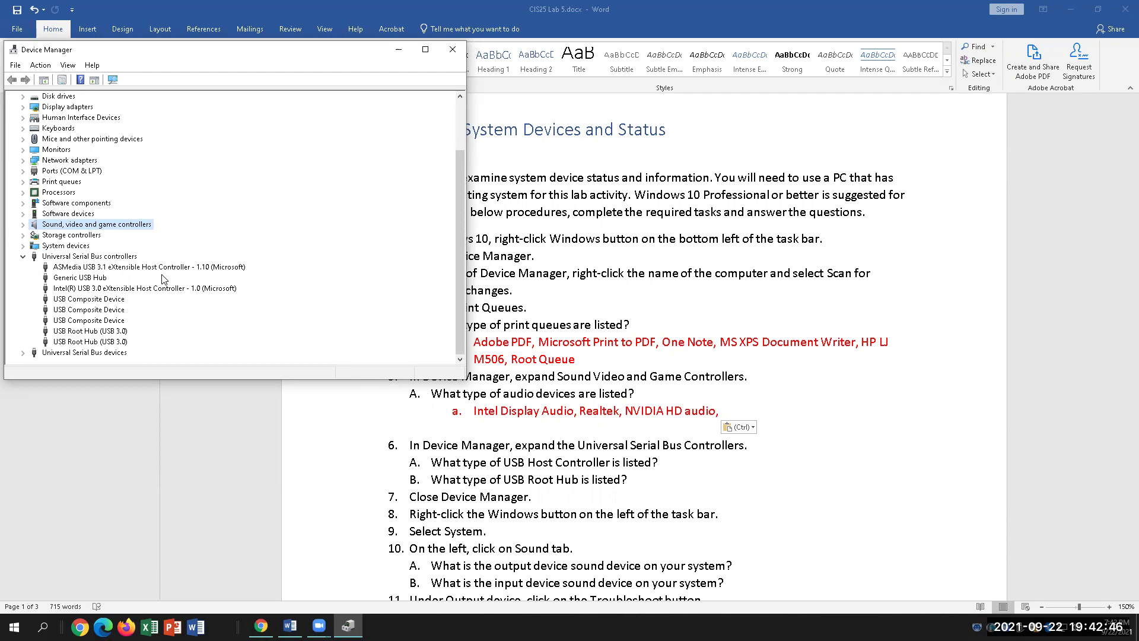
{"action": "left_click", "coordinate": [103, 278]}
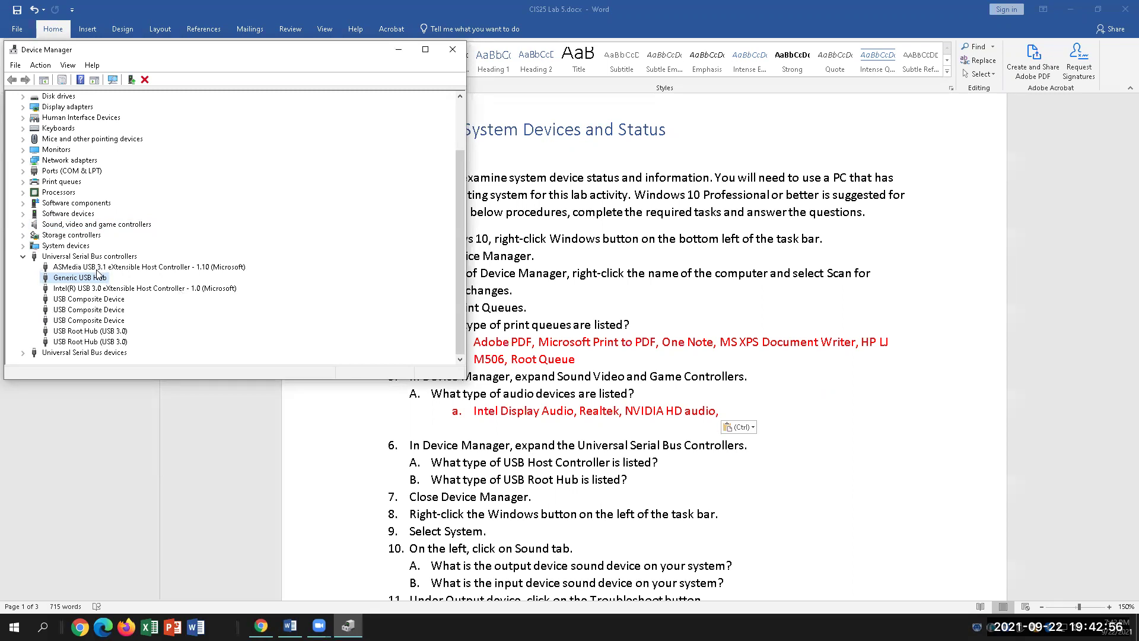
{"action": "left_click", "coordinate": [137, 290]}
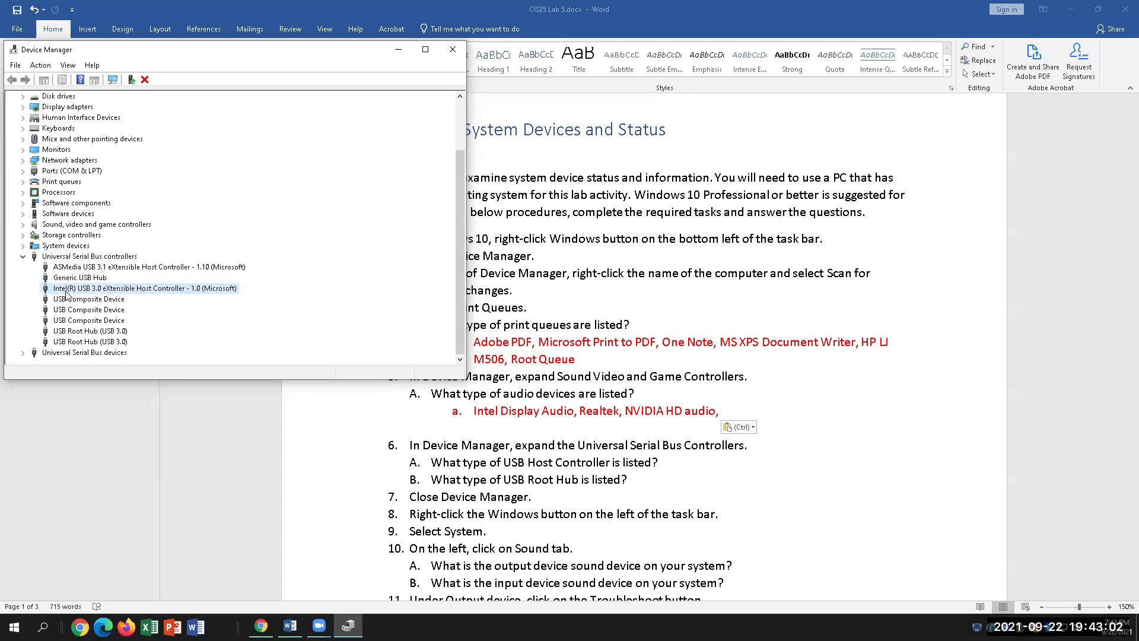
{"action": "left_click", "coordinate": [98, 300]}
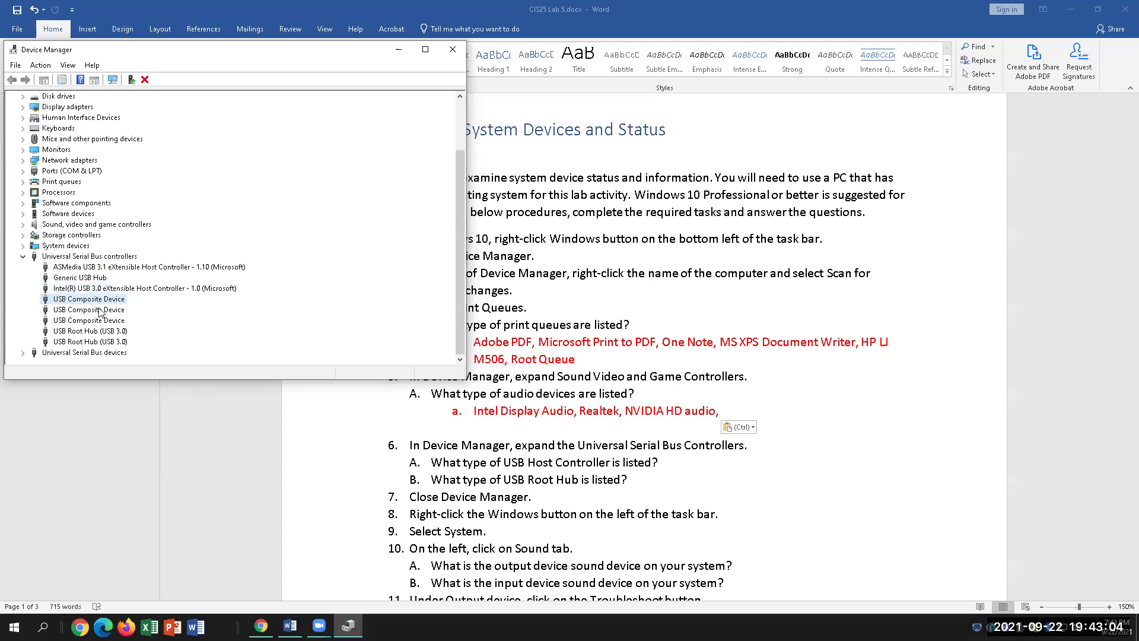
{"action": "left_click", "coordinate": [100, 321]}
{"action": "left_click", "coordinate": [110, 332]}
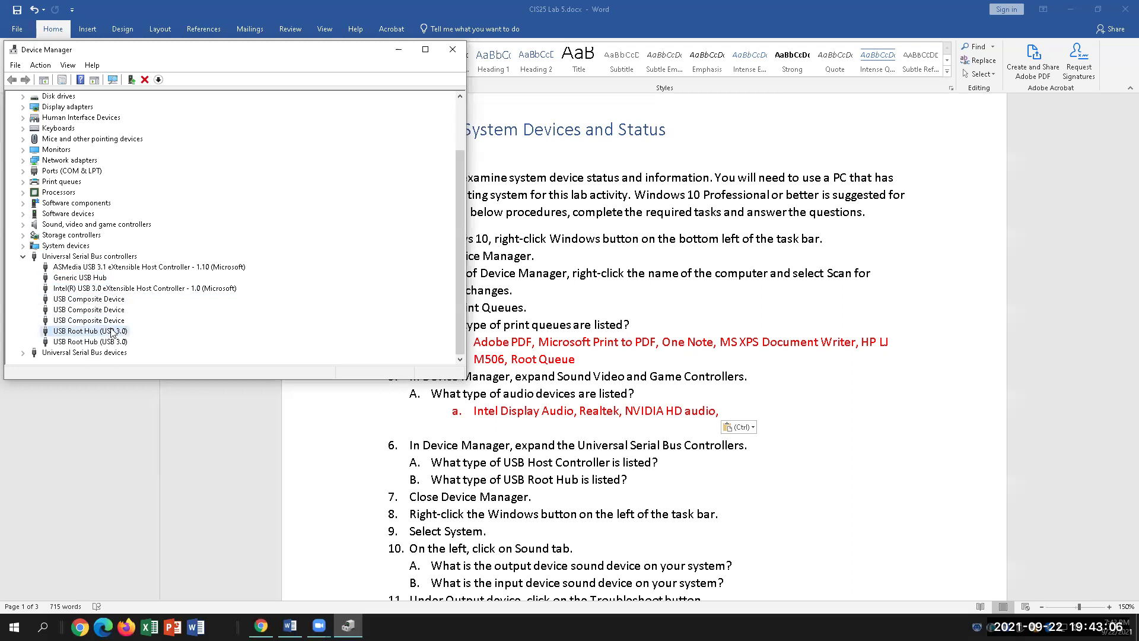
{"action": "left_click", "coordinate": [119, 342]}
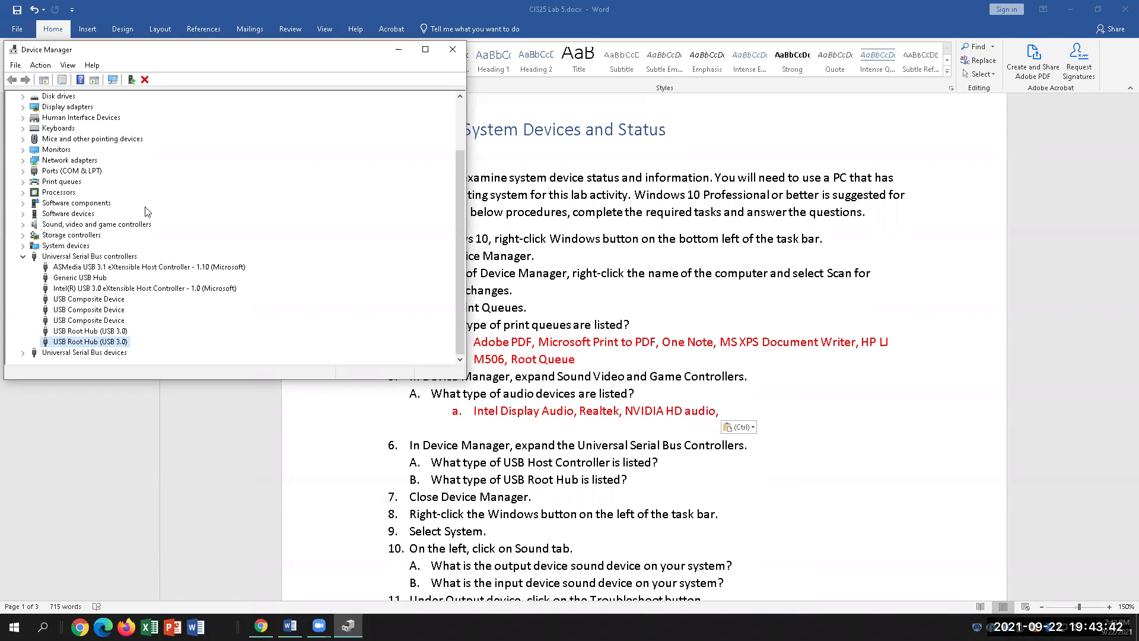
- Scan for hardware changes from Universal Serial Bus controllers, and view the actions available for Generic USB Hub
{"action": "right_click", "coordinate": [75, 257]}
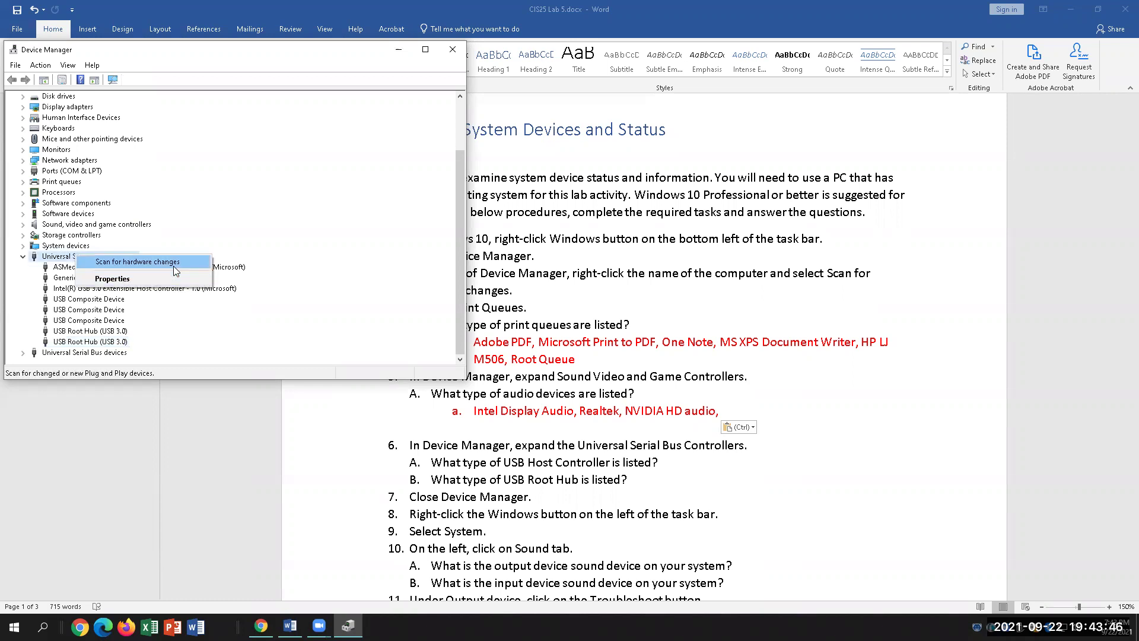
{"action": "left_click", "coordinate": [173, 263]}
{"action": "right_click", "coordinate": [80, 278]}
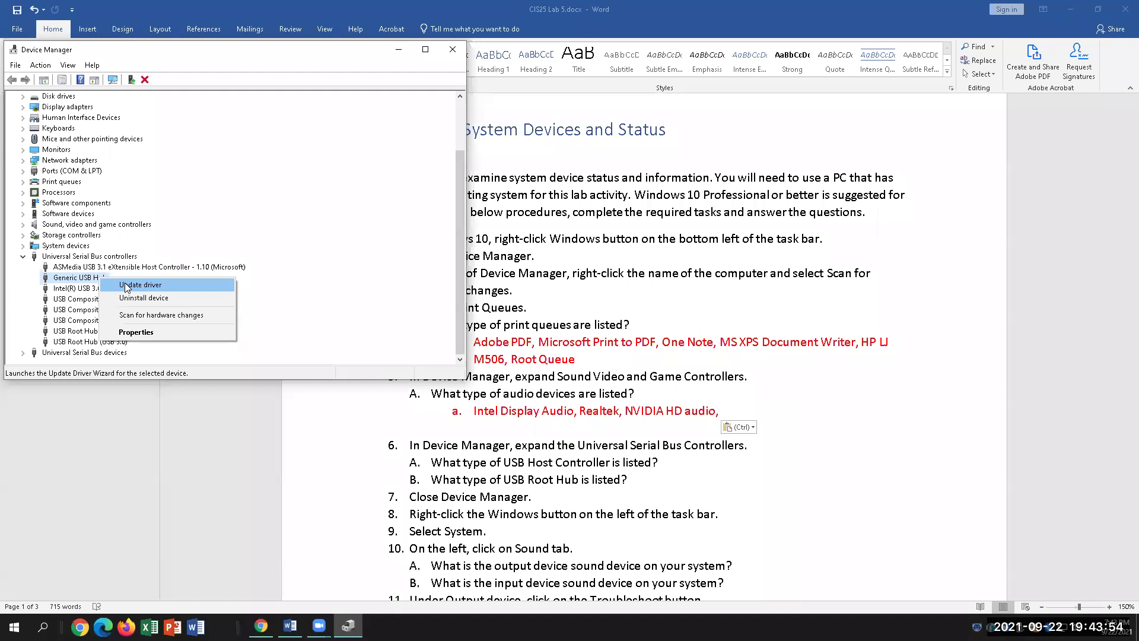
{"action": "left_click", "coordinate": [296, 320]}
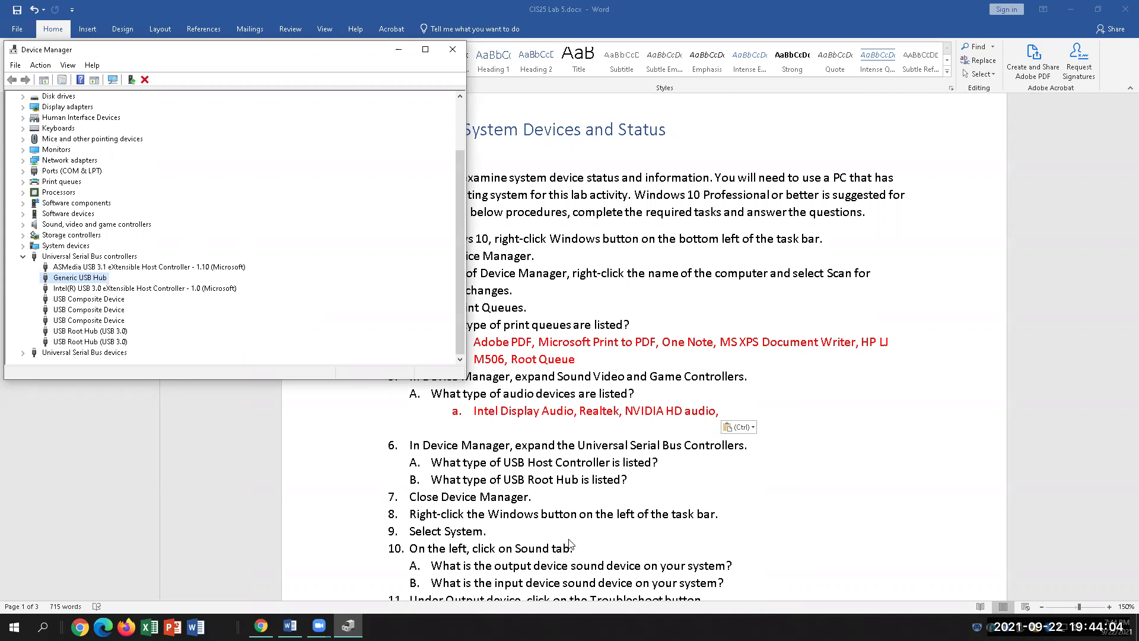
- Back in Word, insert an indented answer line below "What type of USB Host Controller is listed?" reading "Generic USB Hub, Intel Host controller,"
{"action": "left_click", "coordinate": [674, 464]}
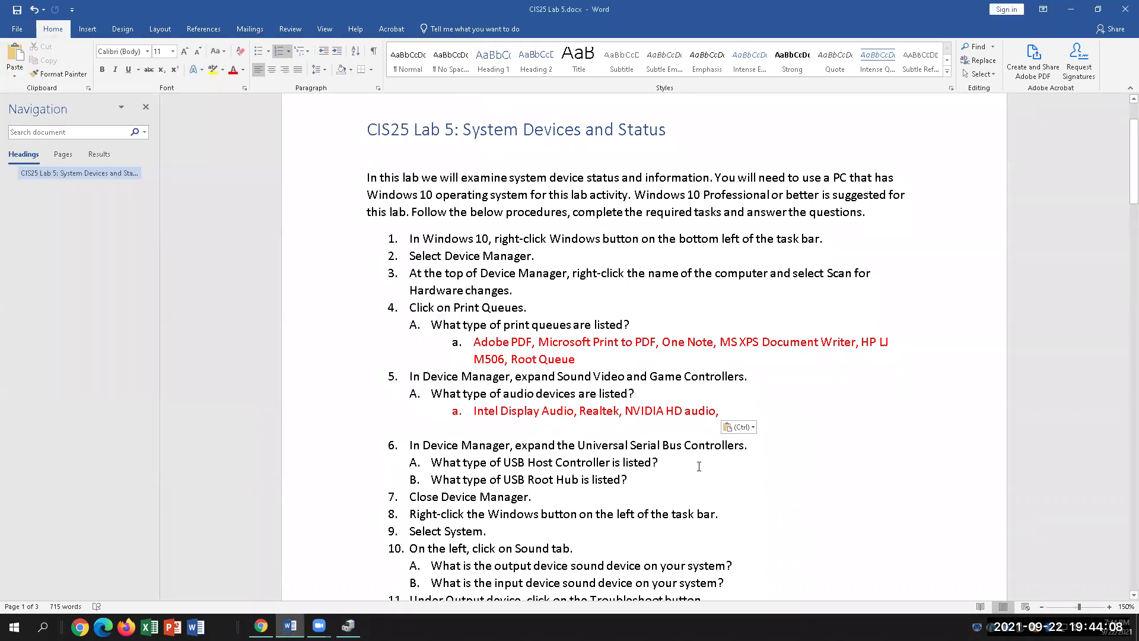
{"action": "key", "text": "Return"}
{"action": "key", "text": "Tab"}
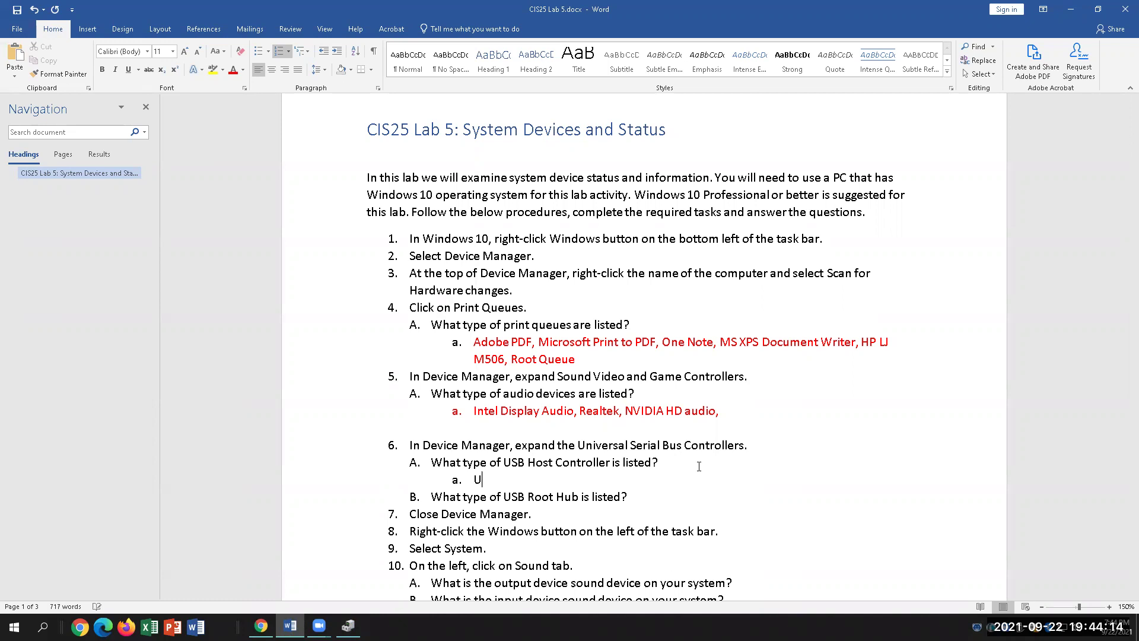
{"action": "left_click", "coordinate": [348, 626]}
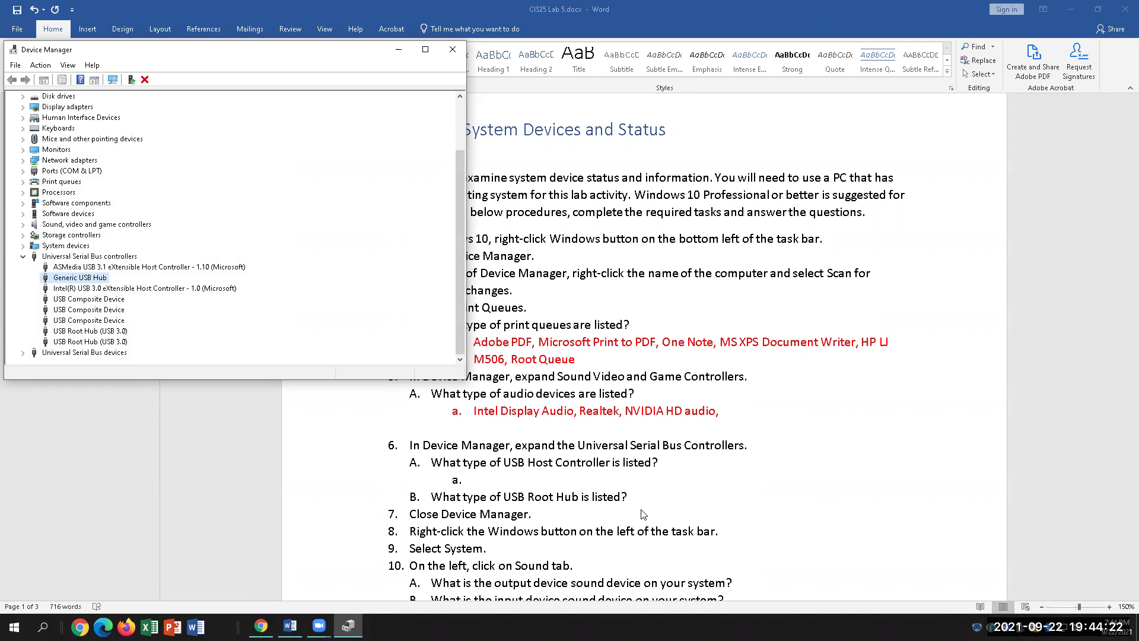
{"action": "left_click", "coordinate": [533, 485]}
{"action": "type", "text": "Generic USB"}
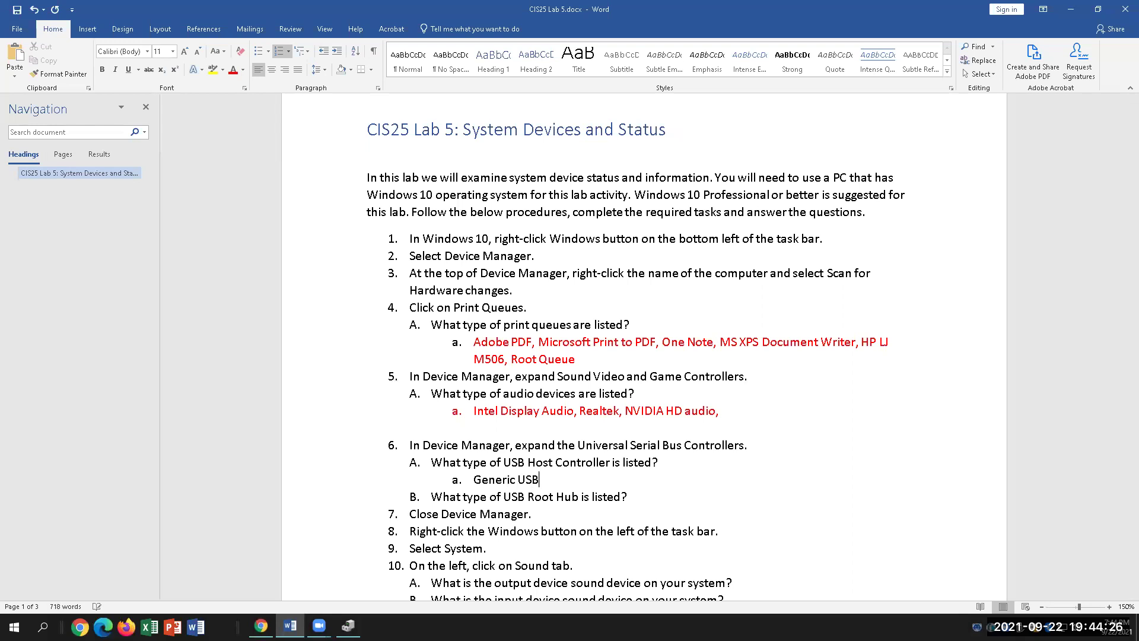
{"action": "type", "text": " Hub, Intel Host controller,"}
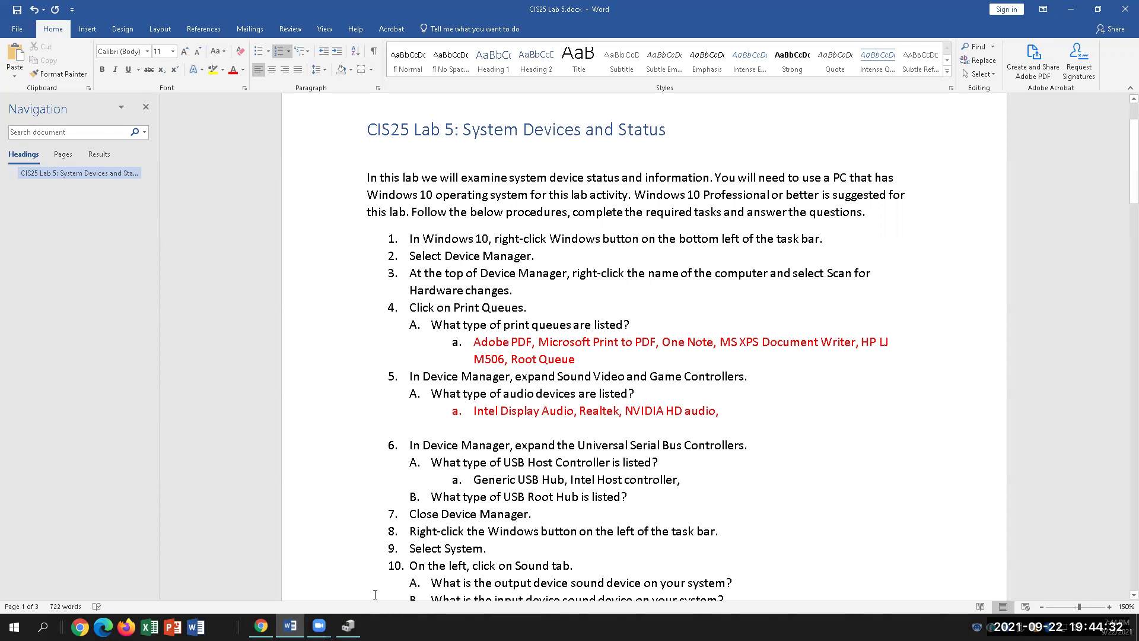
- Check the USB device list in Device Manager and extend the host controller answer in Word with "USB Root Hub, USB Composite Device"
{"action": "left_click", "coordinate": [349, 626]}
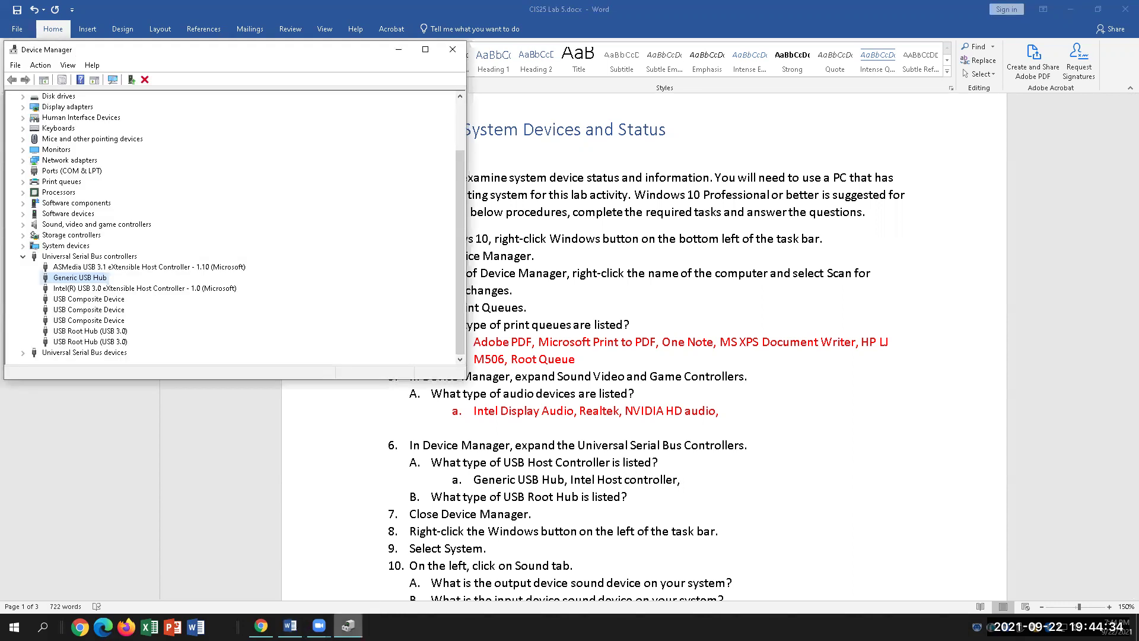
{"action": "left_click", "coordinate": [349, 626]}
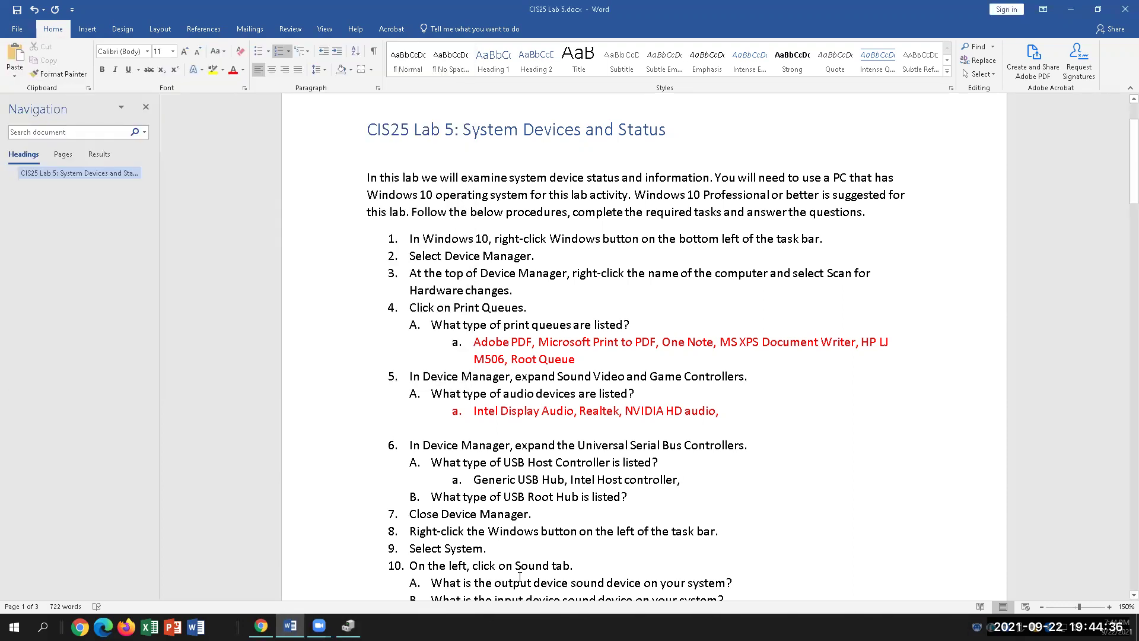
{"action": "type", "text": "USB R"}
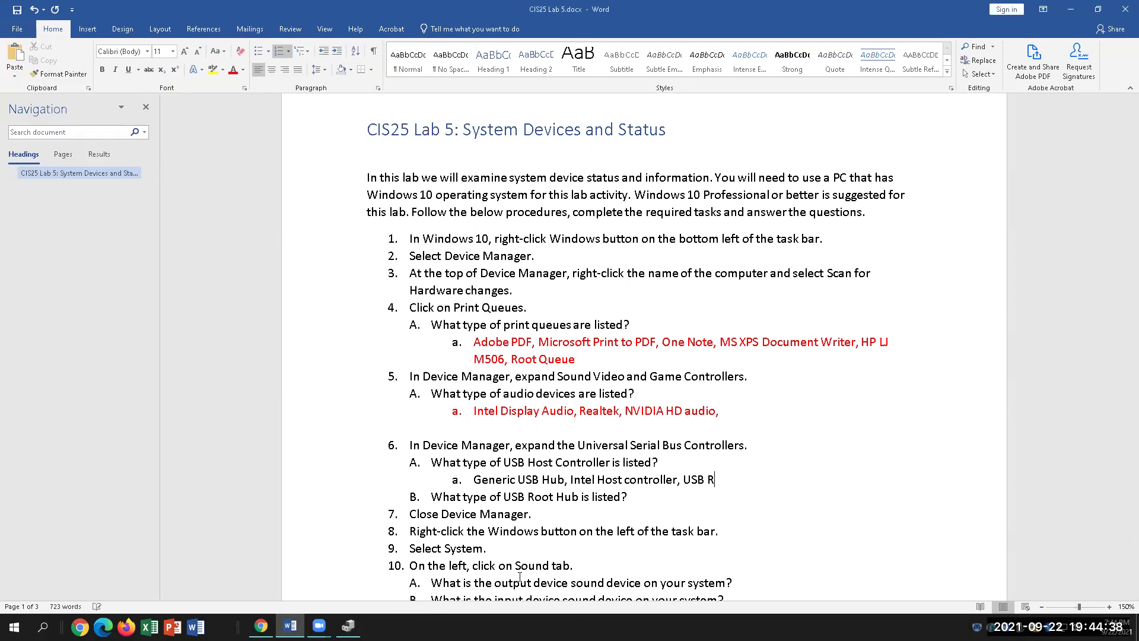
{"action": "type", "text": "oot Hub"}
{"action": "left_click", "coordinate": [348, 626]}
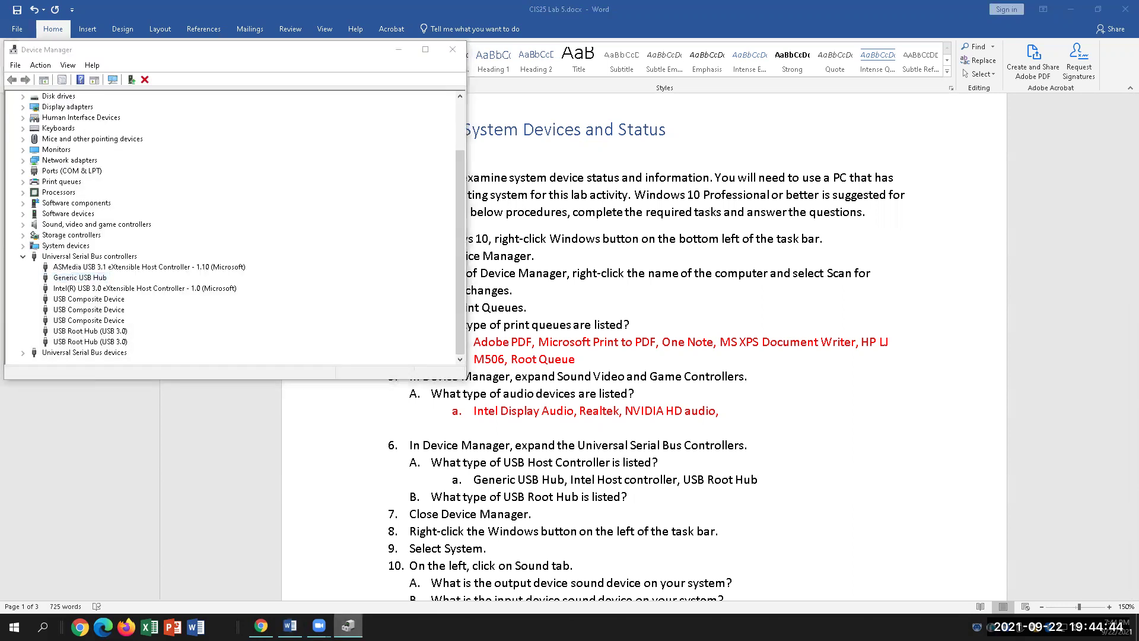
{"action": "key", "text": "alt+Tab"}
{"action": "type", "text": ", U"}
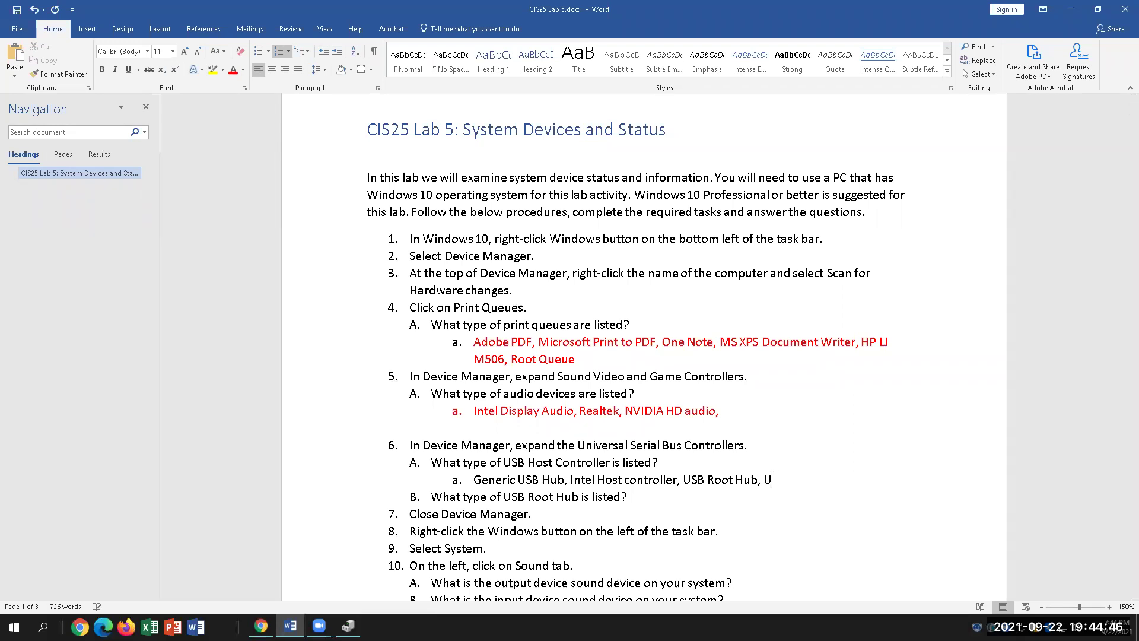
{"action": "type", "text": "SB Composite Device"}
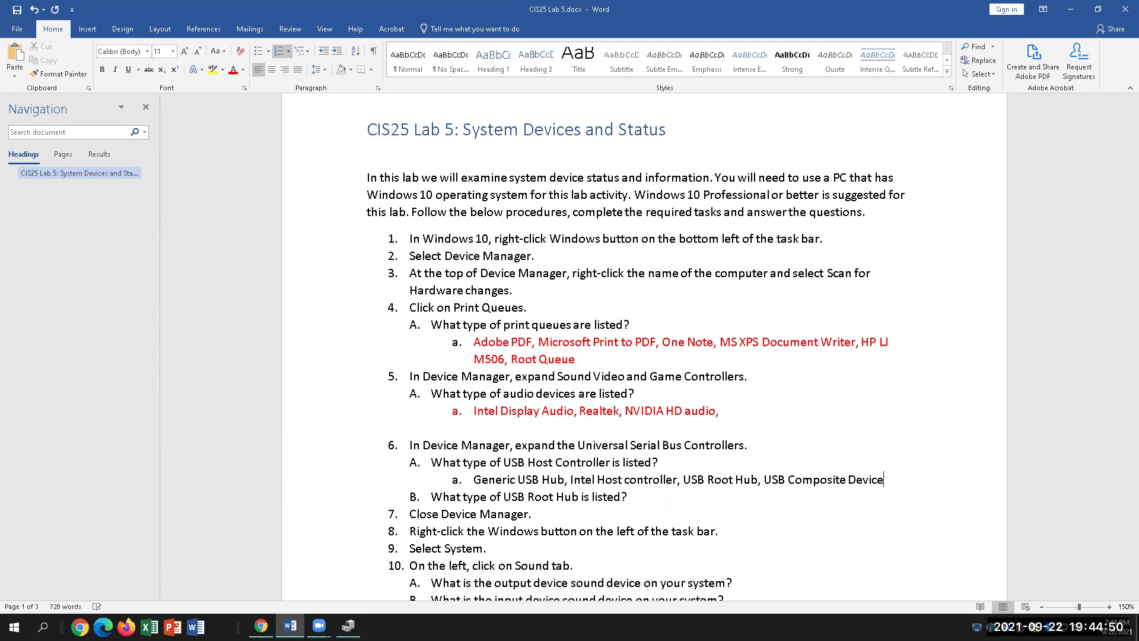
- Colour the whole USB host controller answer line red
{"action": "left_click_drag", "start_coordinate": [910, 479], "coordinate": [471, 479]}
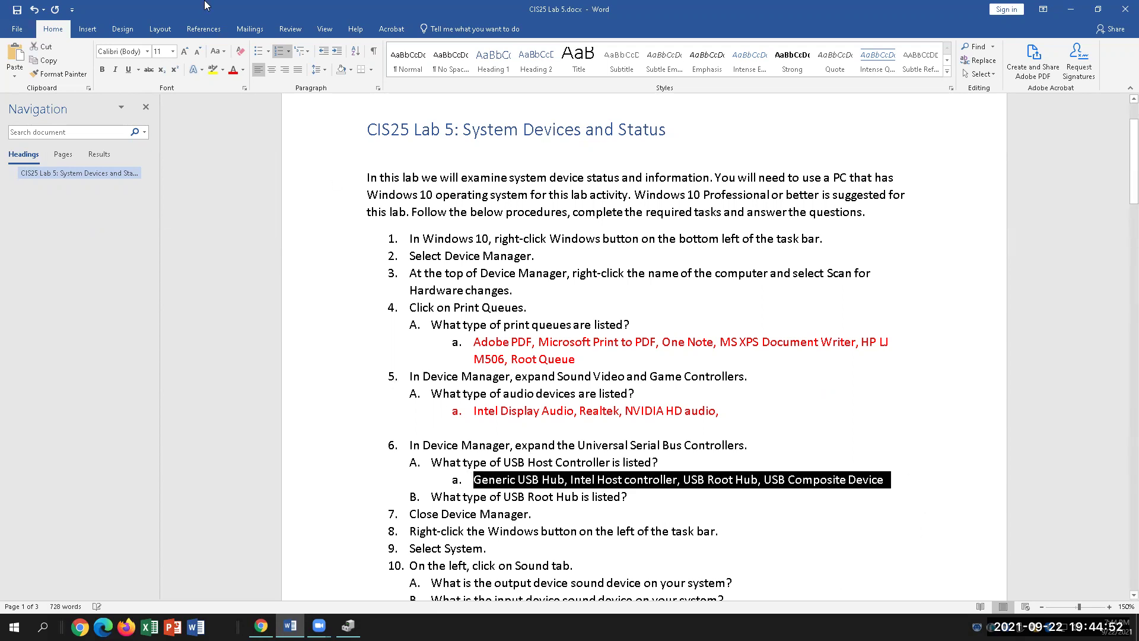
{"action": "left_click", "coordinate": [233, 70]}
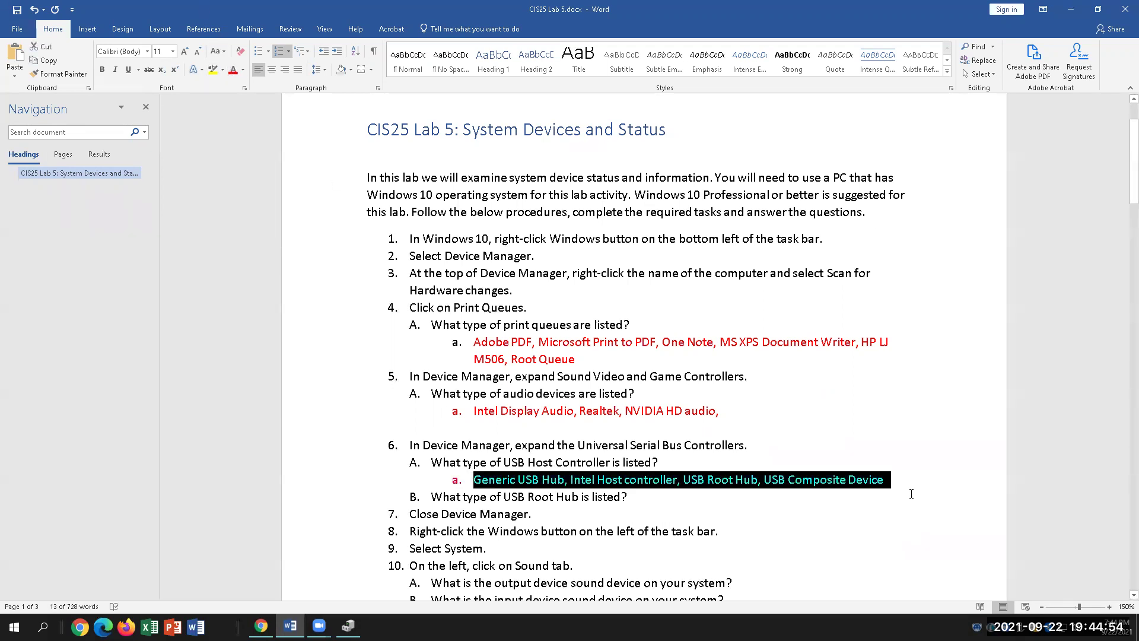
{"action": "left_click", "coordinate": [935, 483]}
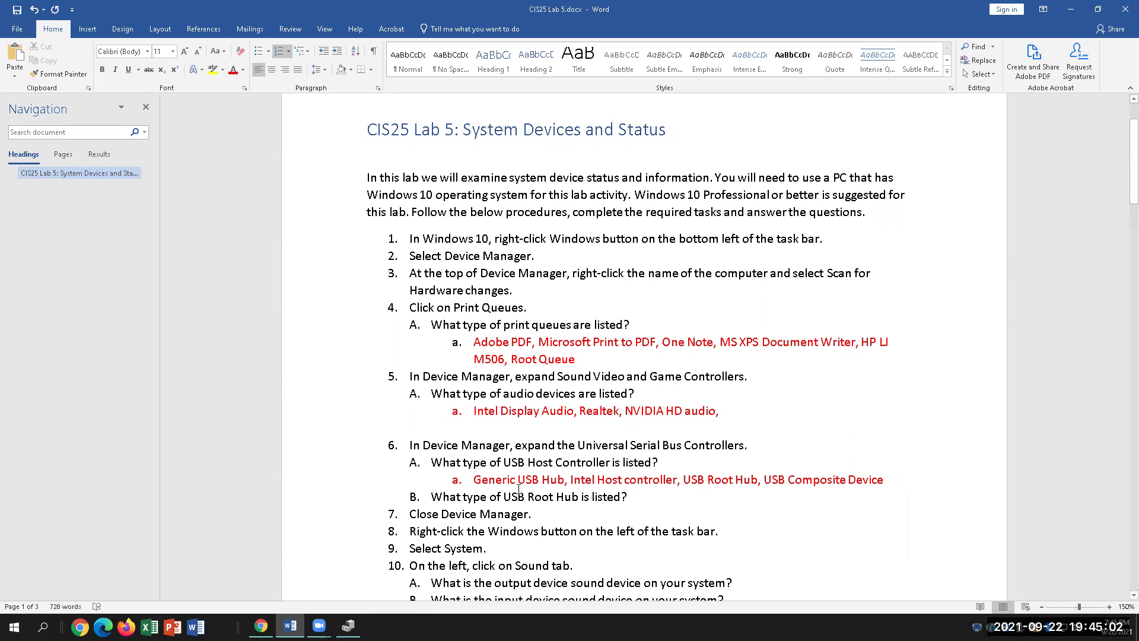
- Insert an unnumbered line below "What type of USB Root Hub is listed?" reading "Generic", and check the hubs in Device Manager
{"action": "left_click", "coordinate": [642, 500]}
{"action": "key", "text": "Return"}
{"action": "key", "text": "BackSpace"}
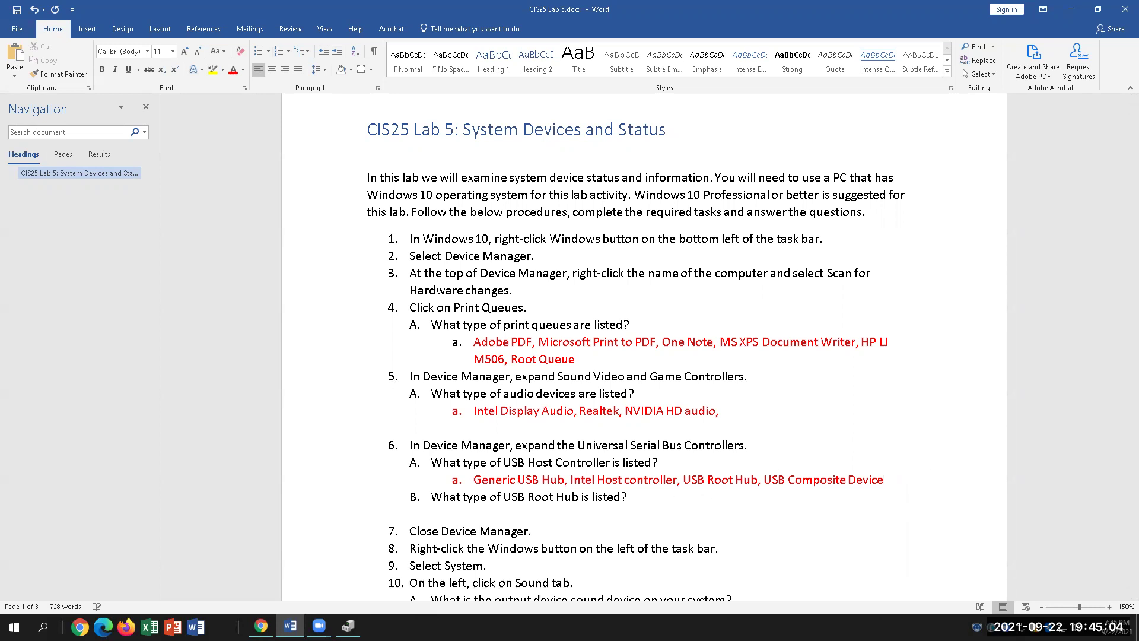
{"action": "type", "text": "Generic"}
{"action": "left_click", "coordinate": [348, 626]}
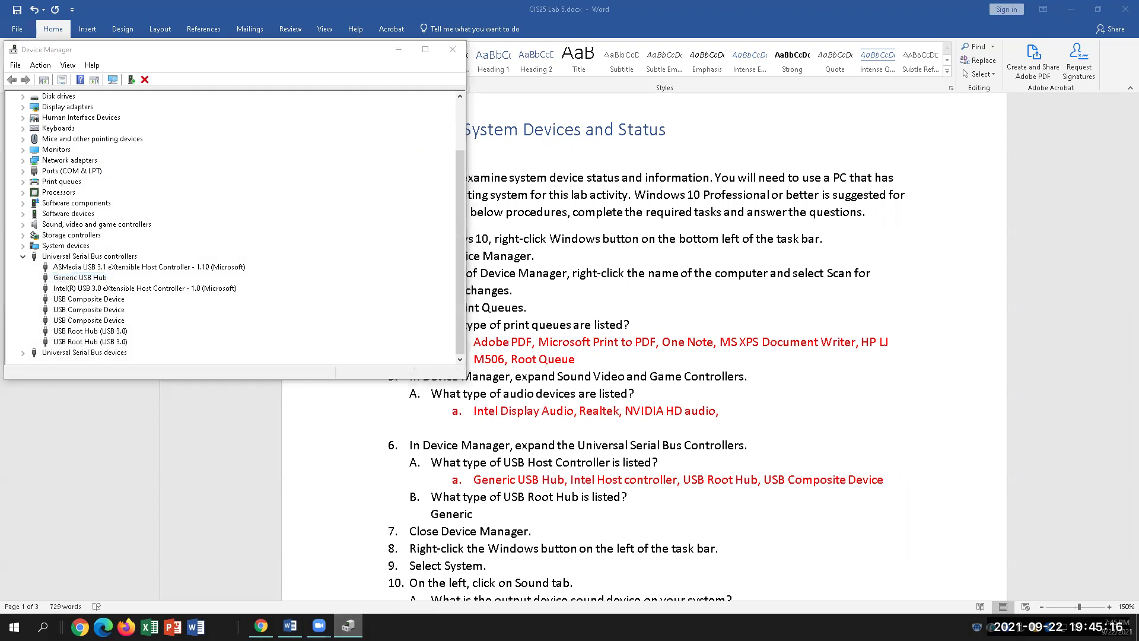
- Complete the USB Root Hub answer in Word so it reads "Generic and Root", and colour it red
{"action": "key", "text": "alt+Tab"}
{"action": "type", "text": "Root"}
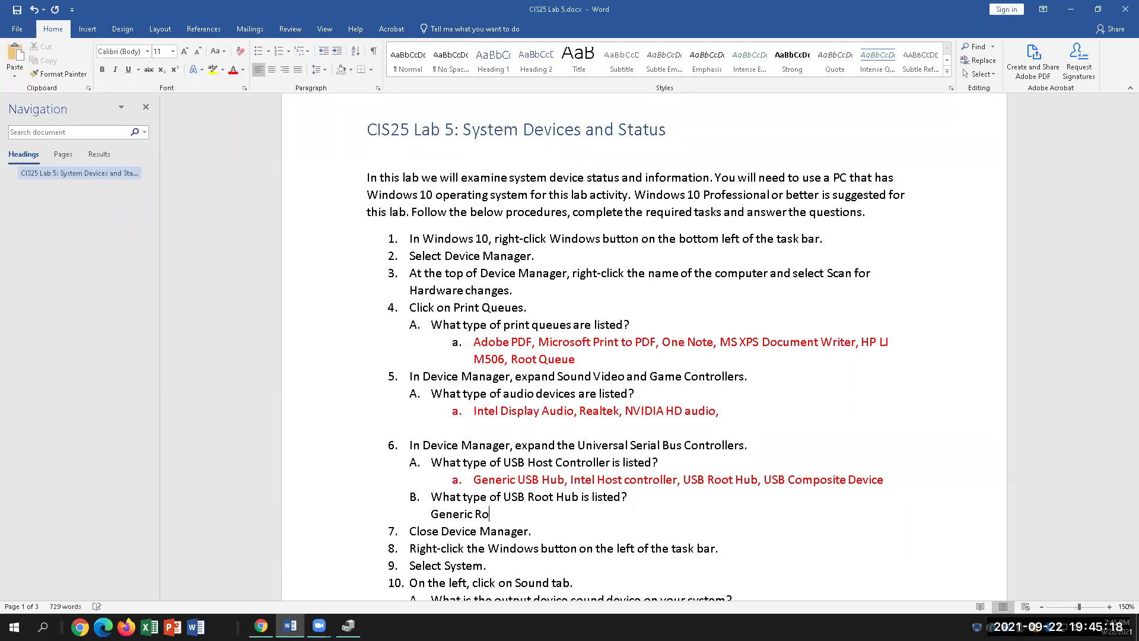
{"action": "key", "text": "BackSpace"}
{"action": "key", "text": "BackSpace"}
{"action": "key", "text": "BackSpace"}
{"action": "key", "text": "BackSpace"}
{"action": "type", "text": "Root"}
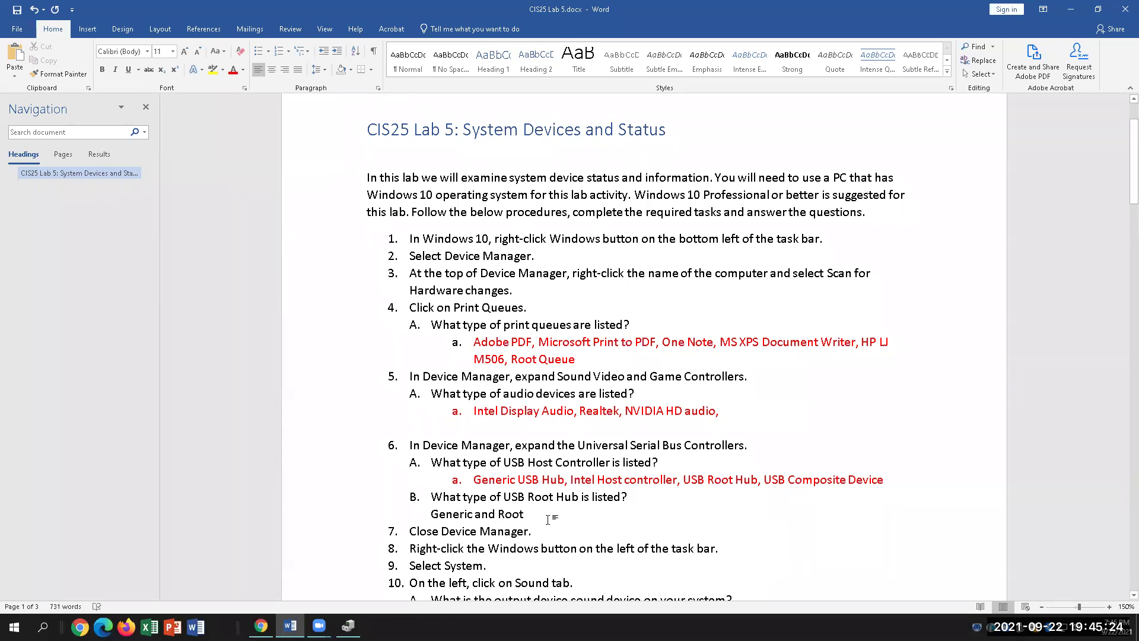
{"action": "left_click_drag", "start_coordinate": [532, 515], "coordinate": [431, 515]}
{"action": "left_click", "coordinate": [234, 69]}
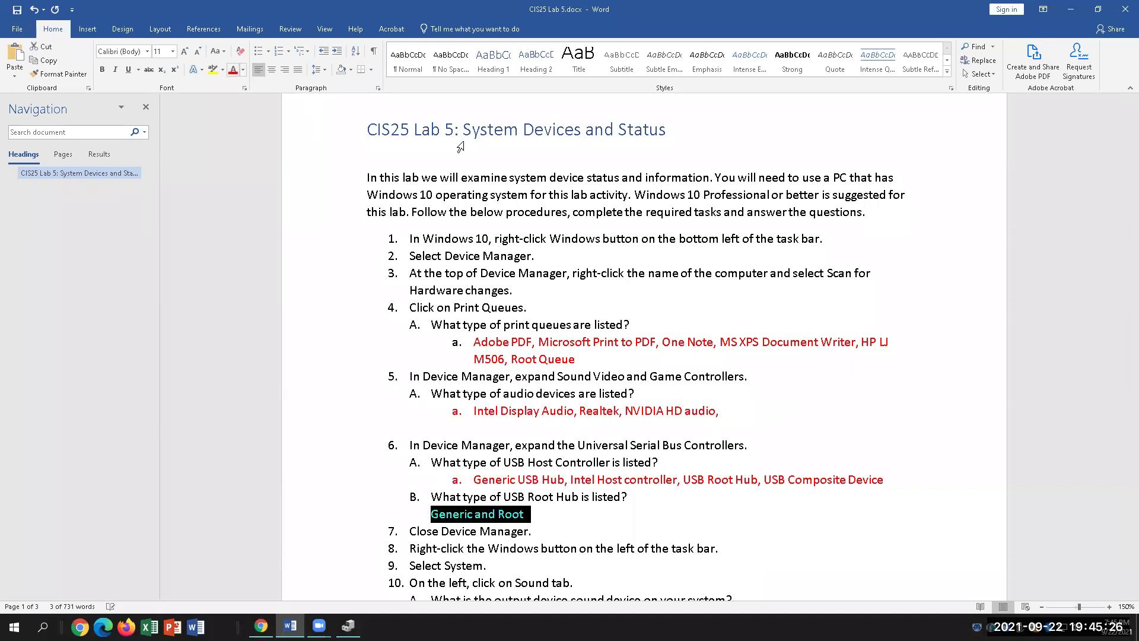
- Append ", ASMedia Extensible" to the red USB host controller answer, consulting the host controller name in Device Manager
{"action": "left_click", "coordinate": [886, 481]}
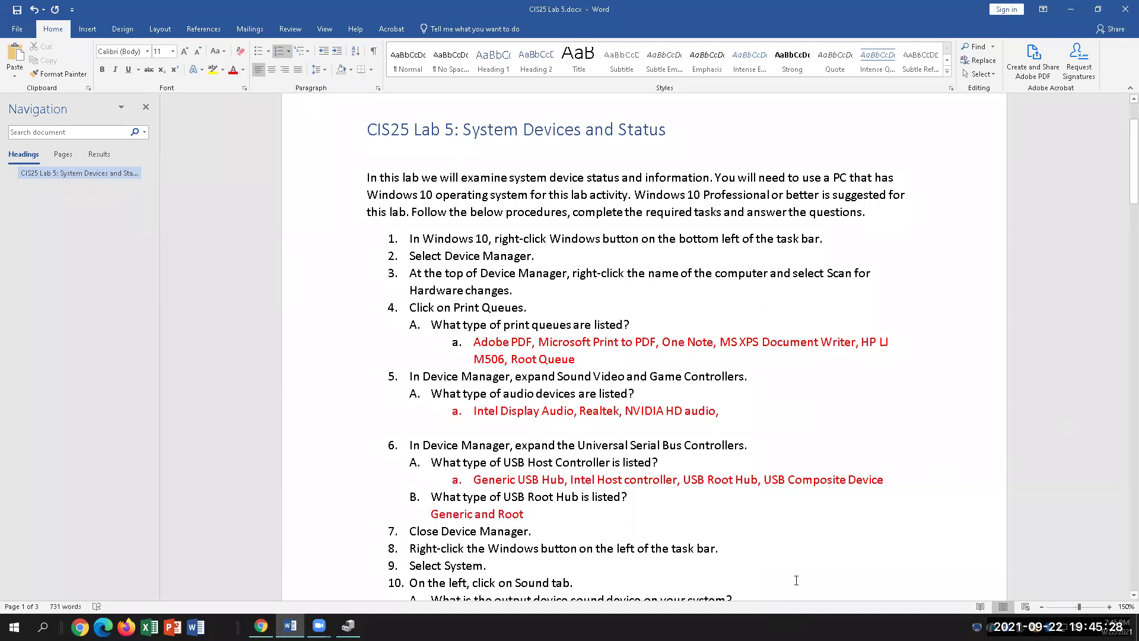
{"action": "type", "text": ","}
{"action": "left_click", "coordinate": [348, 626]}
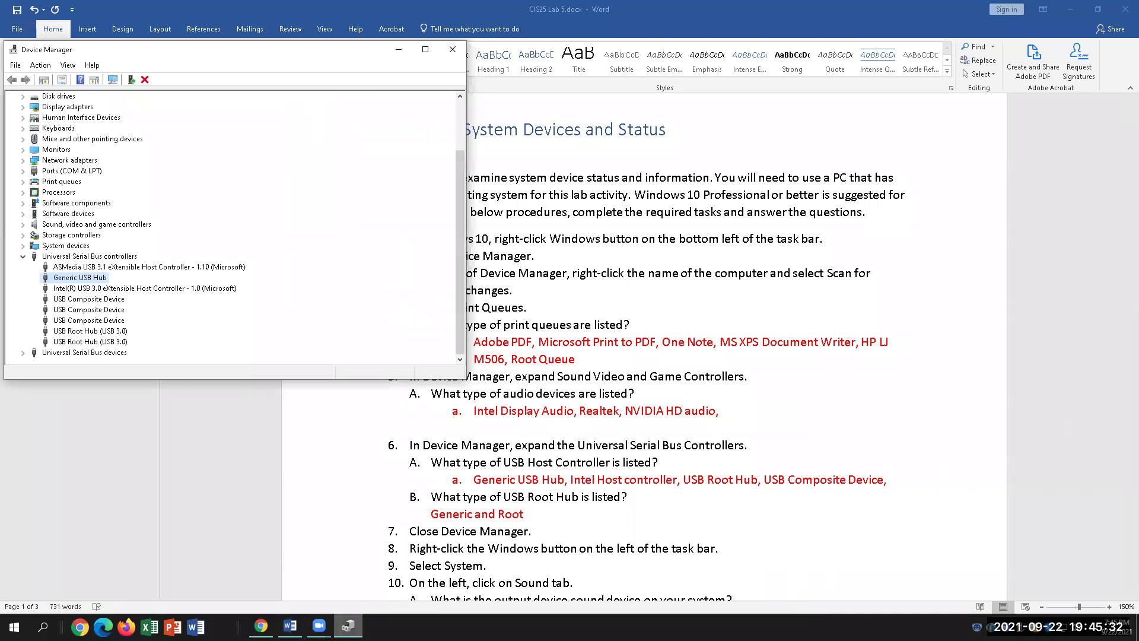
{"action": "left_click", "coordinate": [992, 470]}
{"action": "type", "text": "AS"}
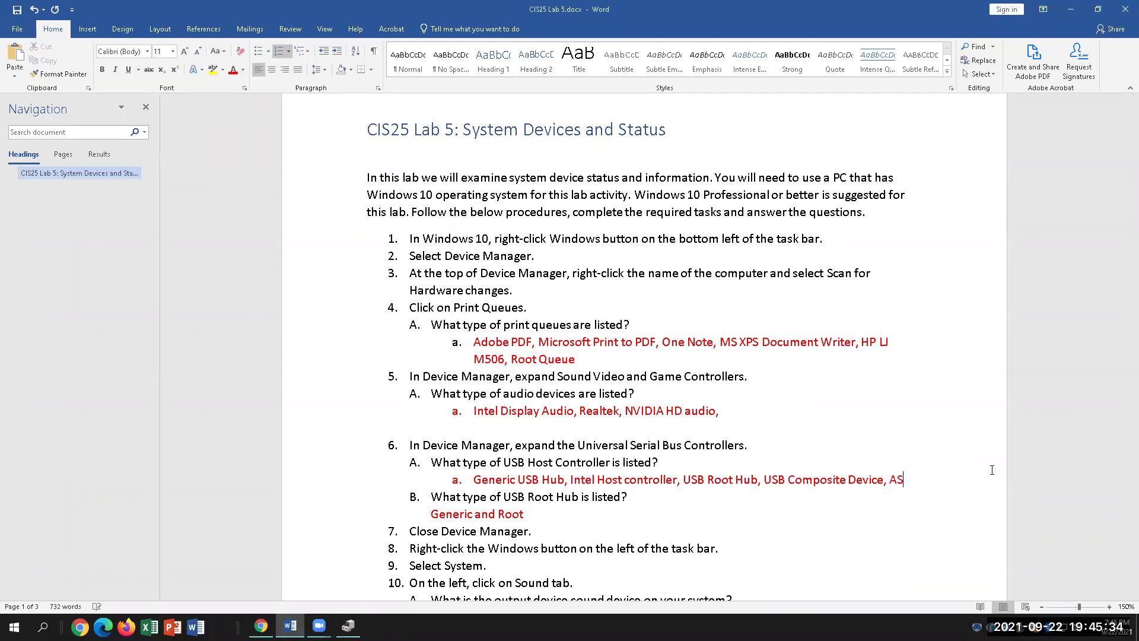
{"action": "type", "text": "Media "}
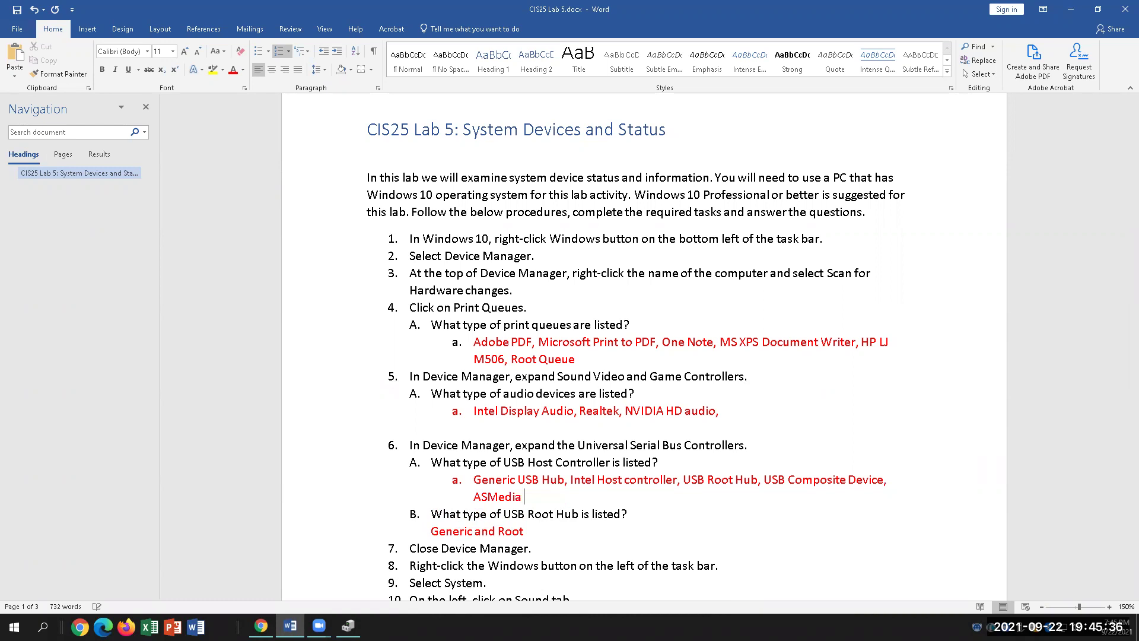
{"action": "type", "text": "Extensible"}
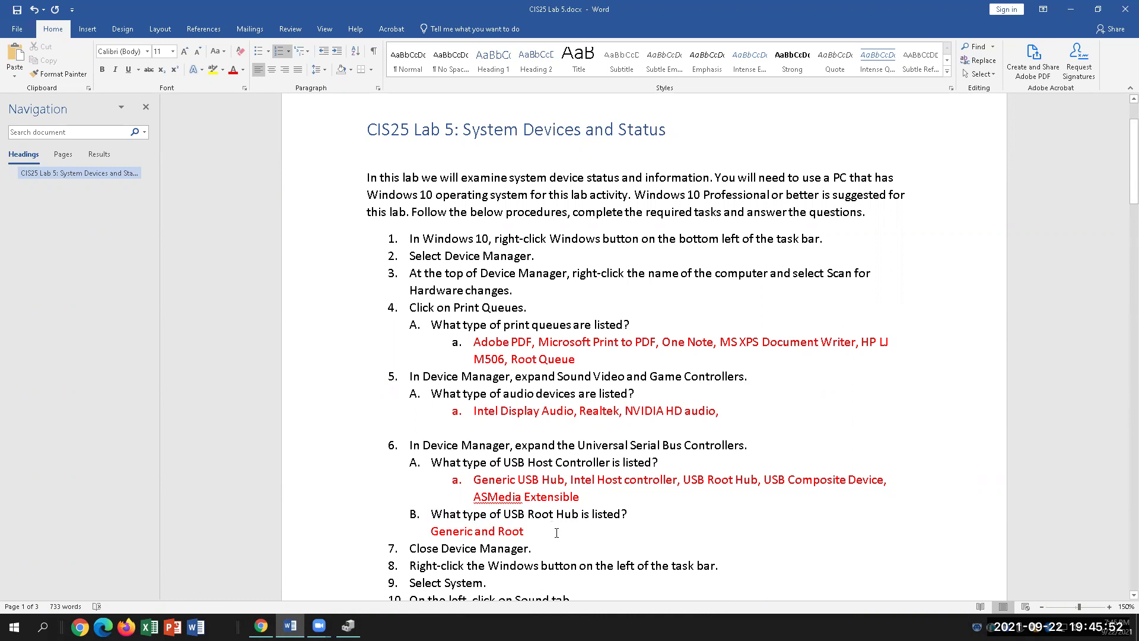
- Review the lab instructions after the USB questions, down to item 14, and place the cursor at the end of item 9
{"action": "scroll", "coordinate": [580, 514], "scroll_direction": "down", "scroll_amount": 1}
{"action": "scroll", "coordinate": [579, 513], "scroll_direction": "down", "scroll_amount": 3}
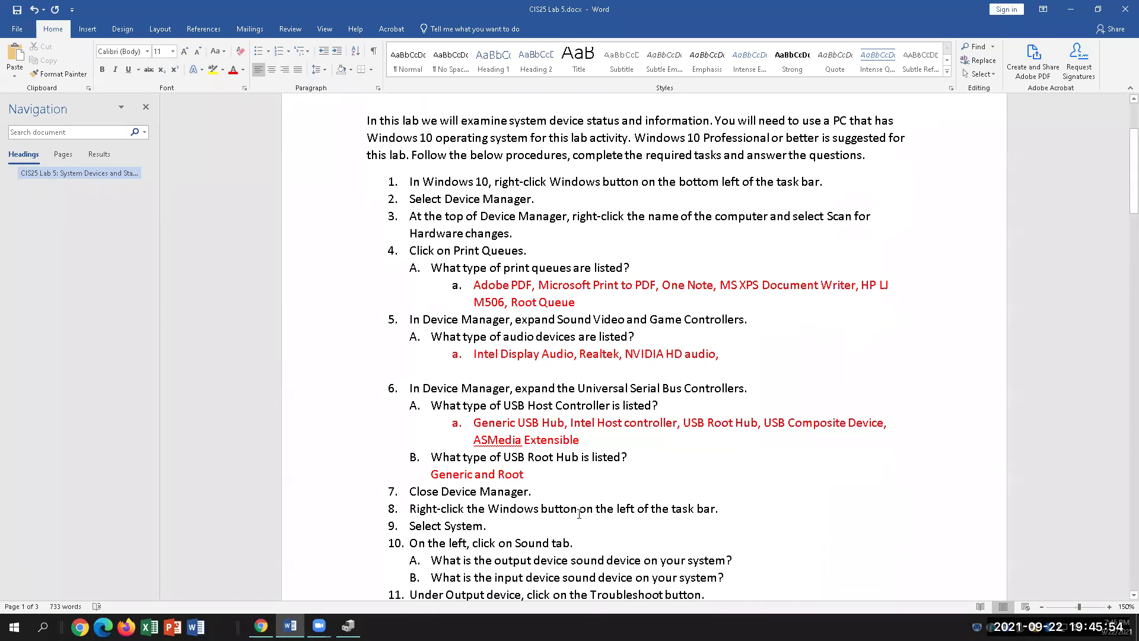
{"action": "left_click", "coordinate": [633, 431]}
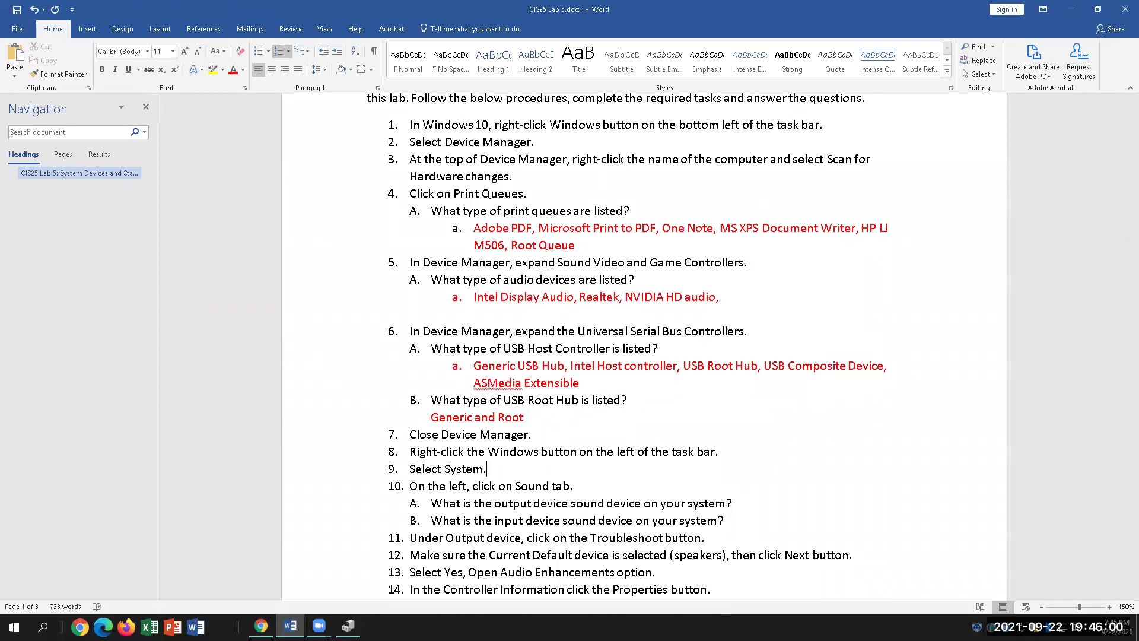
- Close Device Manager and open the Windows System settings, as items 7 to 9 of the lab instruct
{"action": "left_click", "coordinate": [349, 626]}
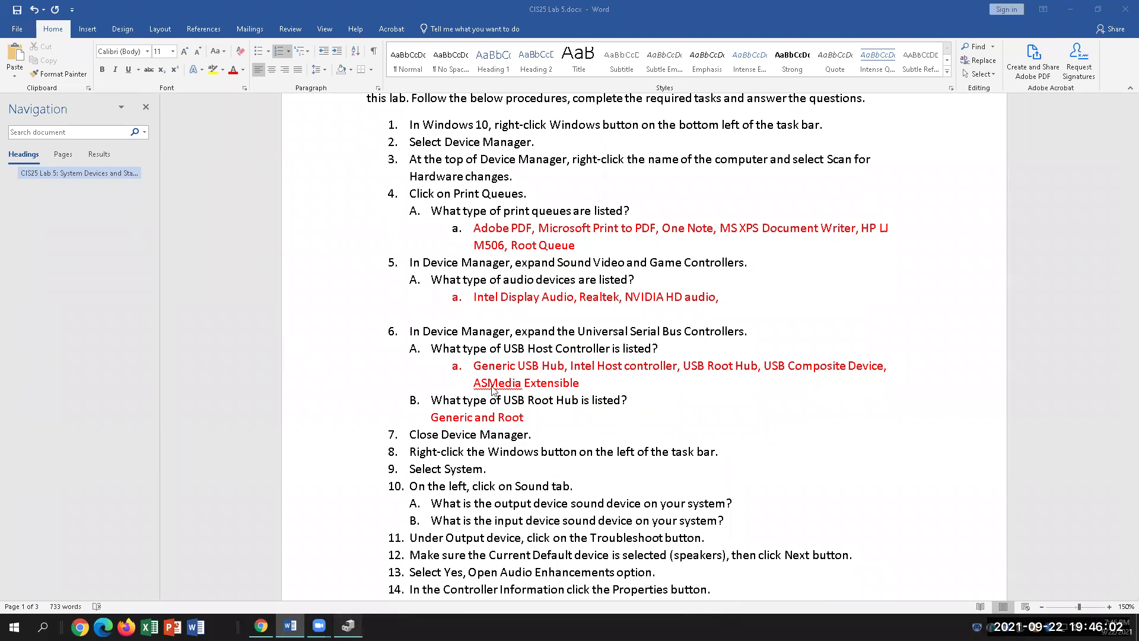
{"action": "left_click", "coordinate": [455, 59]}
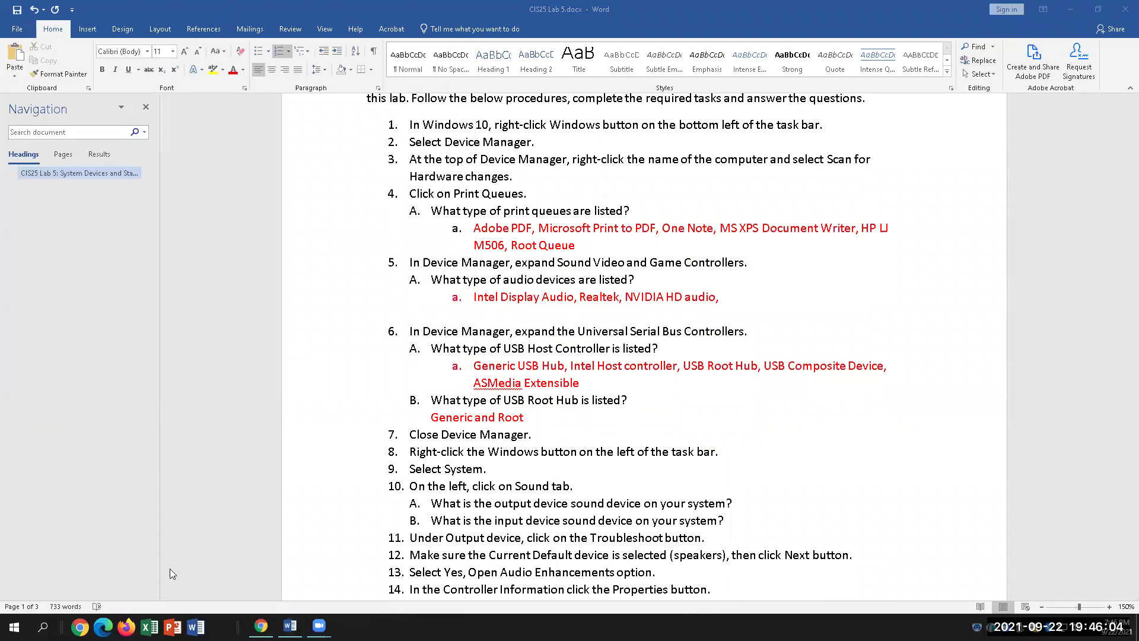
{"action": "right_click", "coordinate": [13, 626]}
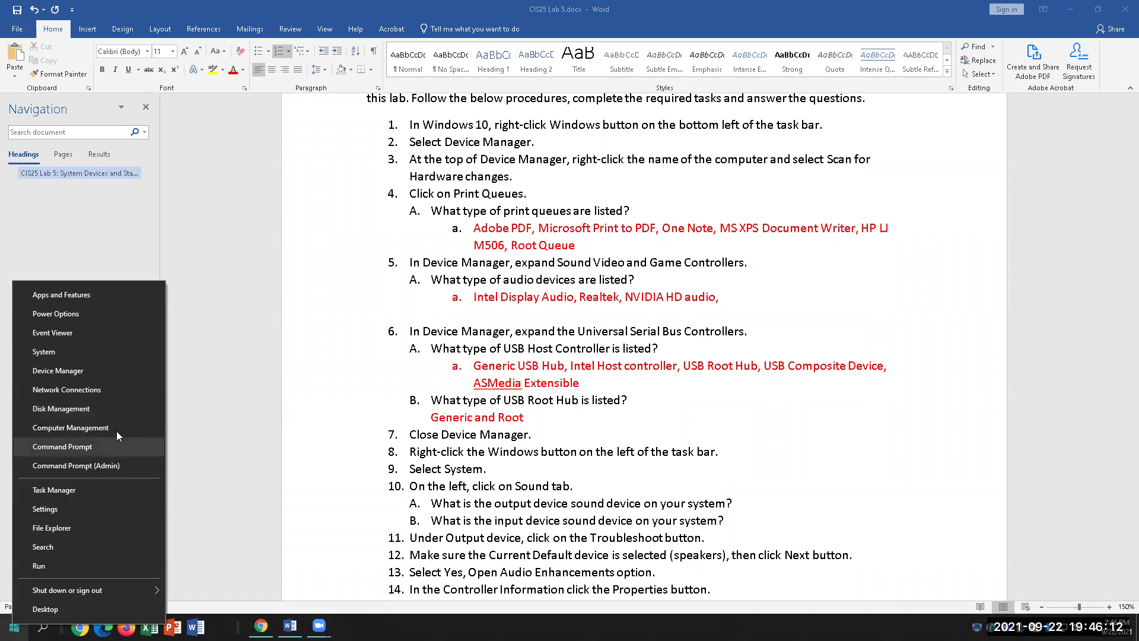
{"action": "left_click", "coordinate": [93, 352]}
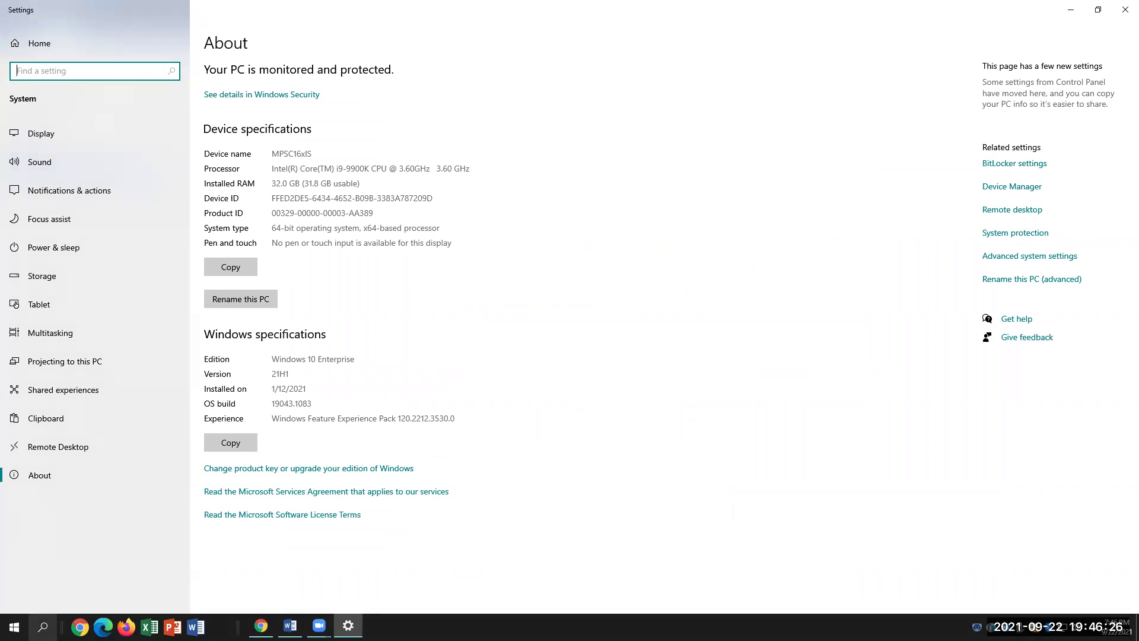
{"action": "right_click", "coordinate": [15, 626]}
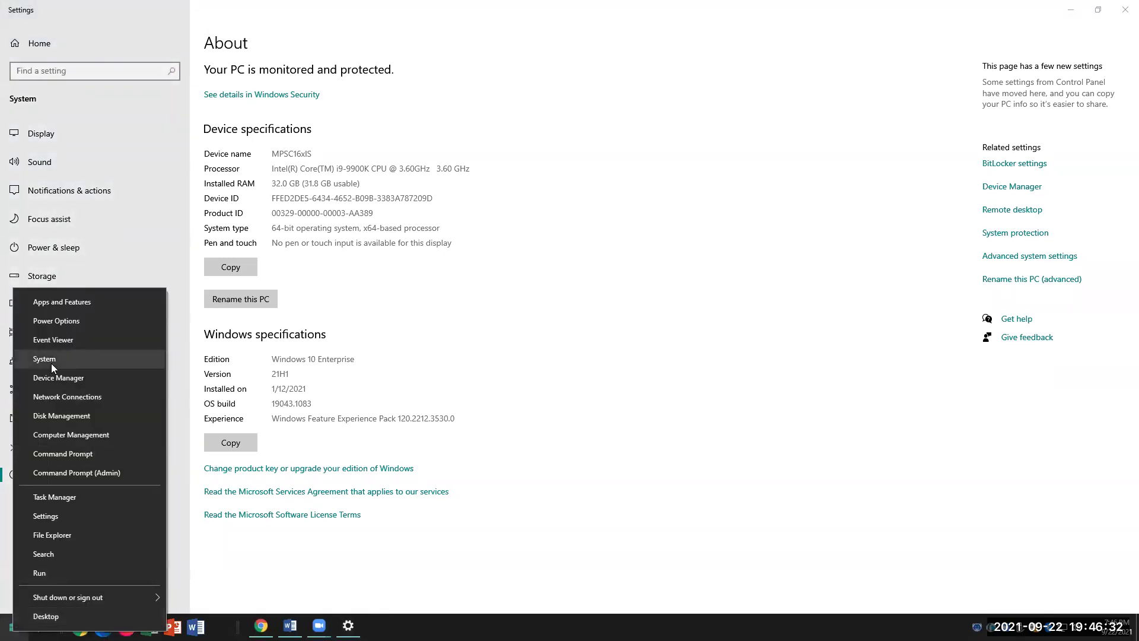
{"action": "left_click", "coordinate": [700, 393]}
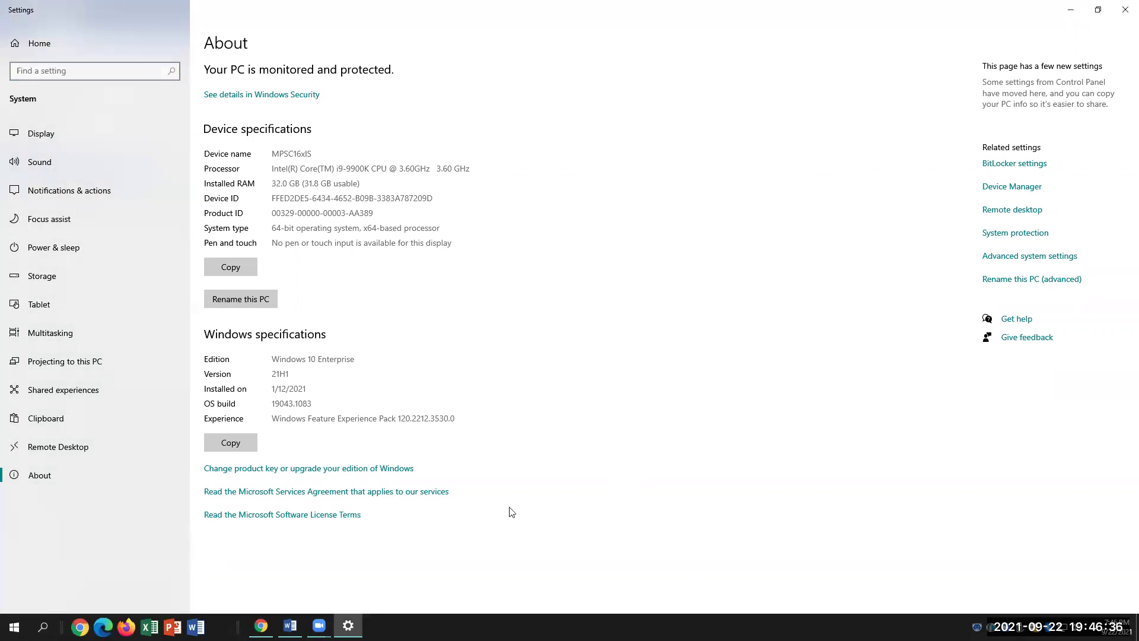
- Read the sound device questions under item 10 in Word, and check the input device choices on the Sound page of Windows Settings
{"action": "left_click", "coordinate": [289, 626]}
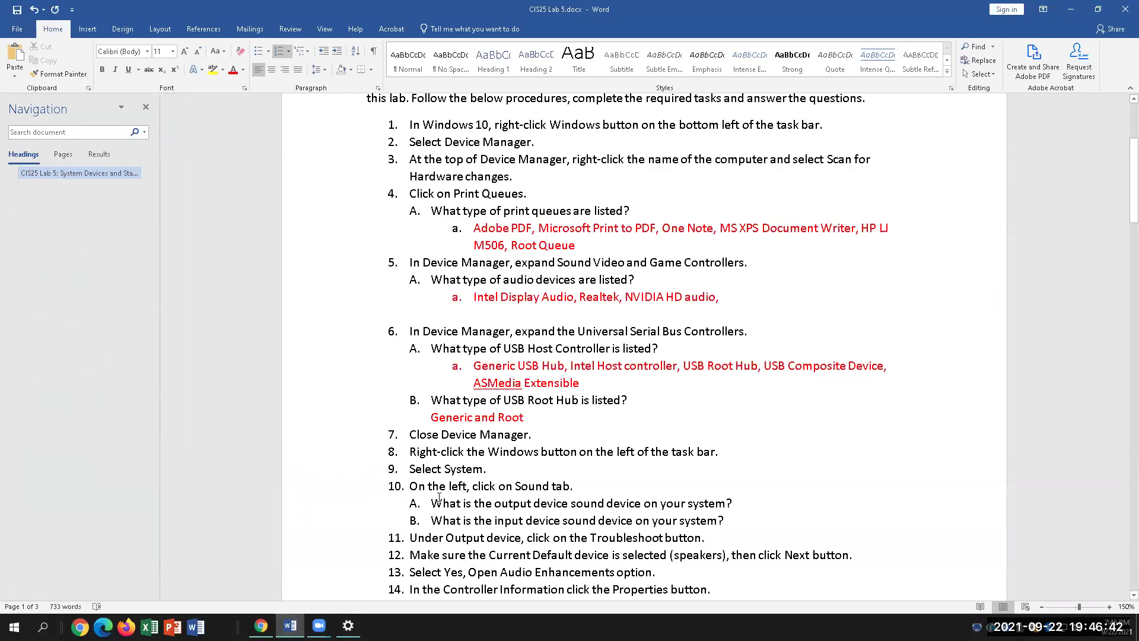
{"action": "left_click_drag", "start_coordinate": [429, 505], "coordinate": [746, 511]}
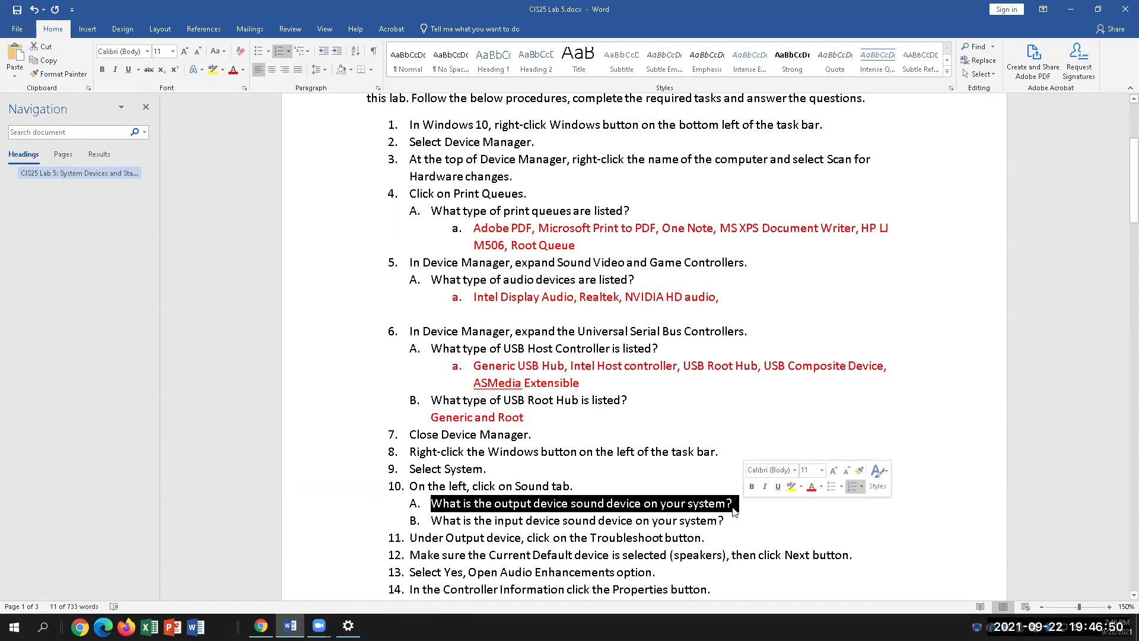
{"action": "left_click_drag", "start_coordinate": [435, 524], "coordinate": [742, 525]}
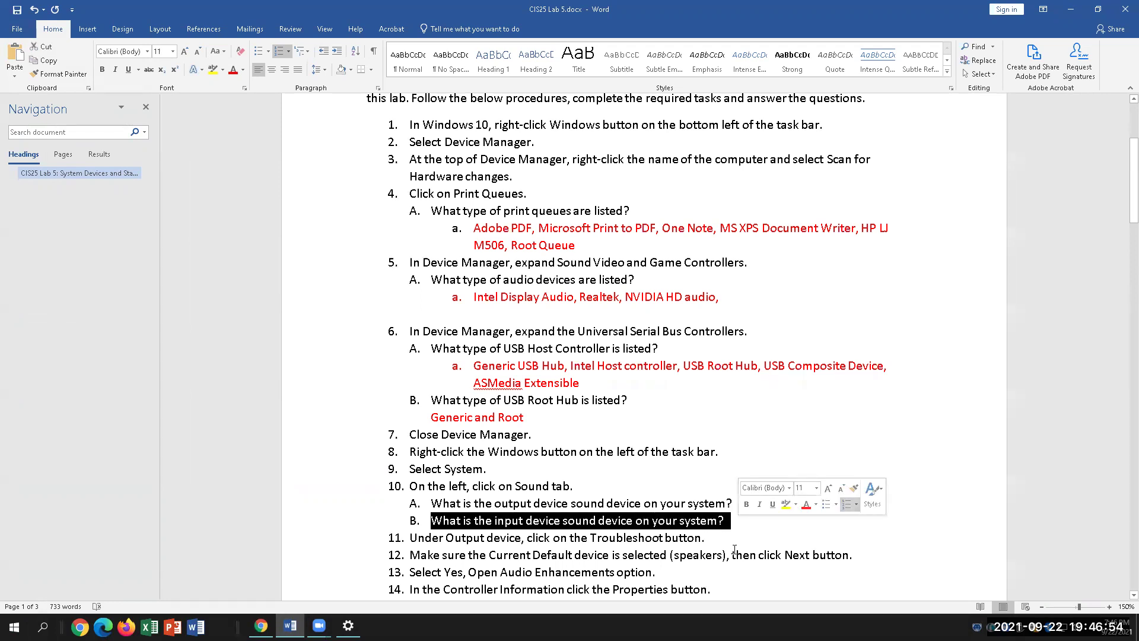
{"action": "left_click", "coordinate": [626, 503]}
{"action": "mouse_move", "coordinate": [319, 626]}
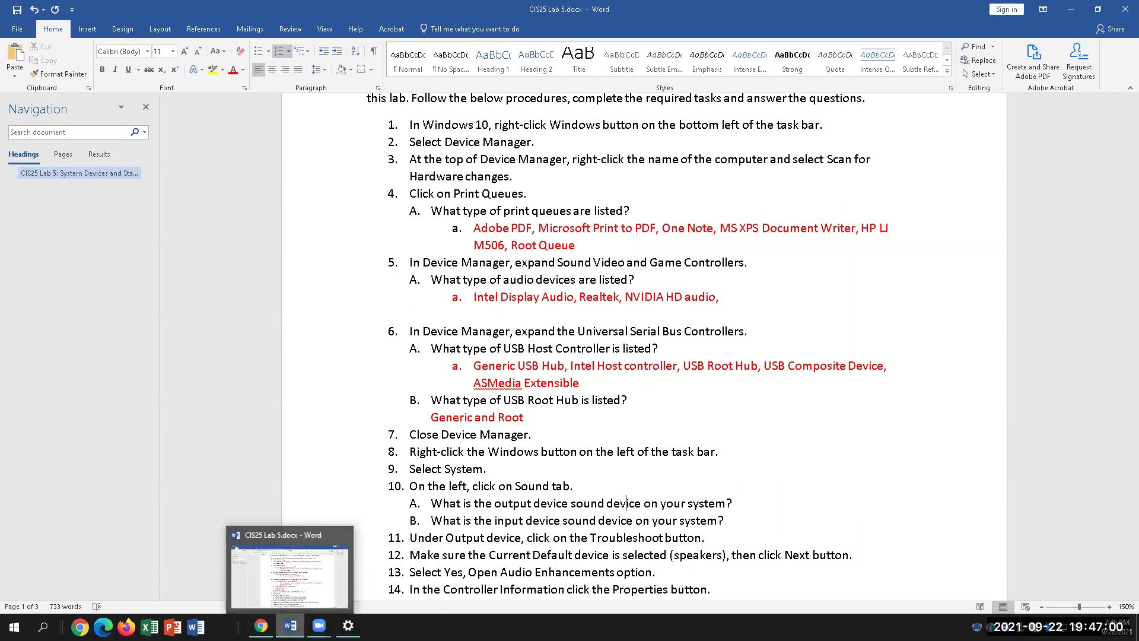
{"action": "left_click", "coordinate": [349, 627]}
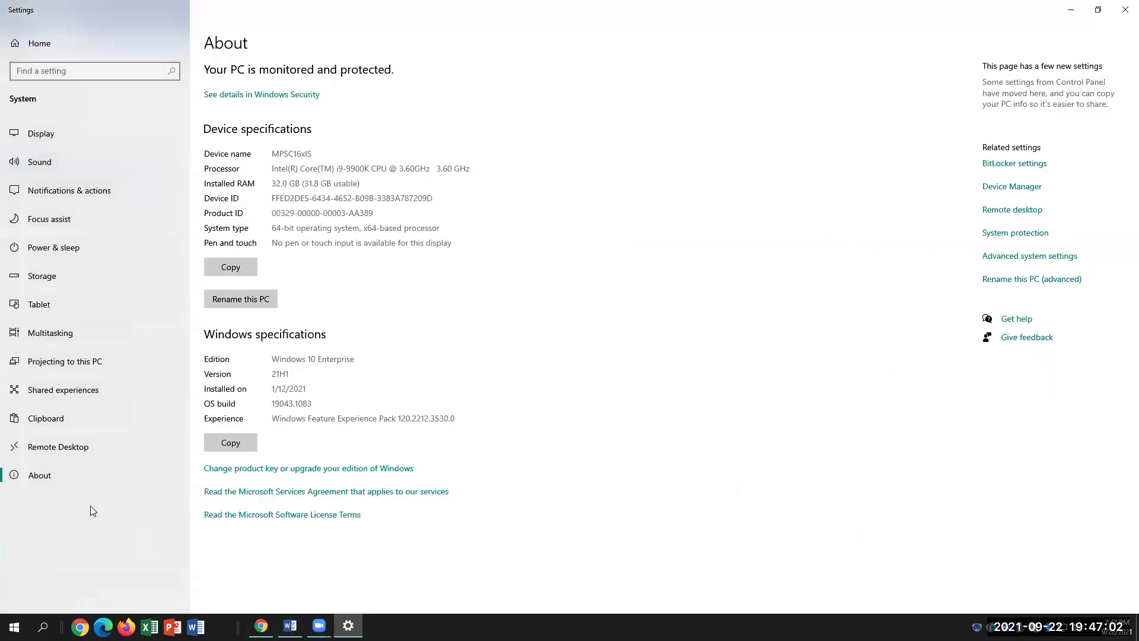
{"action": "left_click", "coordinate": [62, 167]}
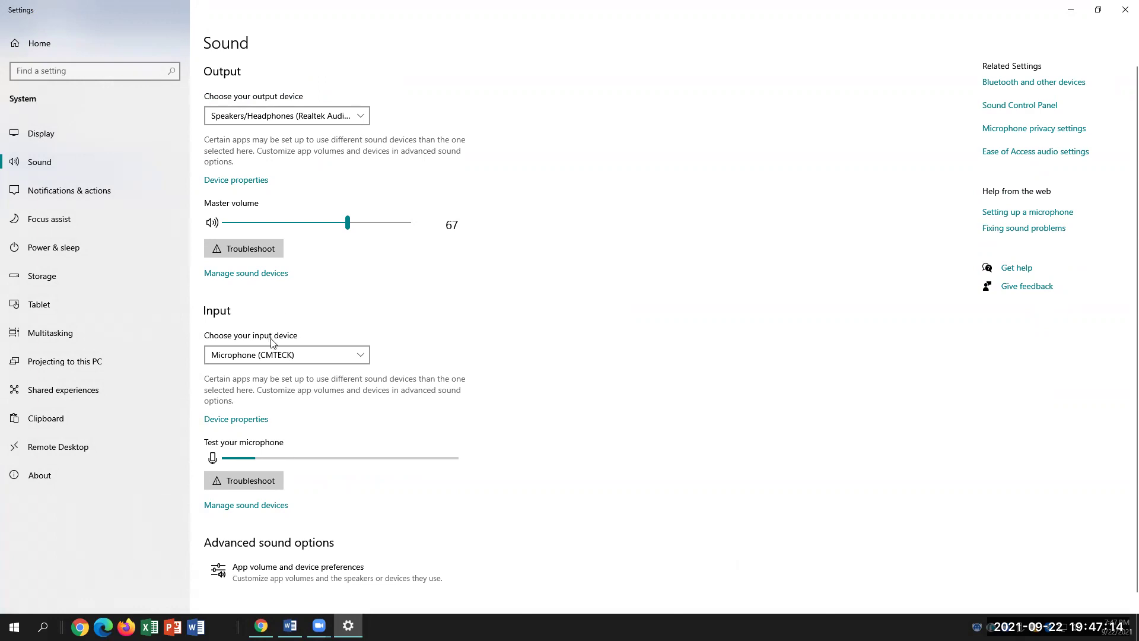
{"action": "left_click", "coordinate": [360, 356]}
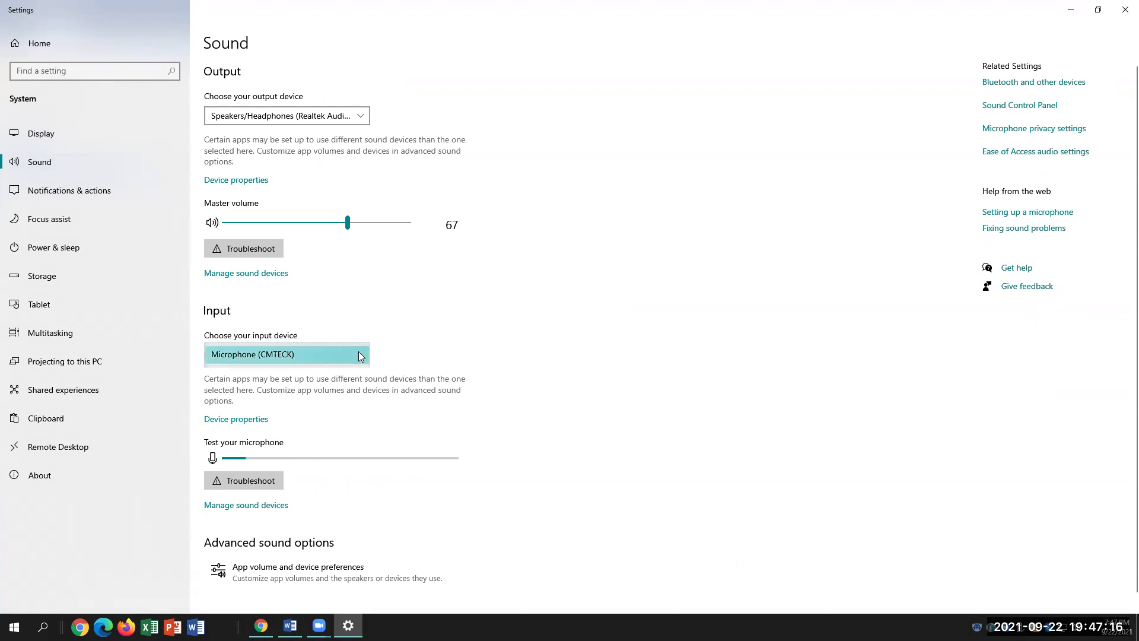
{"action": "left_click", "coordinate": [402, 328]}
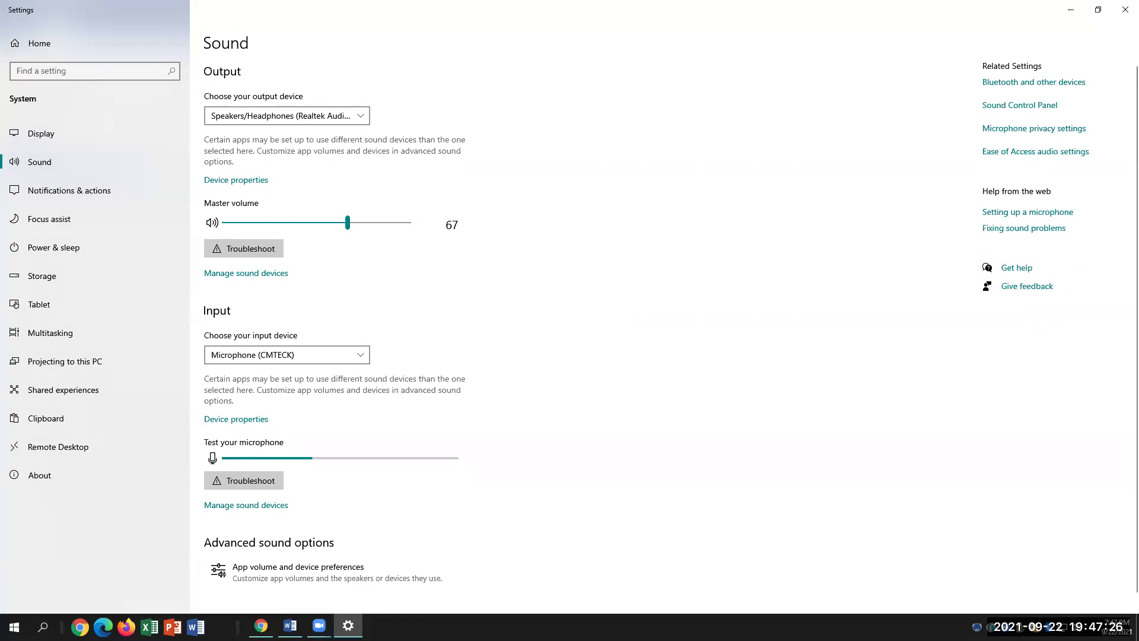
- In Word, enter "Microphone CMTEK" after the output device question under item 10
{"action": "left_click", "coordinate": [290, 626]}
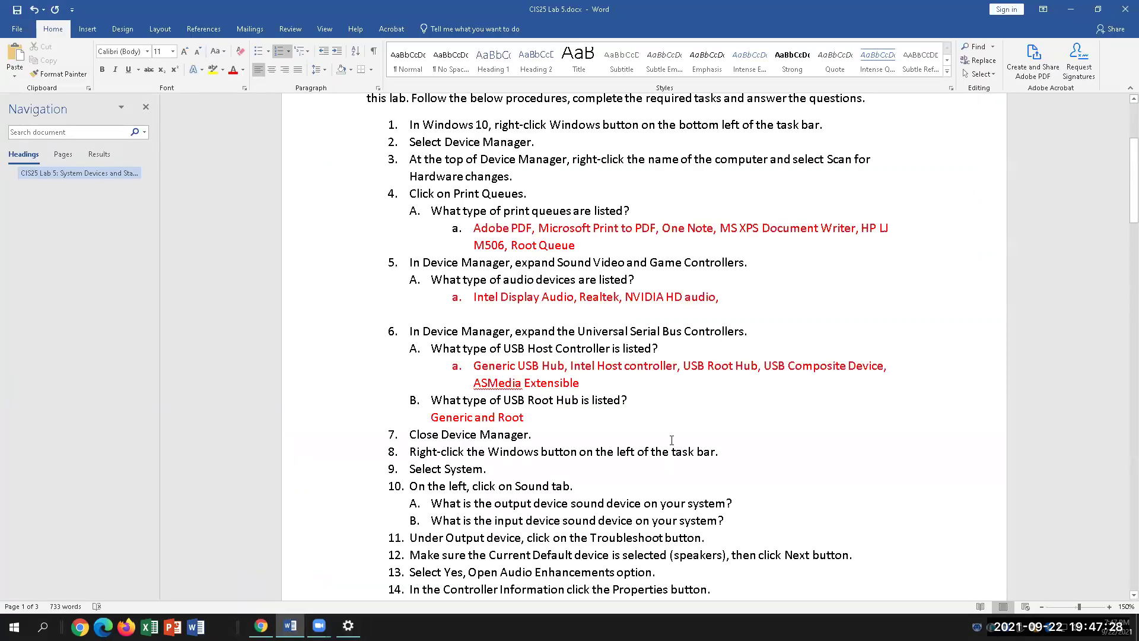
{"action": "left_click", "coordinate": [745, 502]}
{"action": "type", "text": "Micro"}
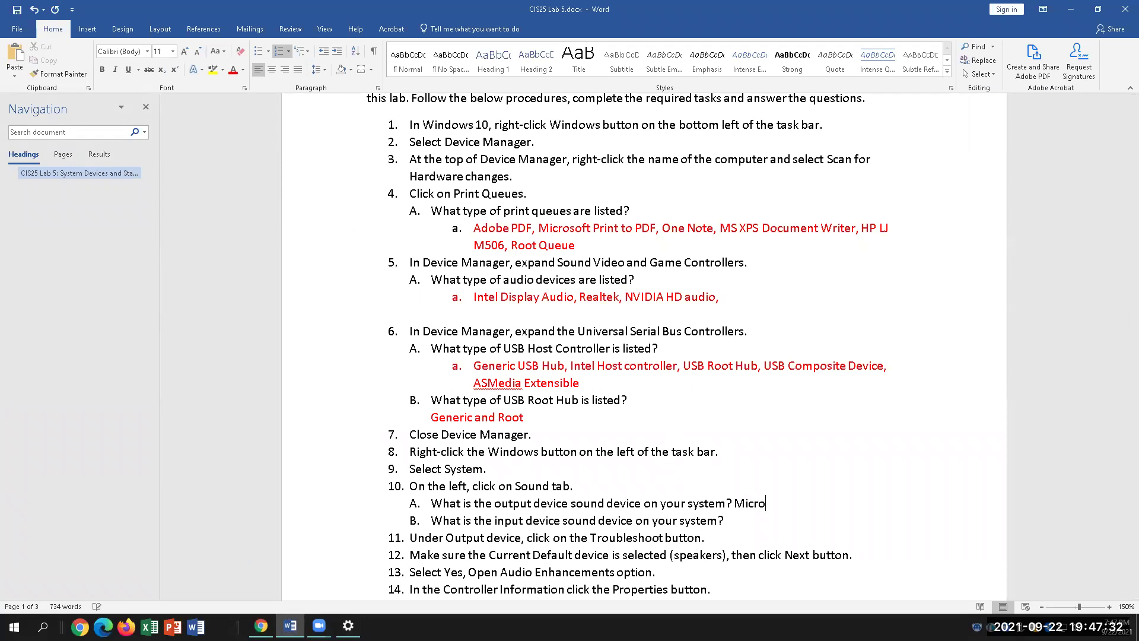
{"action": "type", "text": "phone CMTEK"}
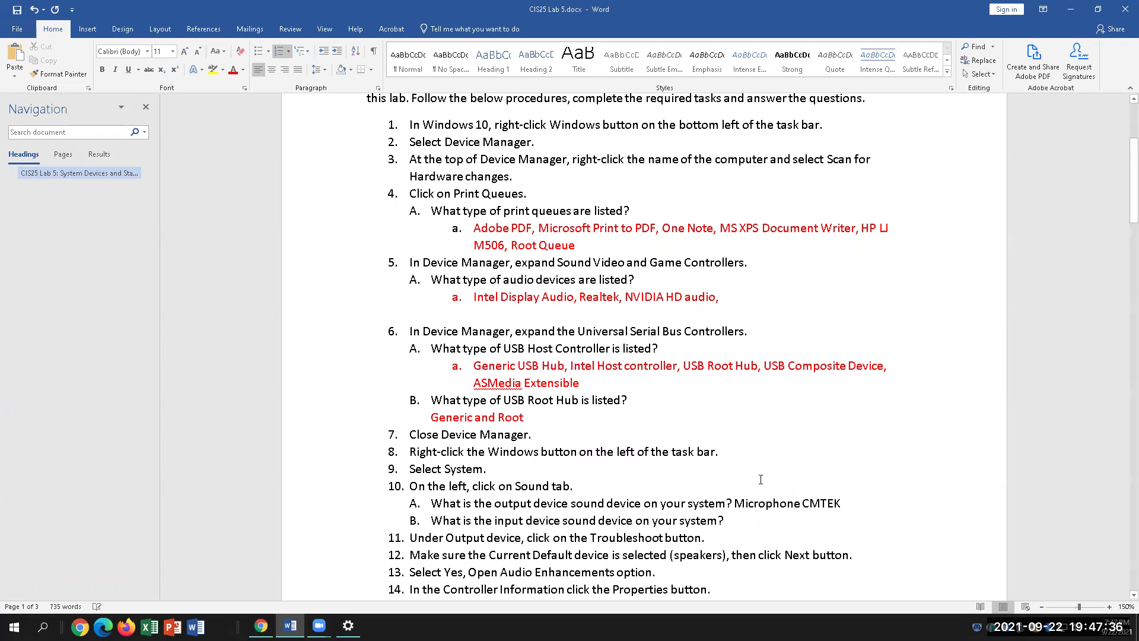
- Move "Microphone CMTEK" to the end of the input device question in item 10B and colour it red
{"action": "left_click_drag", "start_coordinate": [844, 504], "coordinate": [736, 503]}
{"action": "key", "text": "ctrl+c"}
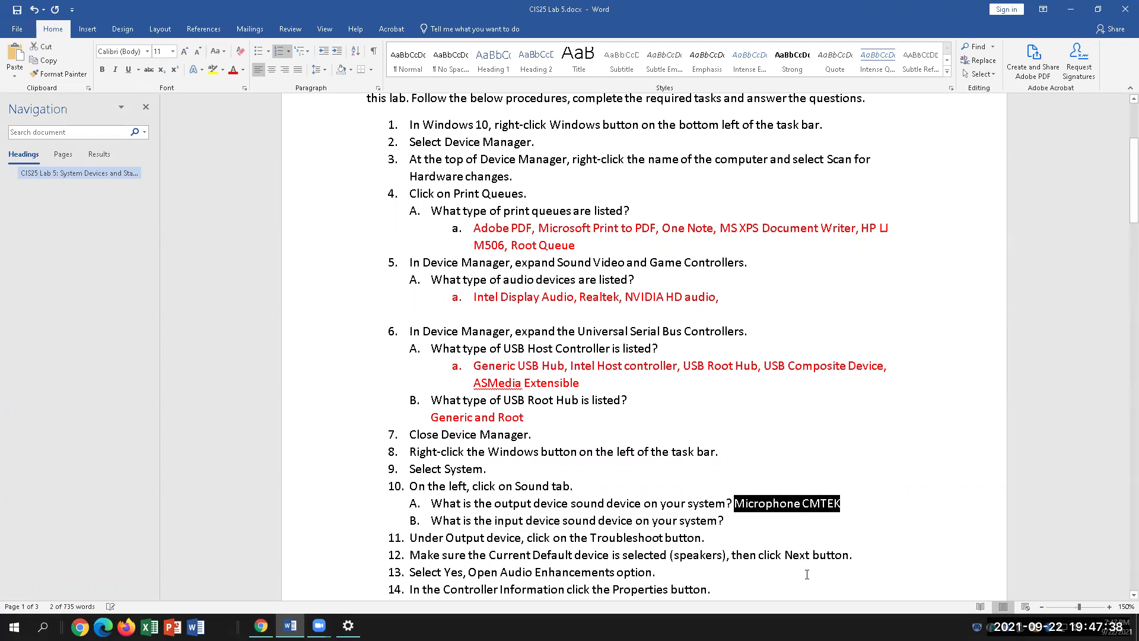
{"action": "key", "text": "BackSpace"}
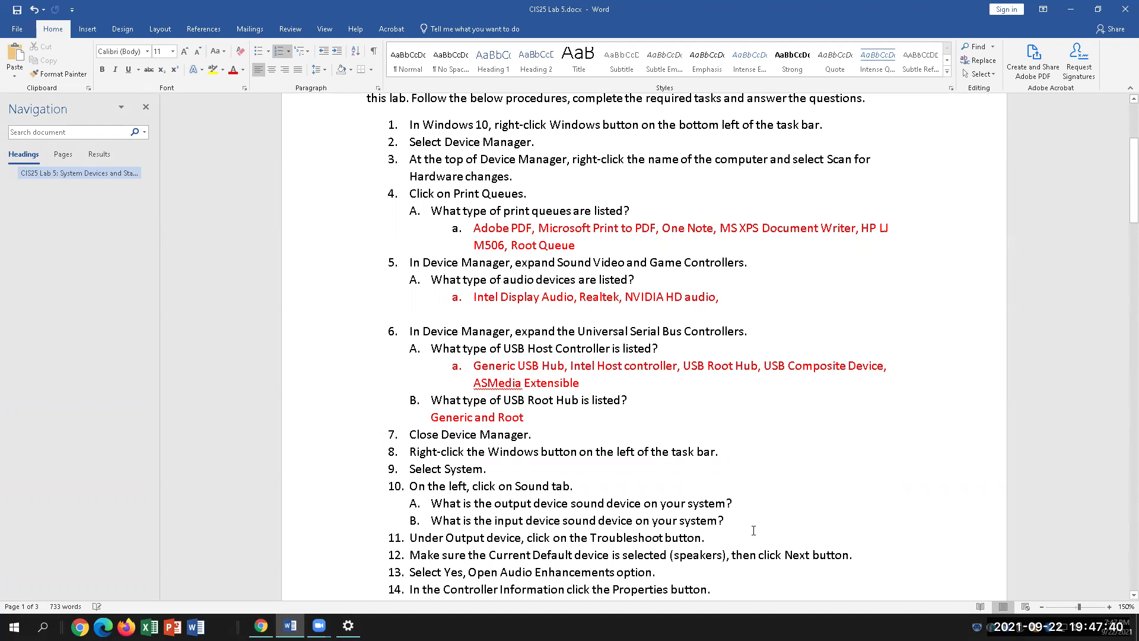
{"action": "key", "text": "ctrl+v"}
{"action": "left_click_drag", "start_coordinate": [832, 521], "coordinate": [725, 520]}
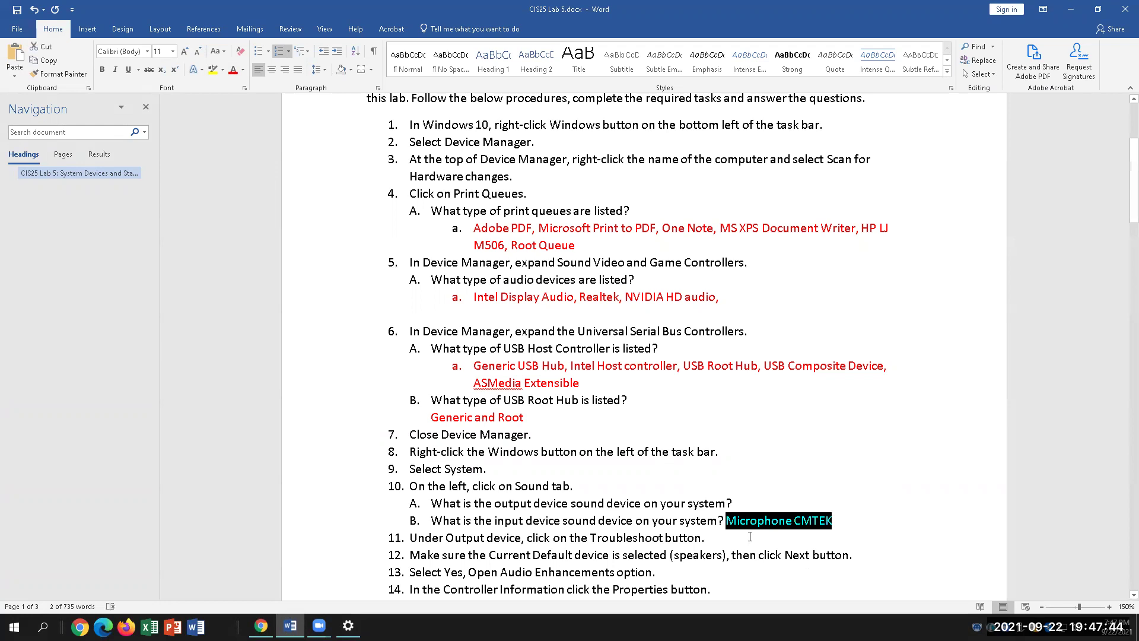
- Check the output devices in the Windows Sound settings and enter "Speaker/Headphones Realtek Audio" after question 10A in Word
{"action": "left_click", "coordinate": [771, 501]}
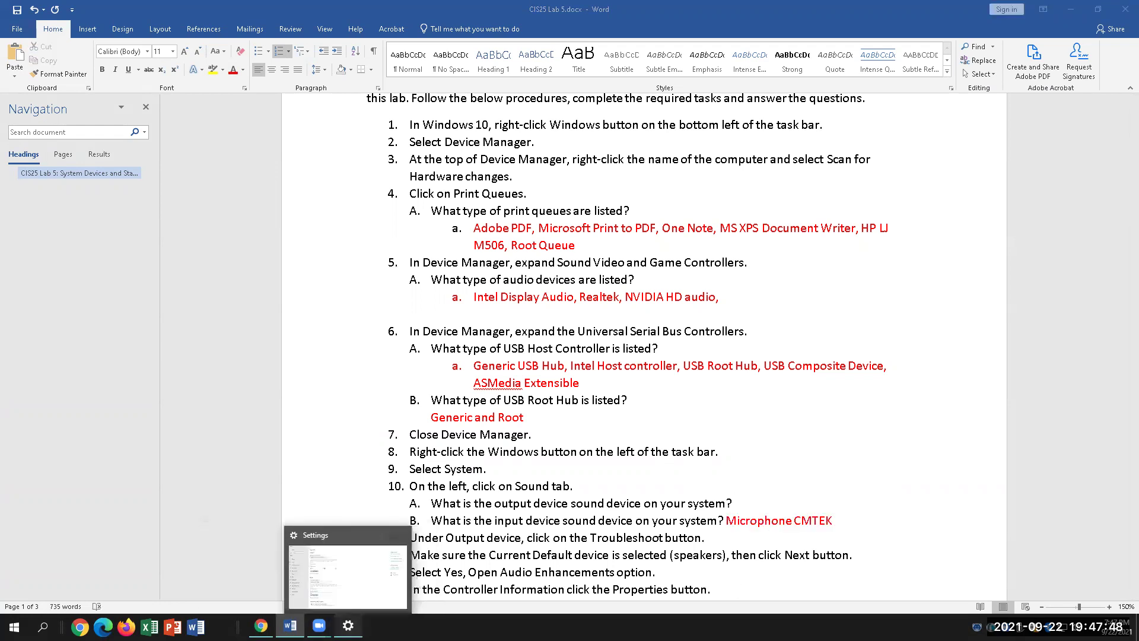
{"action": "left_click", "coordinate": [349, 626]}
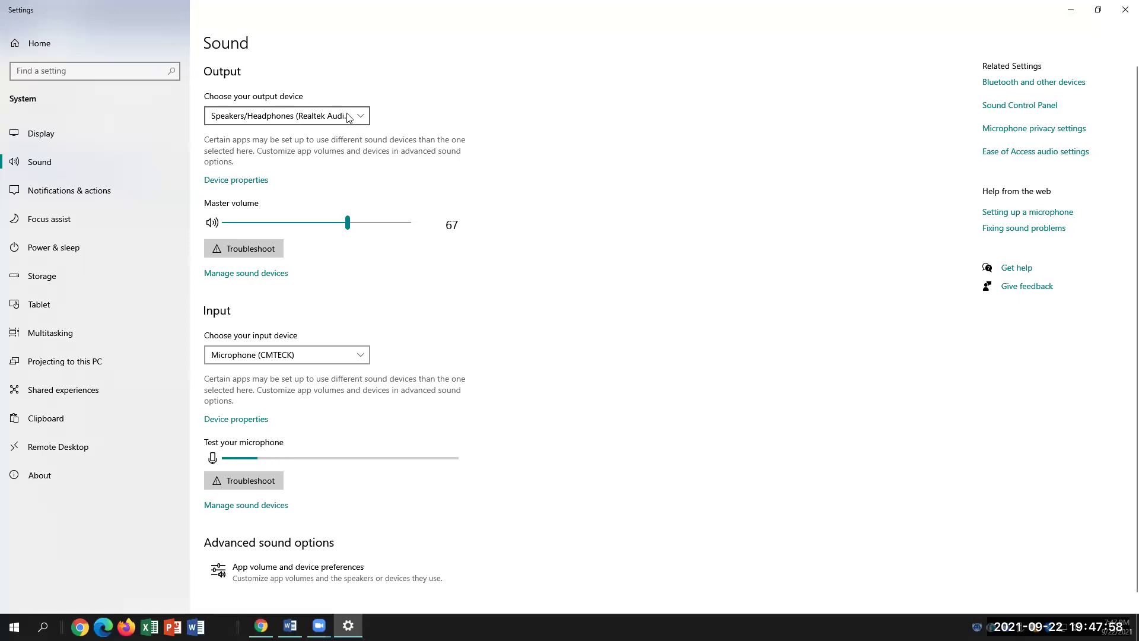
{"action": "left_click", "coordinate": [366, 118]}
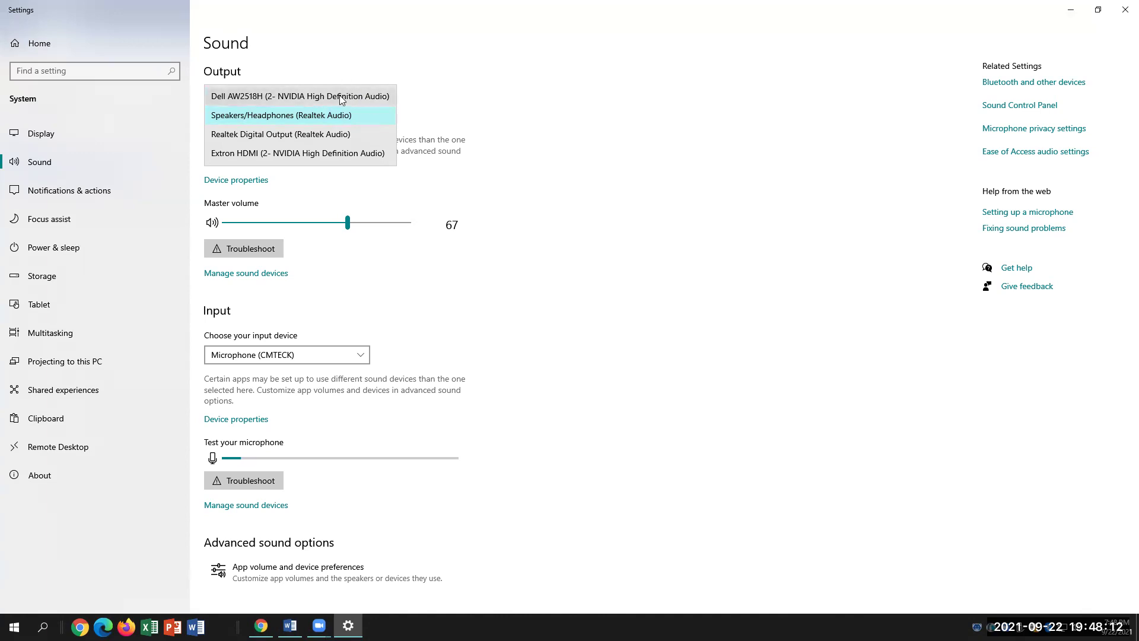
{"action": "left_click", "coordinate": [340, 116]}
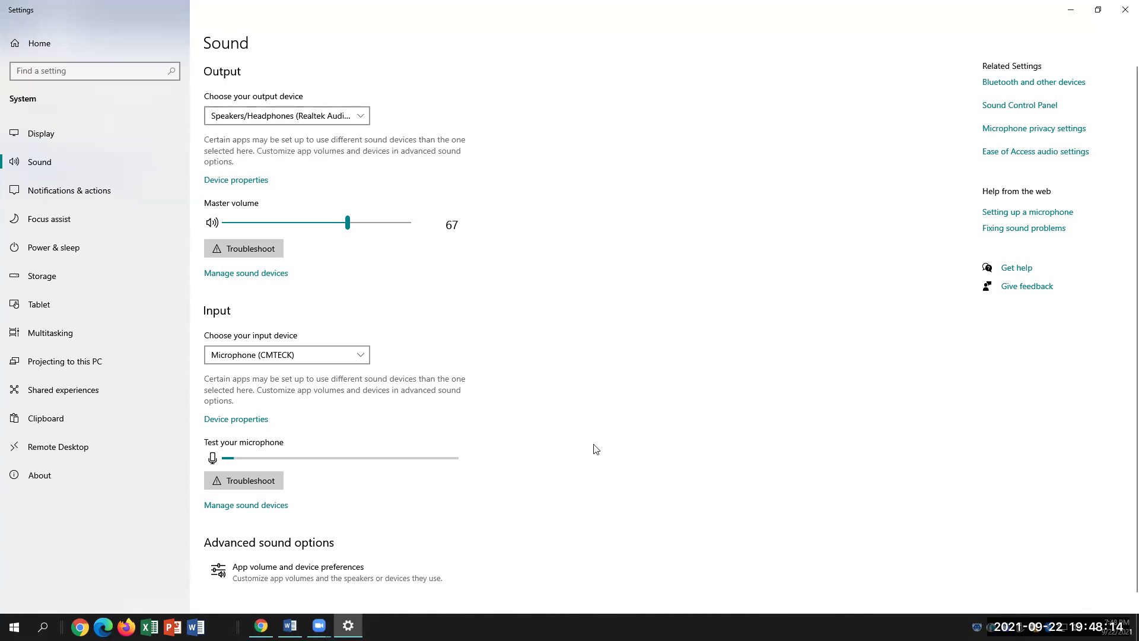
{"action": "mouse_move", "coordinate": [290, 625]}
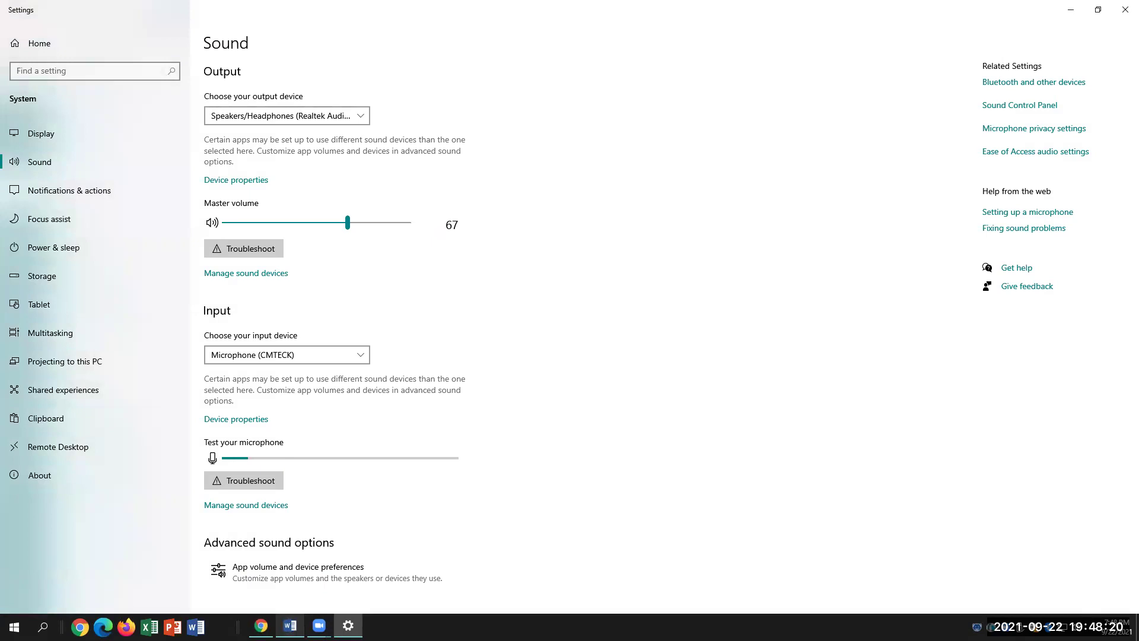
{"action": "key", "text": "alt+Tab"}
{"action": "type", "text": "Speaker/Headphoes"}
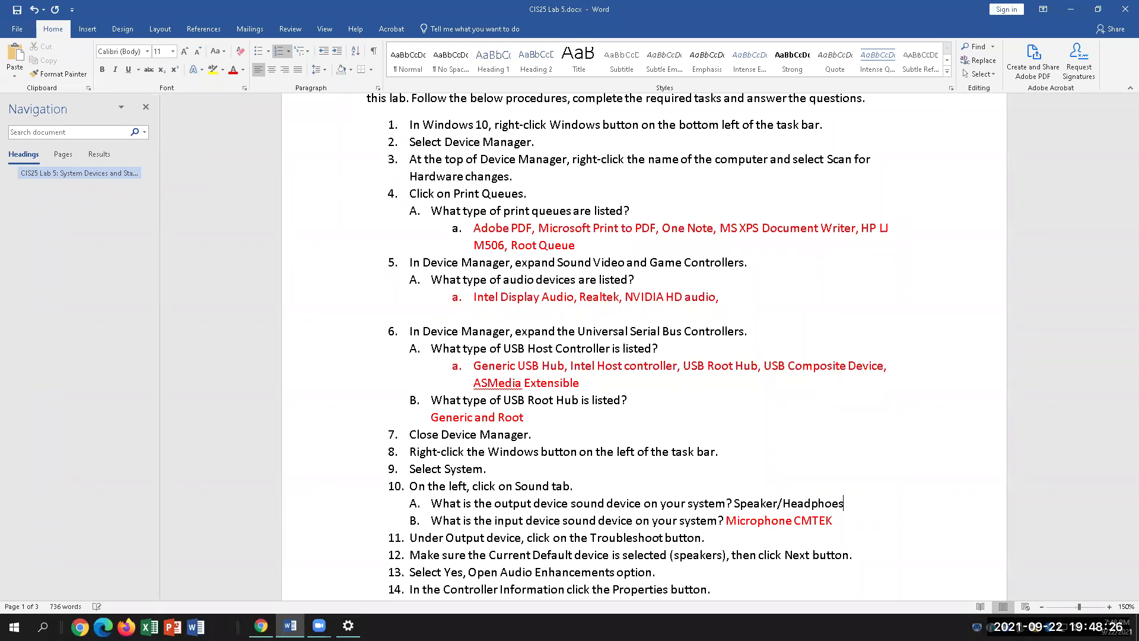
{"action": "key", "text": "BackSpace"}
{"action": "type", "text": "nes Realtek Audio"}
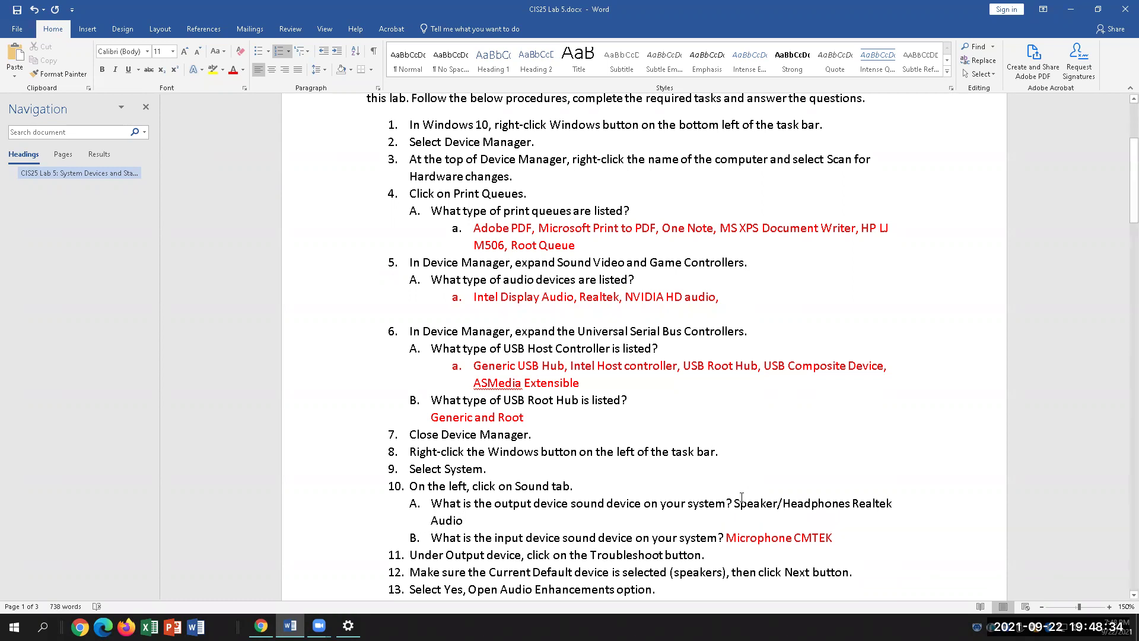
- Colour the "Speaker/Headphones Realtek Audio" answer red
{"action": "left_click_drag", "start_coordinate": [735, 502], "coordinate": [470, 521]}
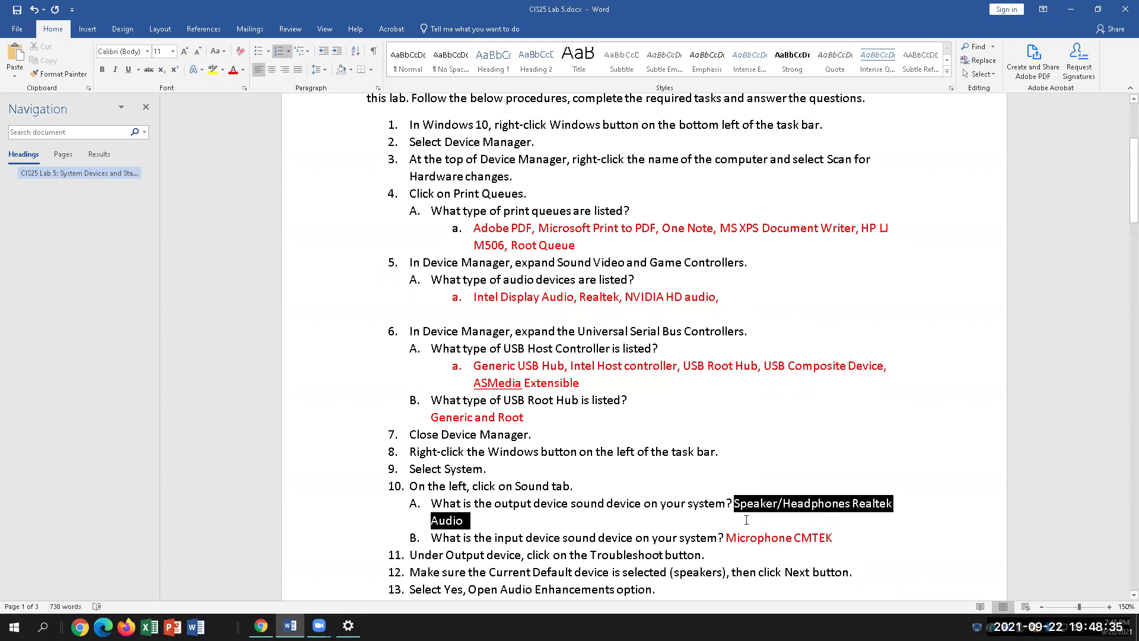
{"action": "left_click", "coordinate": [235, 73]}
{"action": "left_click", "coordinate": [659, 515]}
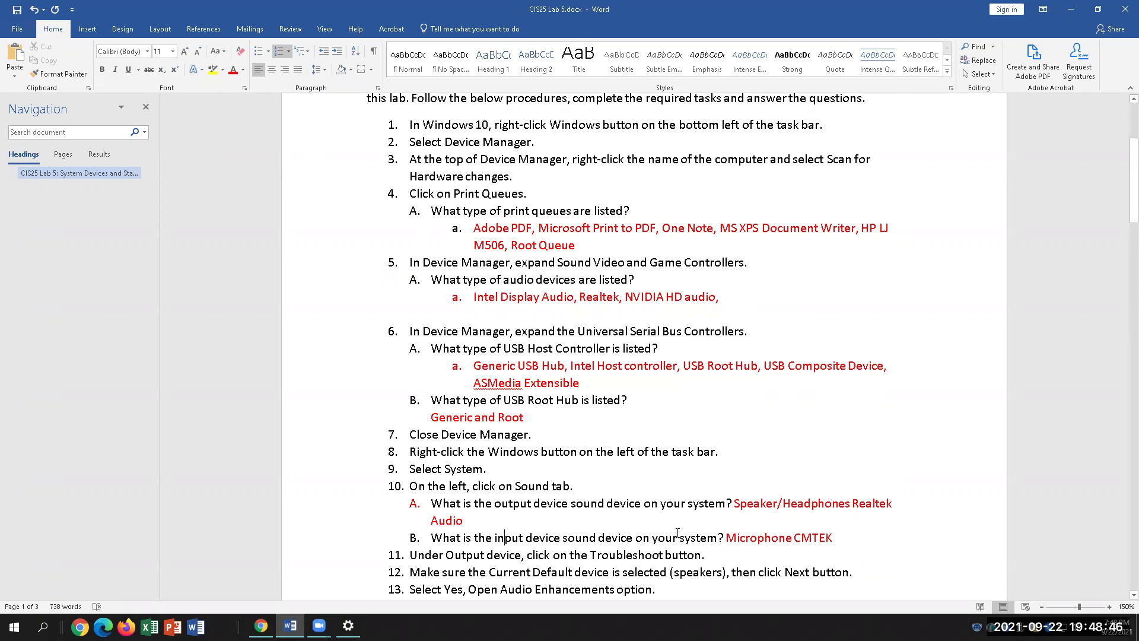
- Read items 11 to 16 of the lab, start the output device troubleshooter in the Sound settings, and look through the Get Help suggestions
{"action": "scroll", "coordinate": [657, 538], "scroll_direction": "down", "scroll_amount": 3}
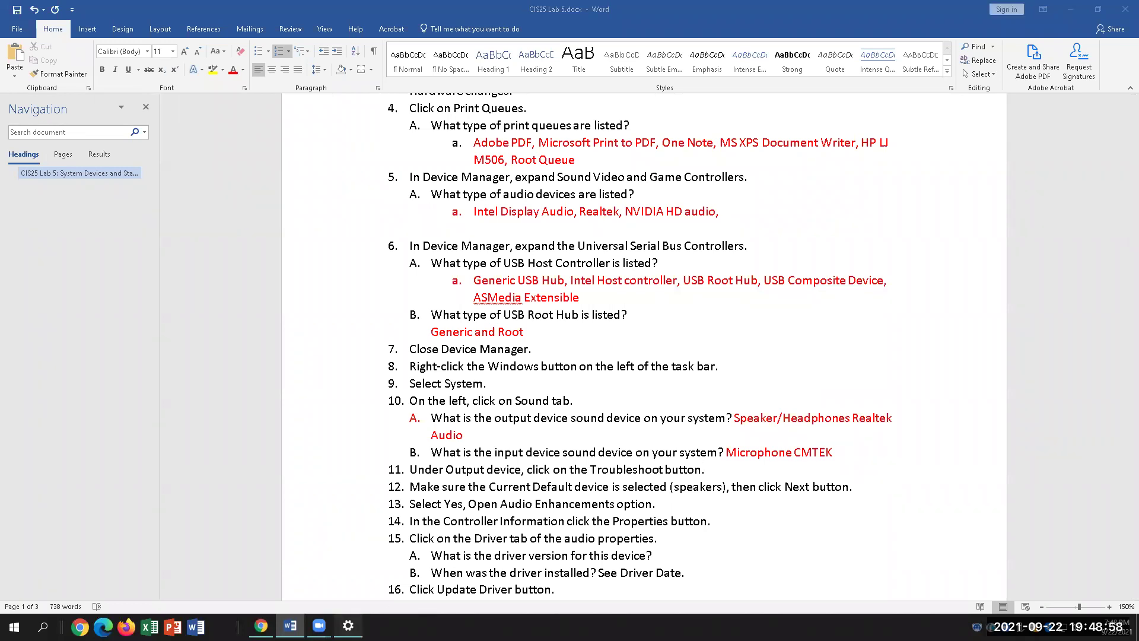
{"action": "left_click", "coordinate": [349, 626]}
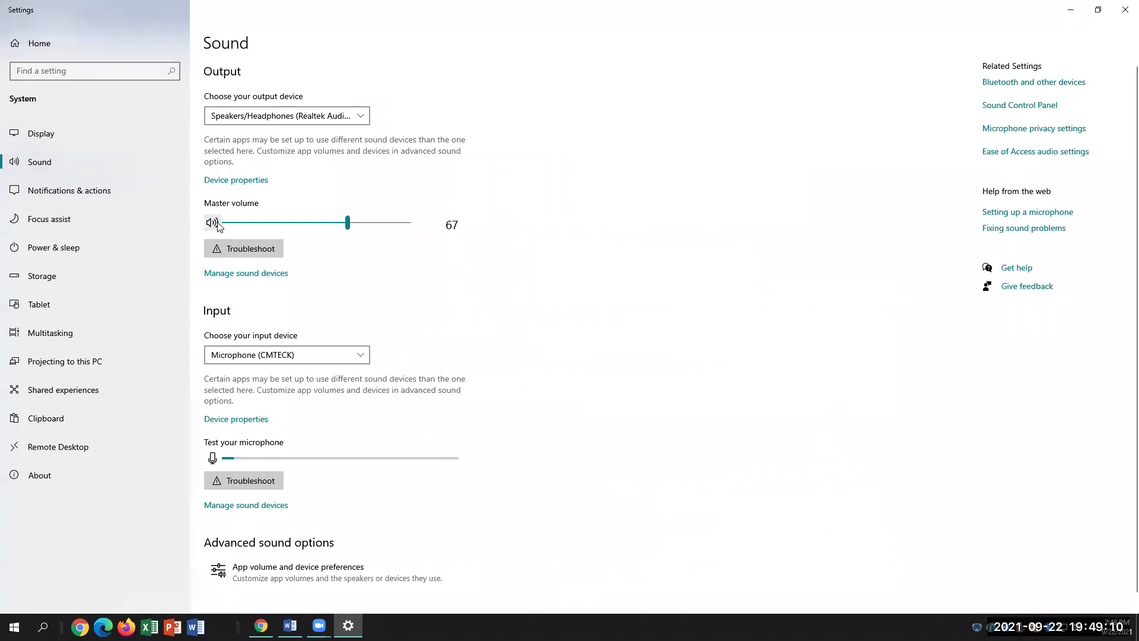
{"action": "left_click", "coordinate": [249, 250]}
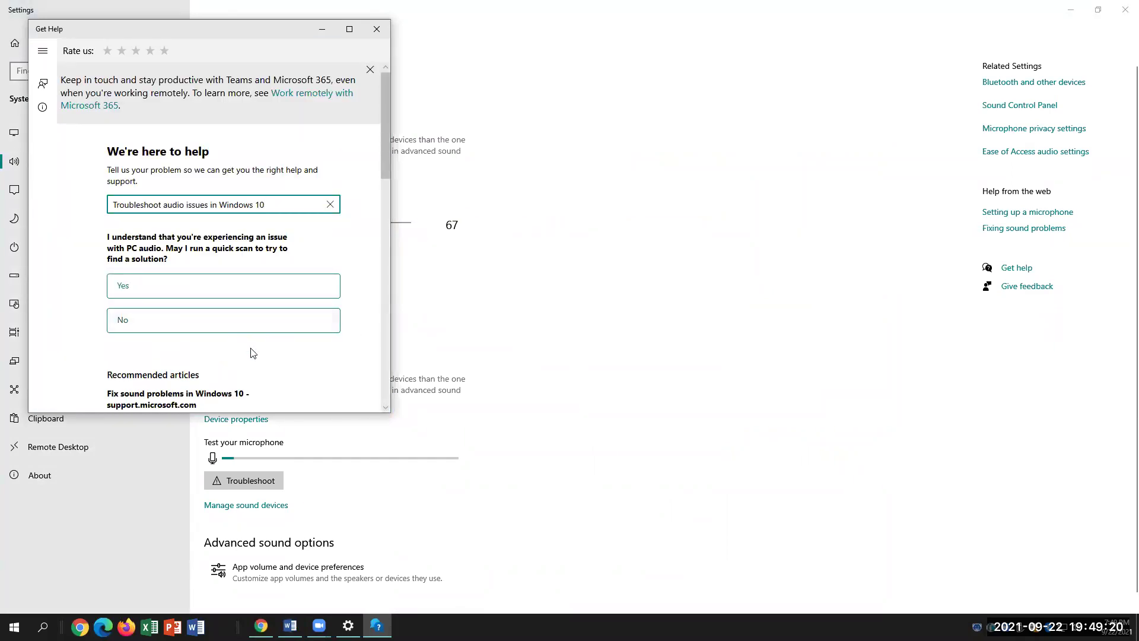
{"action": "scroll", "coordinate": [249, 348], "scroll_direction": "down", "scroll_amount": 5}
{"action": "scroll", "coordinate": [254, 346], "scroll_direction": "down", "scroll_amount": 4}
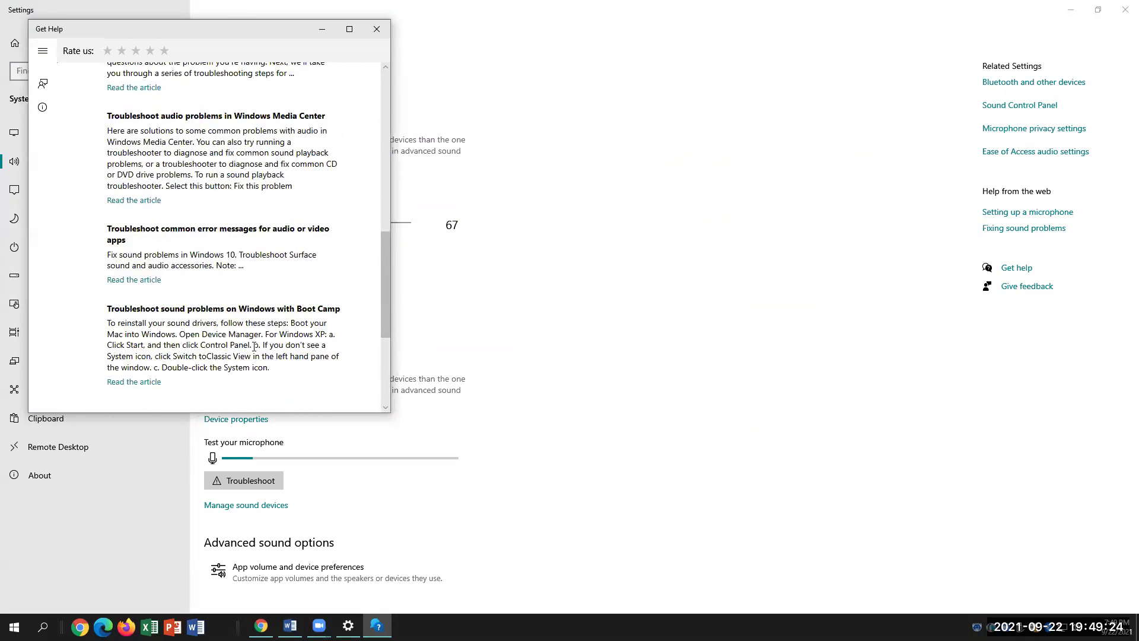
{"action": "scroll", "coordinate": [254, 347], "scroll_direction": "down", "scroll_amount": 4}
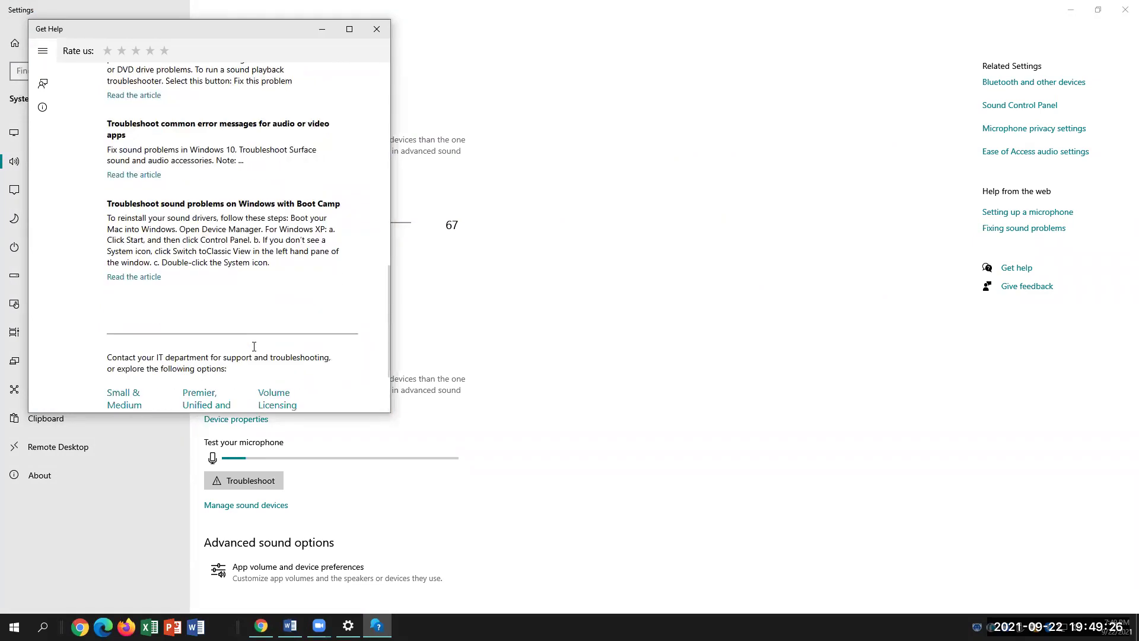
{"action": "scroll", "coordinate": [254, 347], "scroll_direction": "up", "scroll_amount": 10}
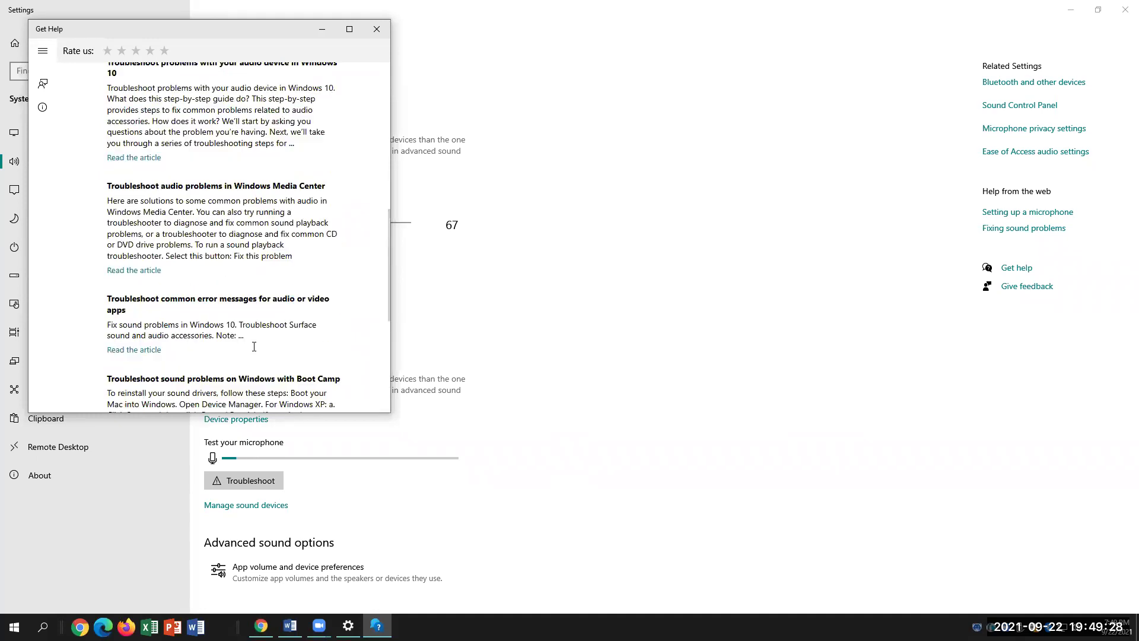
- Reread item 11 of the lab in Word and check the managed output devices in the Windows Sound settings
{"action": "scroll", "coordinate": [254, 346], "scroll_direction": "up", "scroll_amount": 8}
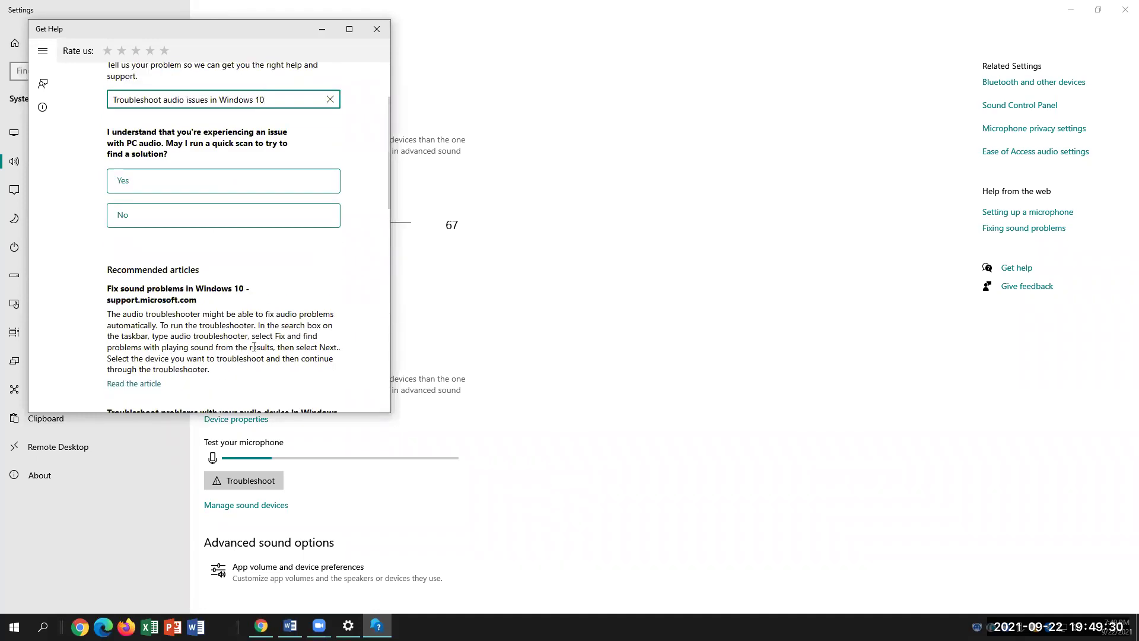
{"action": "left_click", "coordinate": [320, 29]}
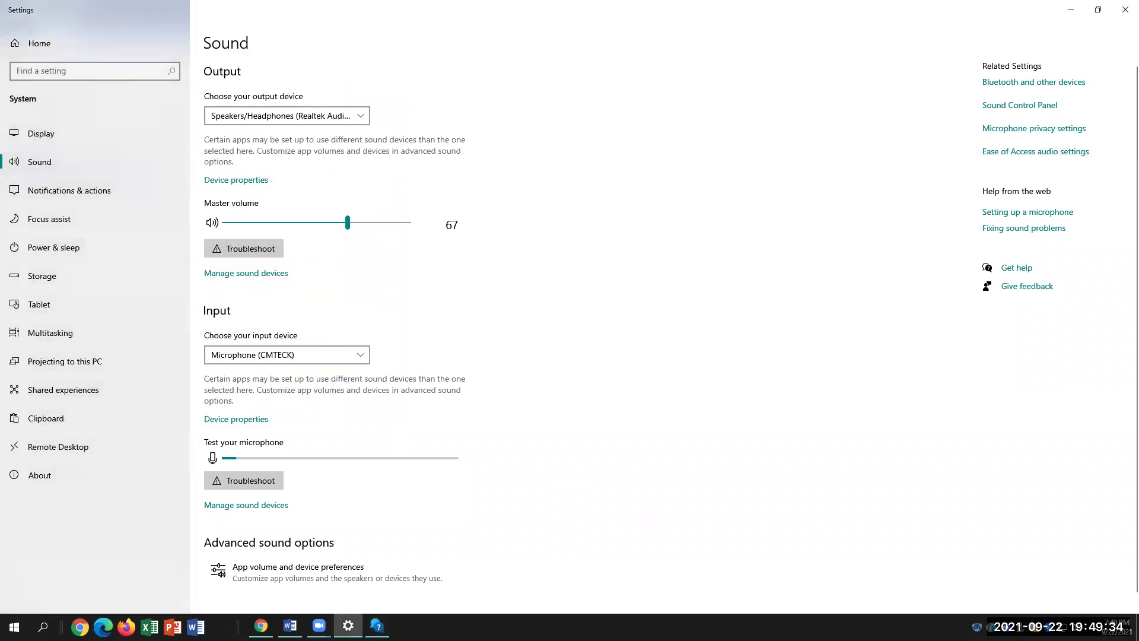
{"action": "left_click", "coordinate": [322, 624]}
{"action": "left_click", "coordinate": [324, 611]}
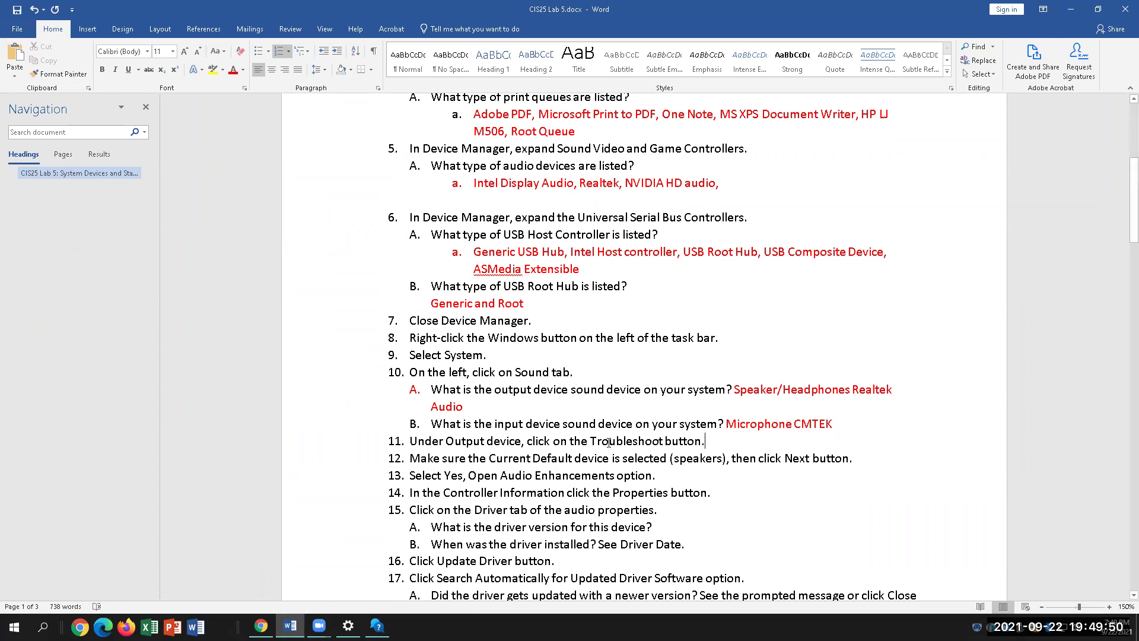
{"action": "left_click", "coordinate": [348, 626]}
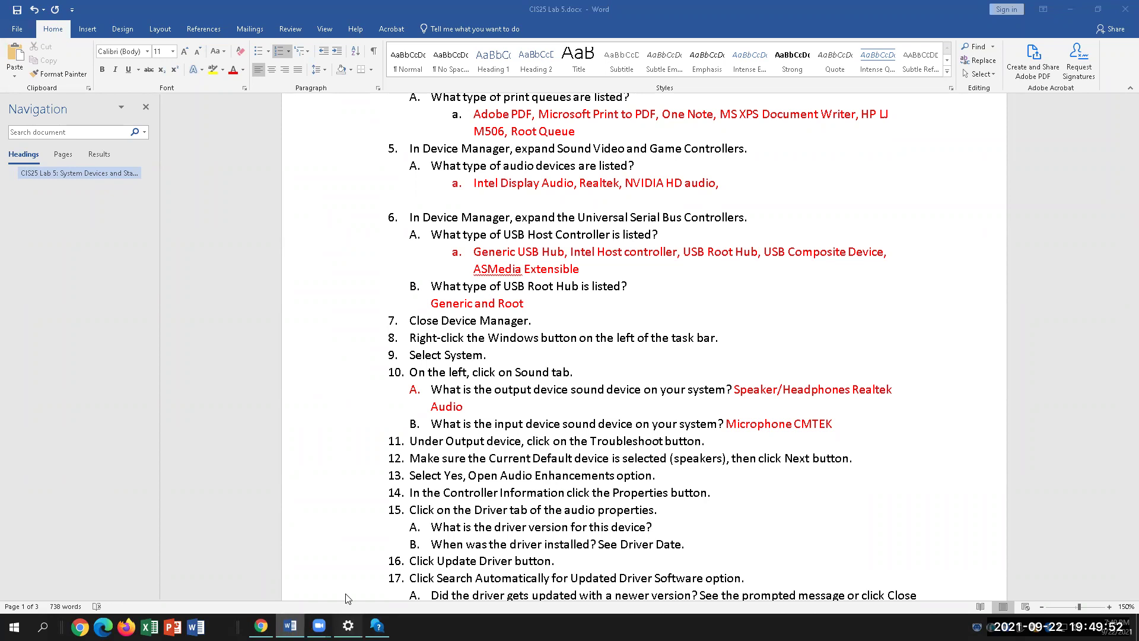
{"action": "left_click", "coordinate": [262, 274]}
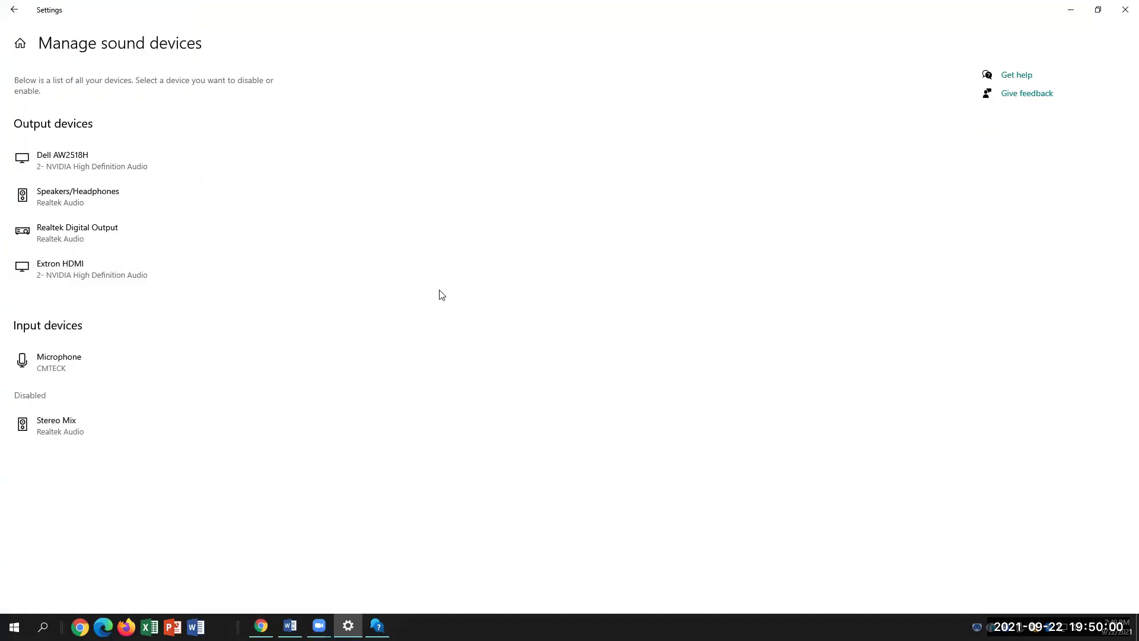
{"action": "left_click", "coordinate": [28, 23]}
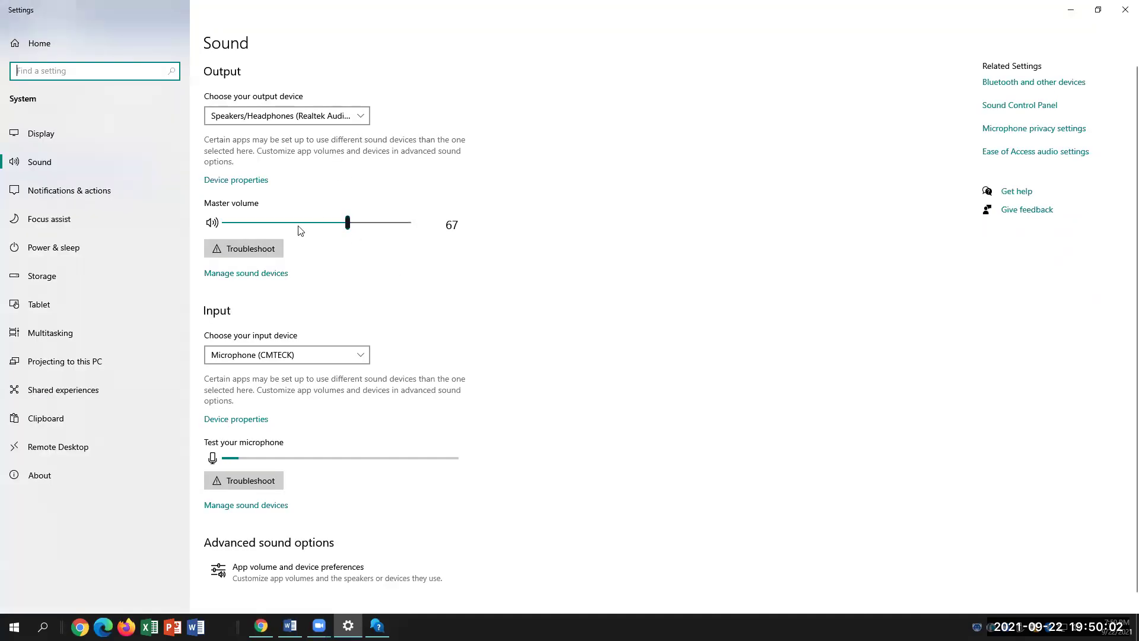
- Start the output device troubleshooter again, look through the Get Help suggestions and articles, and close Get Help
{"action": "left_click", "coordinate": [264, 253]}
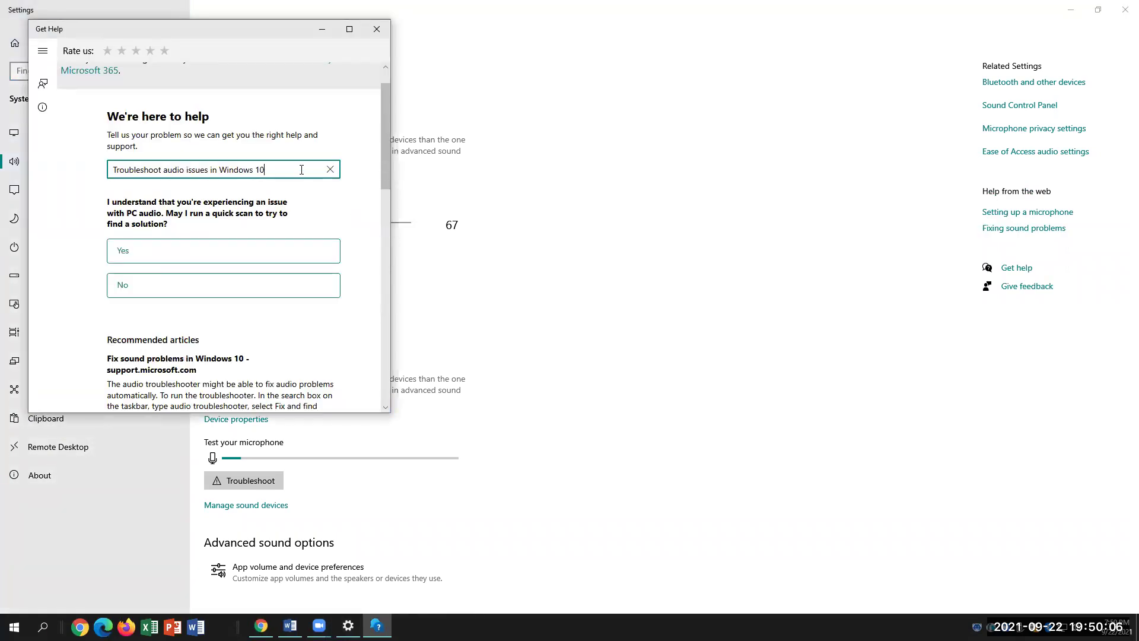
{"action": "scroll", "coordinate": [280, 217], "scroll_direction": "down", "scroll_amount": 1}
{"action": "scroll", "coordinate": [280, 217], "scroll_direction": "down", "scroll_amount": 5}
{"action": "scroll", "coordinate": [280, 217], "scroll_direction": "down", "scroll_amount": 3}
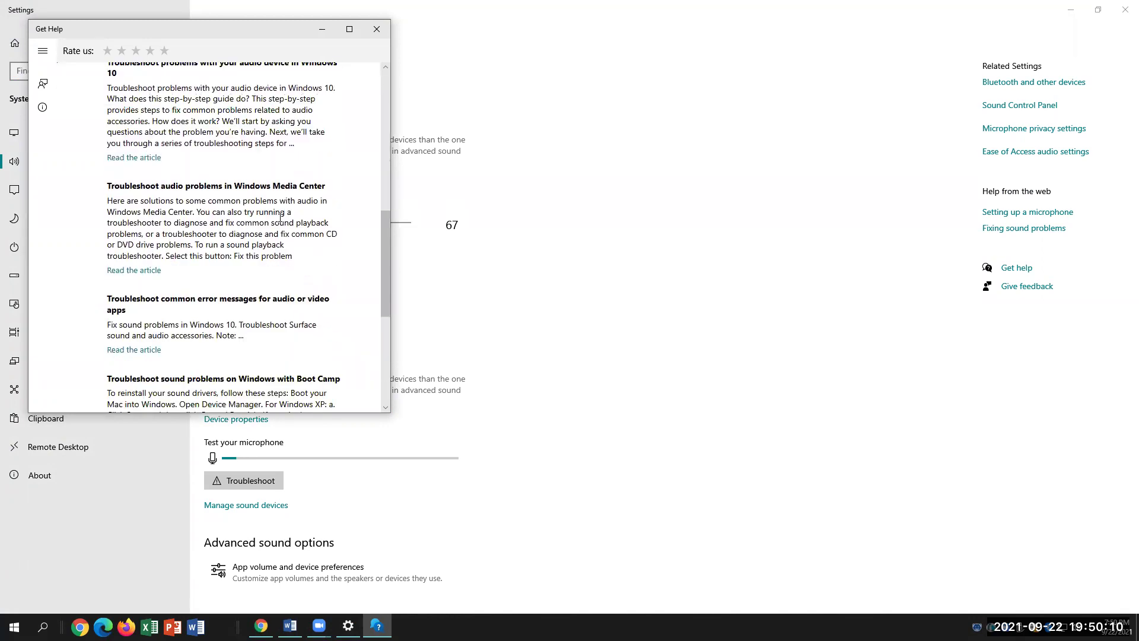
{"action": "left_click", "coordinate": [376, 29]}
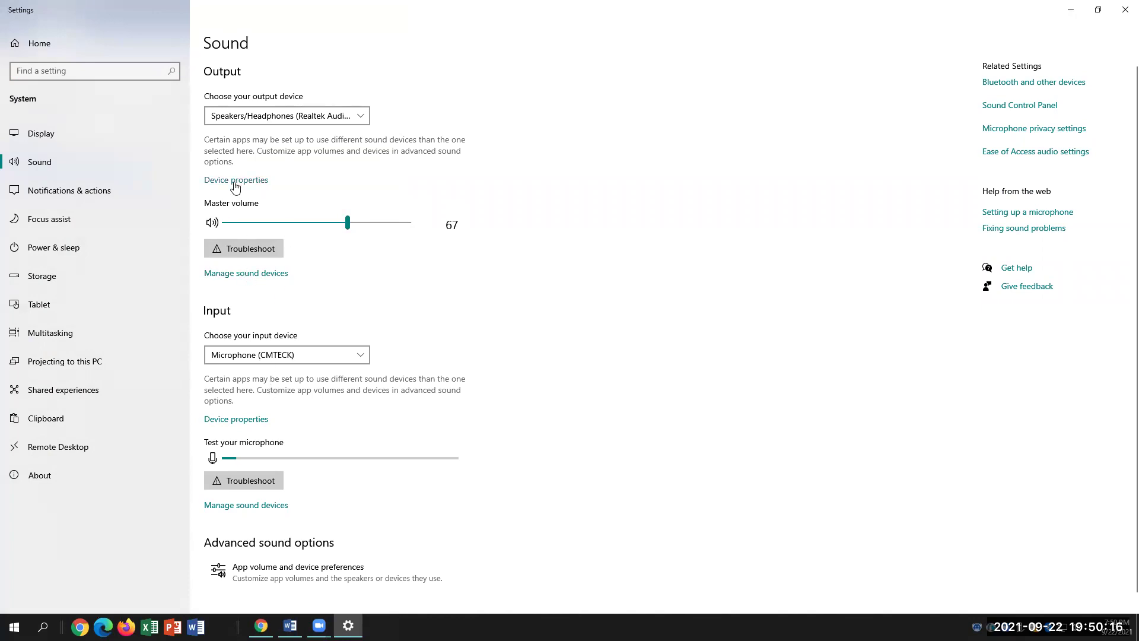
- Look over the managed sound devices in Settings and reread items 12 and 13 of the lab in Word
{"action": "left_click", "coordinate": [246, 274]}
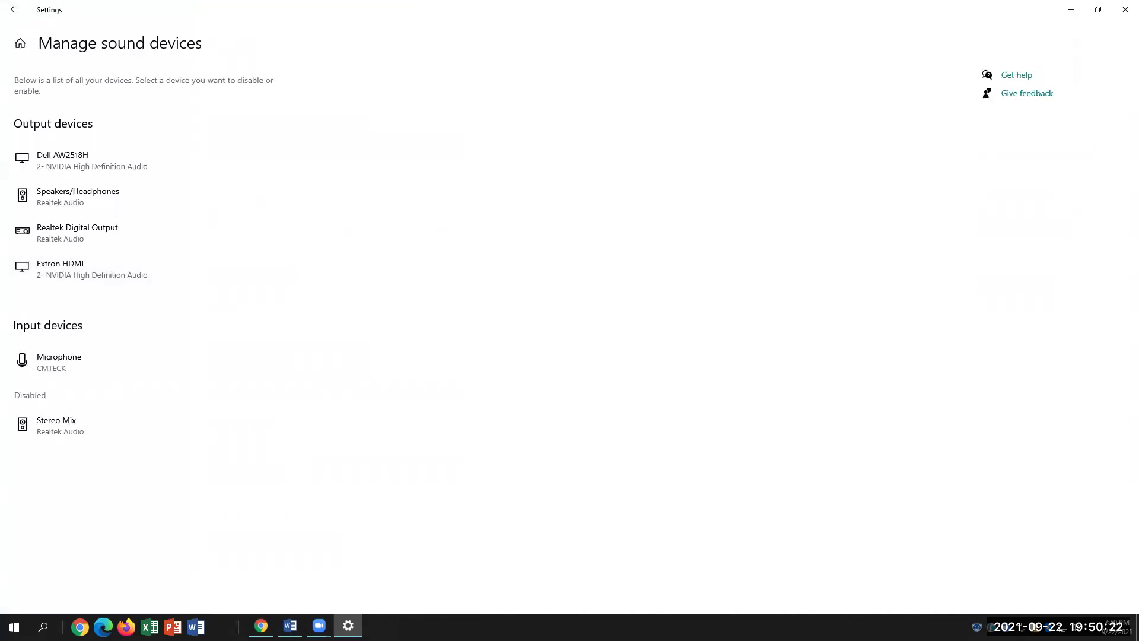
{"action": "left_click", "coordinate": [14, 9]}
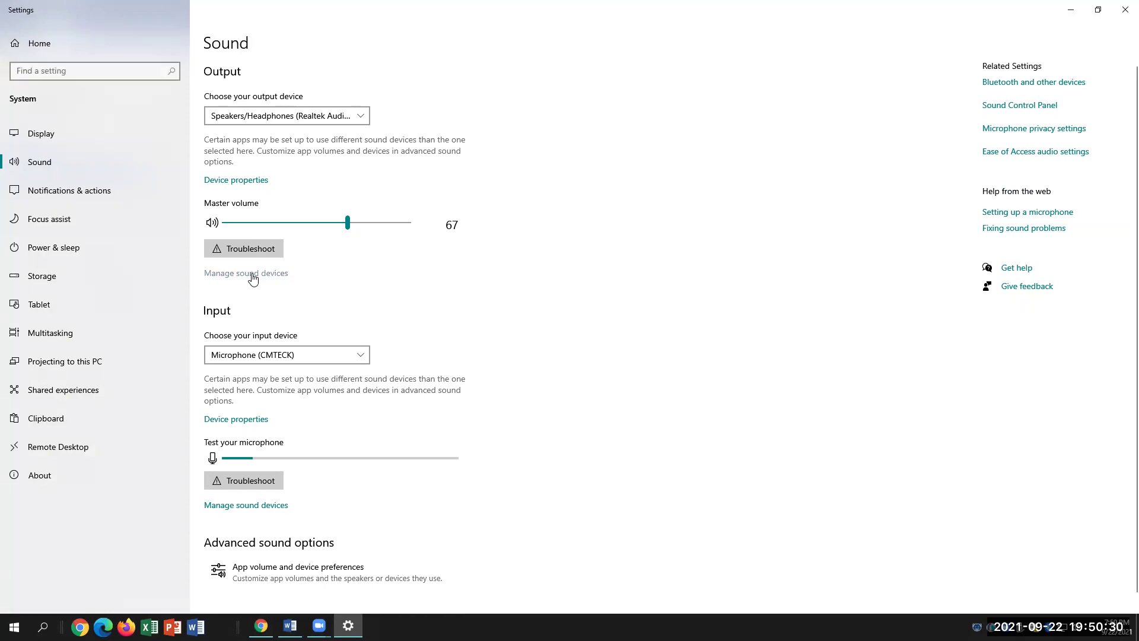
{"action": "left_click", "coordinate": [252, 274]}
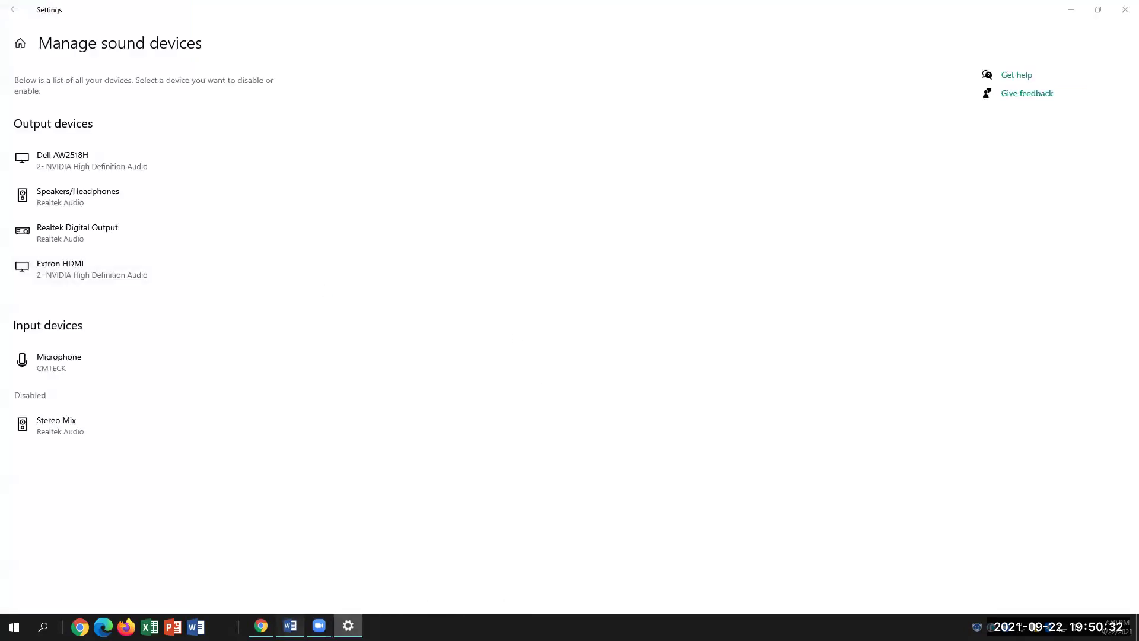
{"action": "left_click", "coordinate": [290, 626]}
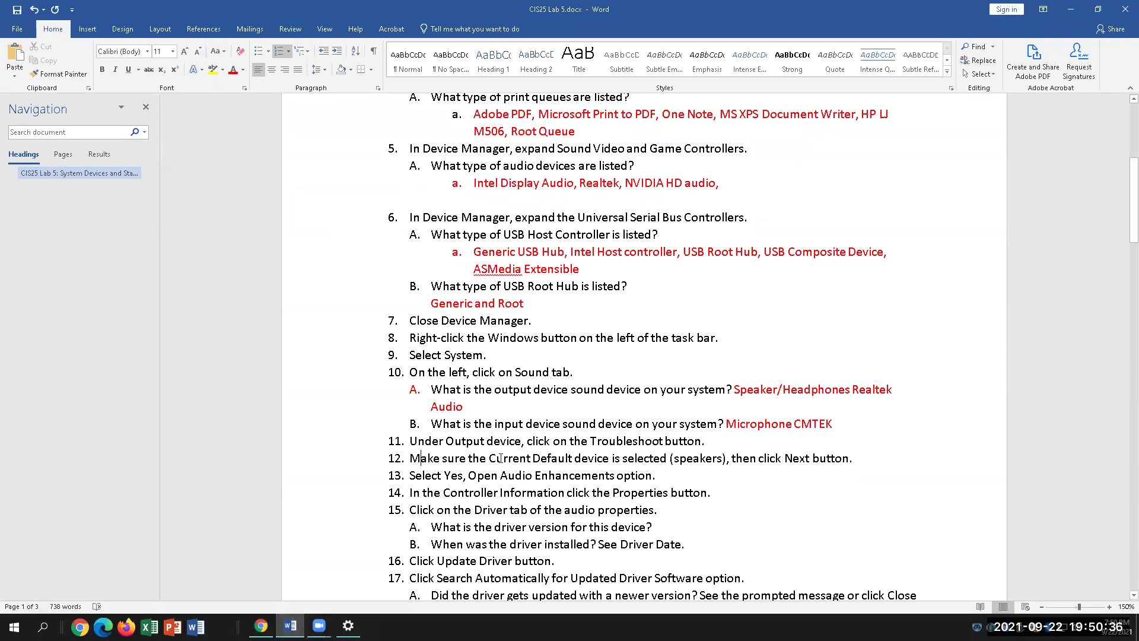
{"action": "left_click_drag", "start_coordinate": [420, 458], "coordinate": [658, 476]}
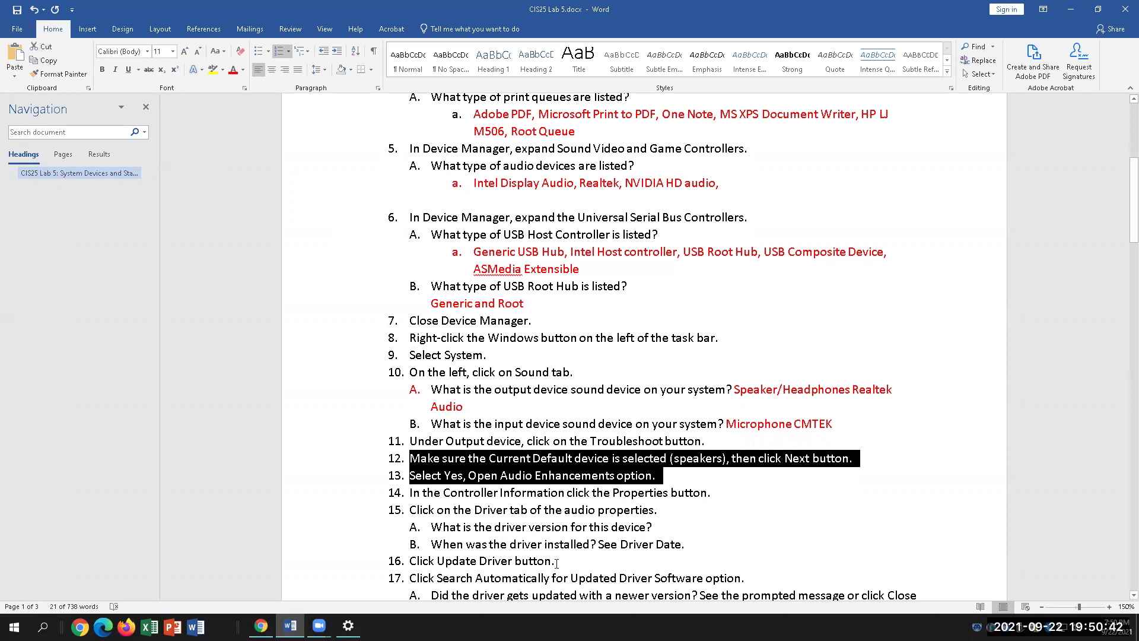
{"action": "left_click", "coordinate": [463, 450]}
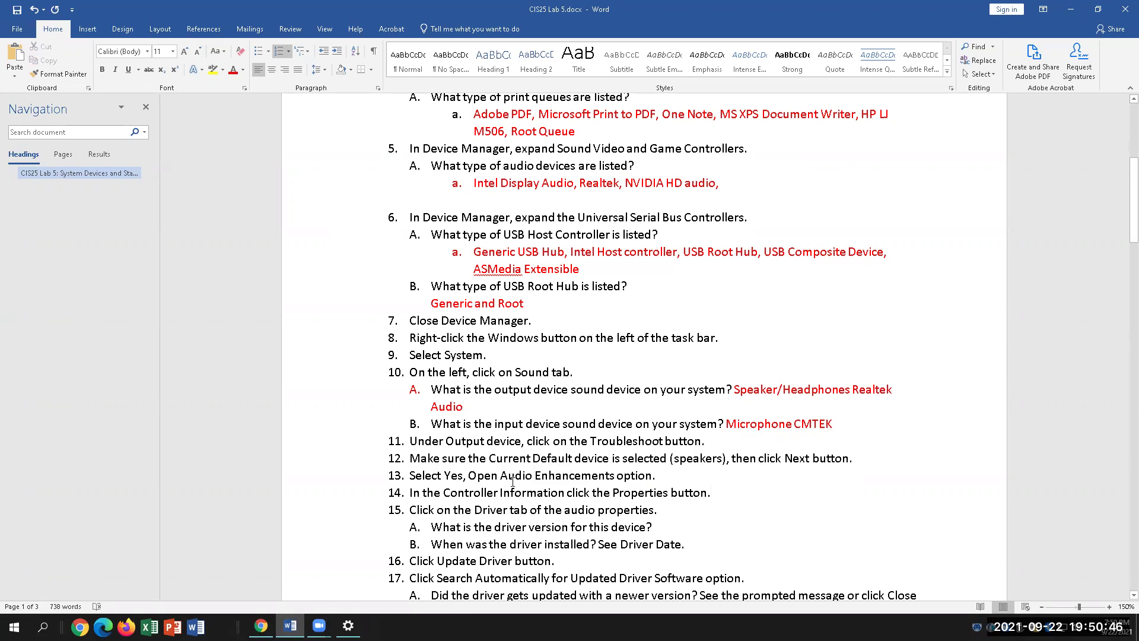
{"action": "left_click_drag", "start_coordinate": [501, 478], "coordinate": [655, 478]}
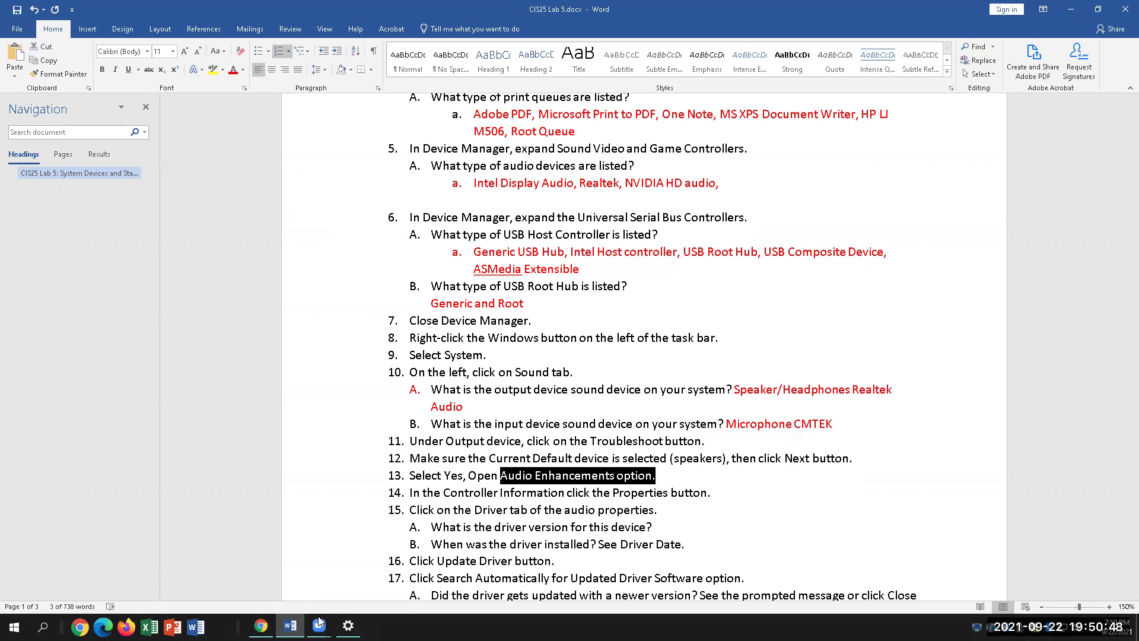
- Check the Speakers/Headphones options in the Windows Sound settings, including its device properties and the available spatial sound formats
{"action": "left_click", "coordinate": [348, 626]}
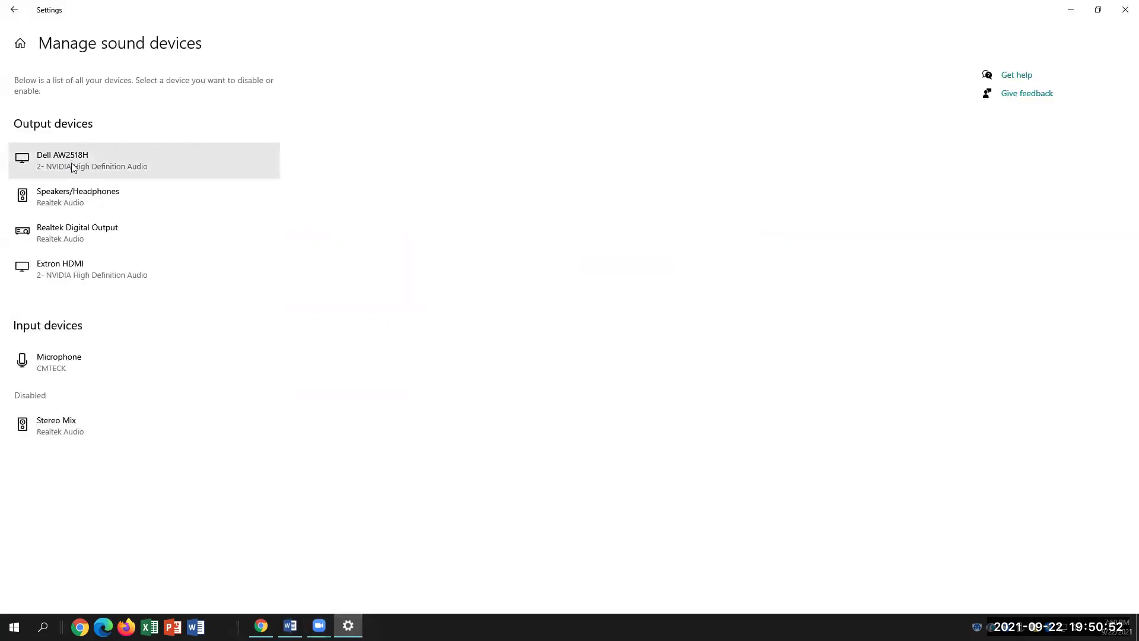
{"action": "left_click", "coordinate": [103, 205]}
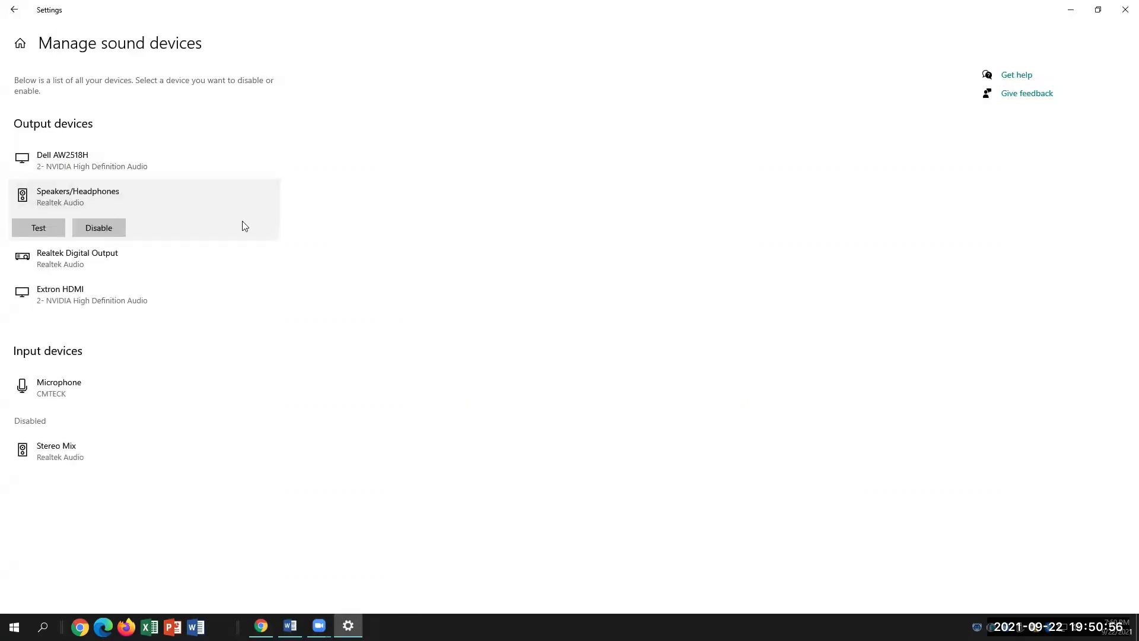
{"action": "left_click", "coordinate": [17, 18]}
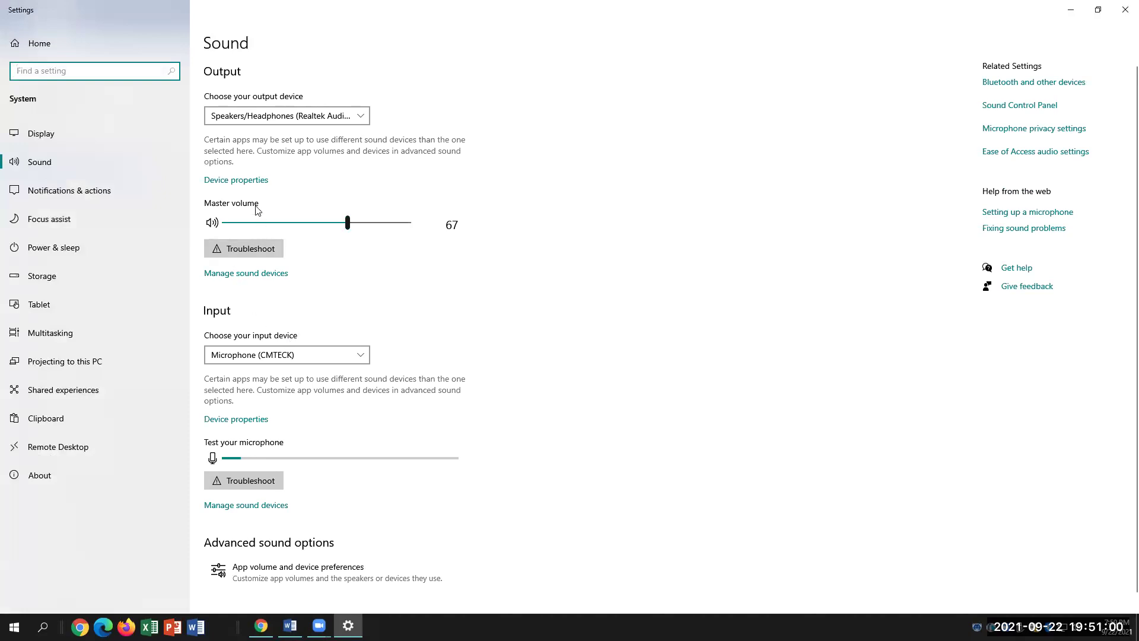
{"action": "left_click", "coordinate": [240, 180]}
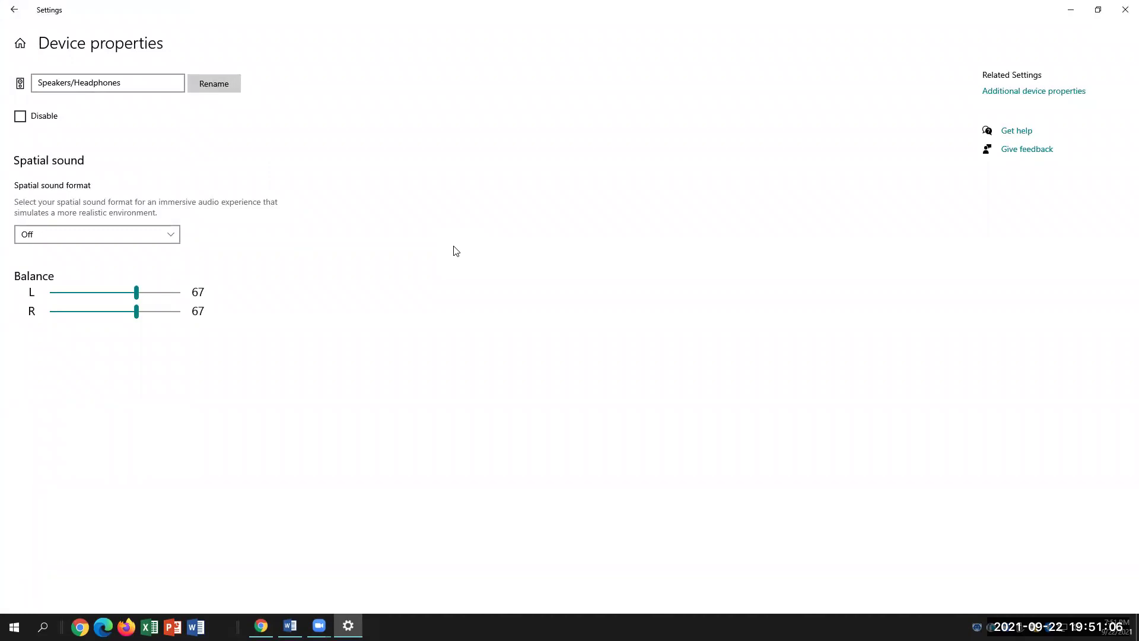
{"action": "left_click", "coordinate": [167, 236]}
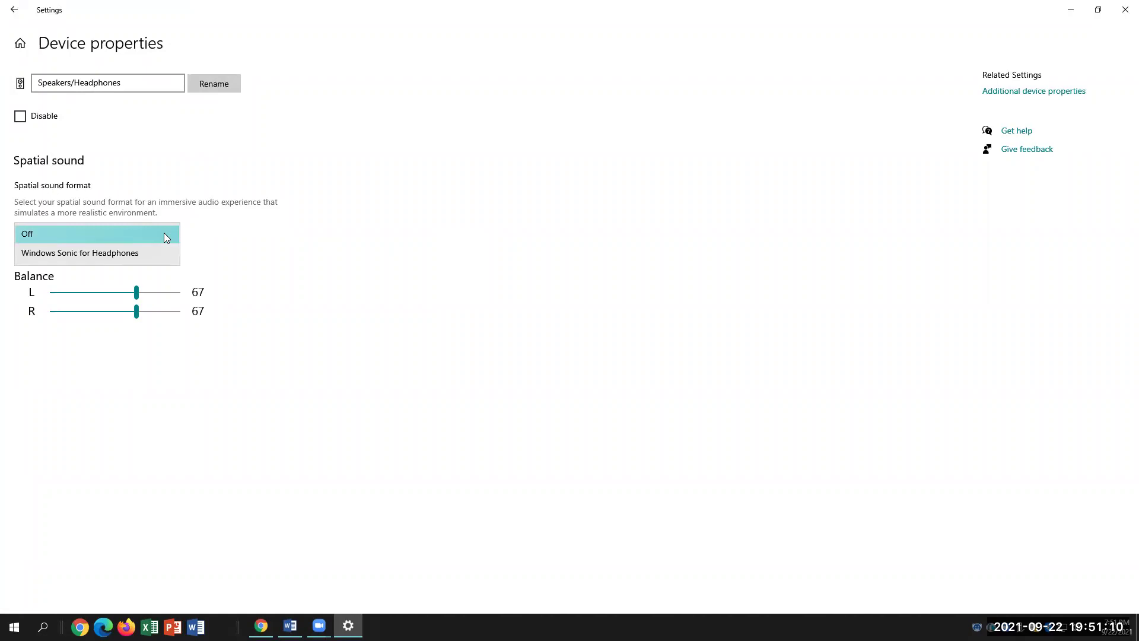
{"action": "left_click", "coordinate": [167, 236]}
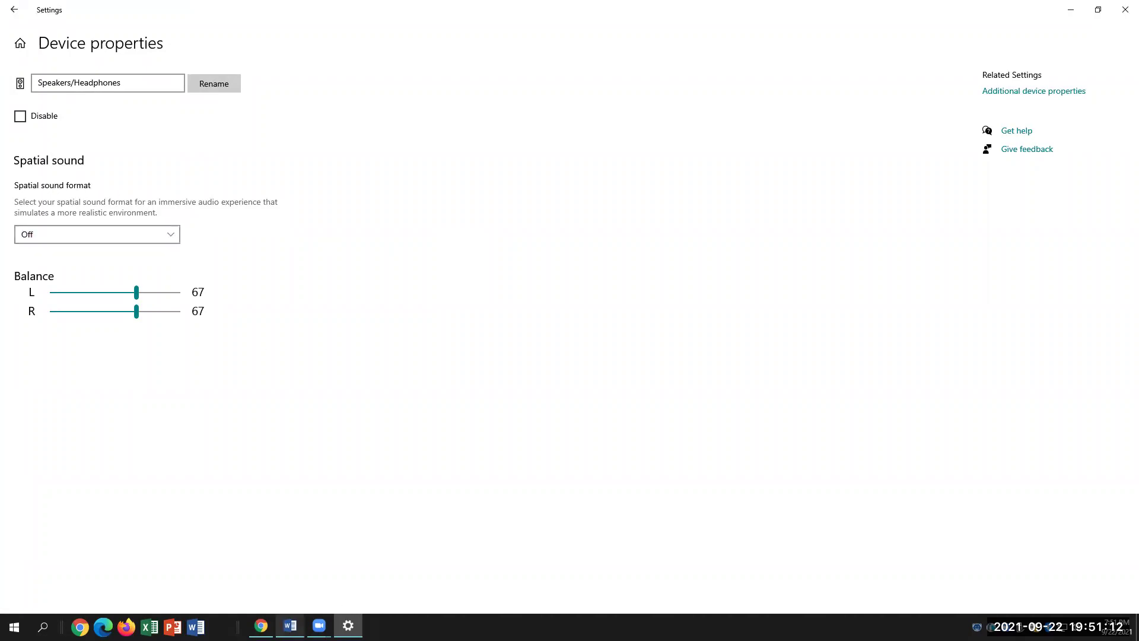
- Return to the lab document in Word and reread items 13 to 15 on audio enhancements and driver properties
{"action": "left_click", "coordinate": [290, 626]}
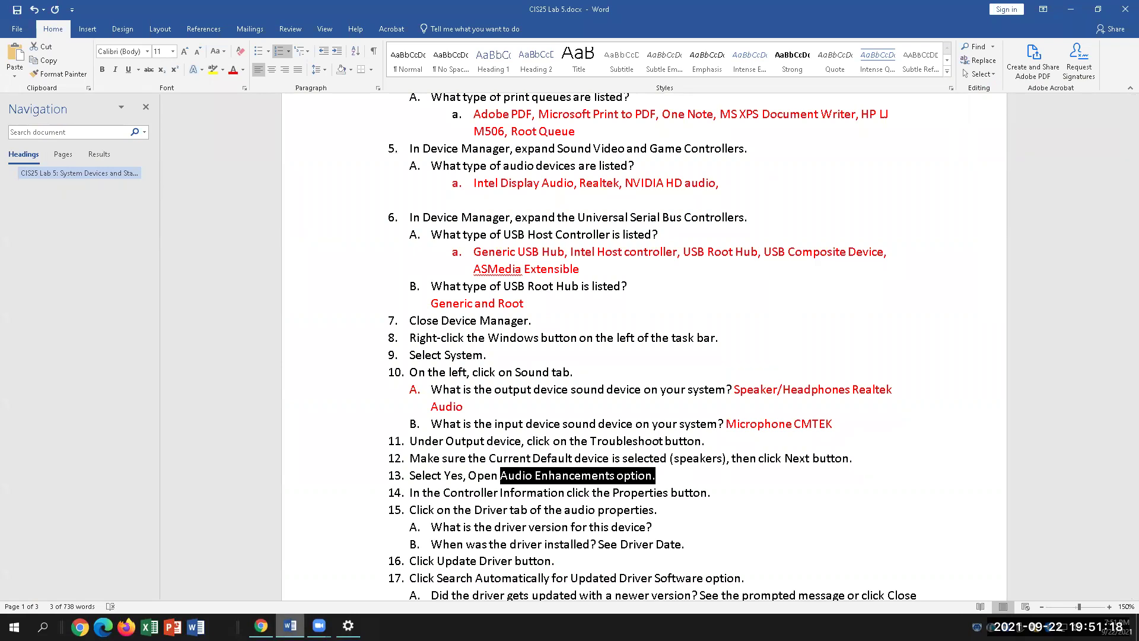
{"action": "key", "text": "alt+Tab"}
{"action": "key", "text": "alt+Tab"}
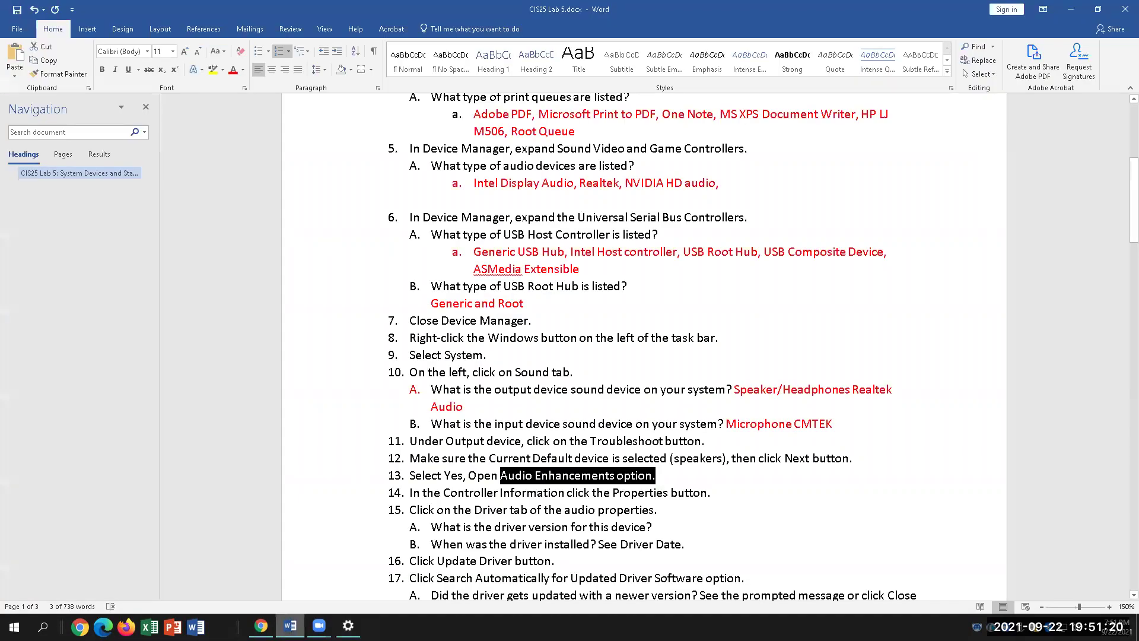
{"action": "left_click", "coordinate": [750, 503]}
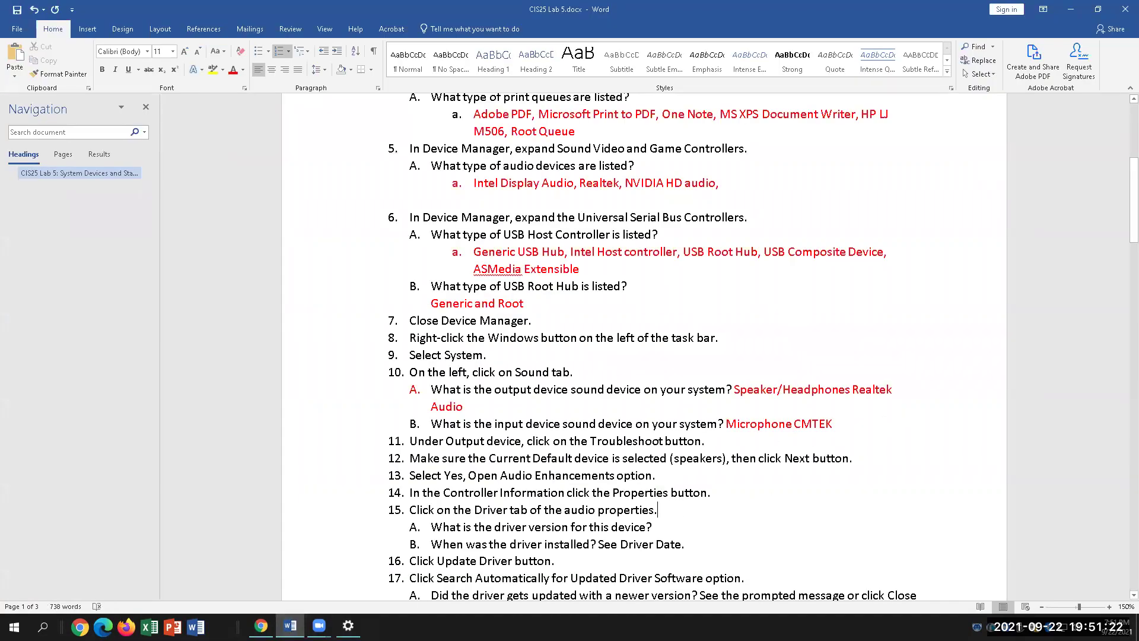
{"action": "key", "text": "alt+Tab"}
{"action": "key", "text": "alt+Tab"}
- Search Windows for the Control Panel, open it, and switch its view to Category
{"action": "left_click", "coordinate": [42, 627]}
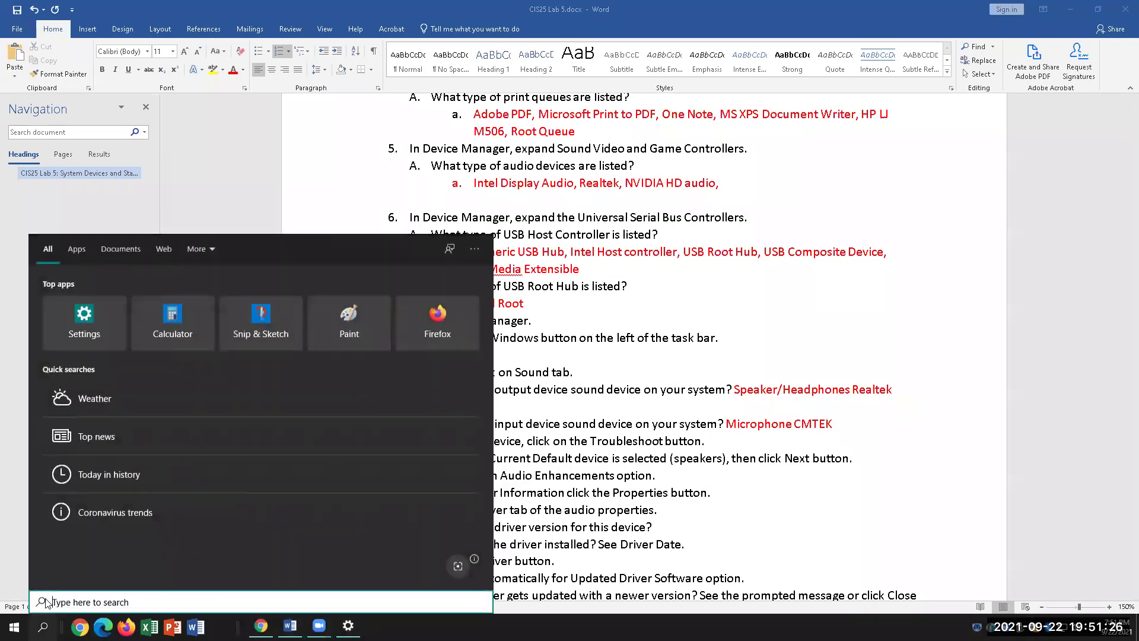
{"action": "type", "text": "contr"}
{"action": "key", "text": "Return"}
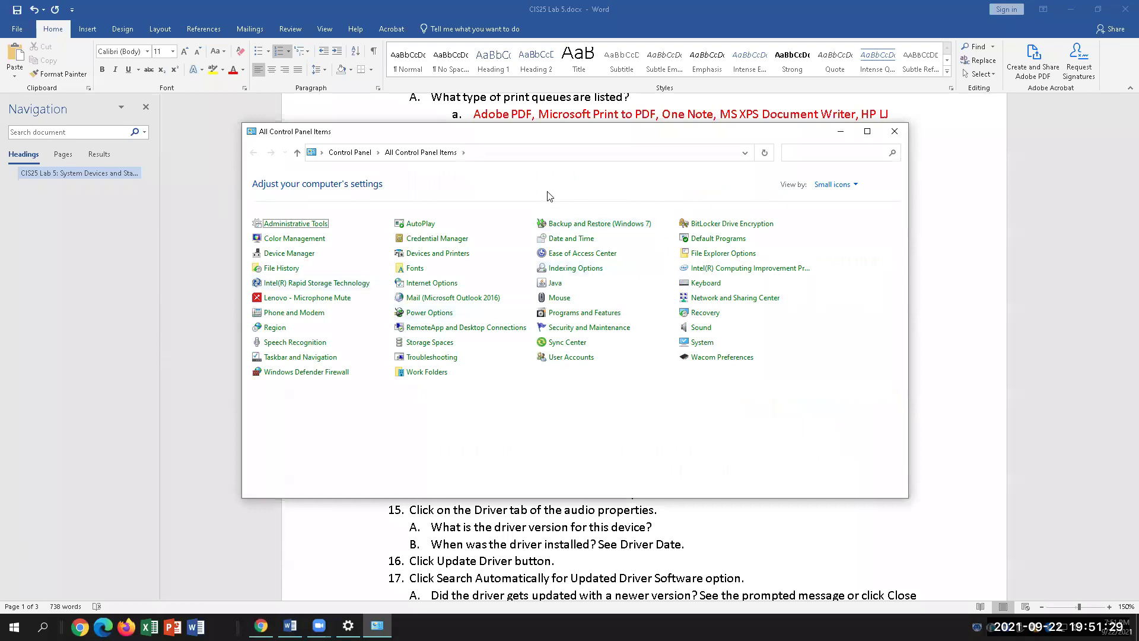
{"action": "left_click", "coordinate": [835, 185]}
{"action": "left_click", "coordinate": [837, 204]}
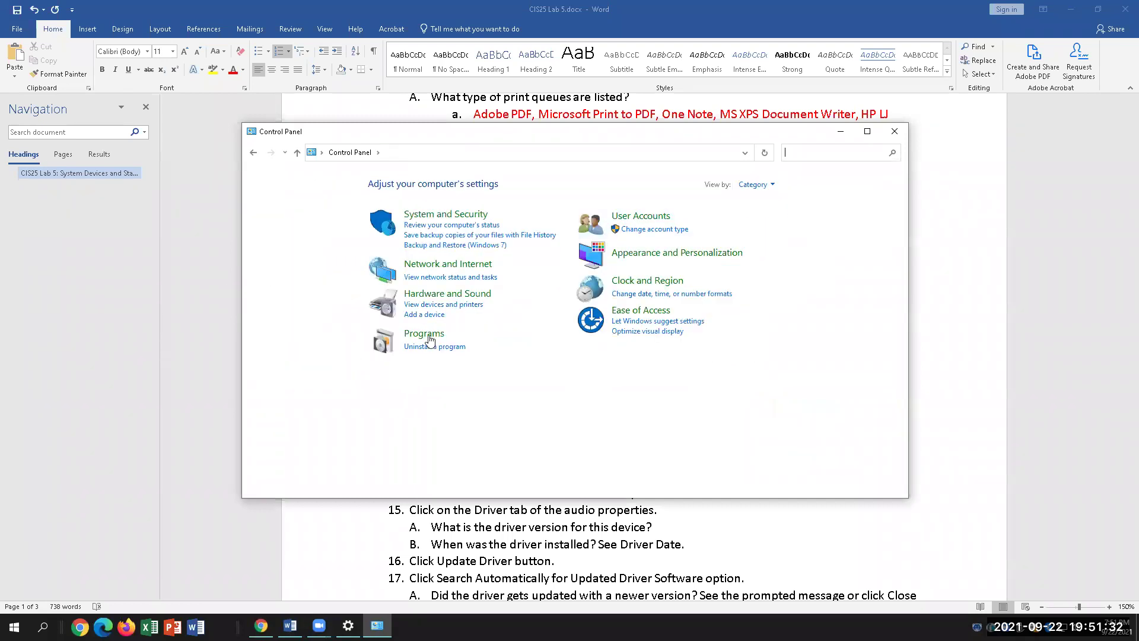
- Open Hardware and Sound in the Control Panel, check the playback devices in the Sound dialog, and close the dialog
{"action": "left_click", "coordinate": [447, 293]}
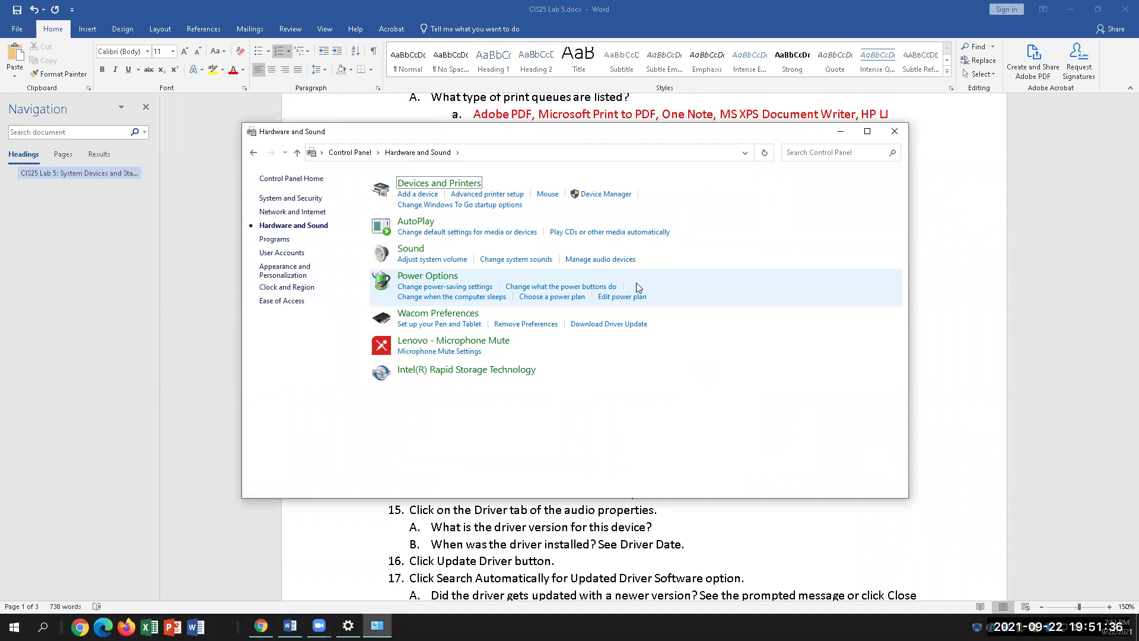
{"action": "left_click", "coordinate": [411, 249]}
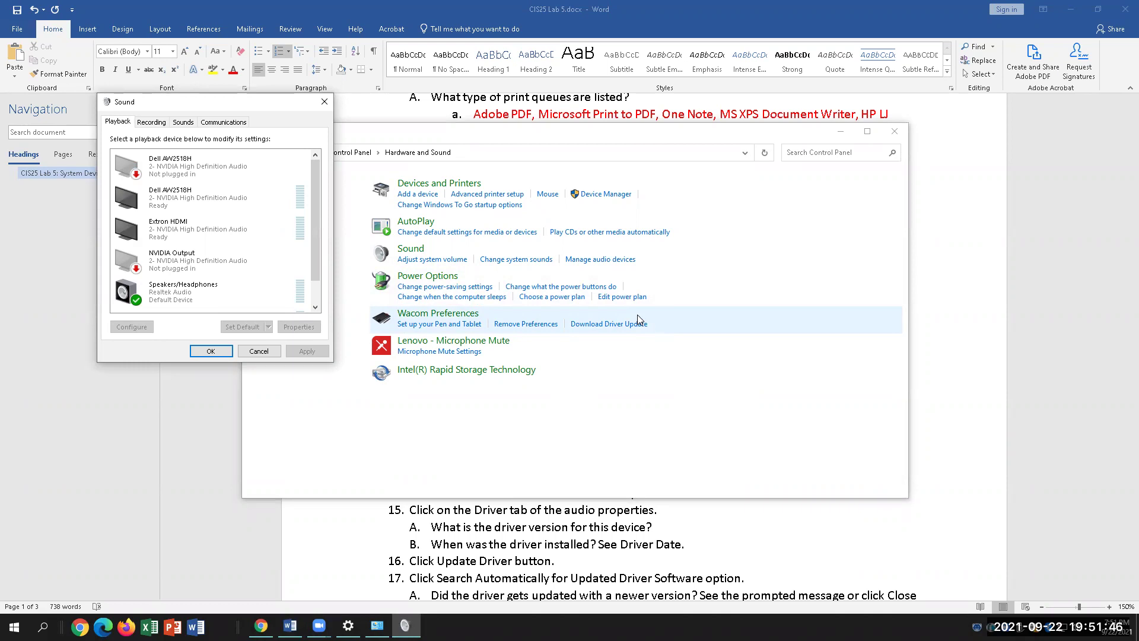
{"action": "left_click", "coordinate": [328, 105]}
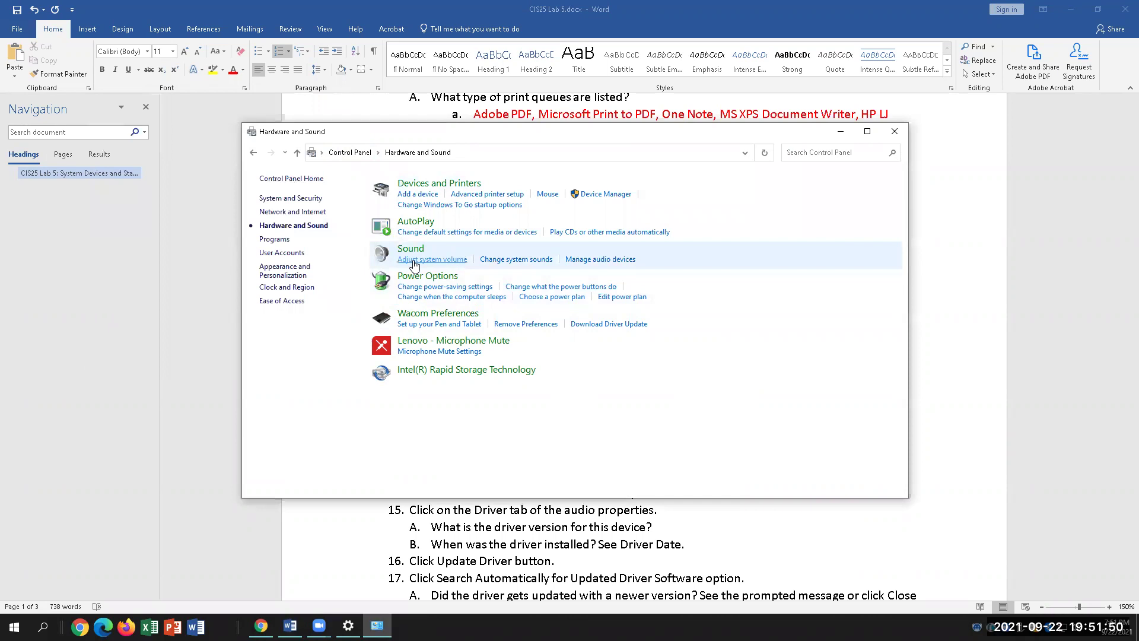
- Examine the system sound schemes, the recording and playback devices, and the communications settings in the Sound dialog
{"action": "left_click", "coordinate": [492, 260]}
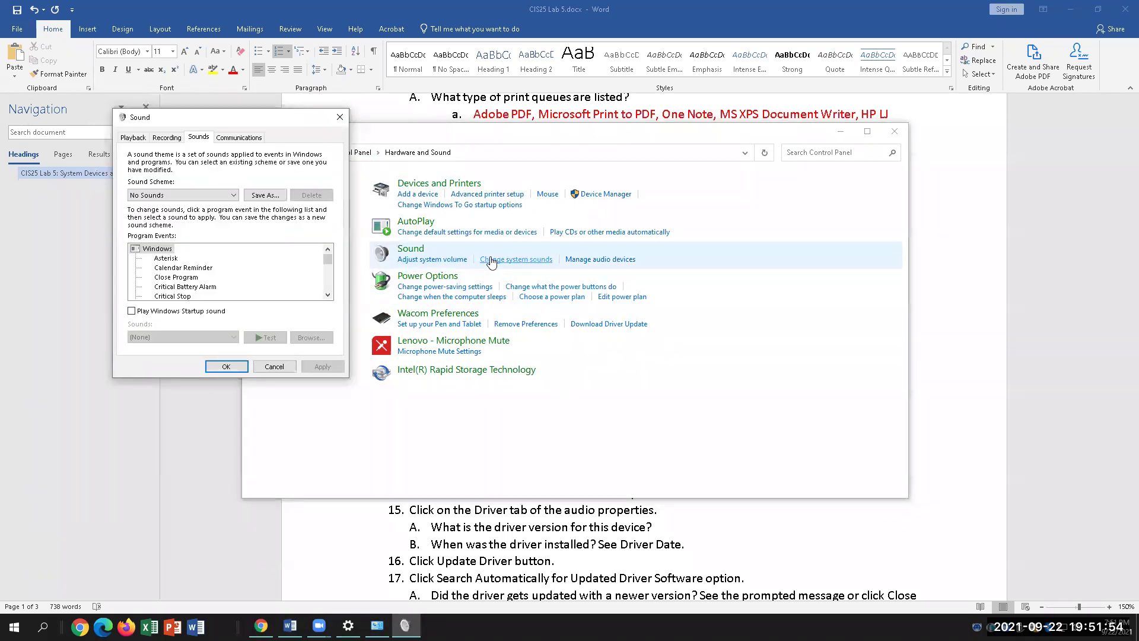
{"action": "left_click", "coordinate": [206, 195]}
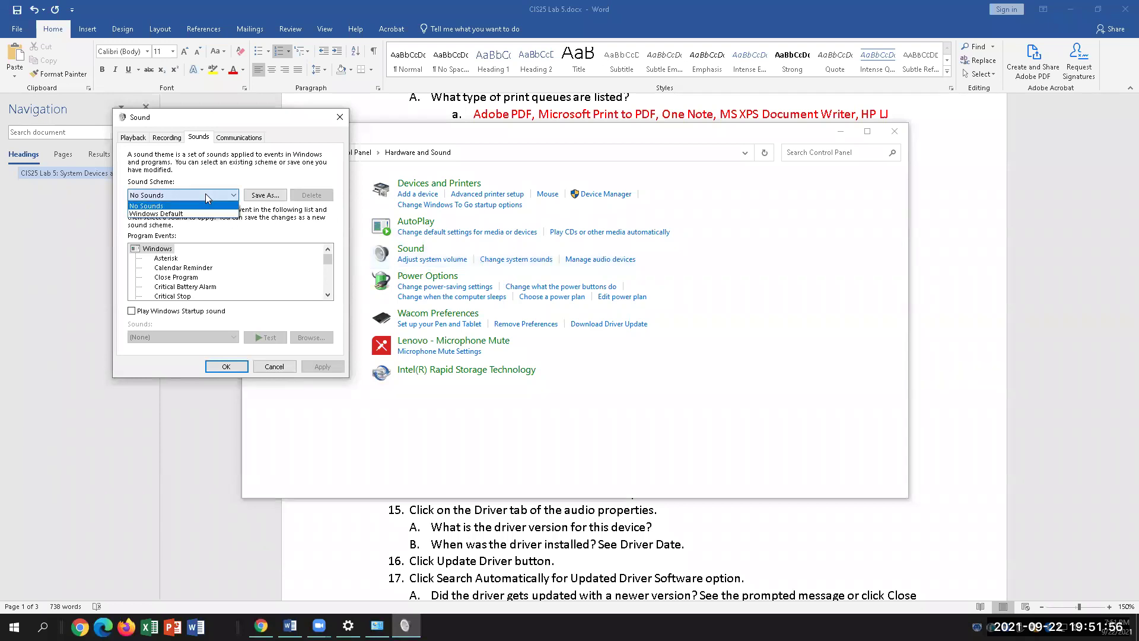
{"action": "left_click", "coordinate": [205, 194]}
{"action": "left_click", "coordinate": [166, 137]}
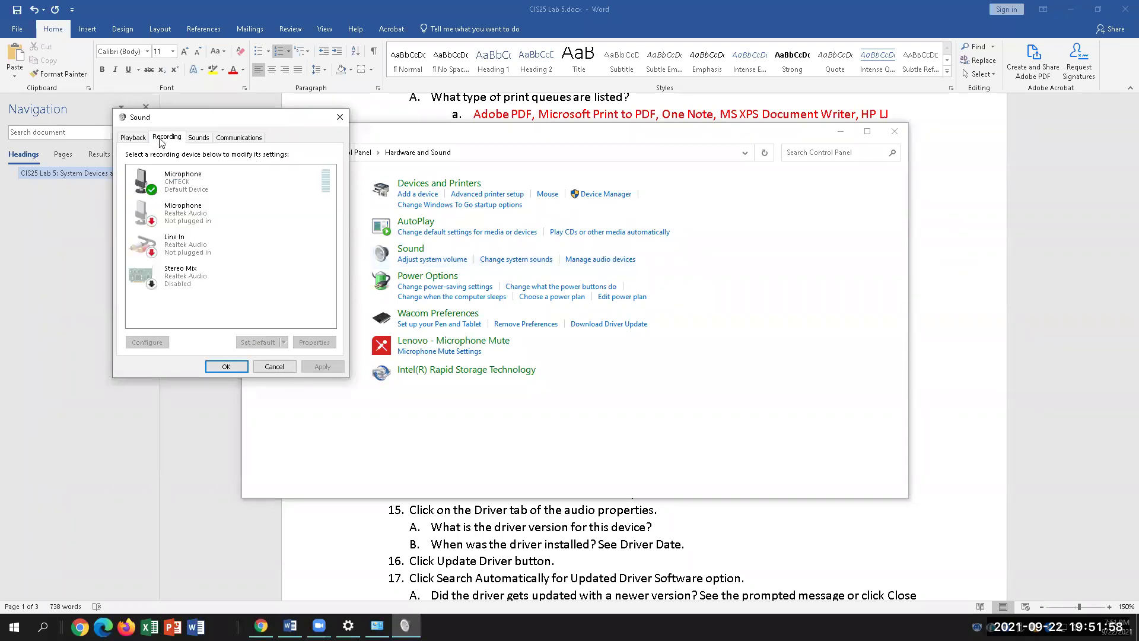
{"action": "left_click", "coordinate": [124, 139]}
{"action": "left_click", "coordinate": [235, 138]}
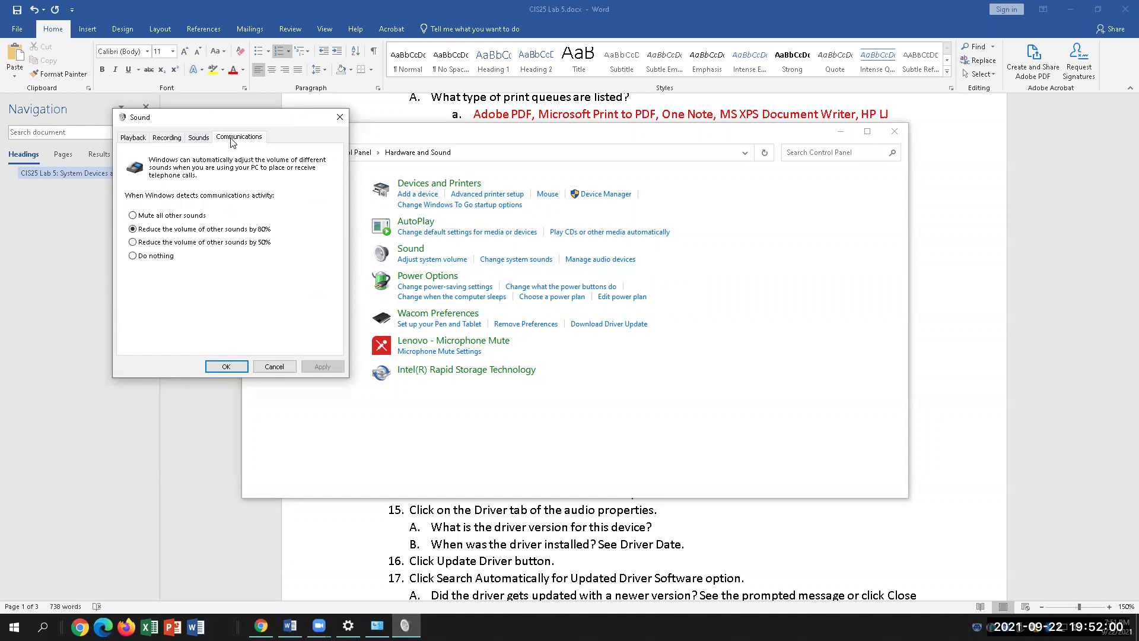
- Check the system sound scheme, close the Sound dialog, and view the system volume mixer before closing it
{"action": "left_click", "coordinate": [204, 138]}
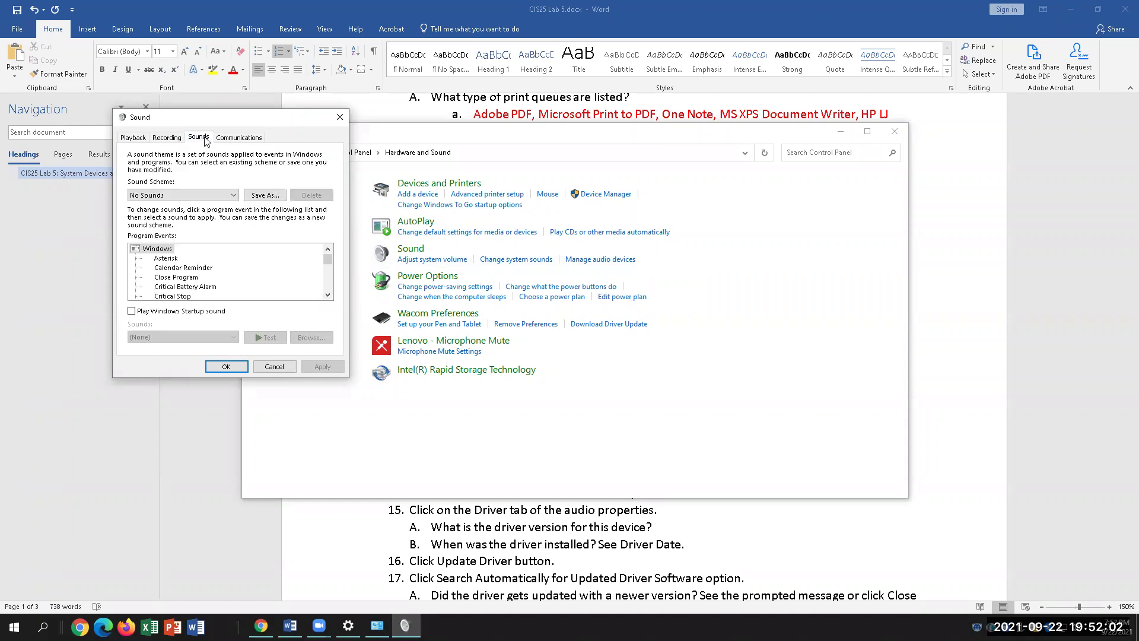
{"action": "left_click", "coordinate": [340, 116]}
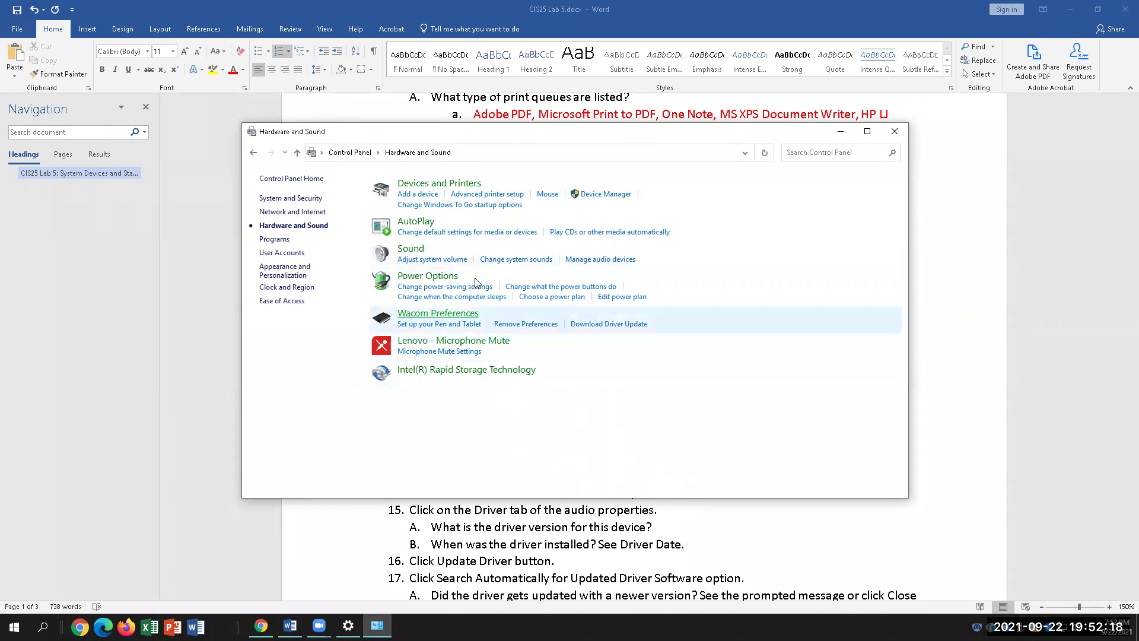
{"action": "left_click", "coordinate": [454, 260]}
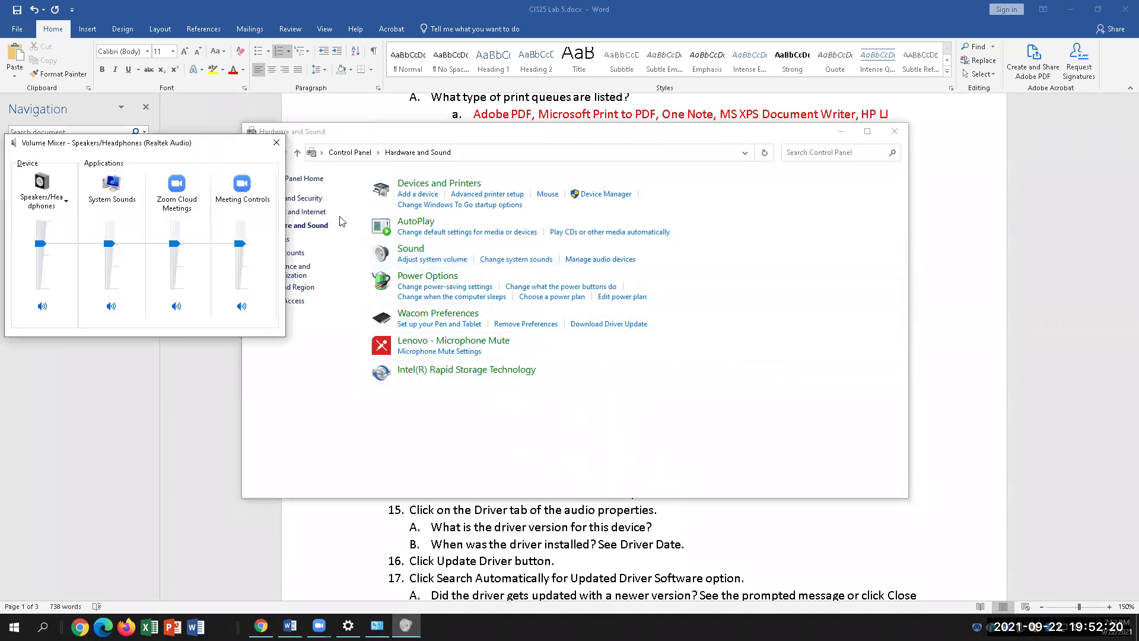
{"action": "left_click", "coordinate": [276, 144]}
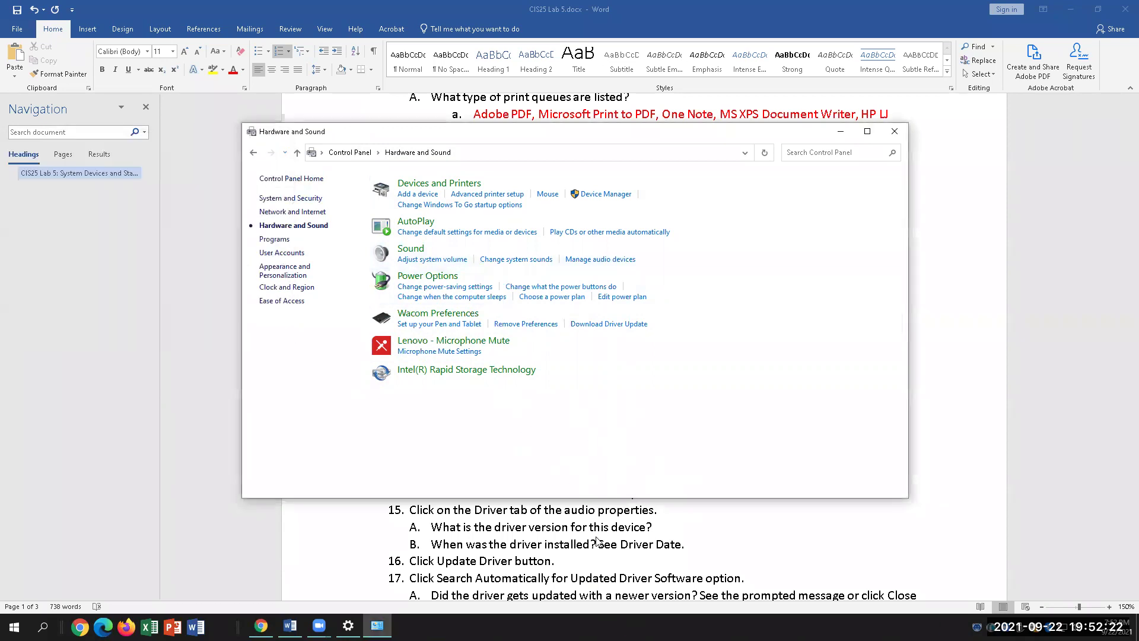
- Return to the lab document in Word and reread items 11 to 15 on troubleshooting, audio enhancements and driver properties
{"action": "left_click", "coordinate": [682, 510]}
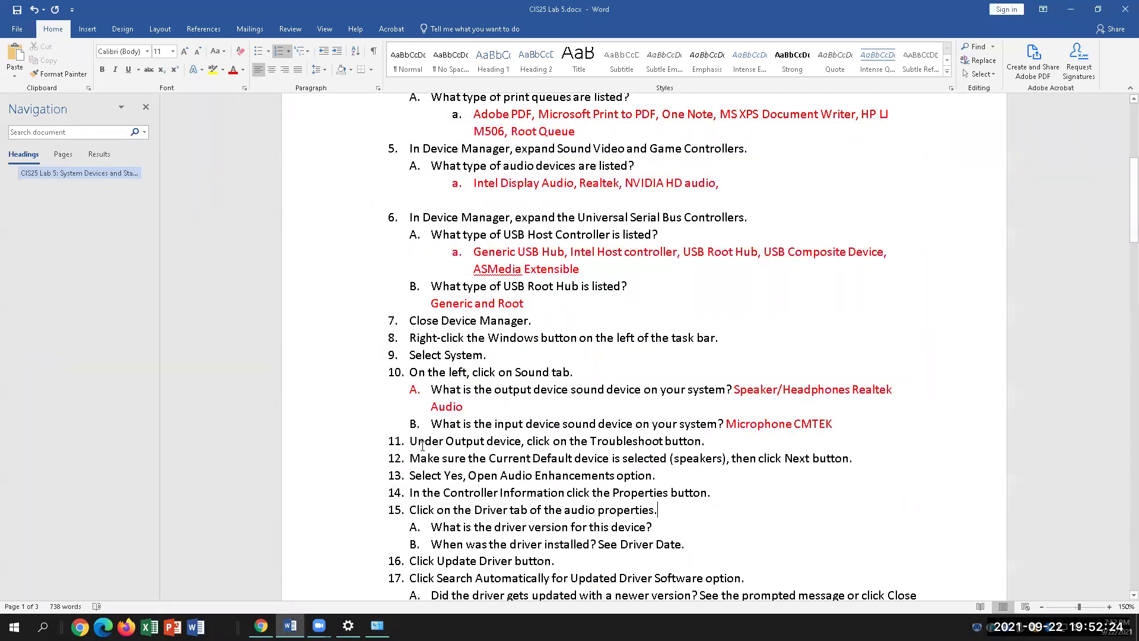
{"action": "left_click_drag", "start_coordinate": [430, 441], "coordinate": [719, 458]}
{"action": "left_click", "coordinate": [549, 475]}
{"action": "left_click_drag", "start_coordinate": [410, 460], "coordinate": [690, 481]}
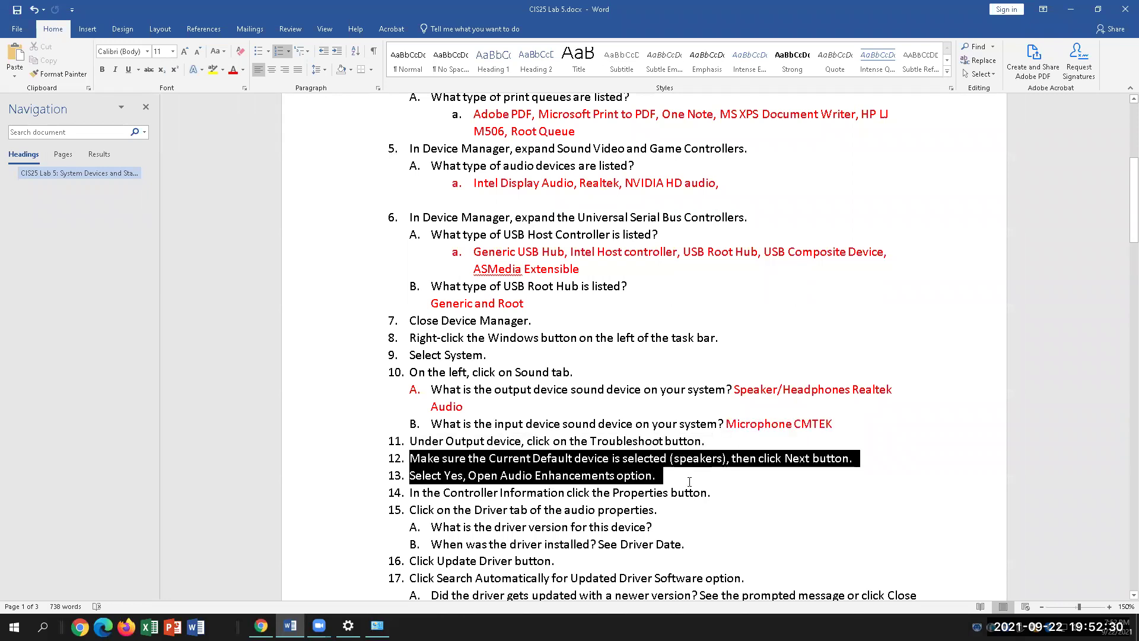
{"action": "left_click", "coordinate": [595, 483]}
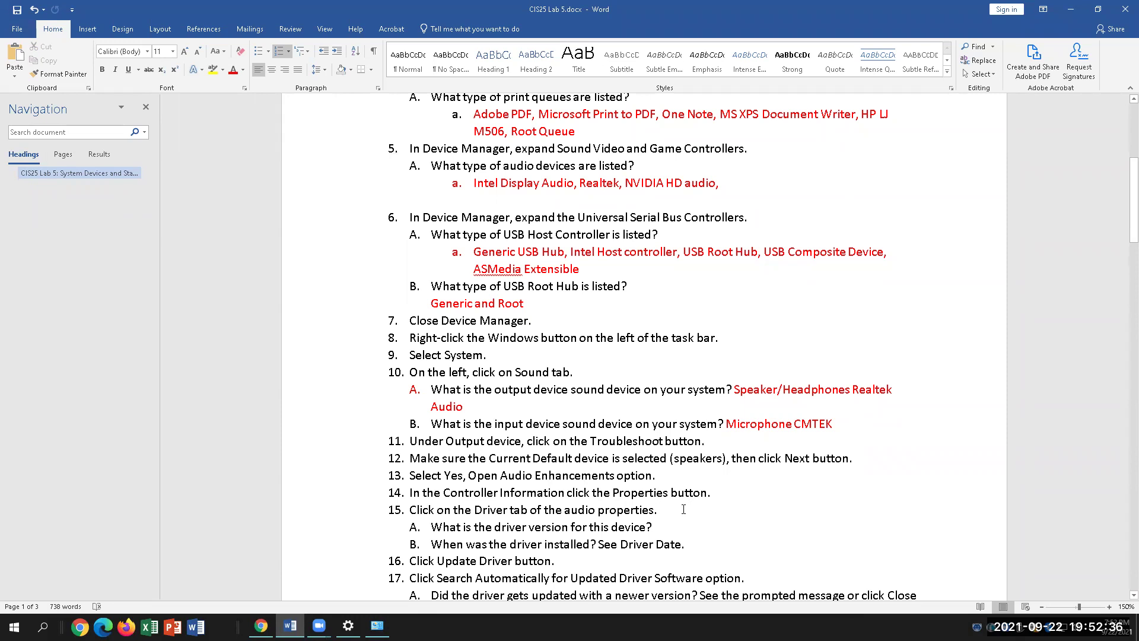
{"action": "key", "text": "Down"}
{"action": "key", "text": "Down"}
{"action": "key", "text": "End"}
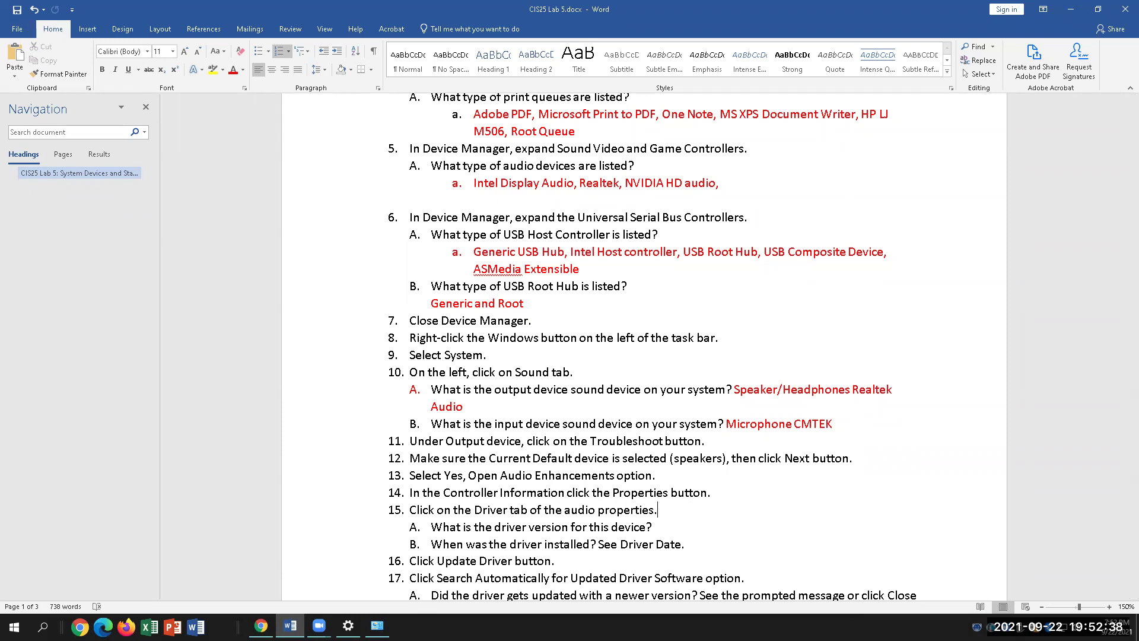
- Switch to Windows Settings and examine the output device's properties and its spatial sound format options
{"action": "key", "text": "alt+Tab"}
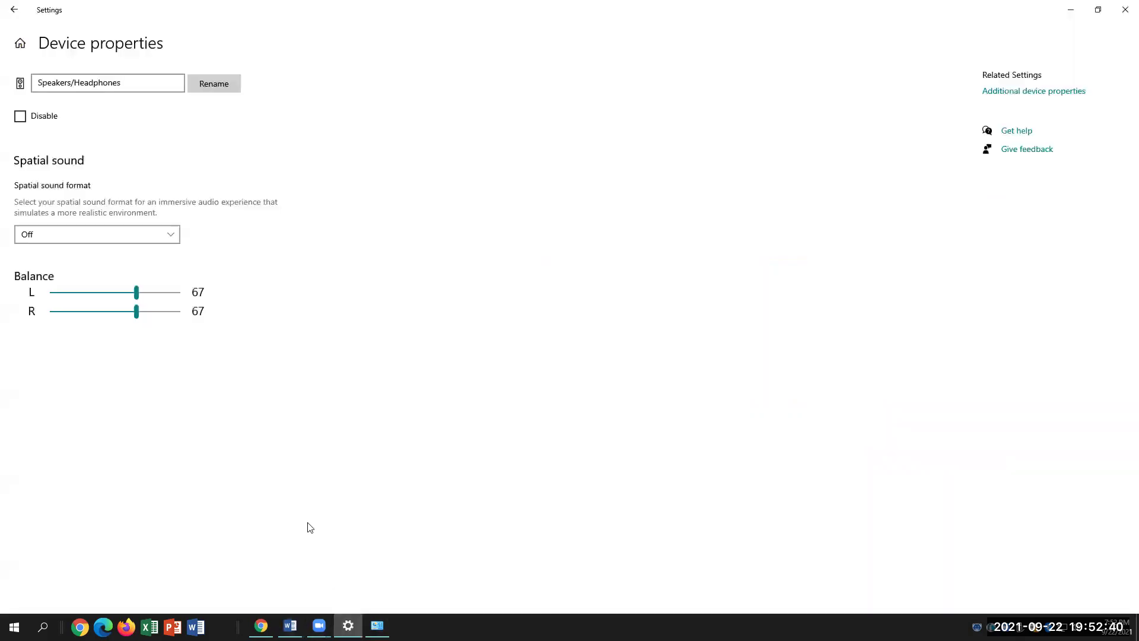
{"action": "left_click", "coordinate": [14, 12]}
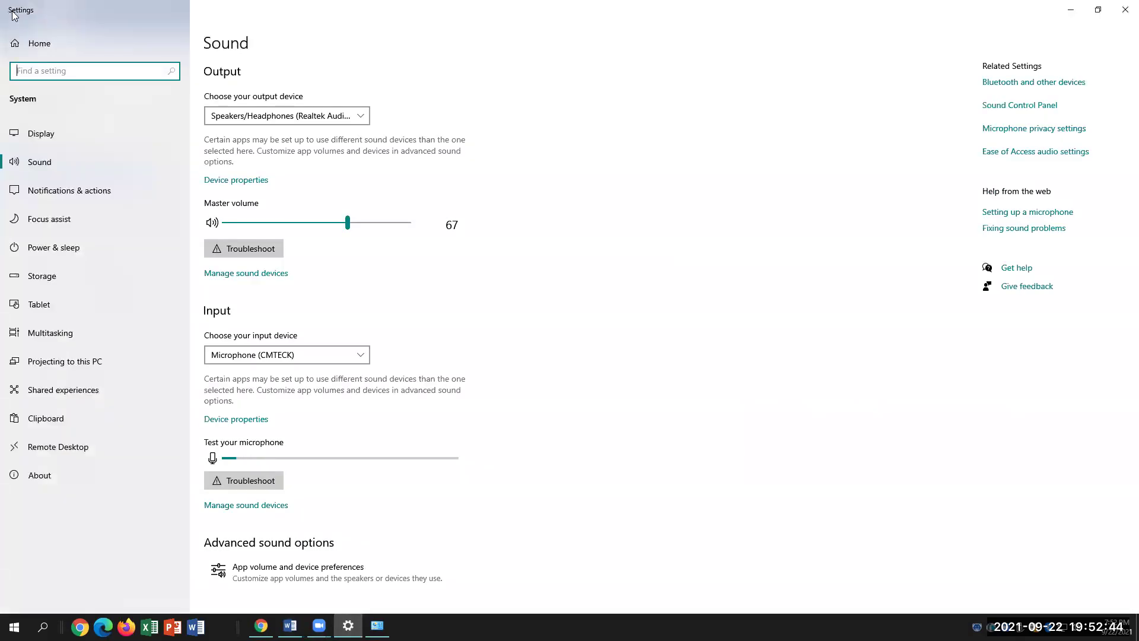
{"action": "left_click", "coordinate": [247, 183]}
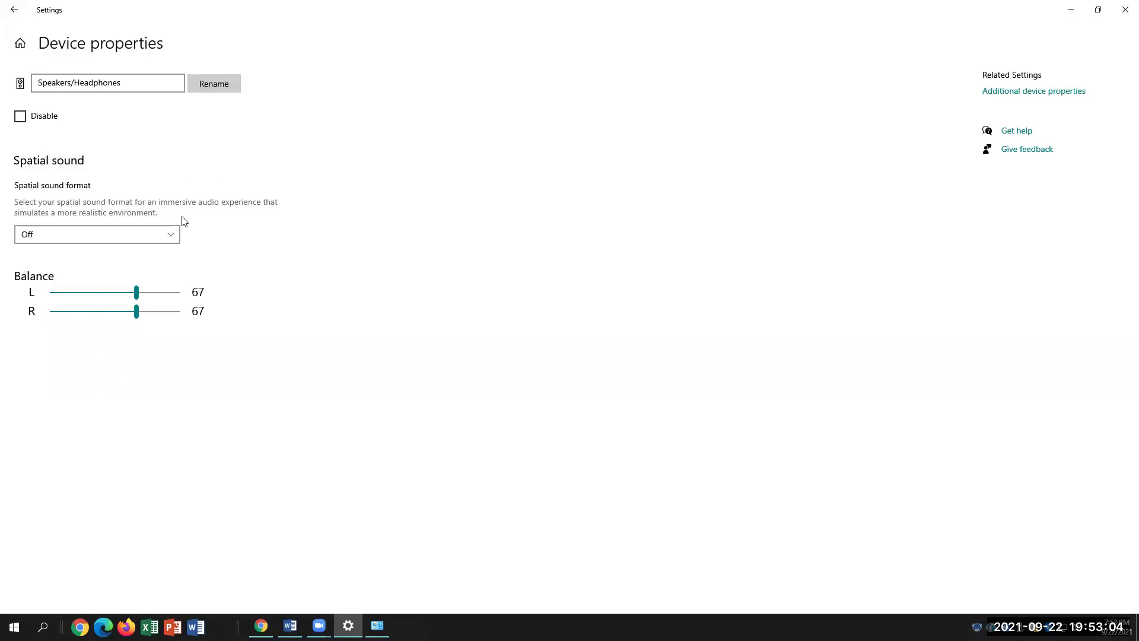
{"action": "left_click", "coordinate": [166, 236]}
{"action": "left_click", "coordinate": [477, 258]}
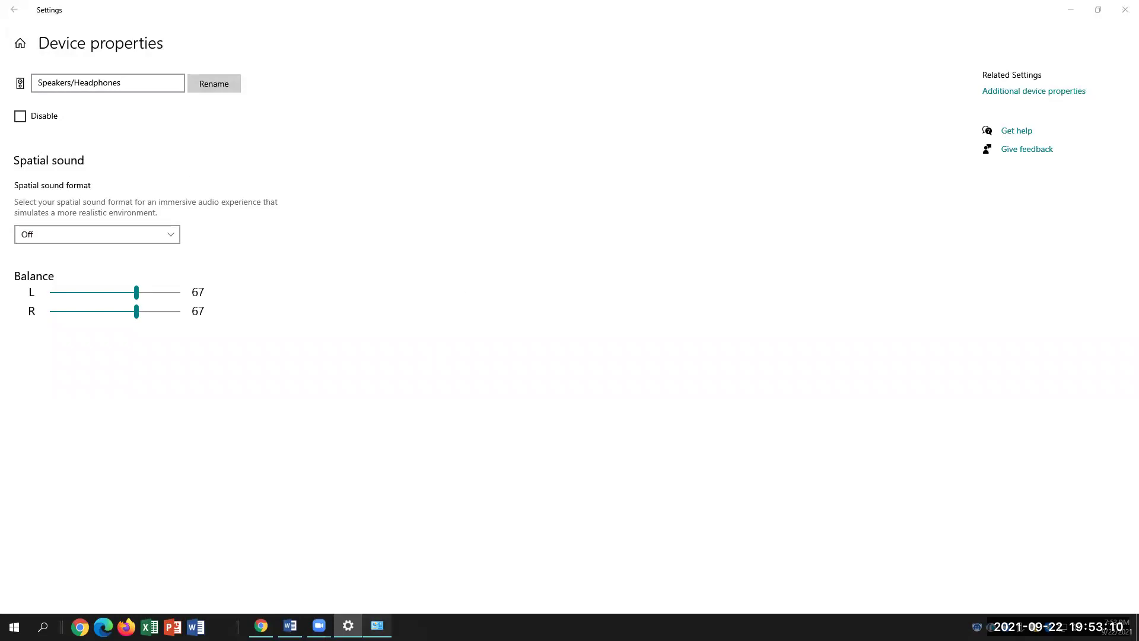
- Open Sound in the Control Panel and examine the playback devices, program event sounds, recording devices and communications options
{"action": "left_click", "coordinate": [377, 626]}
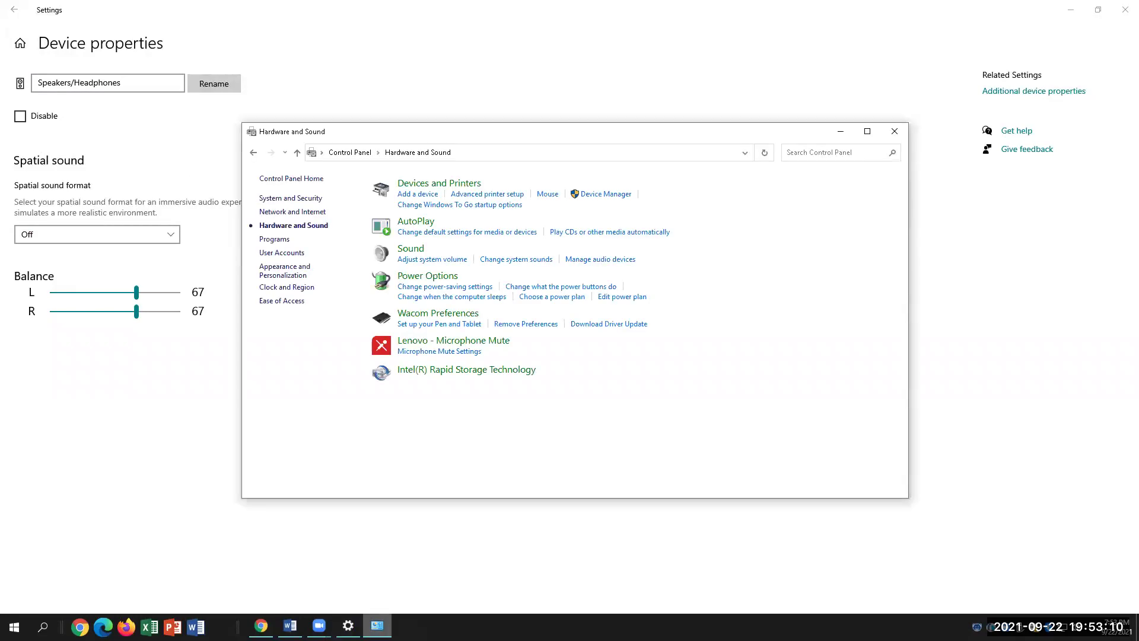
{"action": "left_click", "coordinate": [414, 250]}
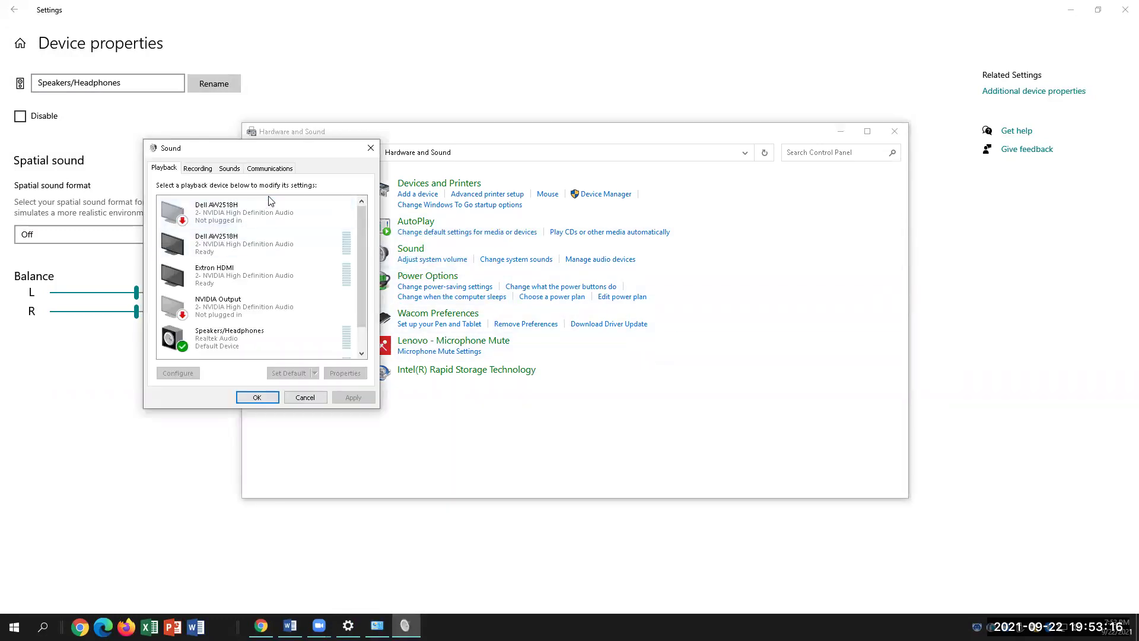
{"action": "left_click", "coordinate": [229, 171]}
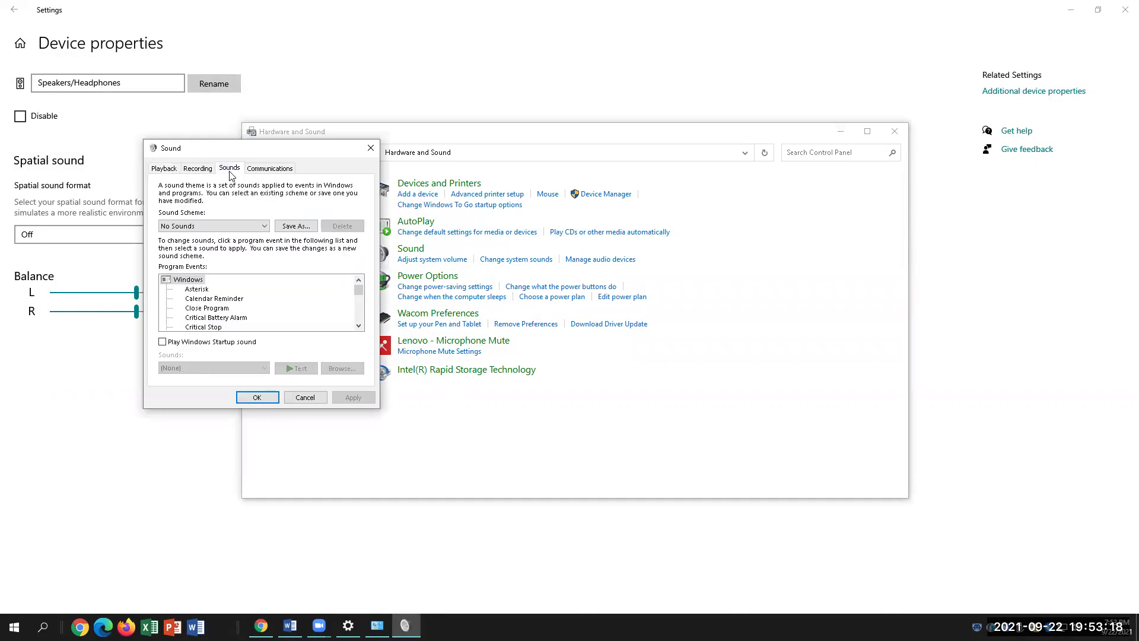
{"action": "left_click", "coordinate": [358, 325]}
{"action": "left_click", "coordinate": [359, 325]}
{"action": "left_click", "coordinate": [359, 326]}
{"action": "left_click", "coordinate": [358, 326]}
{"action": "left_click", "coordinate": [358, 326]}
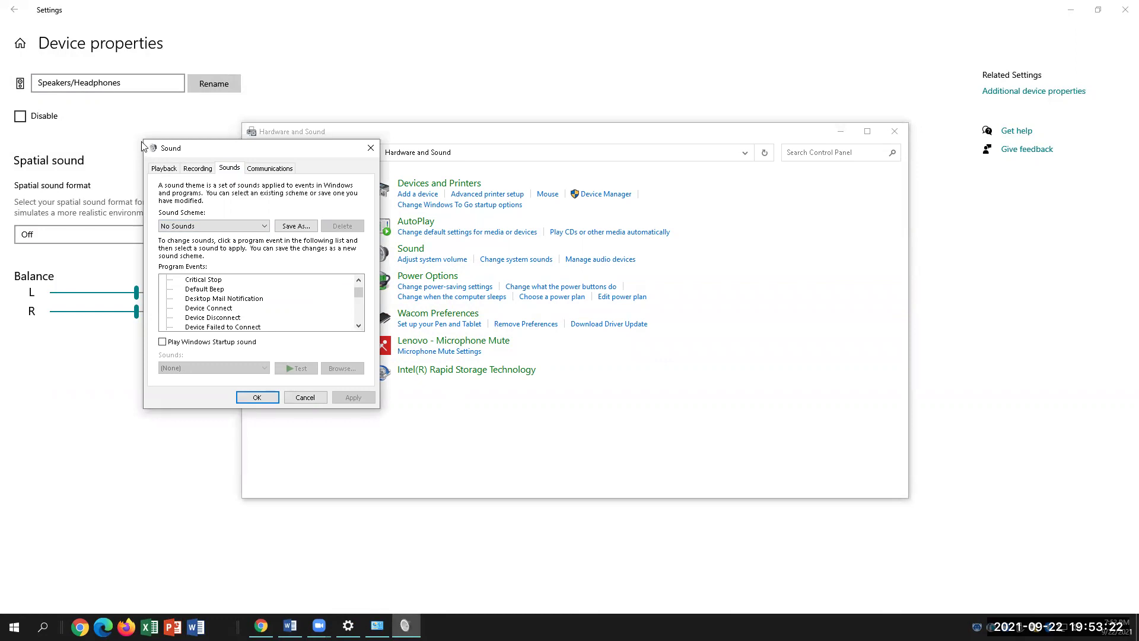
{"action": "left_click", "coordinate": [199, 169]}
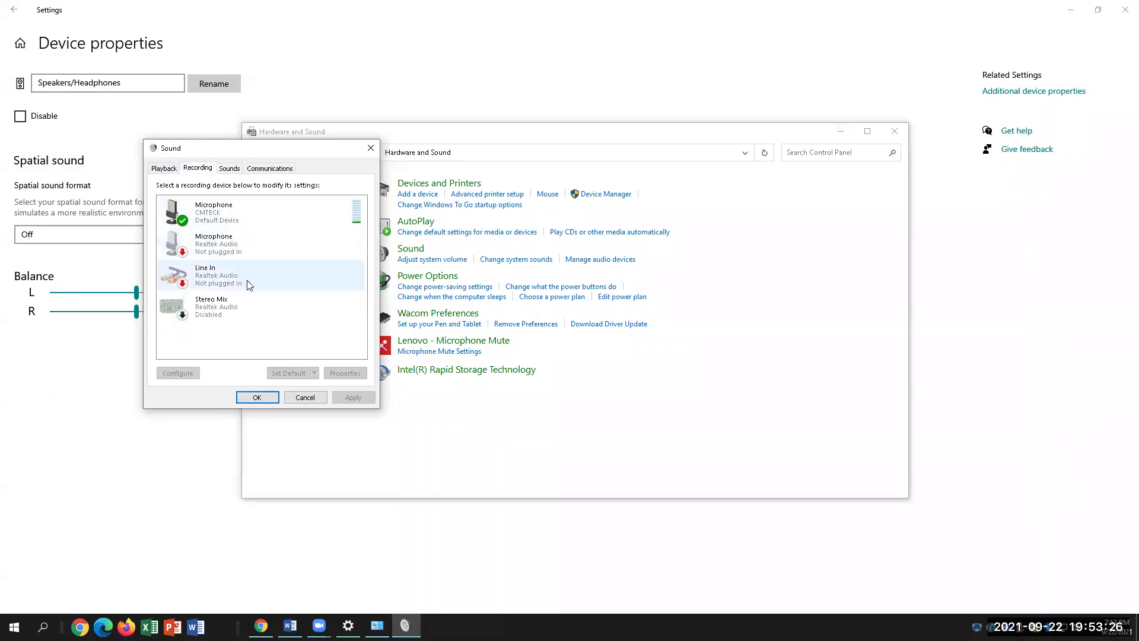
{"action": "left_click", "coordinate": [280, 169]}
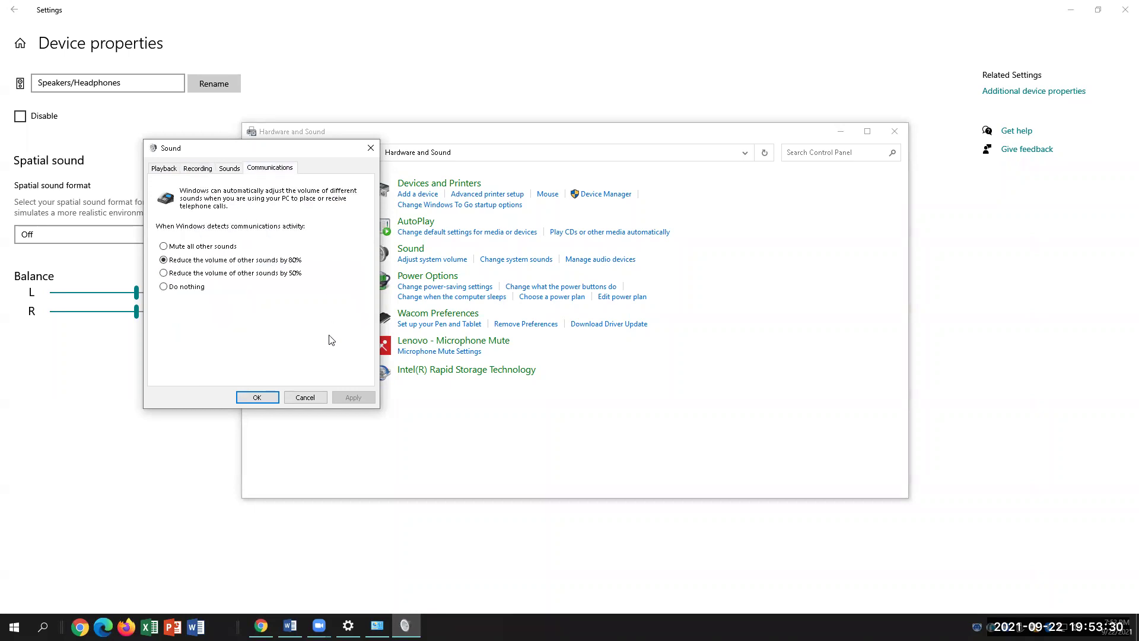
- Search Windows for Device Manager, open it, and expand Sound, video and game controllers
{"action": "left_click", "coordinate": [290, 626]}
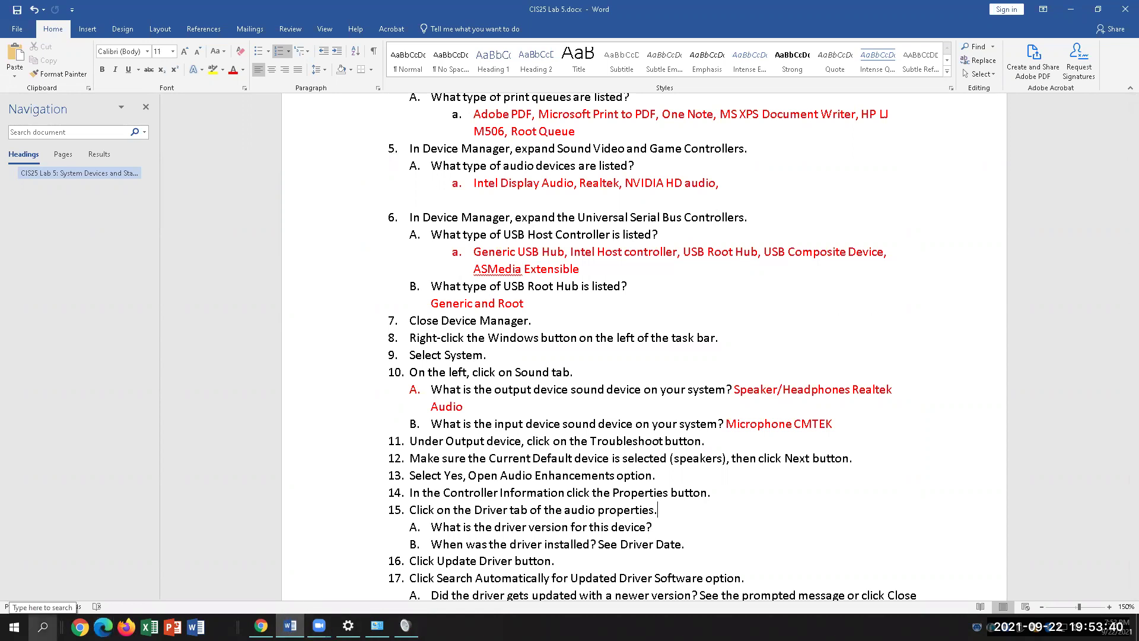
{"action": "left_click", "coordinate": [42, 627]}
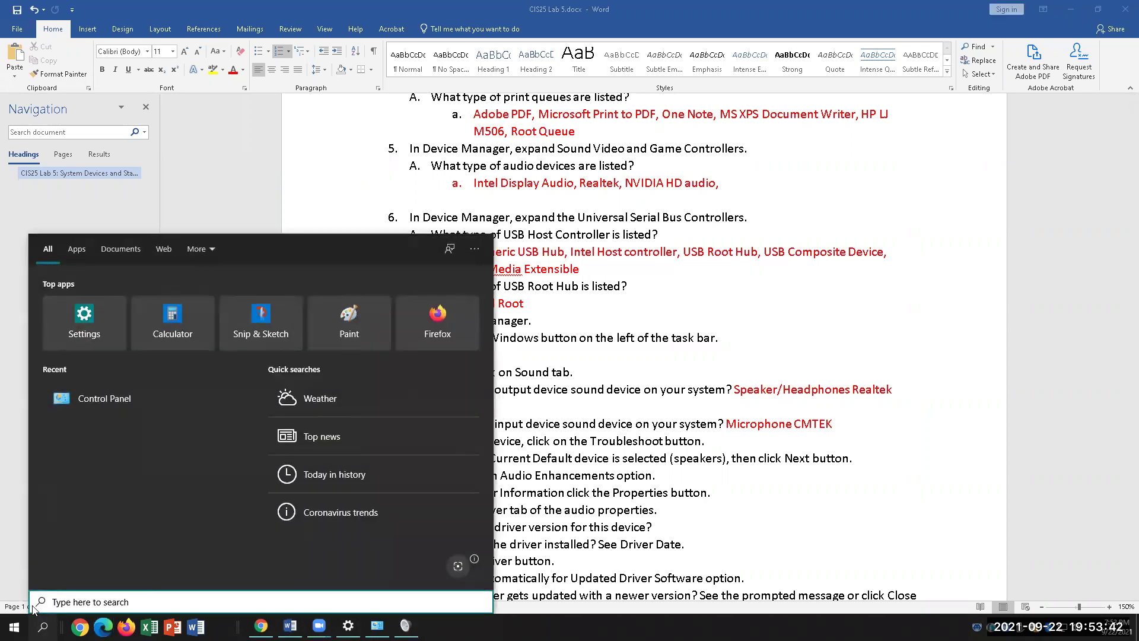
{"action": "type", "text": "dev"}
{"action": "key", "text": "Return"}
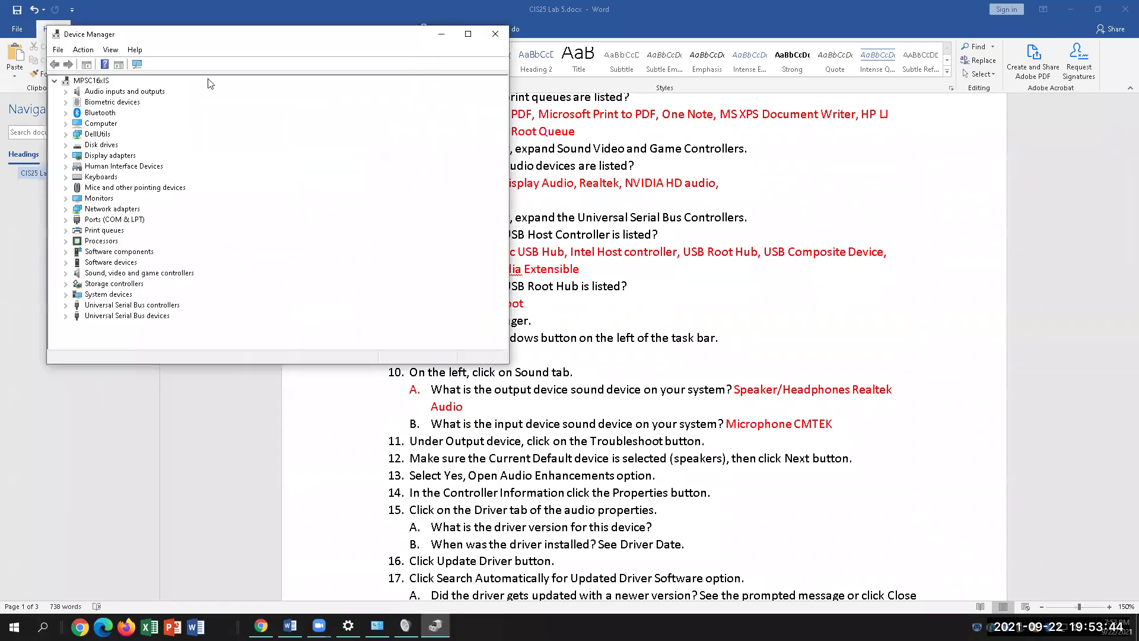
{"action": "left_click", "coordinate": [65, 272]}
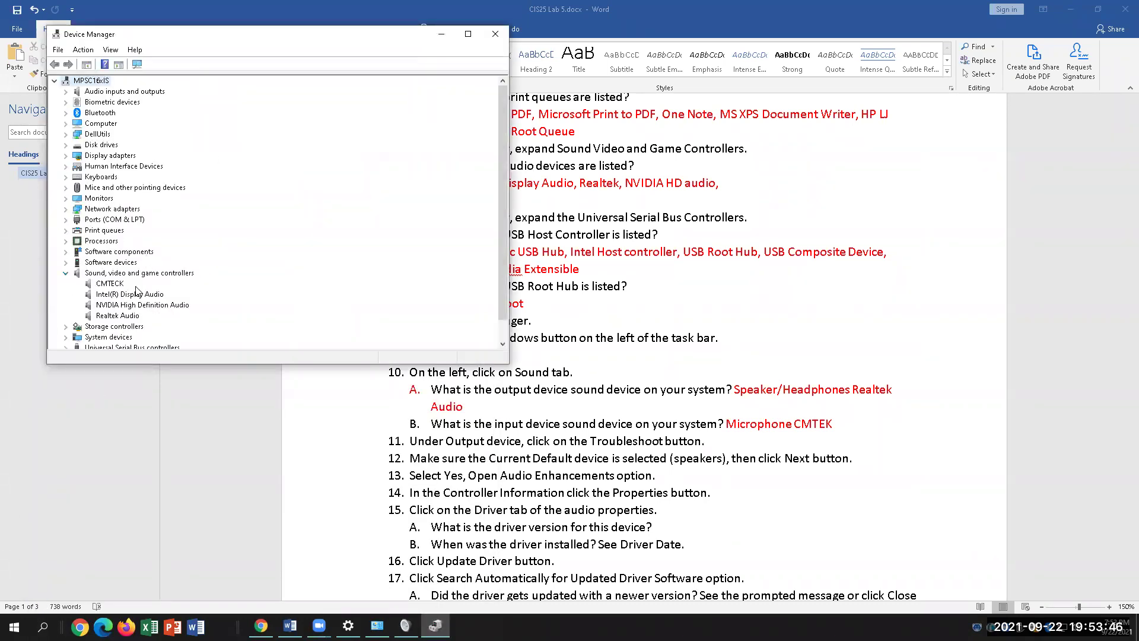
- View the general properties of the Realtek Audio device, then close its properties dialog
{"action": "left_click", "coordinate": [123, 318]}
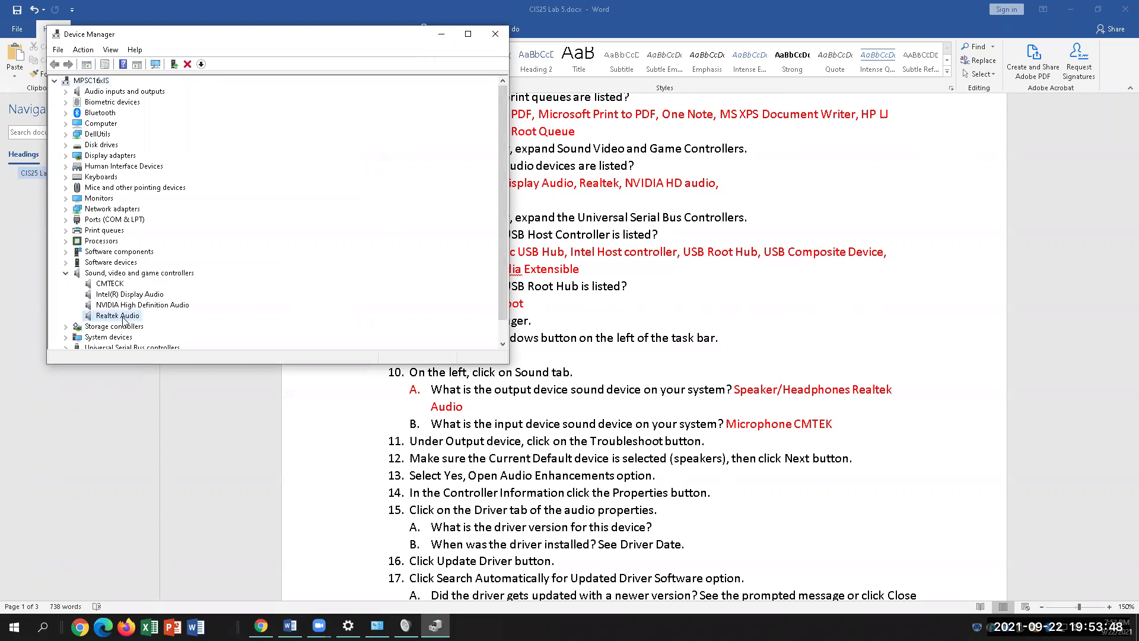
{"action": "right_click", "coordinate": [123, 319]}
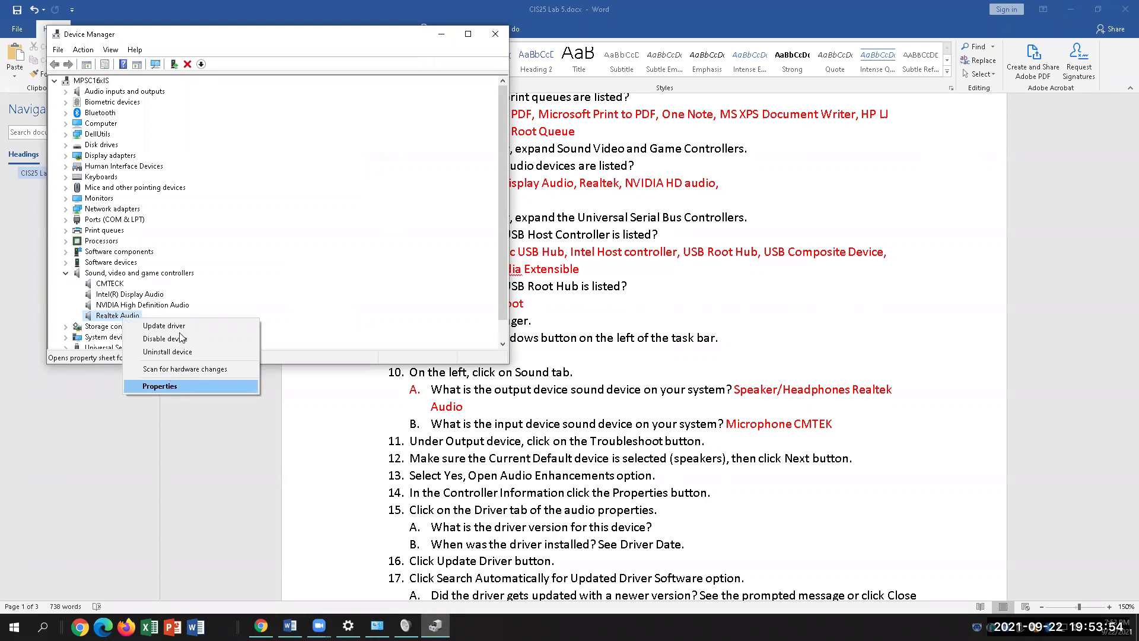
{"action": "left_click", "coordinate": [165, 386]}
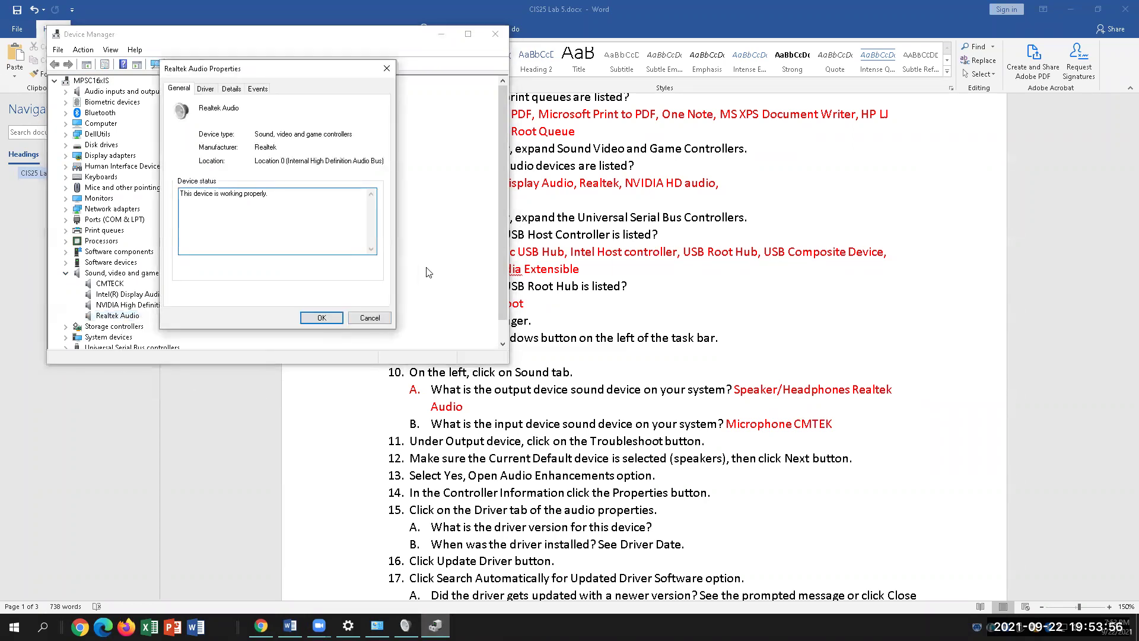
{"action": "left_click_drag", "start_coordinate": [307, 72], "coordinate": [420, 116]}
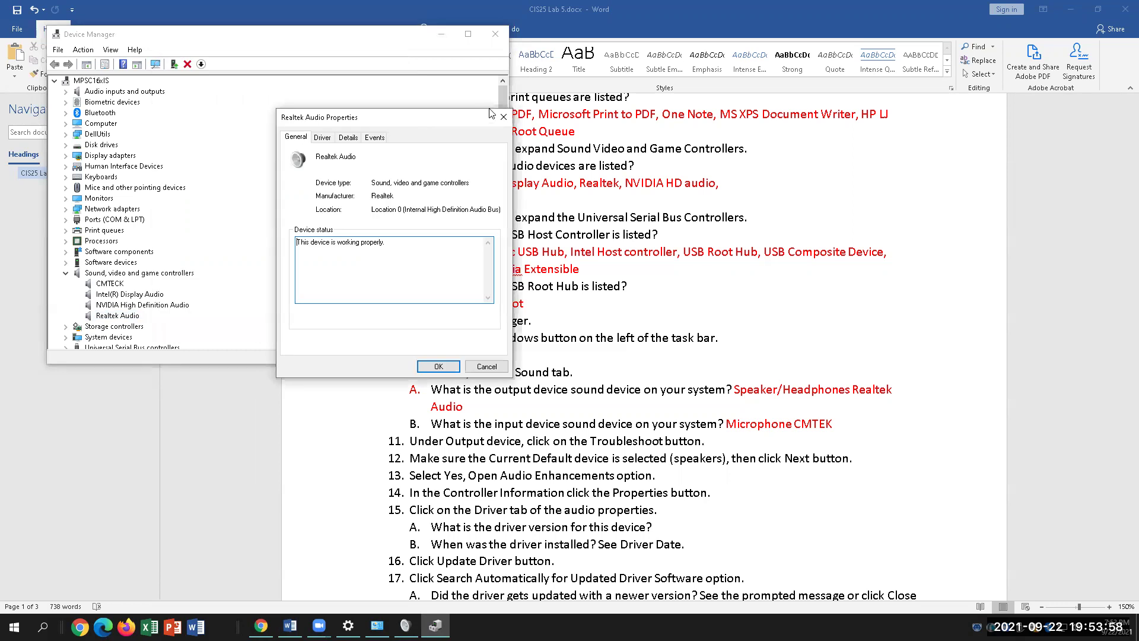
{"action": "left_click", "coordinate": [497, 112]}
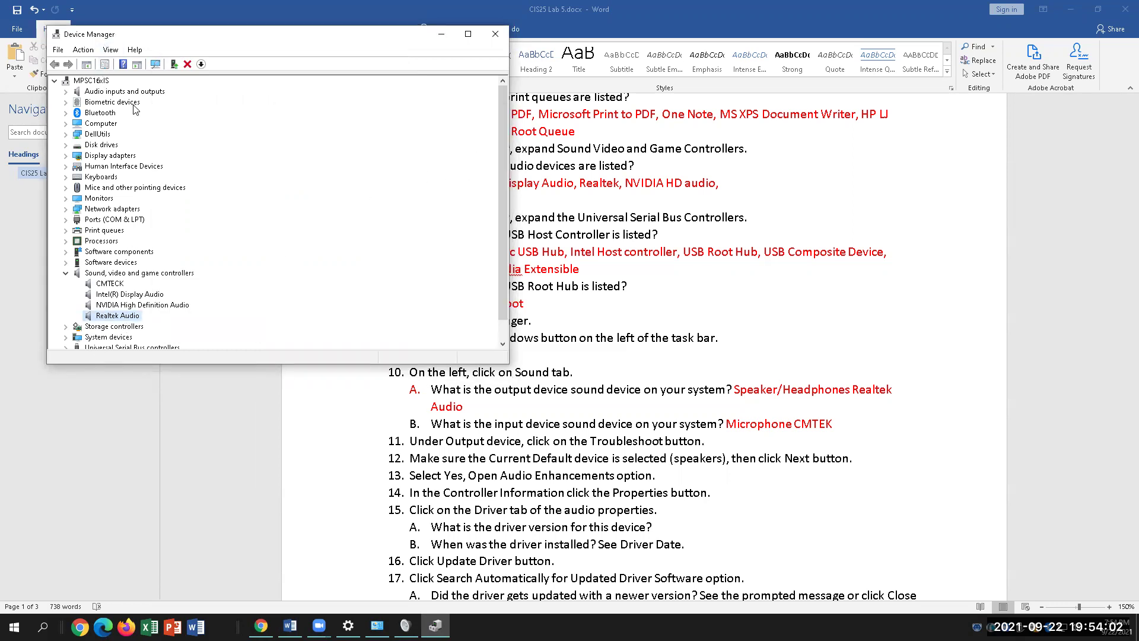
- Open the driver information in the Realtek Audio properties and copy the driver version
{"action": "right_click", "coordinate": [129, 321]}
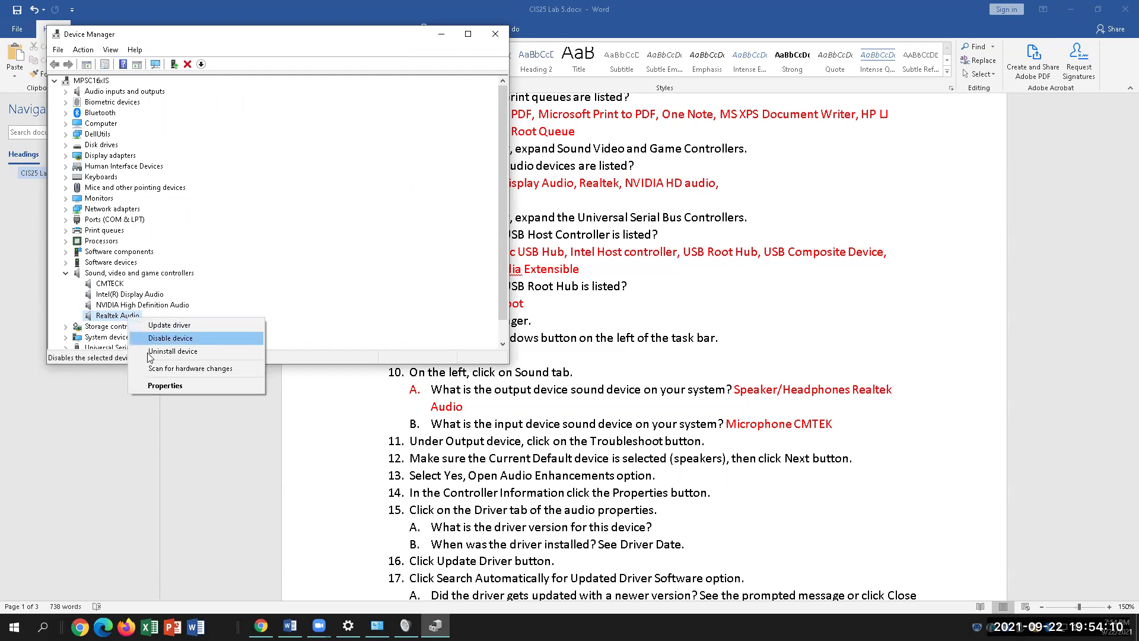
{"action": "left_click", "coordinate": [155, 386]}
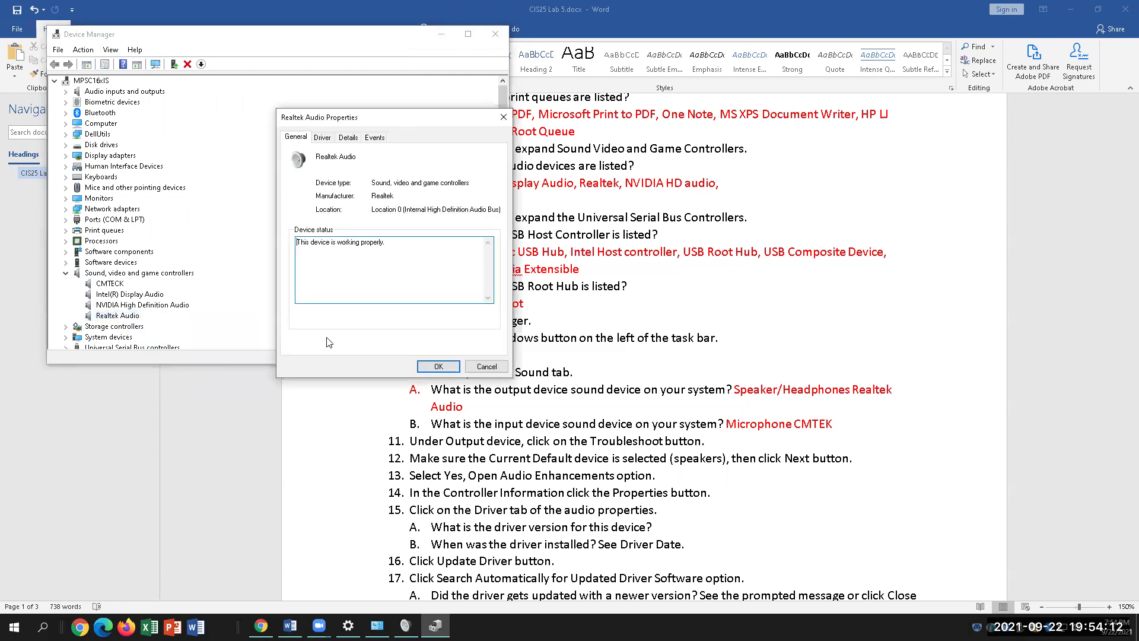
{"action": "left_click", "coordinate": [324, 139]}
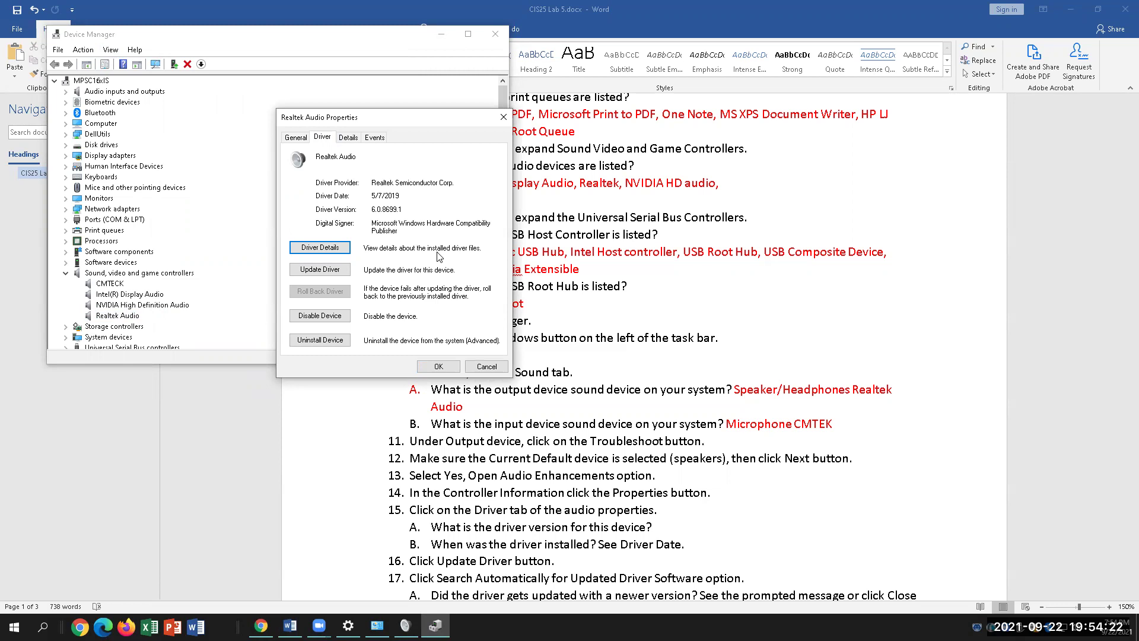
{"action": "left_click_drag", "start_coordinate": [404, 209], "coordinate": [370, 208]}
{"action": "right_click", "coordinate": [387, 210]}
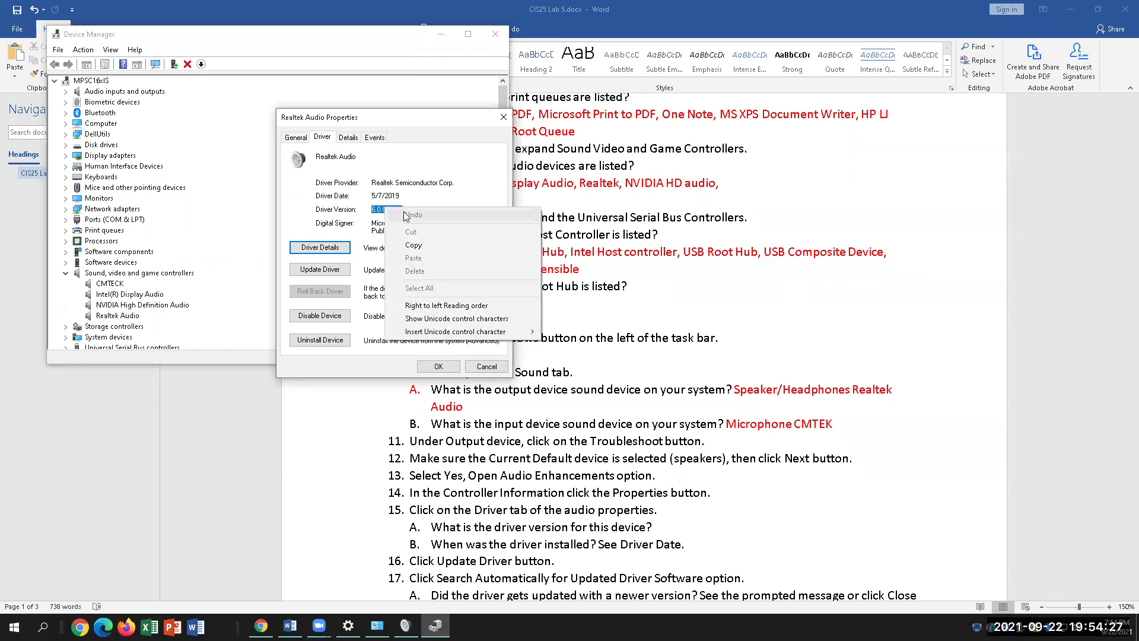
{"action": "left_click", "coordinate": [423, 248]}
- Paste the driver version 6.0.8699.1 on a new unlettered line below question 15A in the Word lab document
{"action": "left_click", "coordinate": [693, 514]}
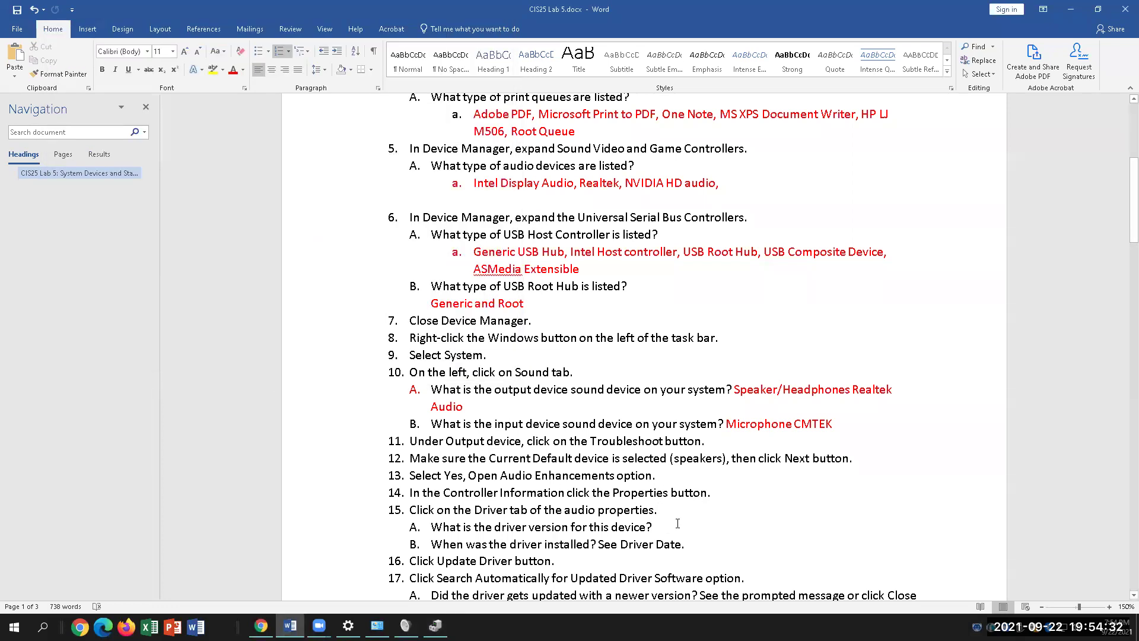
{"action": "left_click", "coordinate": [677, 523]}
{"action": "key", "text": "Return"}
{"action": "key", "text": "BackSpace"}
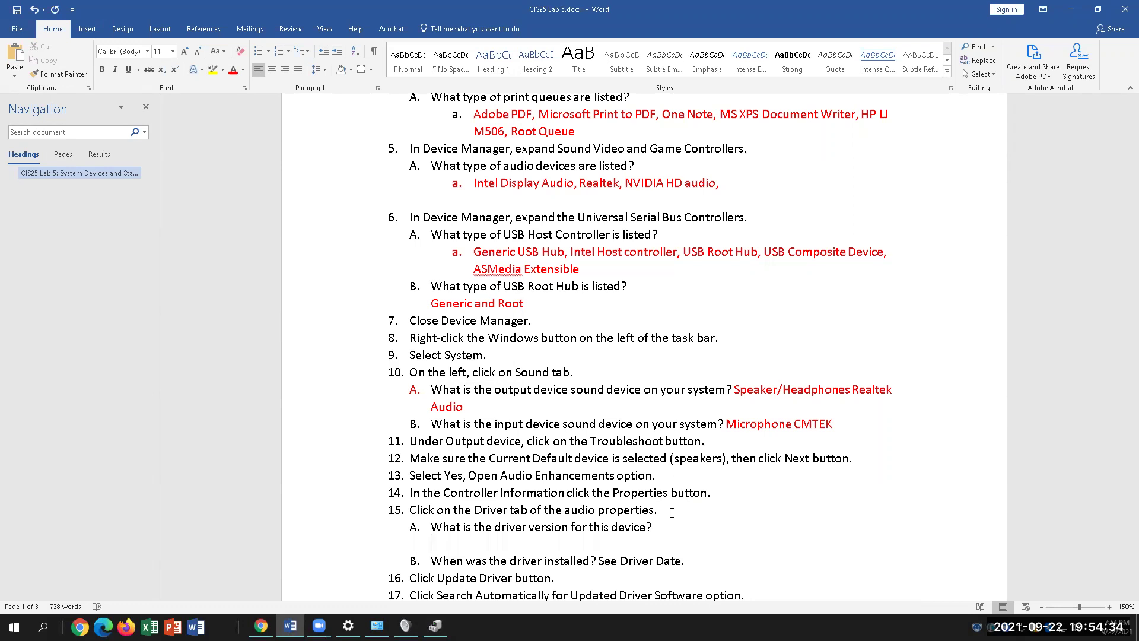
{"action": "right_click", "coordinate": [503, 544]}
{"action": "left_click", "coordinate": [522, 438]}
{"action": "key", "text": "ctrl+v"}
- Colour the driver version answer below question 15A red
{"action": "left_click_drag", "start_coordinate": [496, 544], "coordinate": [428, 544]}
{"action": "left_click", "coordinate": [230, 71]}
{"action": "left_click", "coordinate": [526, 544]}
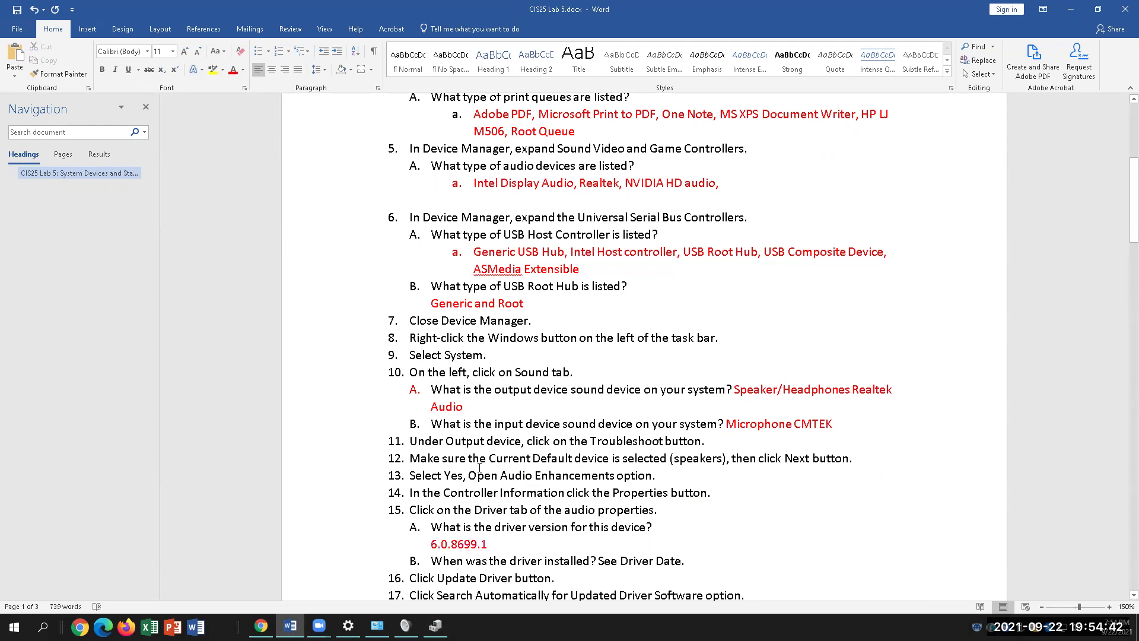
{"action": "scroll", "coordinate": [480, 467], "scroll_direction": "down", "scroll_amount": 2}
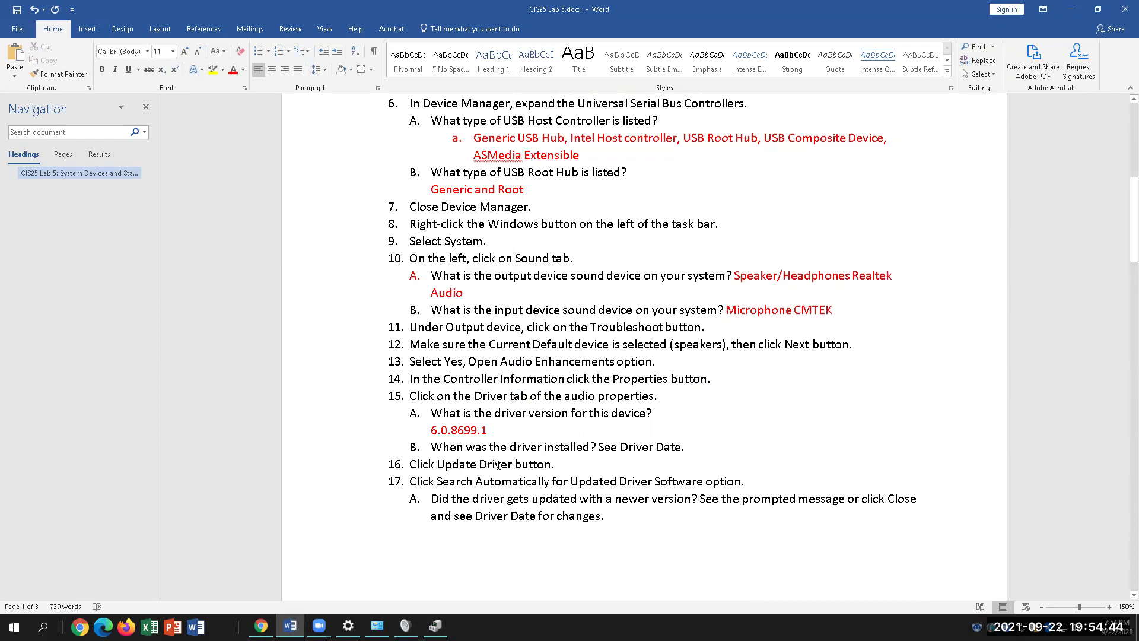
- Switch to Device Manager, open the Realtek Audio driver properties and copy the driver date
{"action": "left_click", "coordinate": [530, 420]}
{"action": "left_click", "coordinate": [525, 431]}
{"action": "left_click", "coordinate": [703, 448]}
{"action": "left_click", "coordinate": [435, 625]}
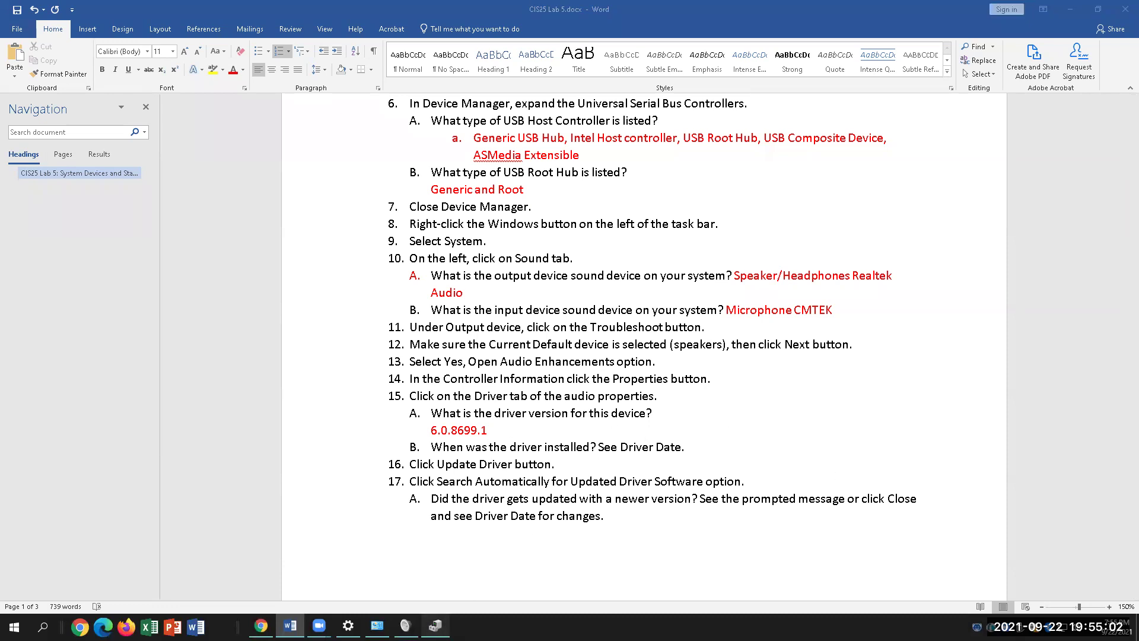
{"action": "right_click", "coordinate": [140, 316]}
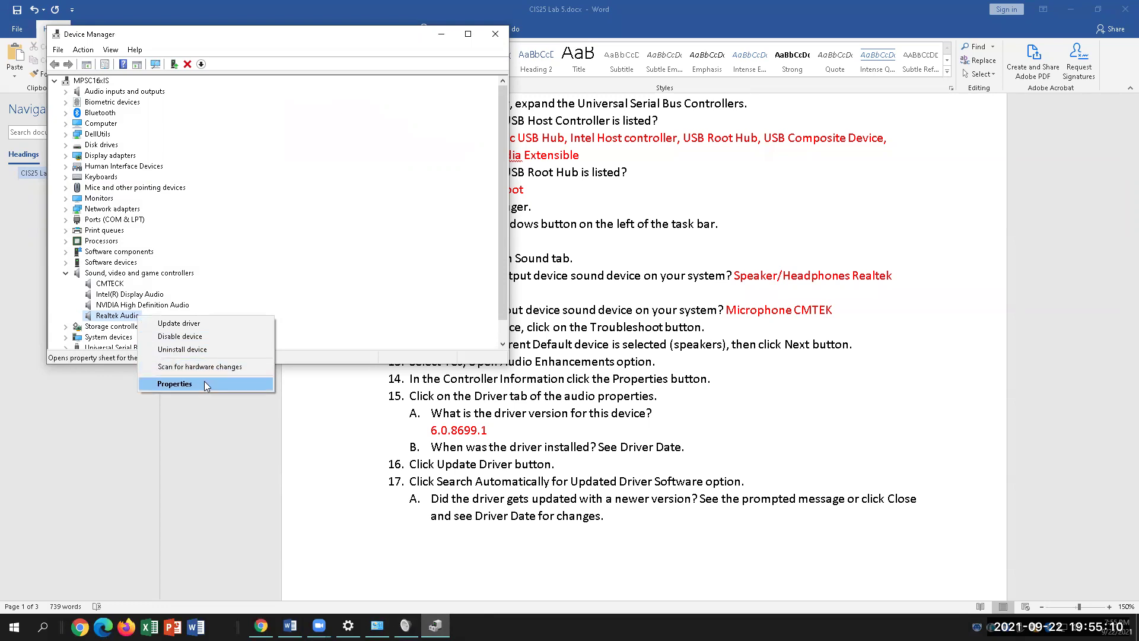
{"action": "left_click", "coordinate": [174, 383]}
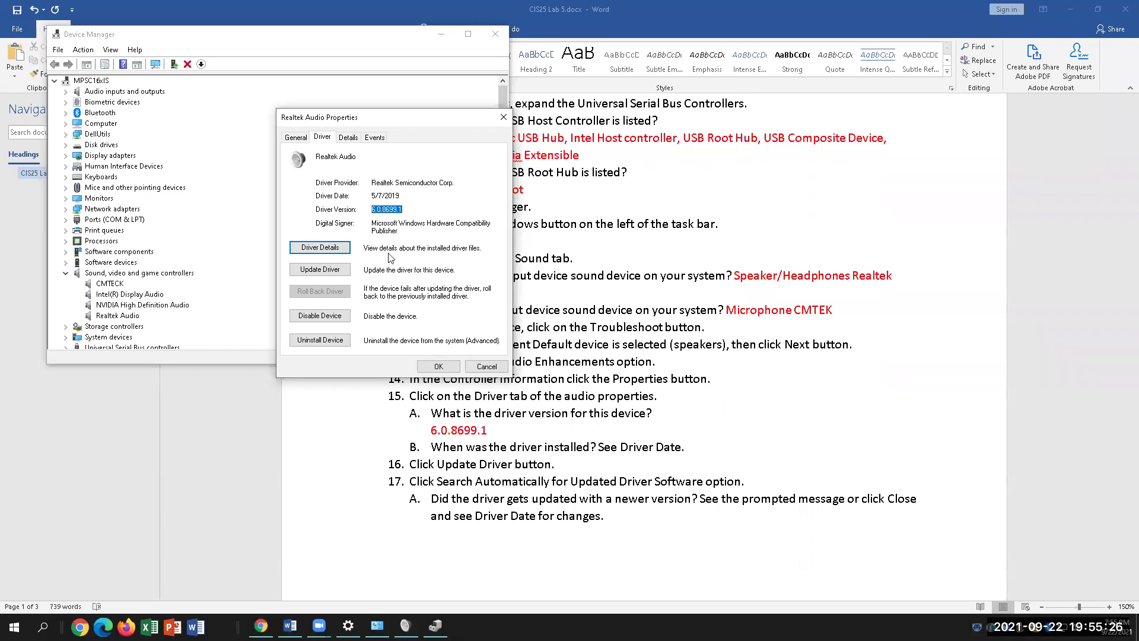
{"action": "left_click_drag", "start_coordinate": [407, 194], "coordinate": [370, 196]}
{"action": "right_click", "coordinate": [386, 201]}
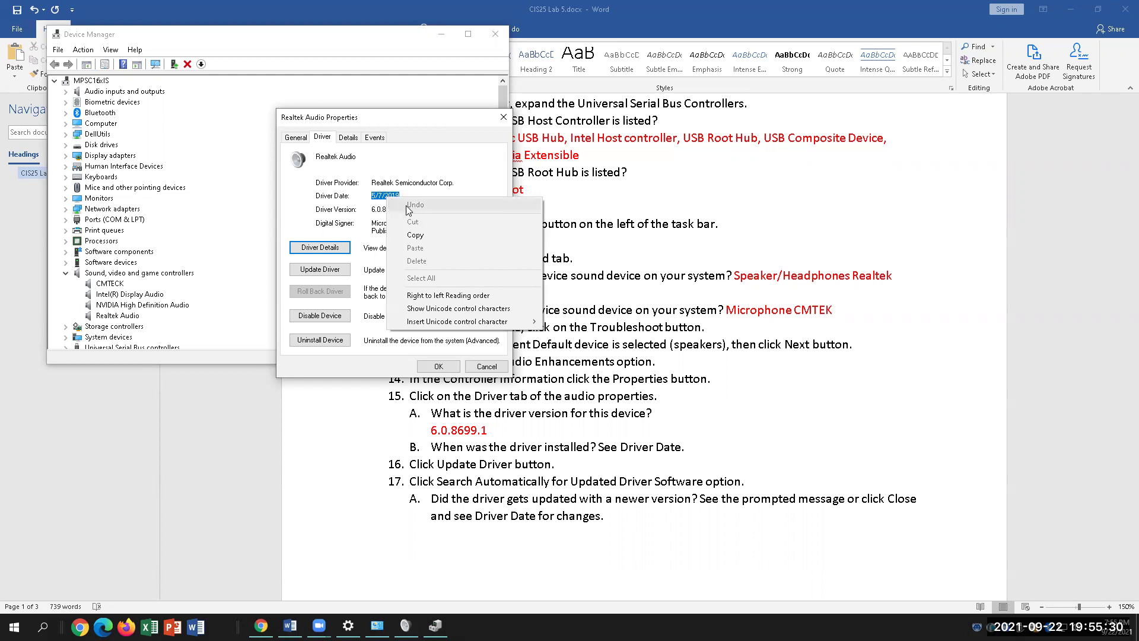
{"action": "left_click", "coordinate": [416, 235]}
- Paste the driver date 5/7/2019 on a new unlettered line below question 15B in the Word lab document and colour it red
{"action": "left_click", "coordinate": [694, 444]}
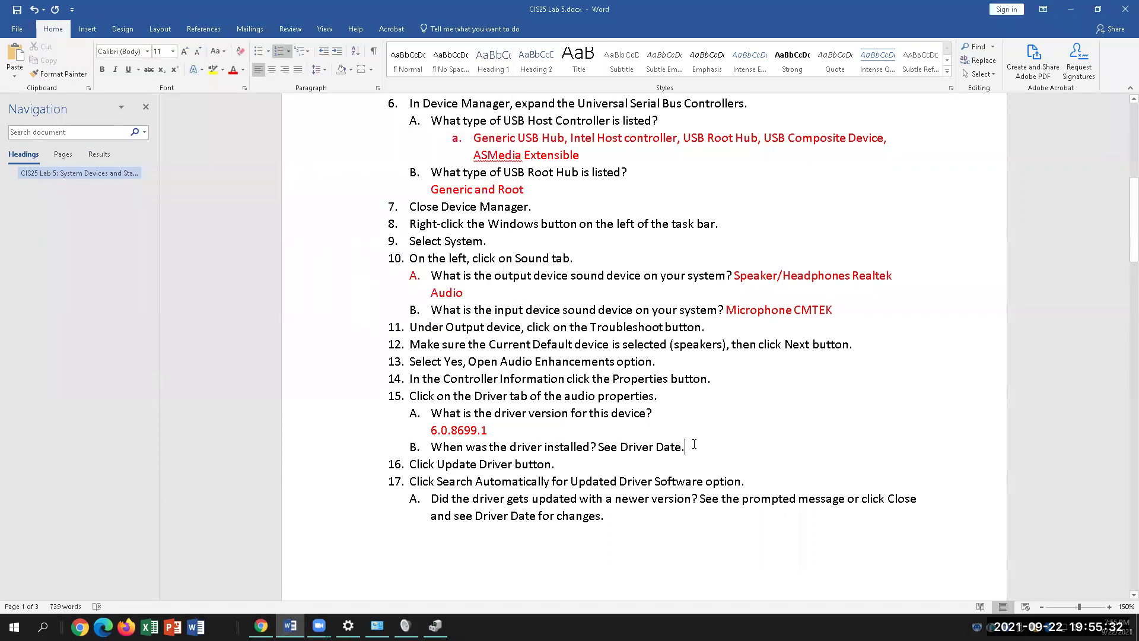
{"action": "key", "text": "Return"}
{"action": "key", "text": "BackSpace"}
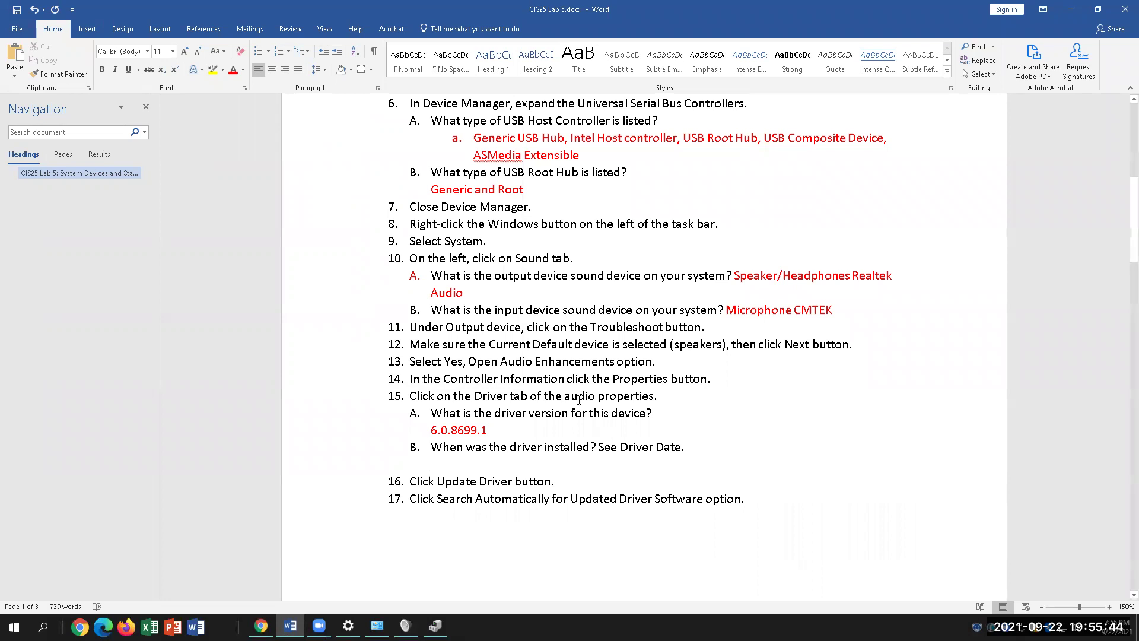
{"action": "right_click", "coordinate": [495, 465]}
{"action": "left_click", "coordinate": [522, 353]}
{"action": "triple_click", "coordinate": [496, 467]}
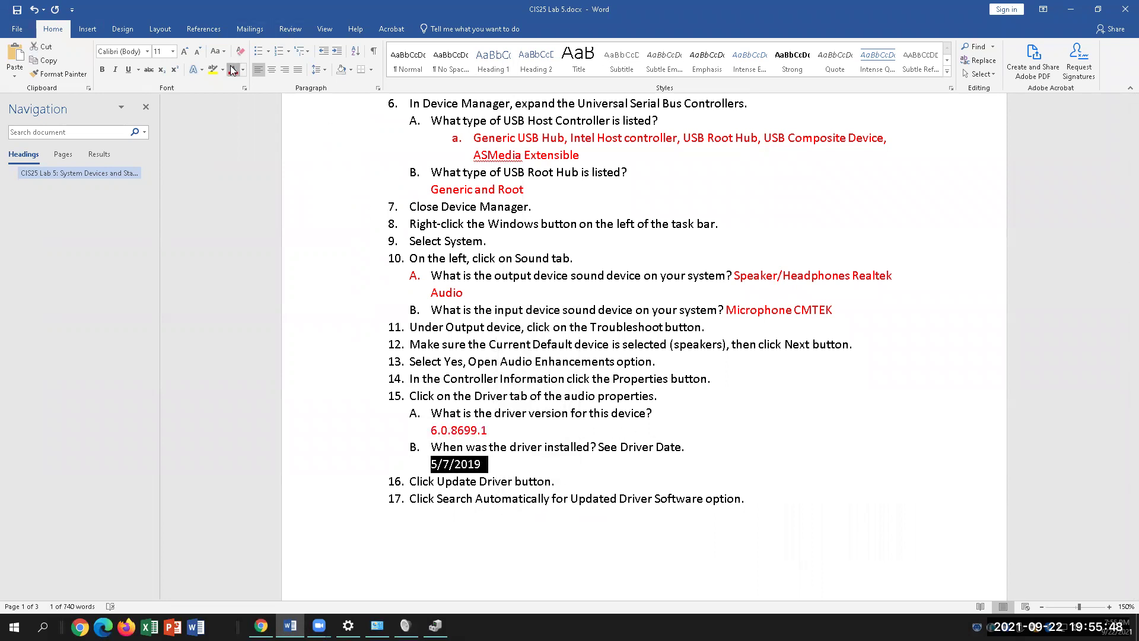
{"action": "left_click", "coordinate": [712, 499]}
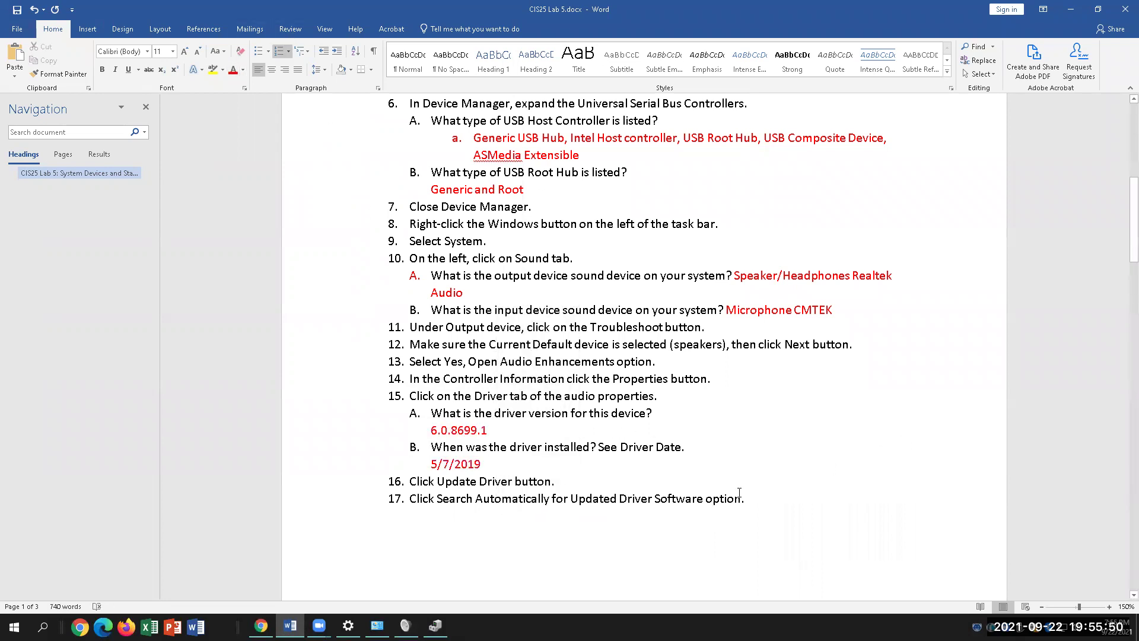
- In Device Manager, run an automatic driver update search from the Realtek Audio driver properties, then close the wizard and the properties
{"action": "left_click", "coordinate": [435, 625]}
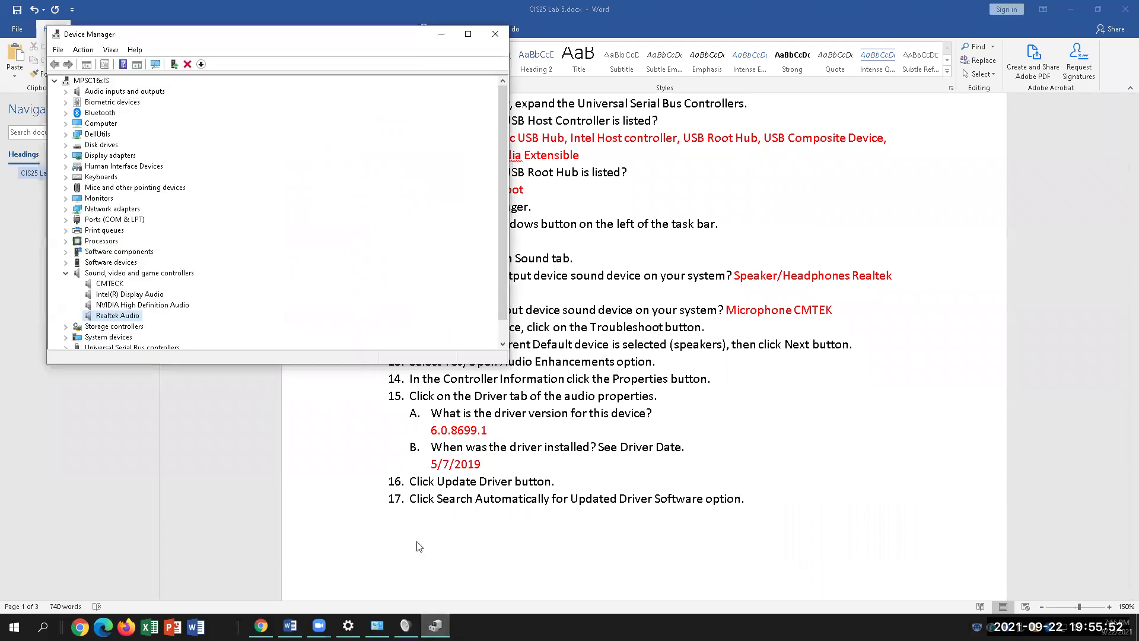
{"action": "right_click", "coordinate": [138, 319]}
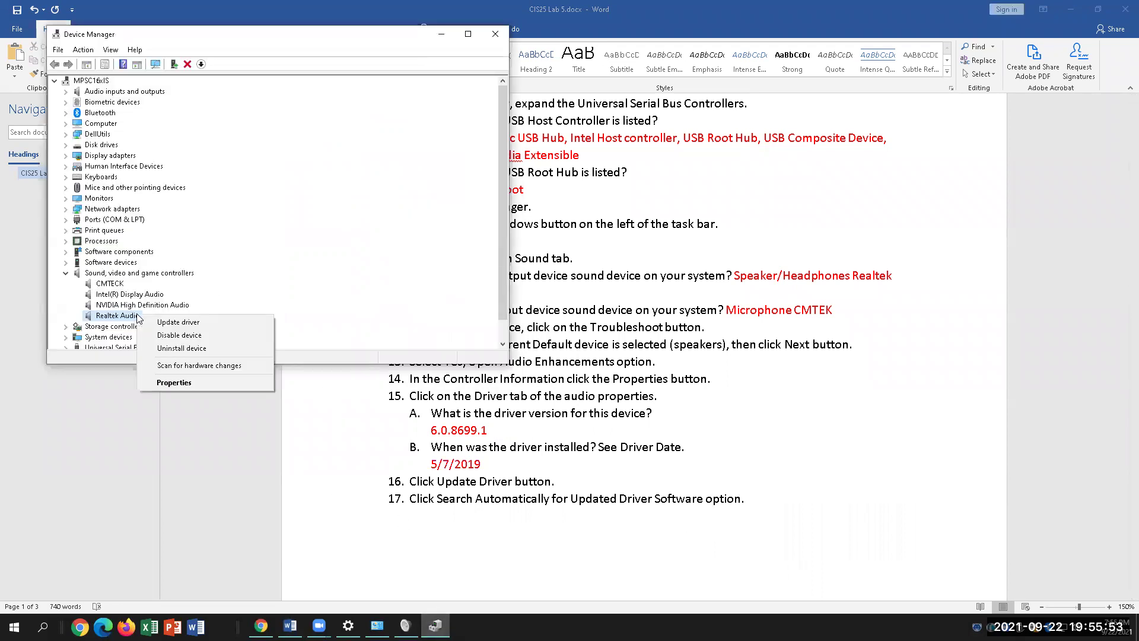
{"action": "left_click", "coordinate": [190, 384]}
{"action": "left_click", "coordinate": [317, 270]}
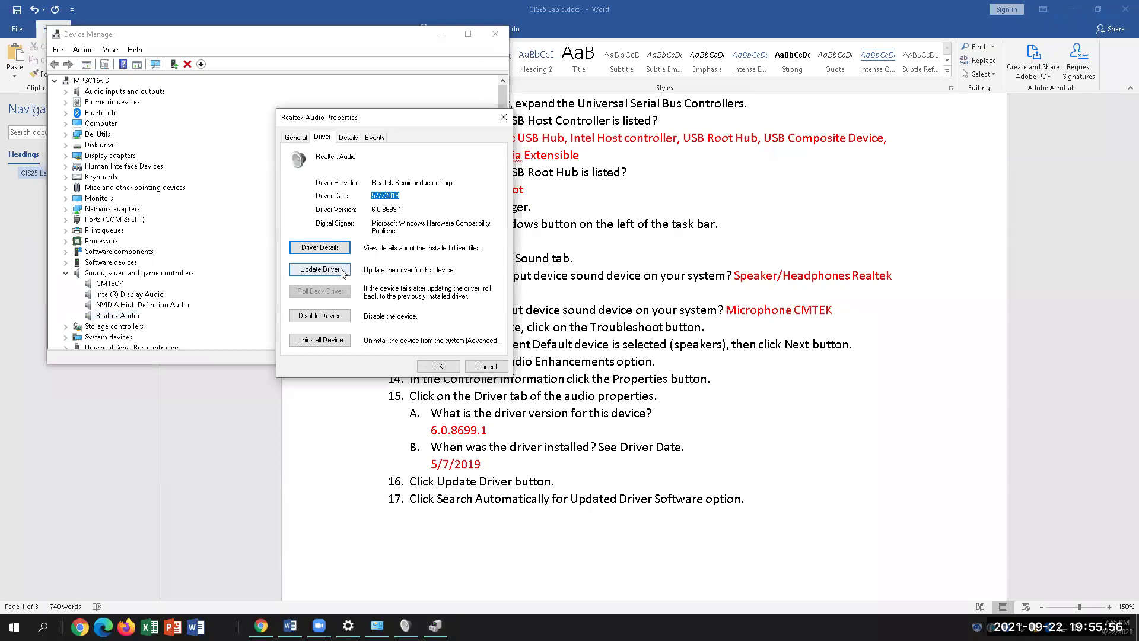
{"action": "left_click", "coordinate": [423, 141]}
{"action": "left_click_drag", "start_coordinate": [423, 141], "coordinate": [342, 135]}
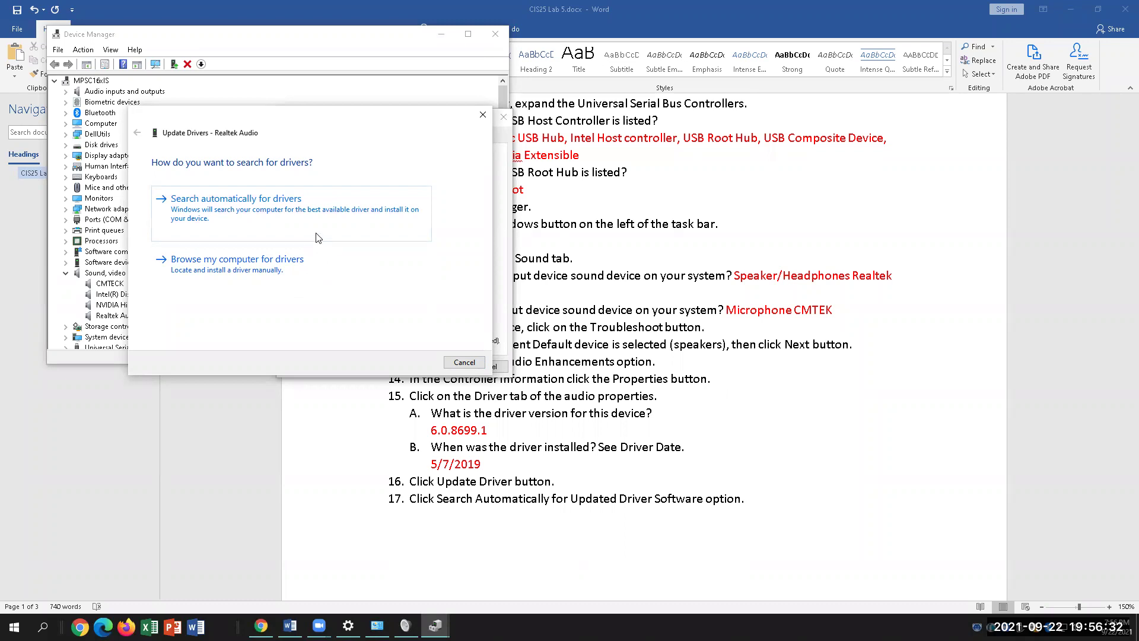
{"action": "left_click", "coordinate": [301, 213]}
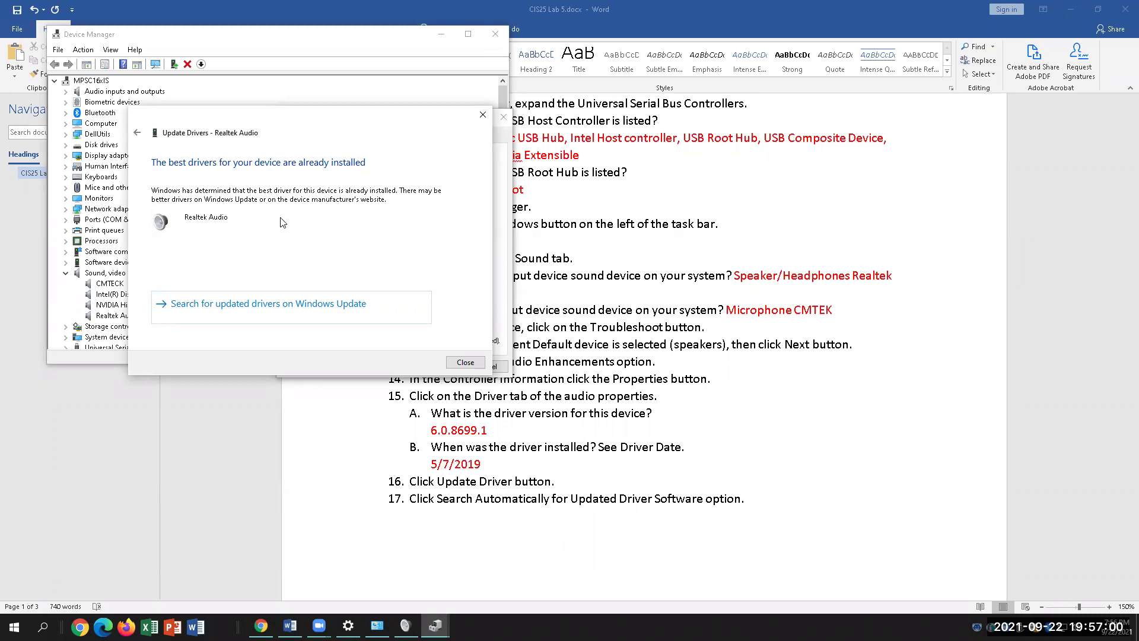
{"action": "left_click", "coordinate": [466, 363]}
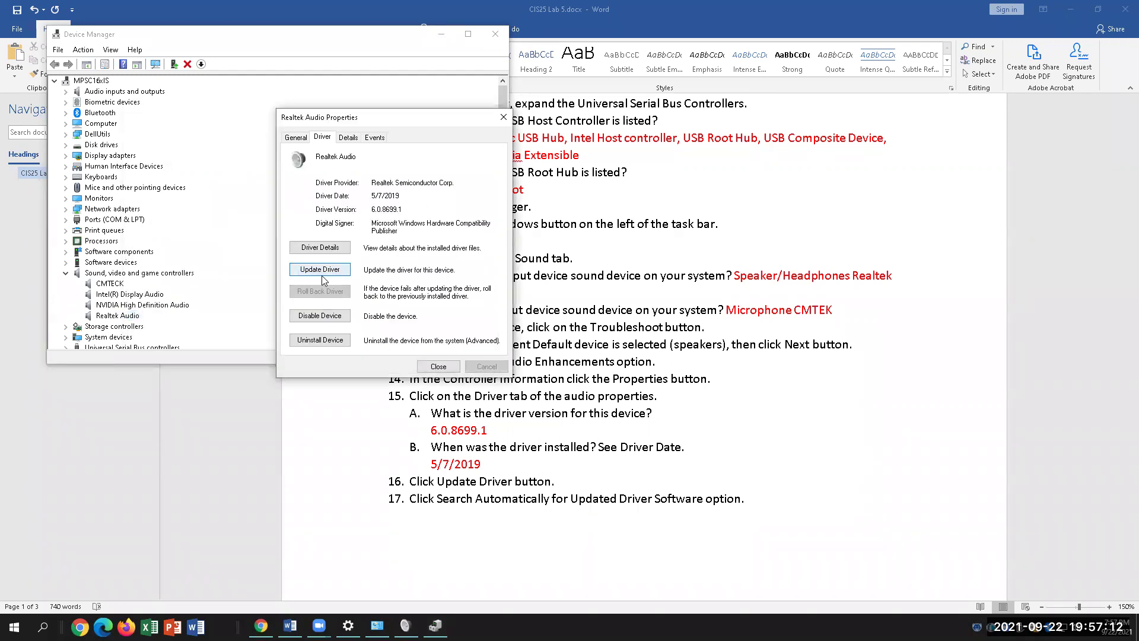
{"action": "left_click", "coordinate": [441, 366]}
- Return to the Word lab document and go to the end of question 17A
{"action": "left_click", "coordinate": [606, 492]}
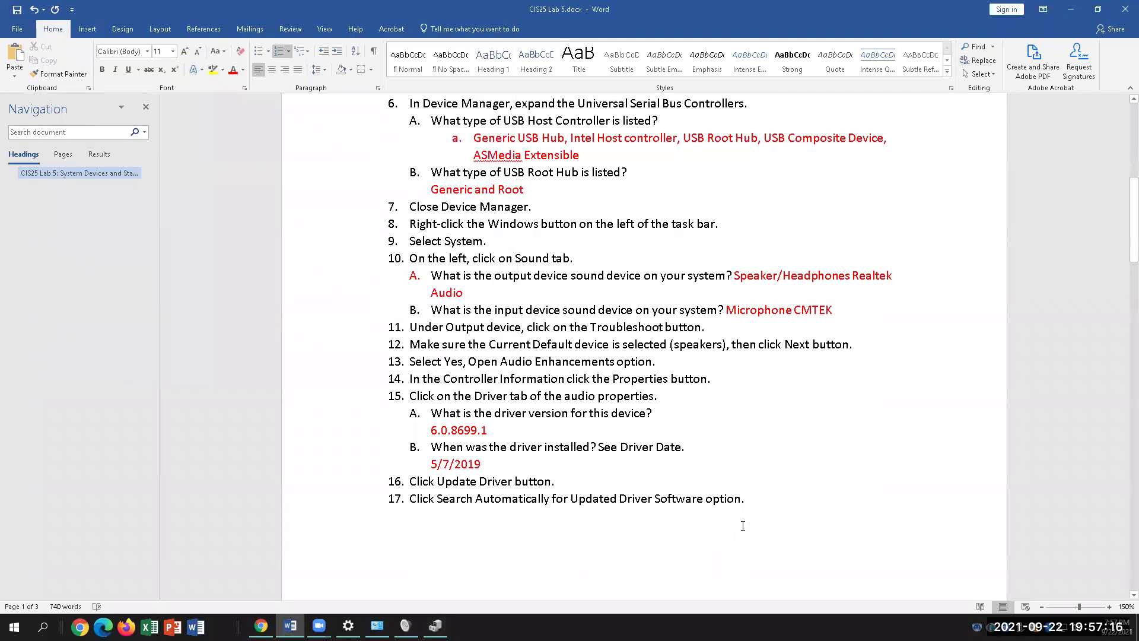
{"action": "scroll", "coordinate": [743, 525], "scroll_direction": "down", "scroll_amount": 3}
{"action": "scroll", "coordinate": [742, 525], "scroll_direction": "down", "scroll_amount": 3}
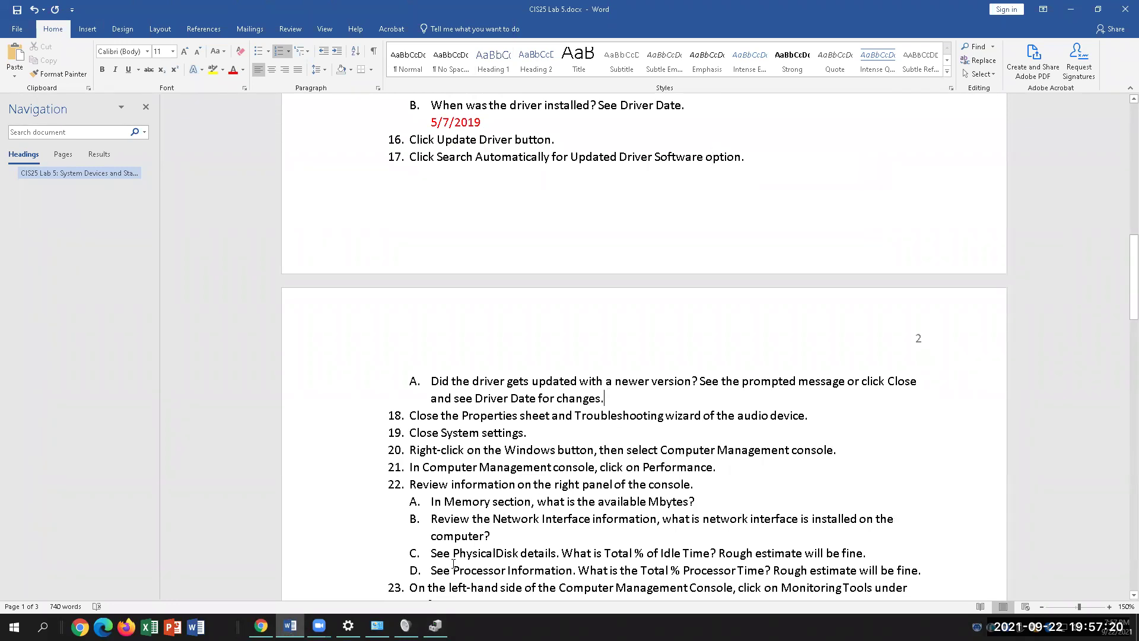
{"action": "left_click", "coordinate": [436, 625]}
{"action": "right_click", "coordinate": [129, 314]}
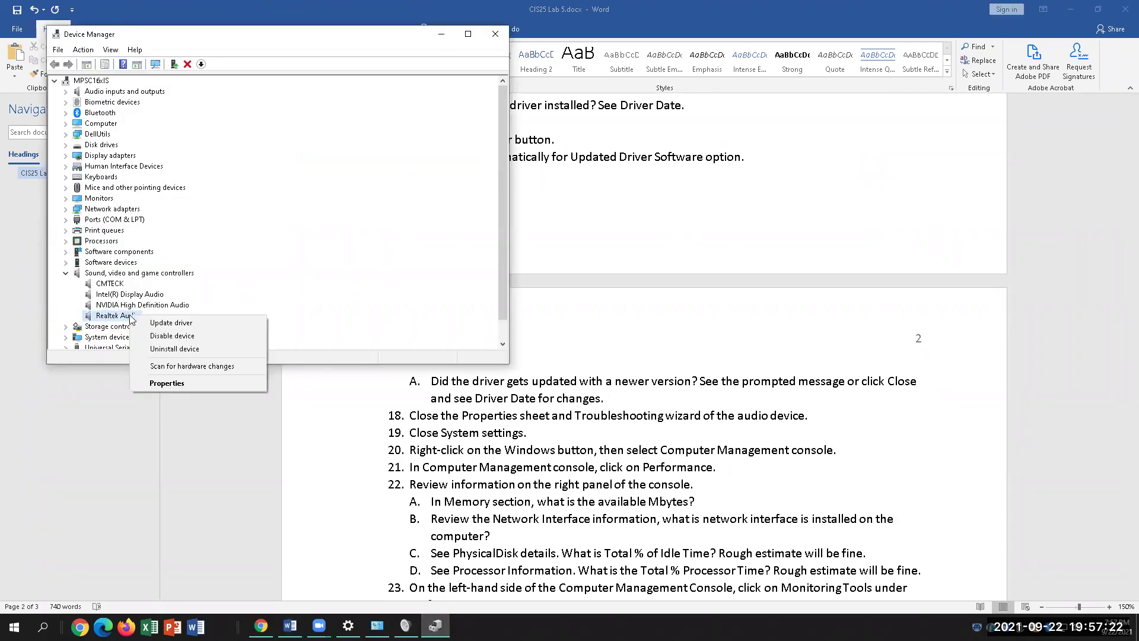
{"action": "left_click", "coordinate": [172, 349]}
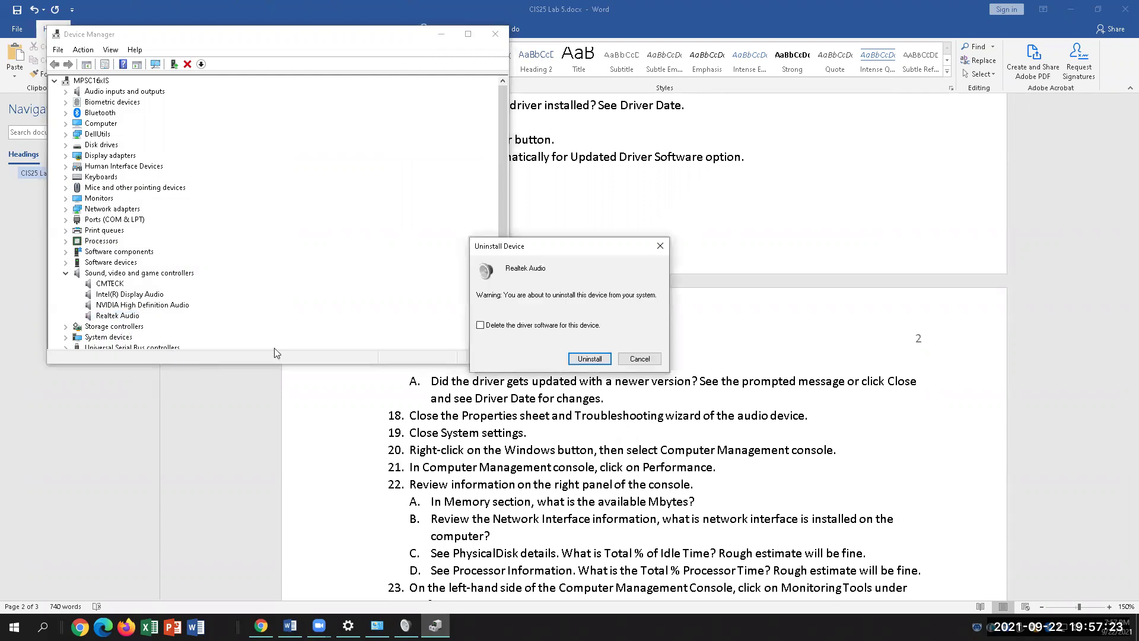
{"action": "left_click", "coordinate": [639, 358]}
- Update the Realtek Audio driver straight from the Device Manager list with an automatic search, then close the update wizard
{"action": "right_click", "coordinate": [122, 317]}
{"action": "left_click", "coordinate": [162, 326]}
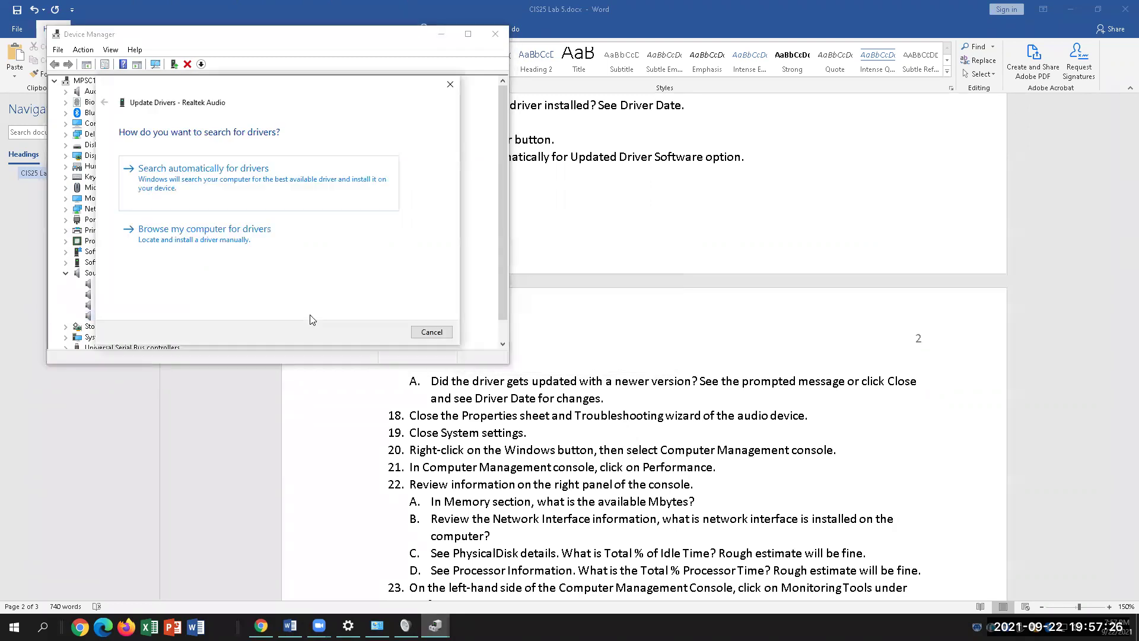
{"action": "left_click", "coordinate": [198, 178]}
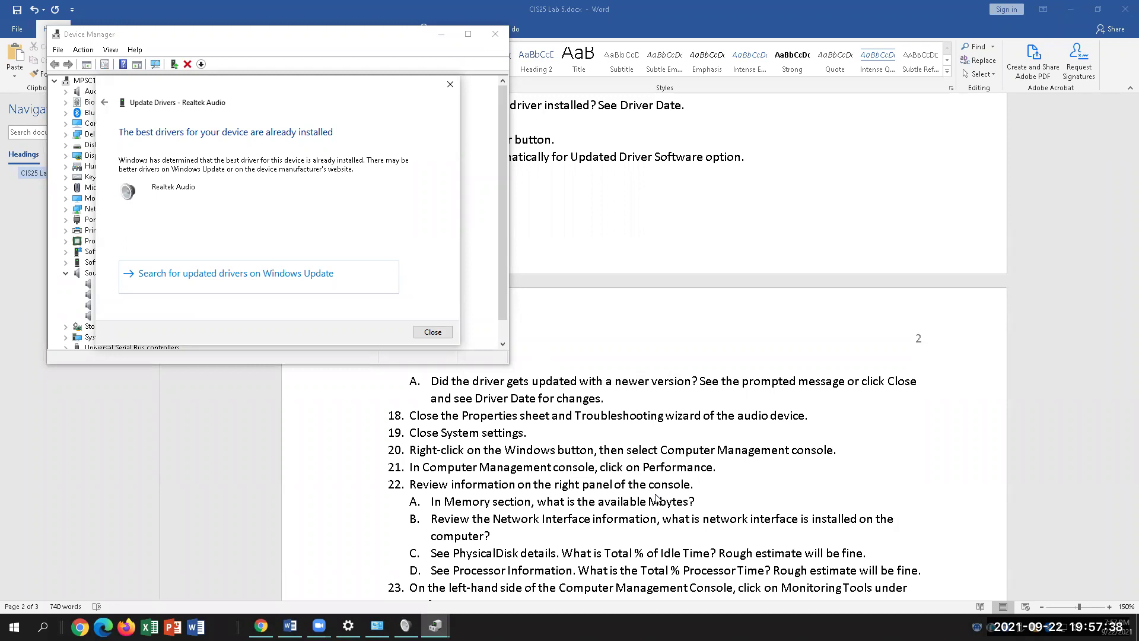
{"action": "left_click", "coordinate": [655, 499]}
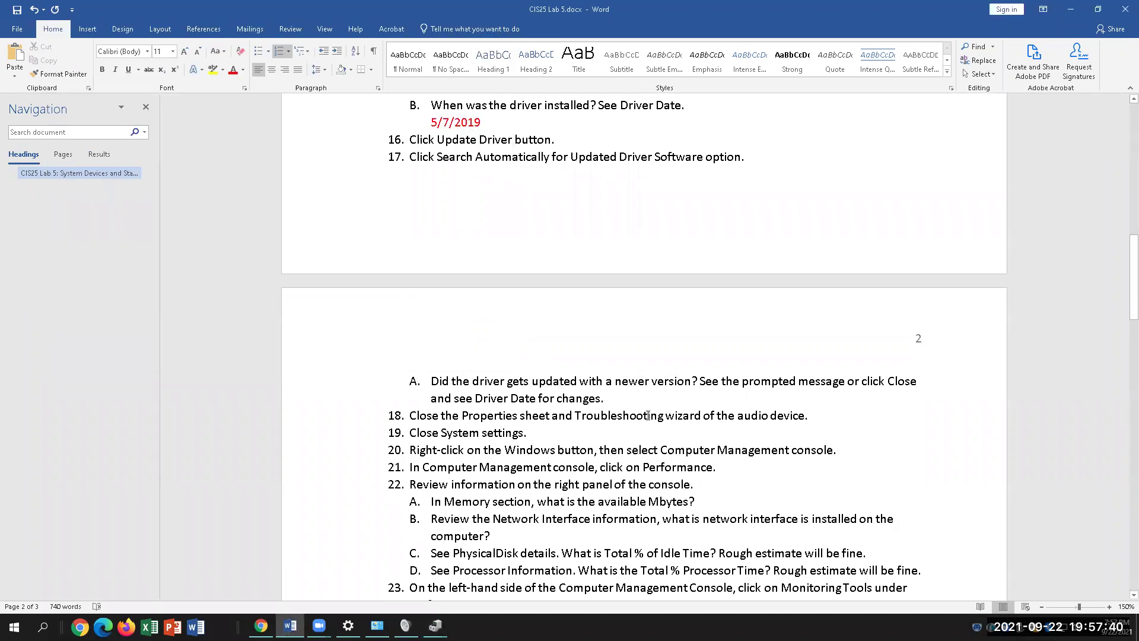
{"action": "left_click", "coordinate": [435, 625]}
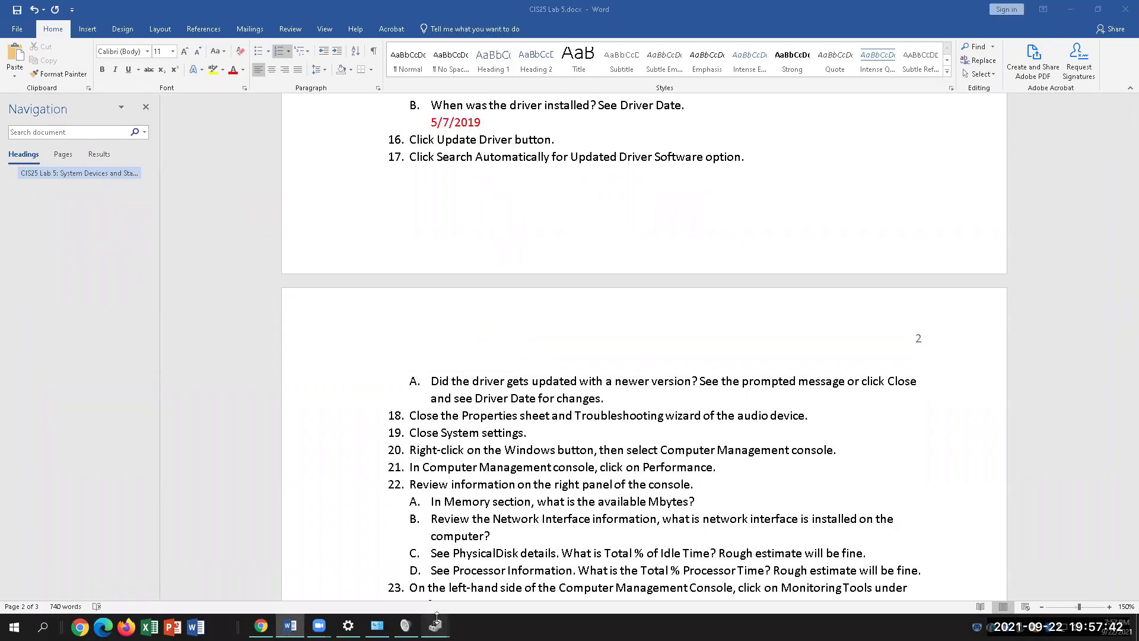
{"action": "left_click", "coordinate": [469, 544]}
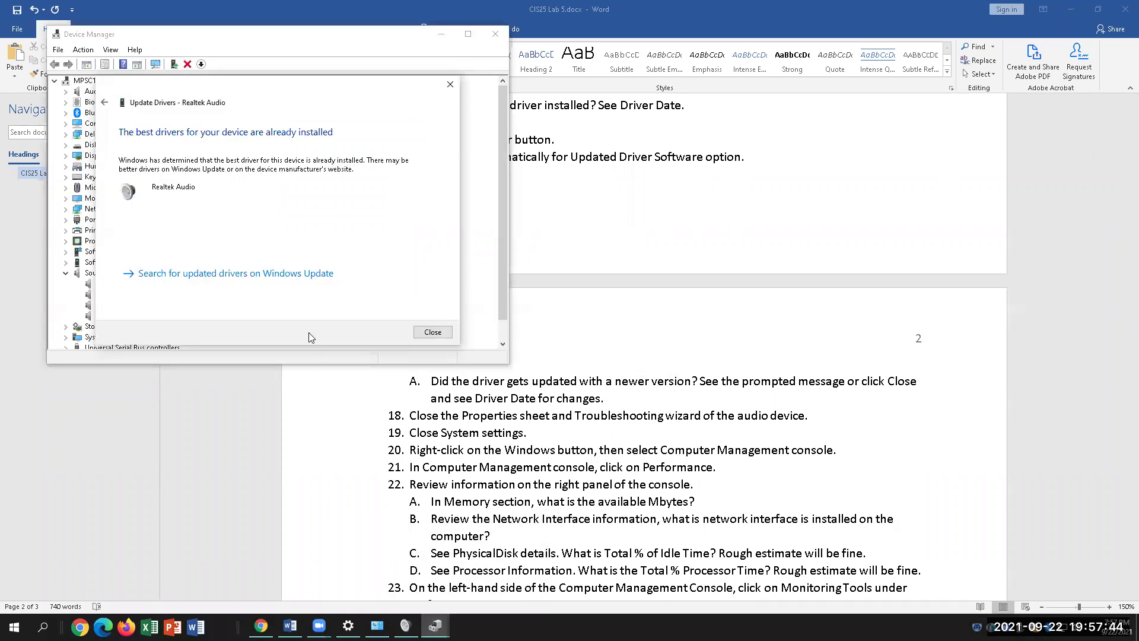
{"action": "left_click", "coordinate": [425, 333]}
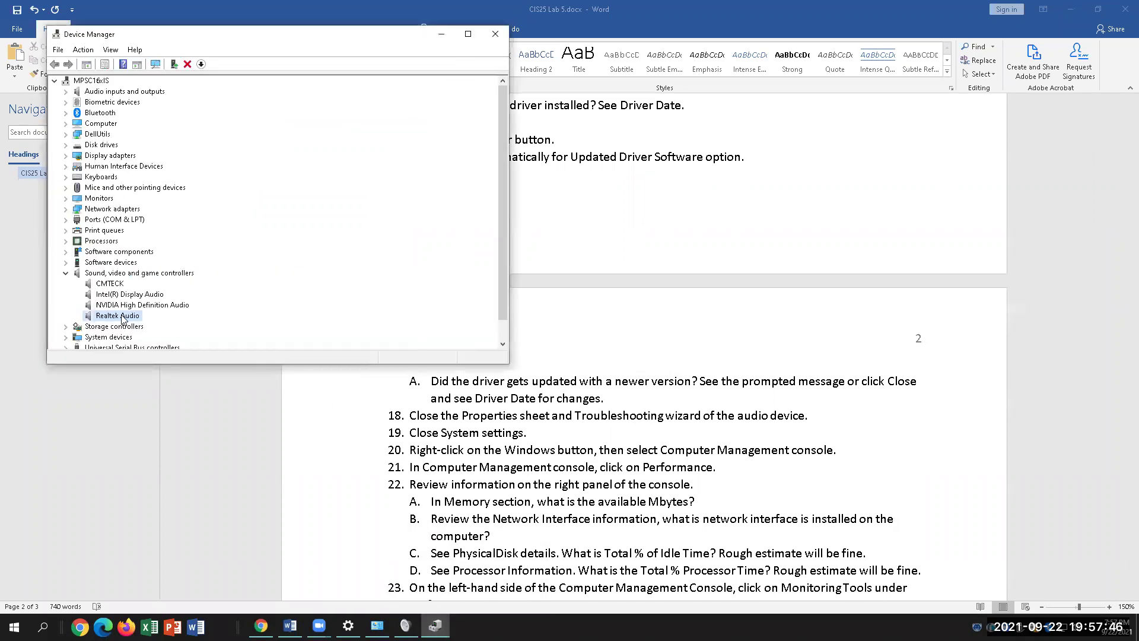
{"action": "right_click", "coordinate": [123, 316]}
{"action": "left_click", "coordinate": [165, 323]}
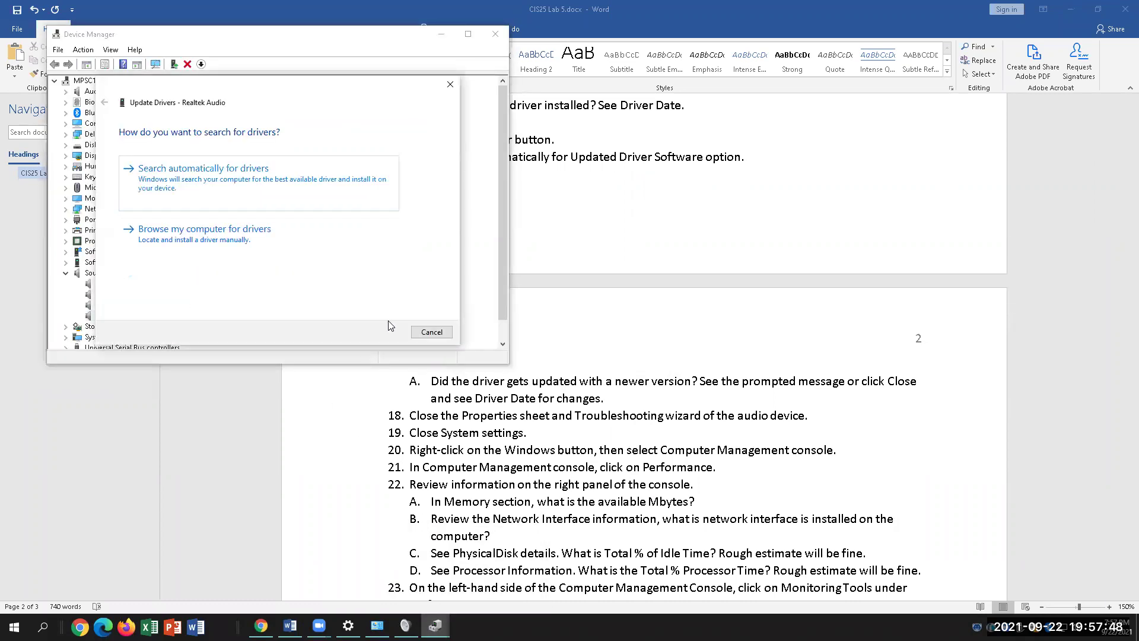
{"action": "left_click", "coordinate": [427, 334]}
- Add the answer "– No new changes" at the end of question 17A in the Word lab document and colour it red
{"action": "left_click", "coordinate": [597, 438]}
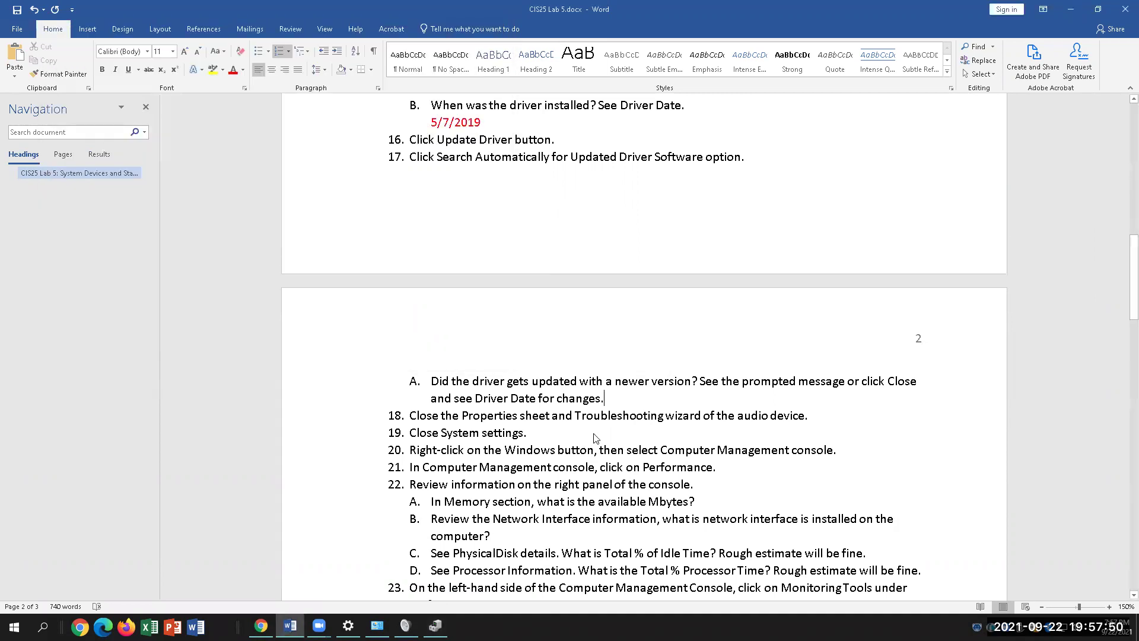
{"action": "type", "text": "- "}
{"action": "type", "text": "No new changes"}
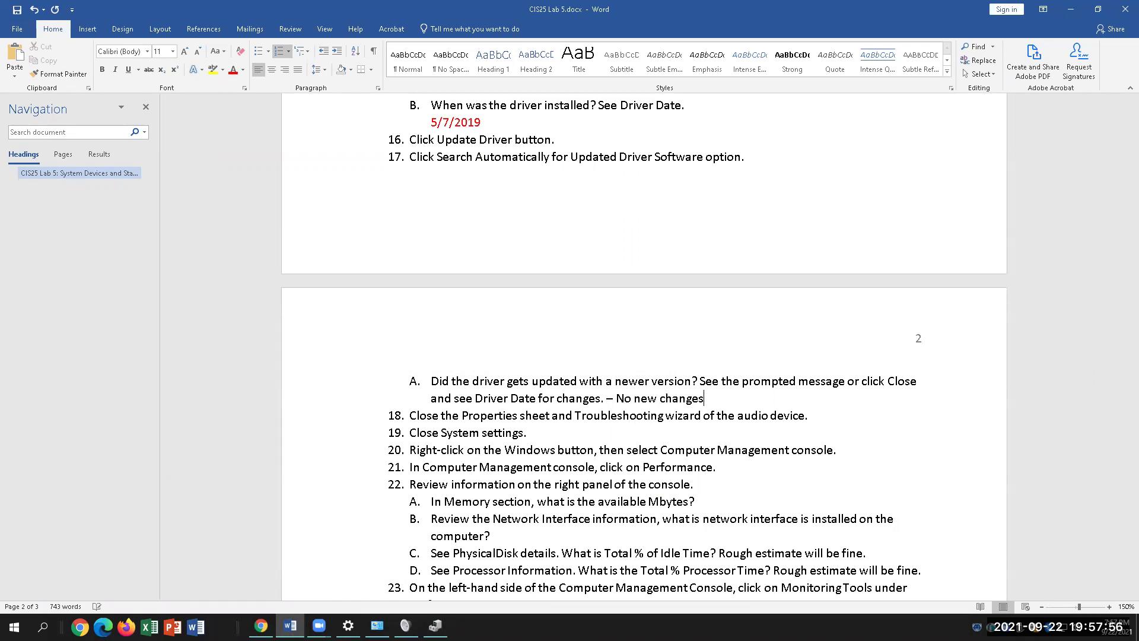
{"action": "left_click_drag", "start_coordinate": [706, 399], "coordinate": [607, 398]}
{"action": "left_click", "coordinate": [234, 69]}
{"action": "left_click", "coordinate": [832, 488]}
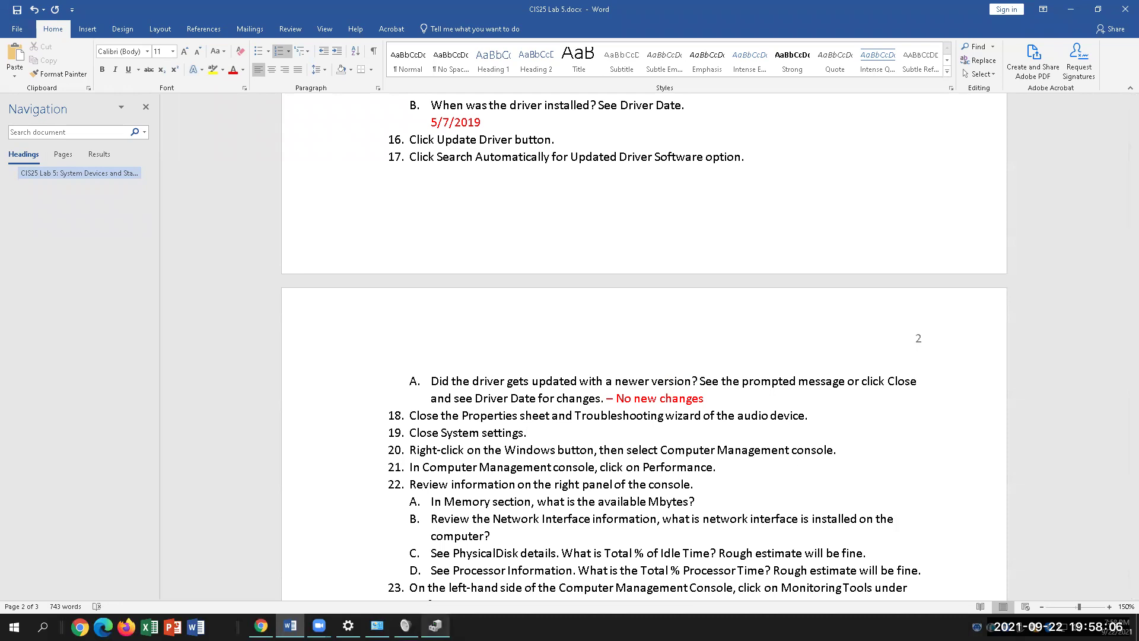
- Close Device Manager, then open the Computer Management console and move its window further over the Word document
{"action": "left_click", "coordinate": [435, 625]}
{"action": "left_click", "coordinate": [495, 34]}
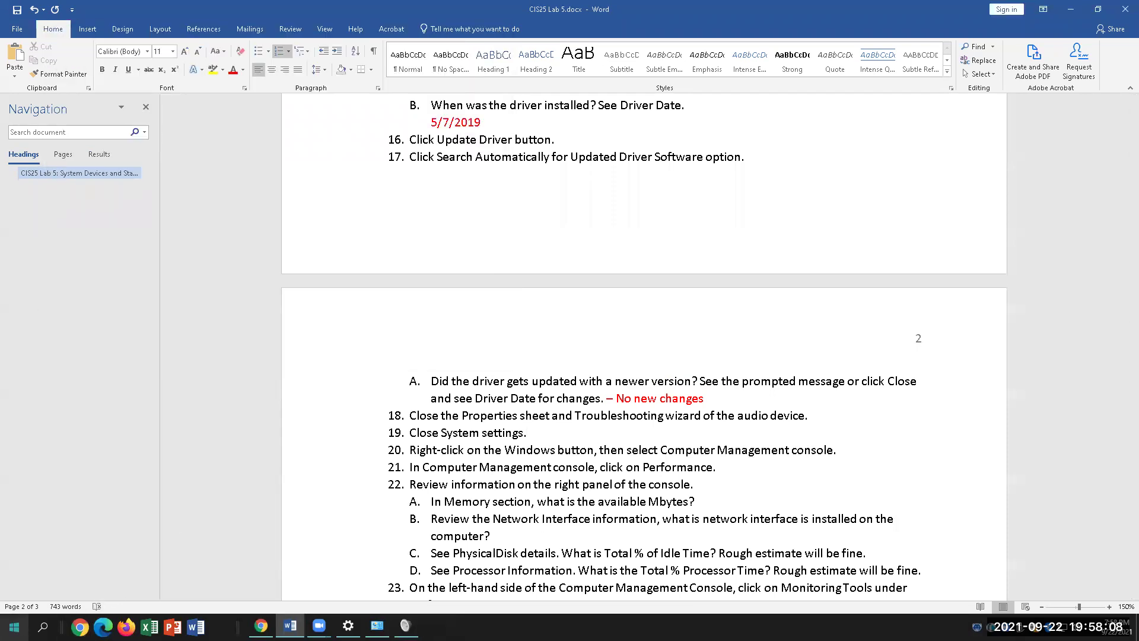
{"action": "right_click", "coordinate": [13, 626]}
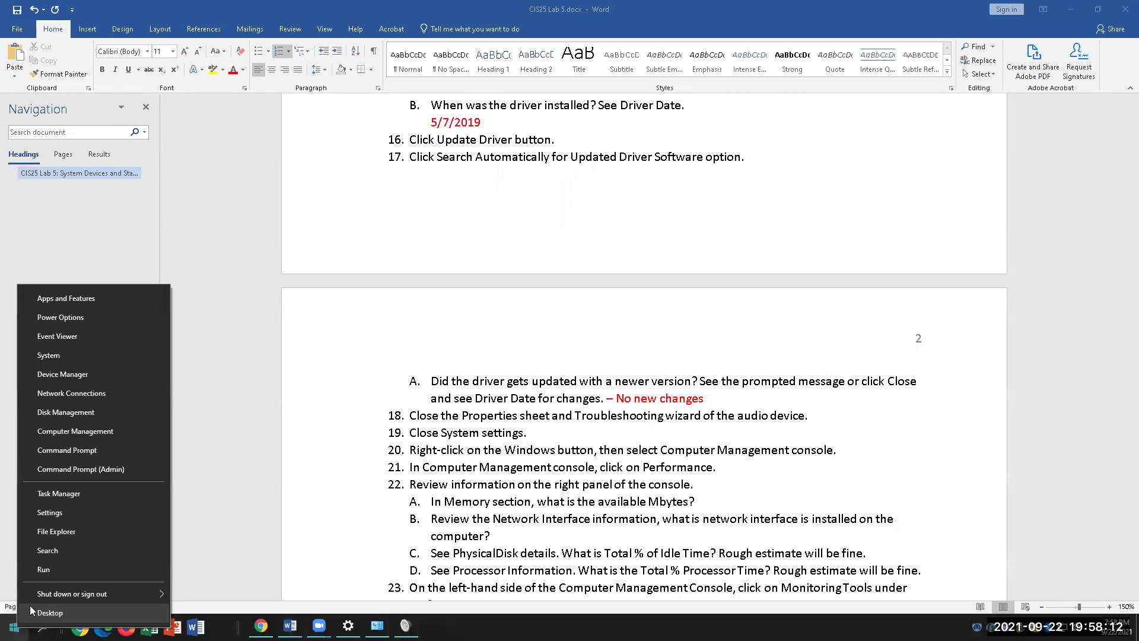
{"action": "left_click", "coordinate": [111, 431]}
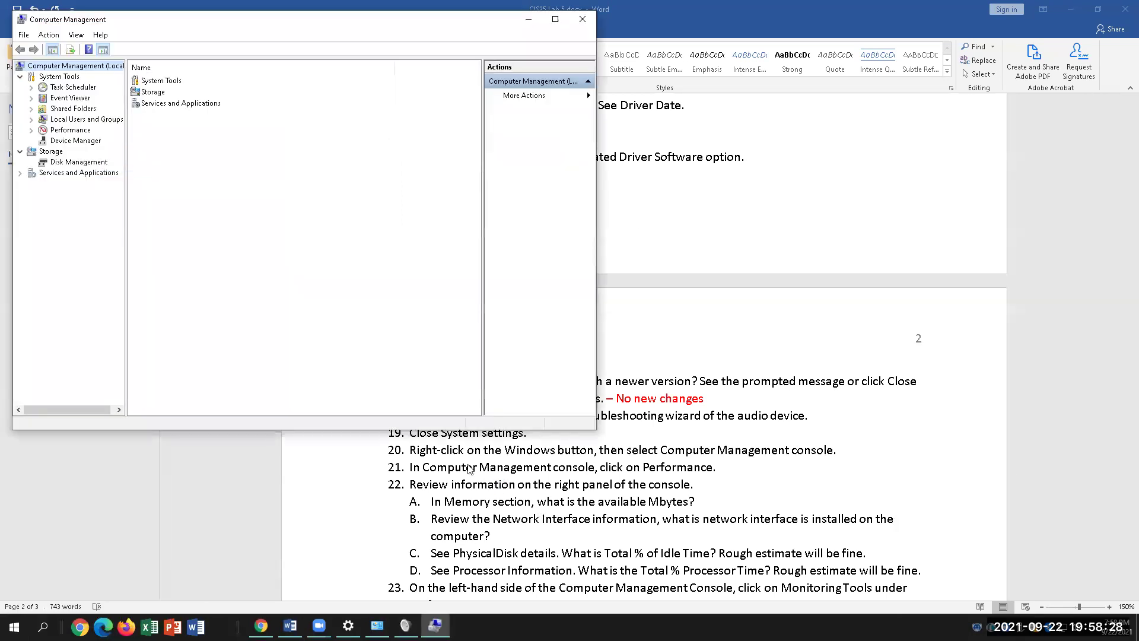
{"action": "left_click_drag", "start_coordinate": [249, 24], "coordinate": [450, 173]}
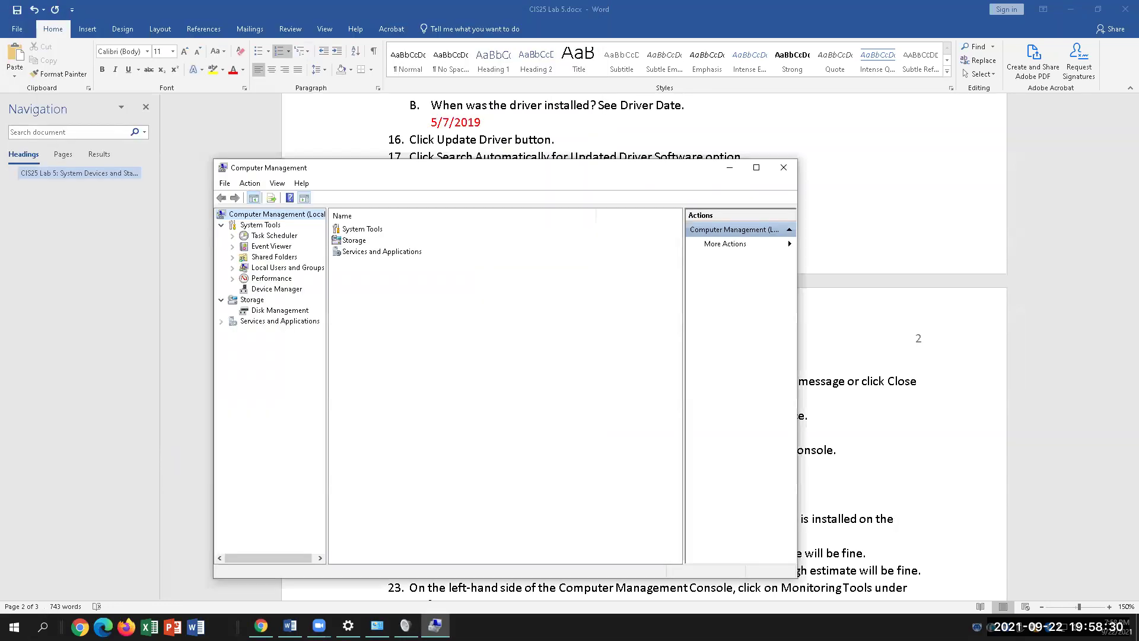
{"action": "left_click", "coordinate": [43, 627]}
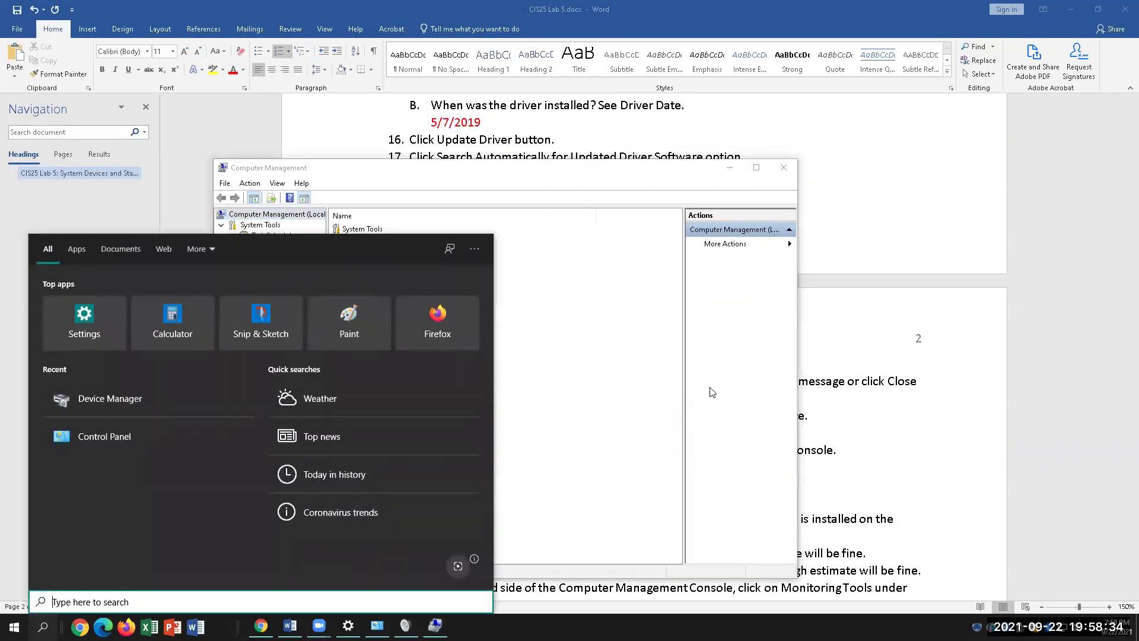
{"action": "left_click", "coordinate": [613, 392]}
{"action": "key", "text": "super+x"}
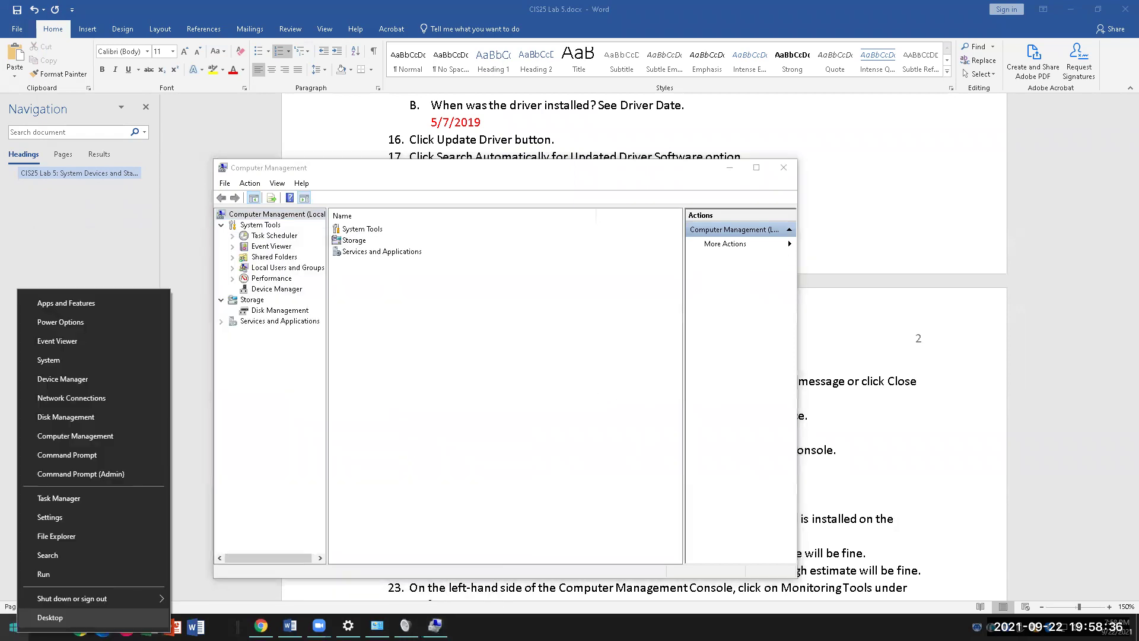
{"action": "left_click", "coordinate": [80, 436]}
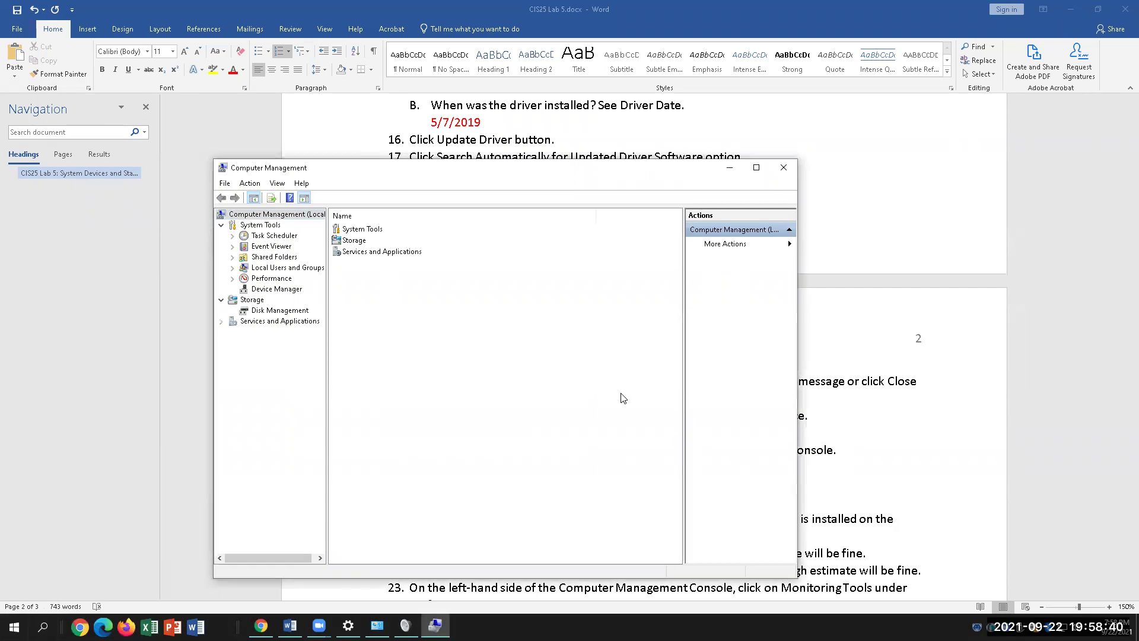
- View the Task Scheduler and Event Viewer summaries in Computer Management, briefly expanding and collapsing the Event Viewer node
{"action": "left_click", "coordinate": [267, 236]}
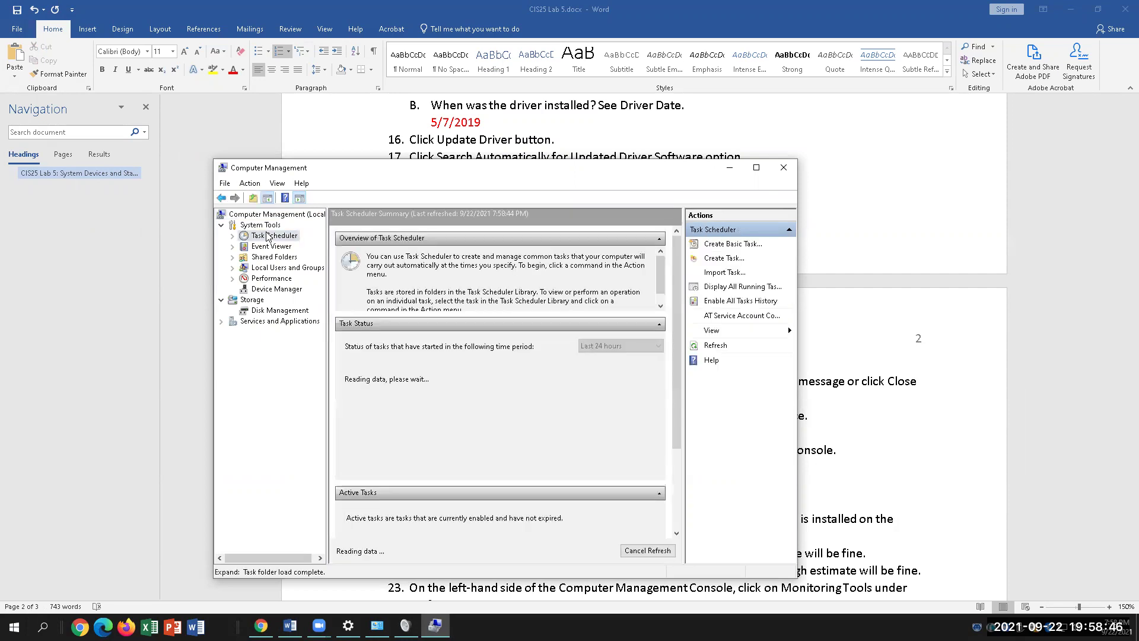
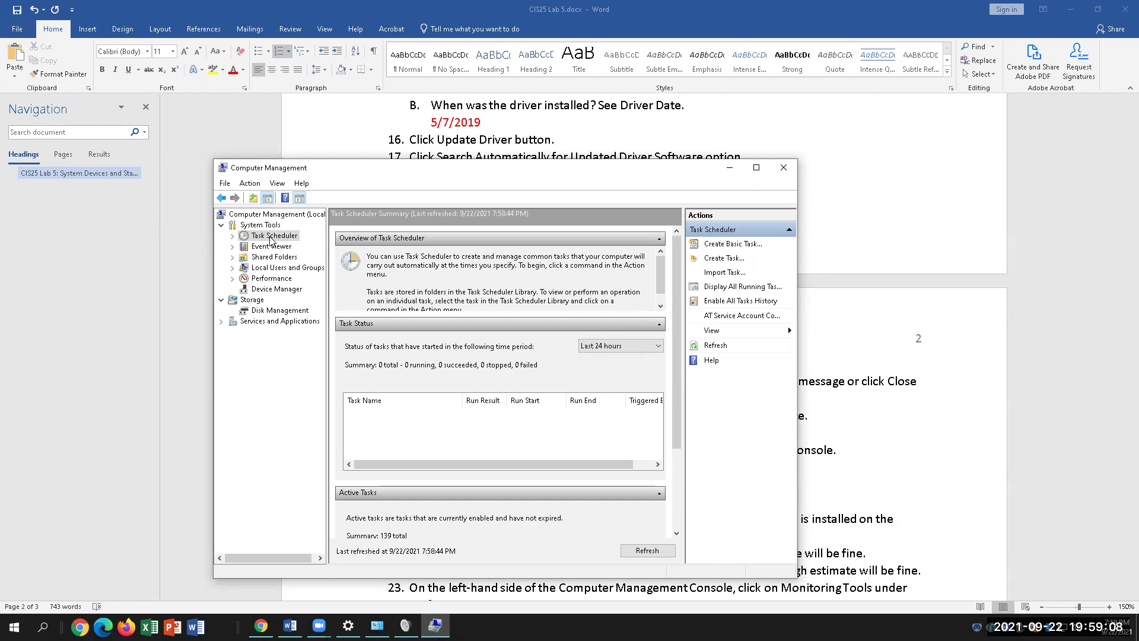
{"action": "left_click", "coordinate": [271, 245]}
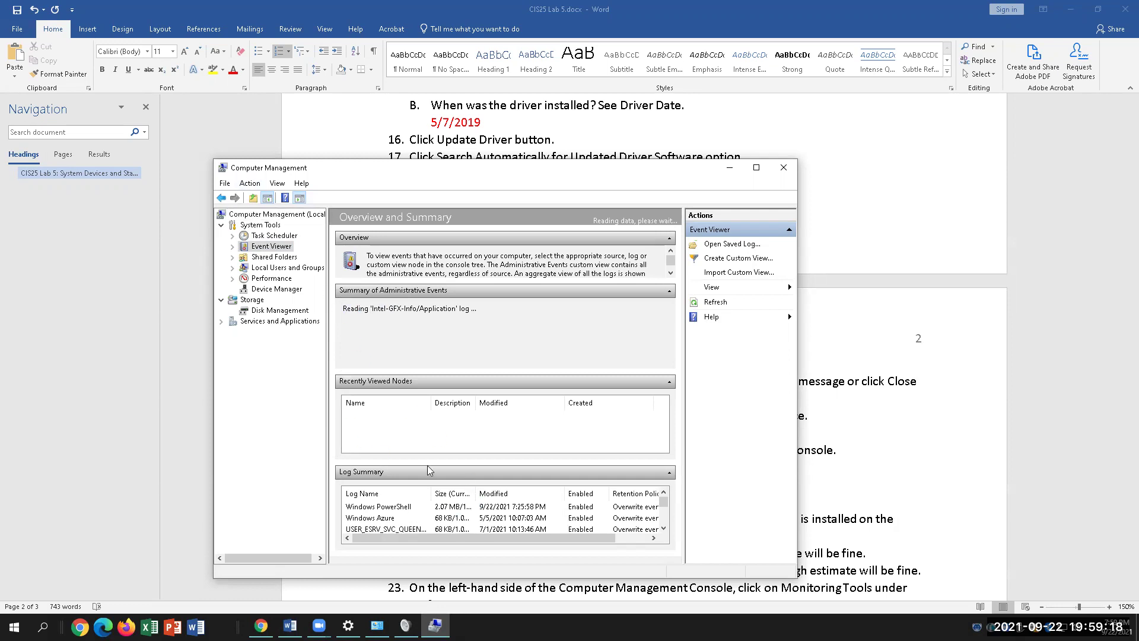
{"action": "left_click", "coordinate": [232, 247]}
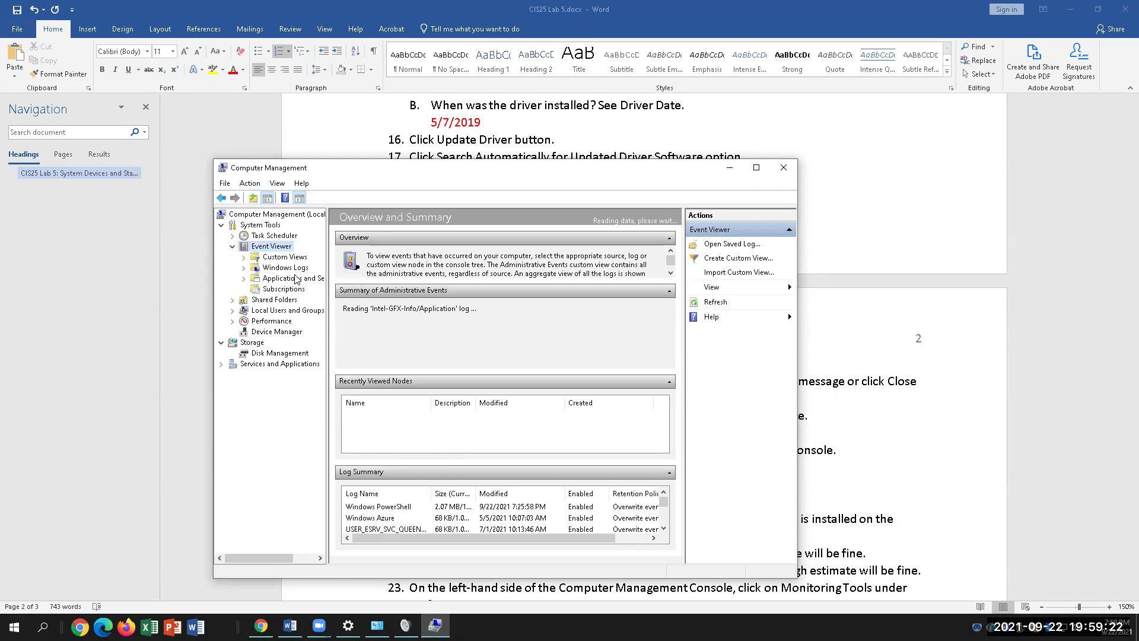
{"action": "left_click", "coordinate": [232, 246]}
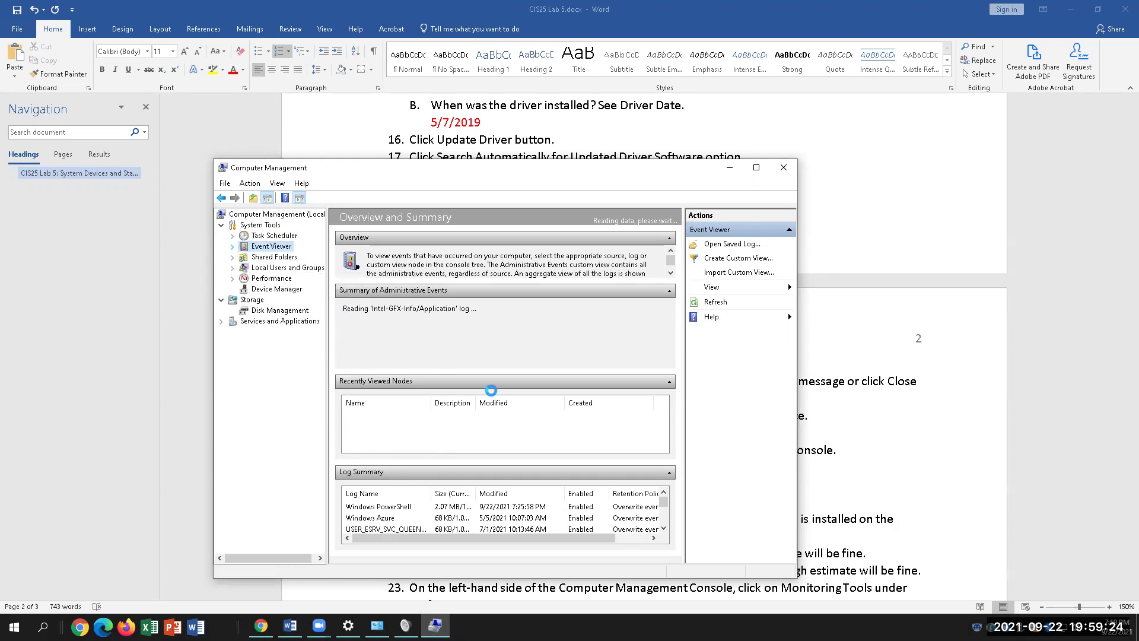
- Return to the Word lab document and place the cursor at the end of question 22A about available Mbytes
{"action": "key", "text": "alt+Tab"}
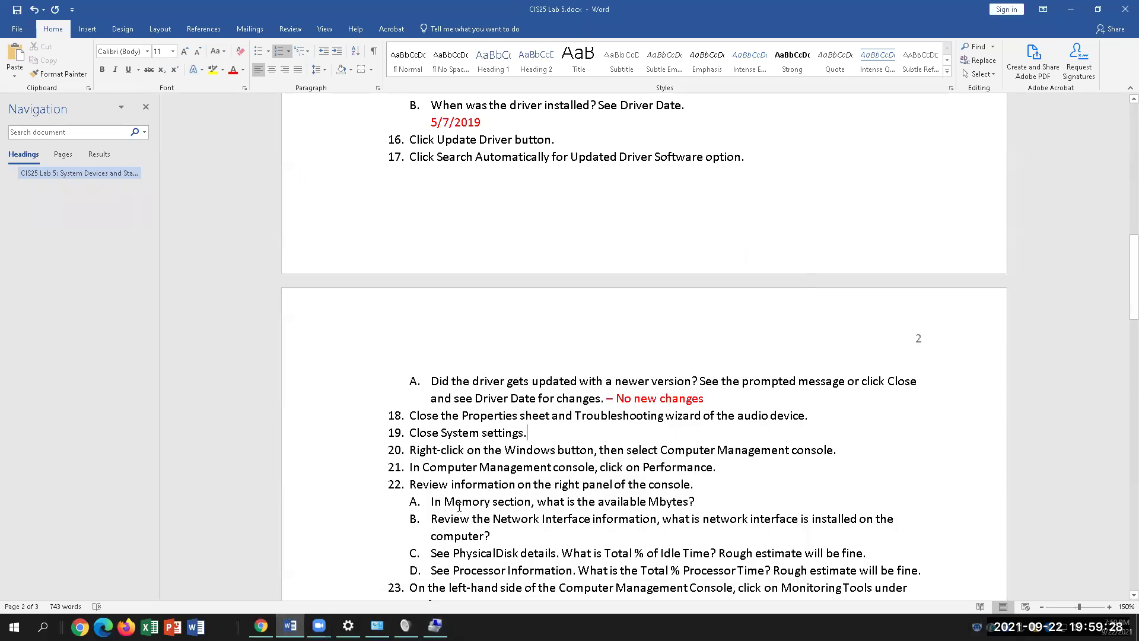
{"action": "scroll", "coordinate": [478, 499], "scroll_direction": "down", "scroll_amount": 3}
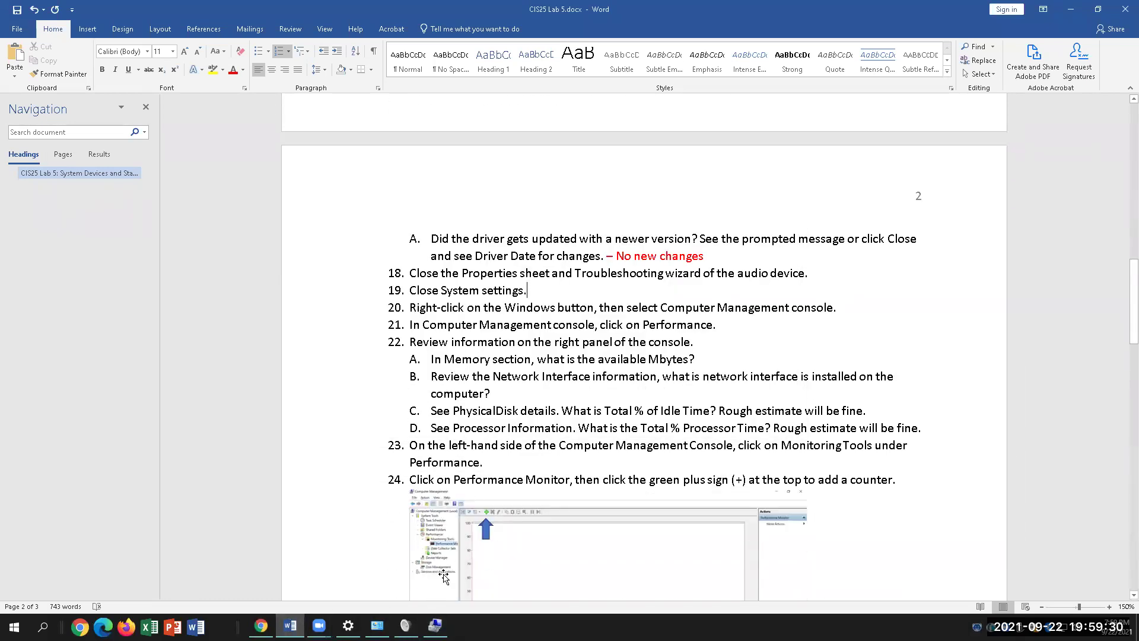
{"action": "left_click", "coordinate": [435, 626]}
{"action": "key", "text": "alt+Tab"}
{"action": "left_click", "coordinate": [716, 348]}
{"action": "left_click", "coordinate": [716, 356]}
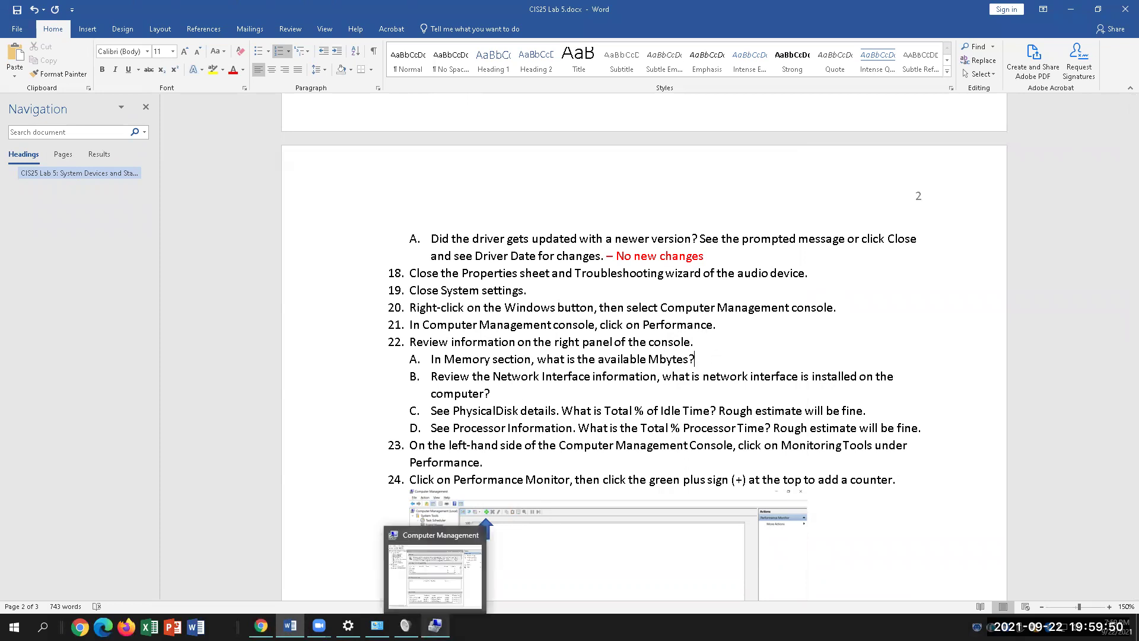
- Switch back to the Computer Management console and show the Performance overview with its System Summary
{"action": "left_click", "coordinate": [435, 626]}
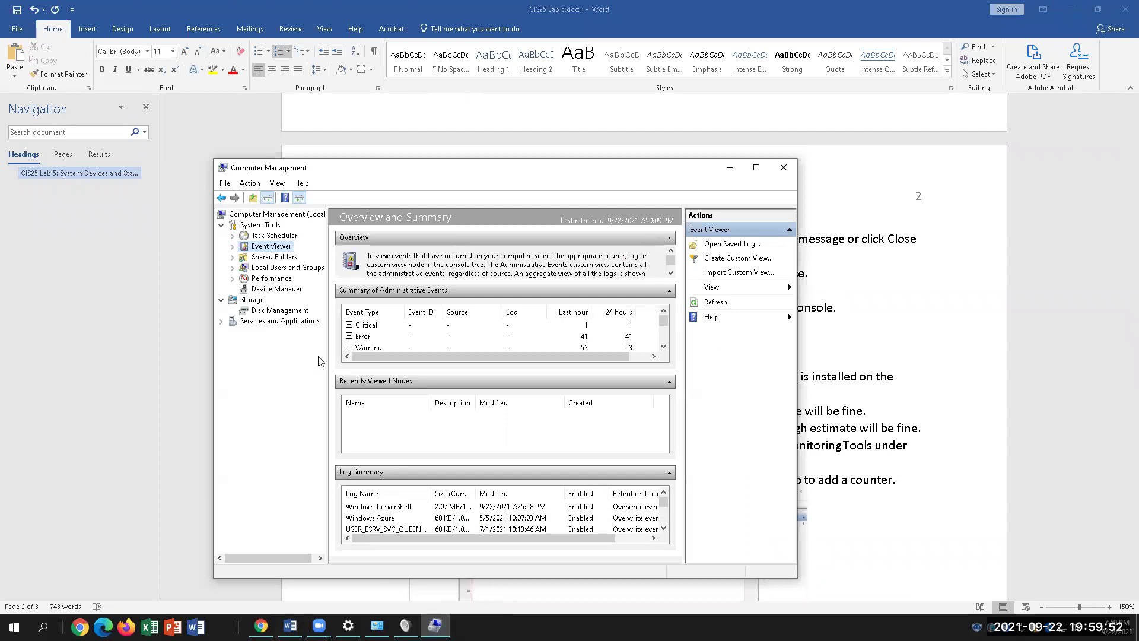
{"action": "left_click", "coordinate": [272, 279]}
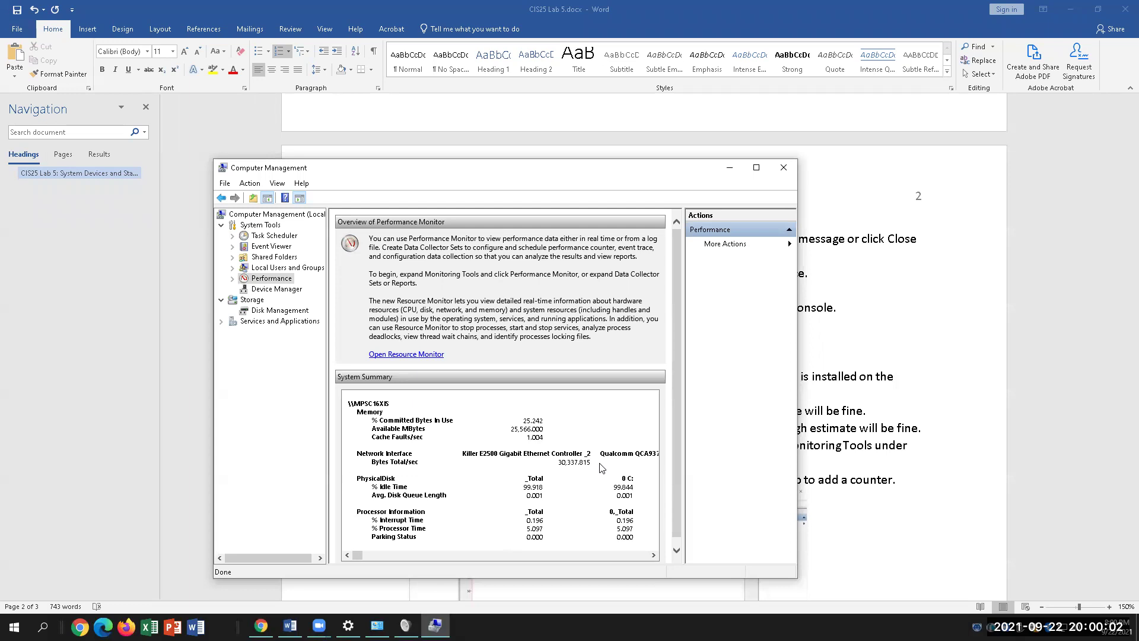
- Open Task Manager, show its Performance graphs, and move the window so it sits fully visible beside the console's System Summary
{"action": "right_click", "coordinate": [13, 627]}
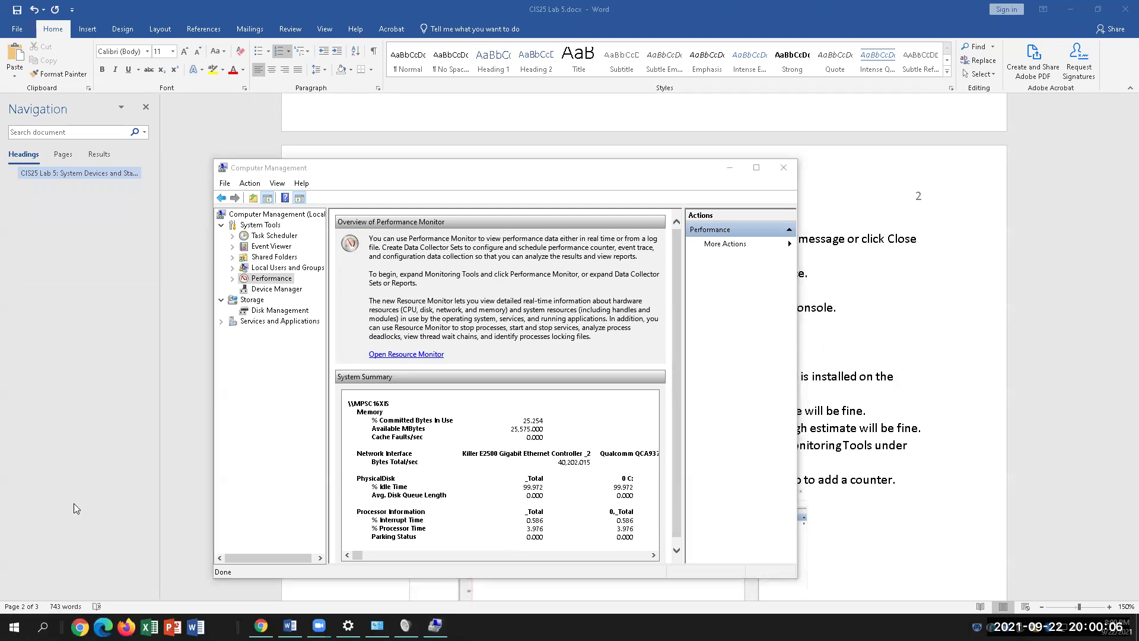
{"action": "left_click", "coordinate": [73, 498]}
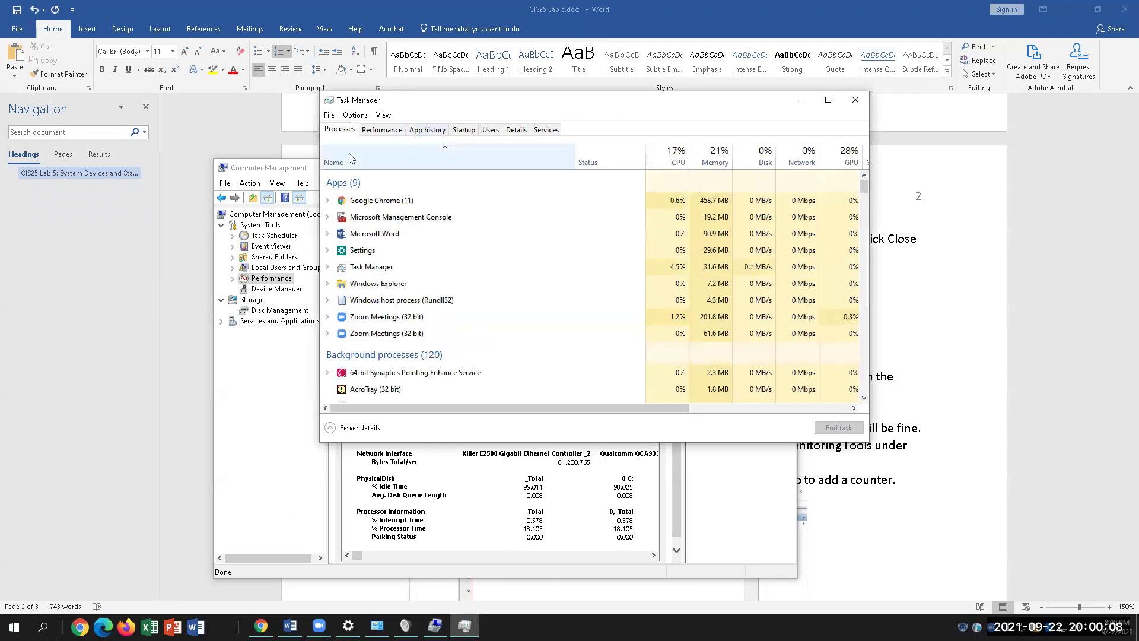
{"action": "left_click", "coordinate": [382, 129]}
{"action": "left_click_drag", "start_coordinate": [626, 110], "coordinate": [944, 125]}
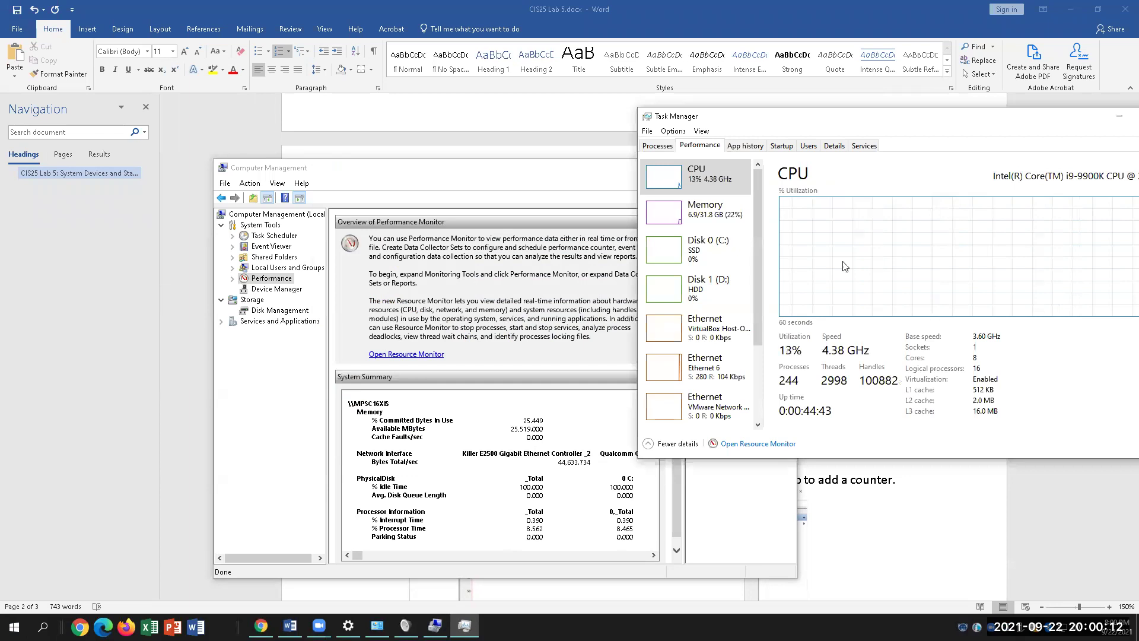
{"action": "left_click_drag", "start_coordinate": [834, 118], "coordinate": [700, 132]}
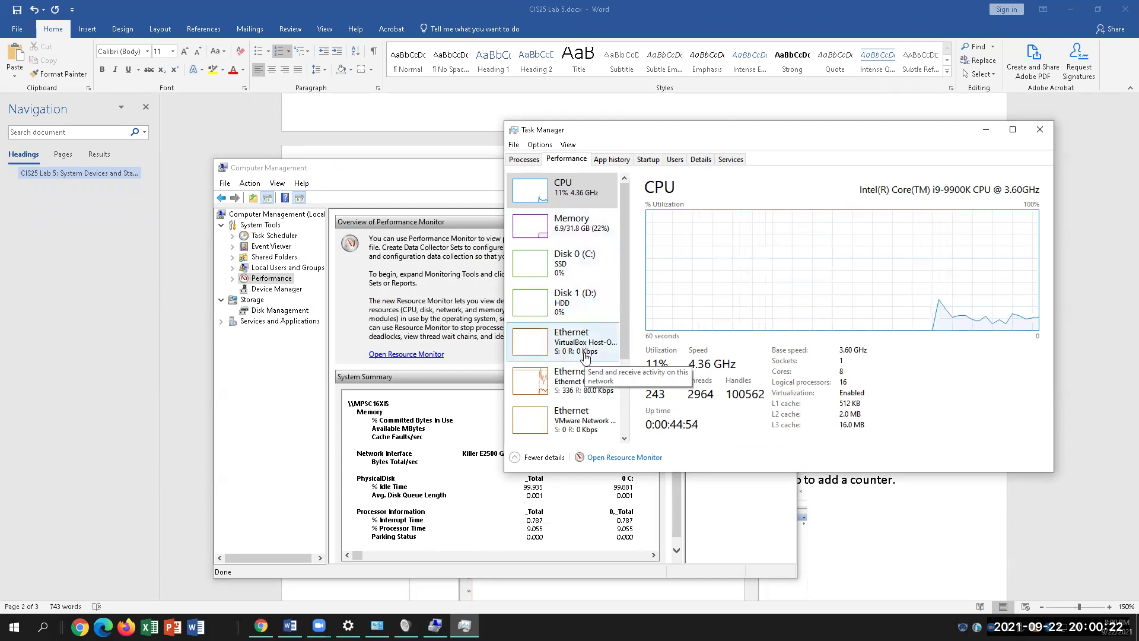
- Check Available MBytes in Computer Management's performance summary and enter "25,484,000 Mbytes" as the answer to question 22A in the Word document
{"action": "scroll", "coordinate": [586, 417], "scroll_direction": "down", "scroll_amount": 3}
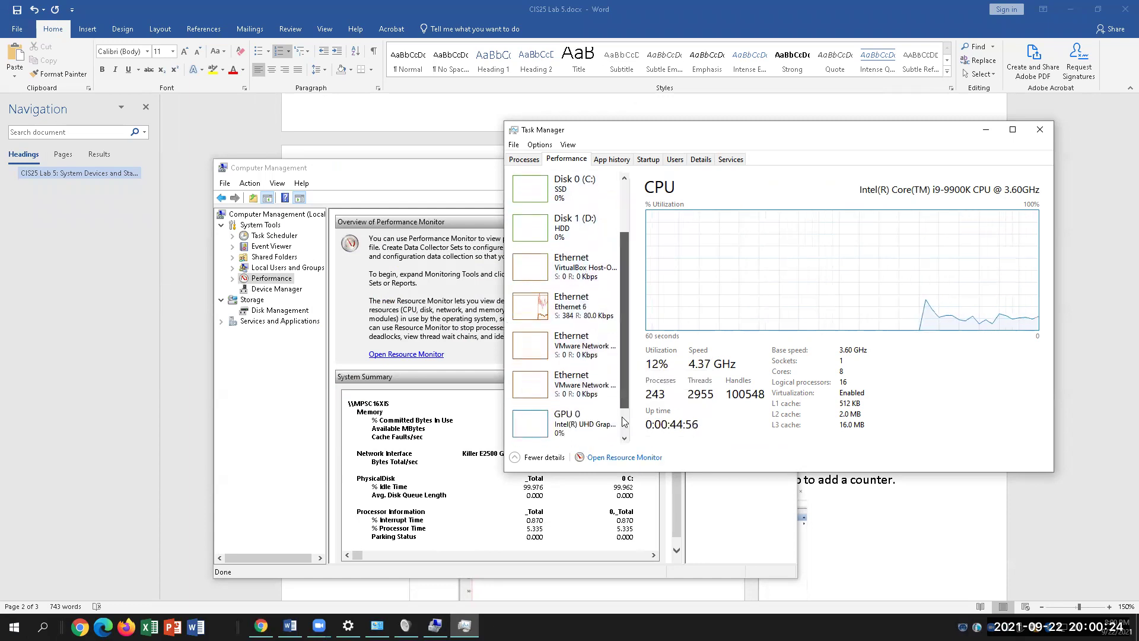
{"action": "left_click", "coordinate": [283, 455]}
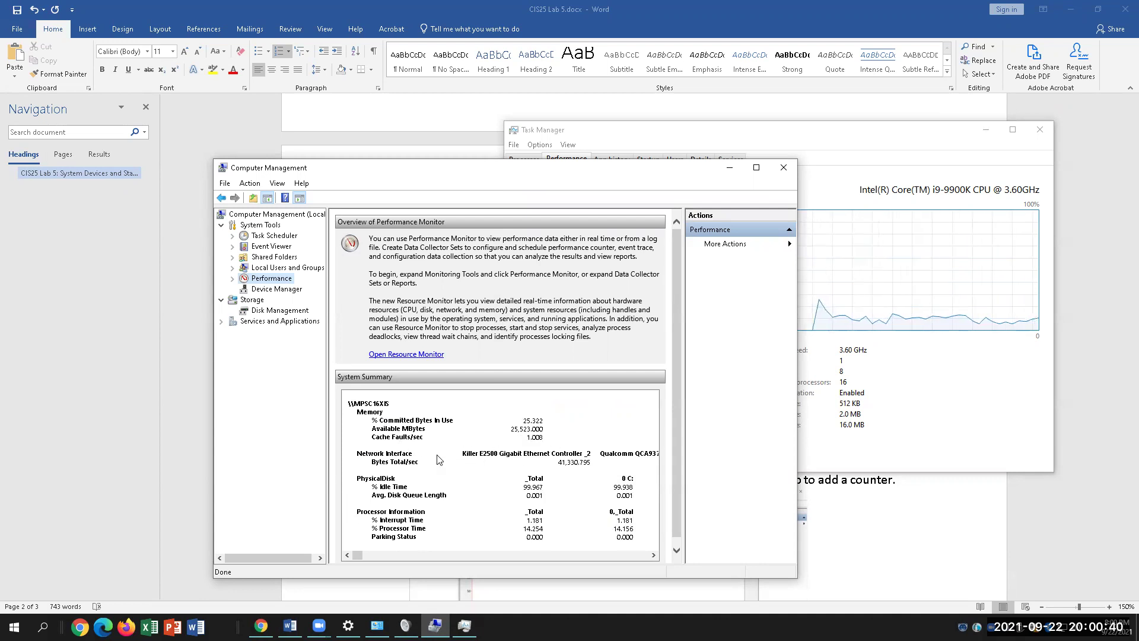
{"action": "left_click", "coordinate": [396, 430]}
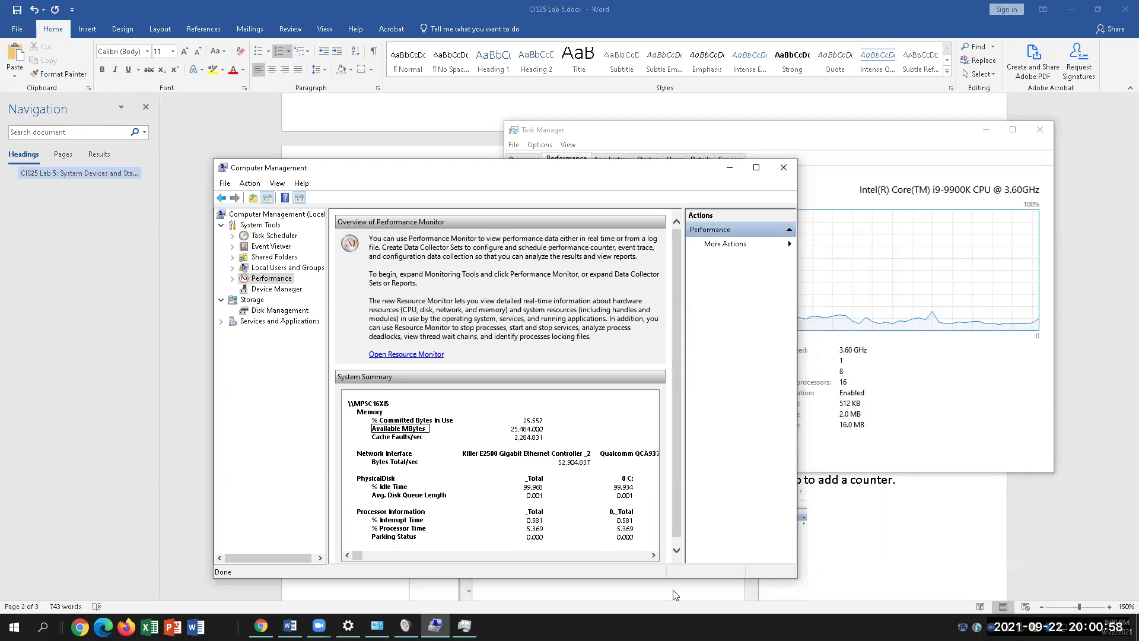
{"action": "left_click", "coordinate": [918, 608]}
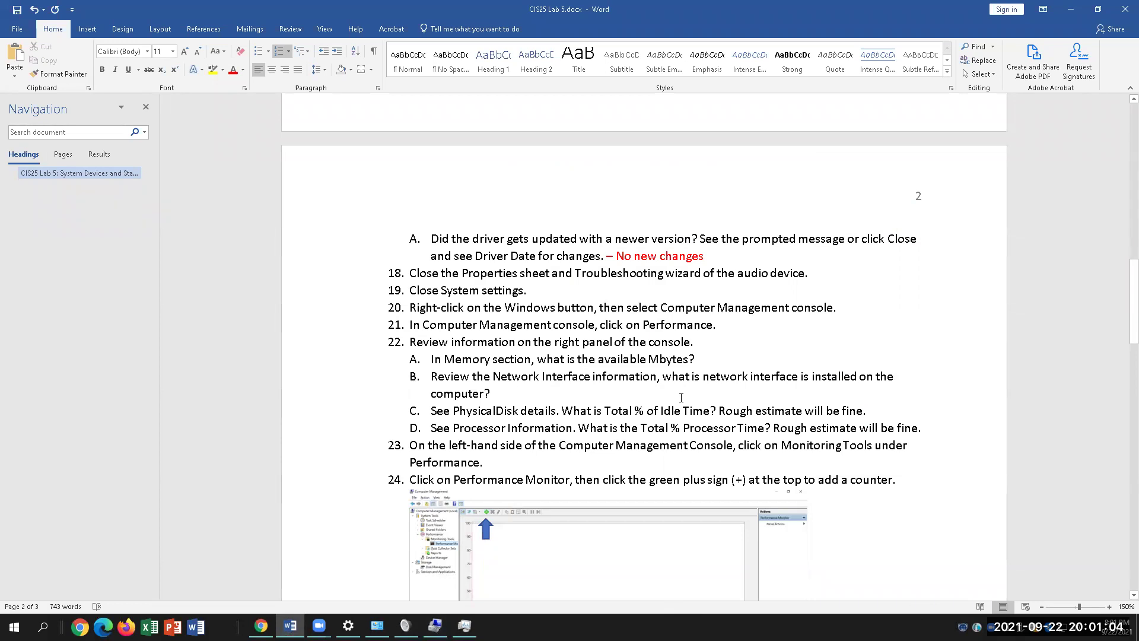
{"action": "type", "text": "25,484"}
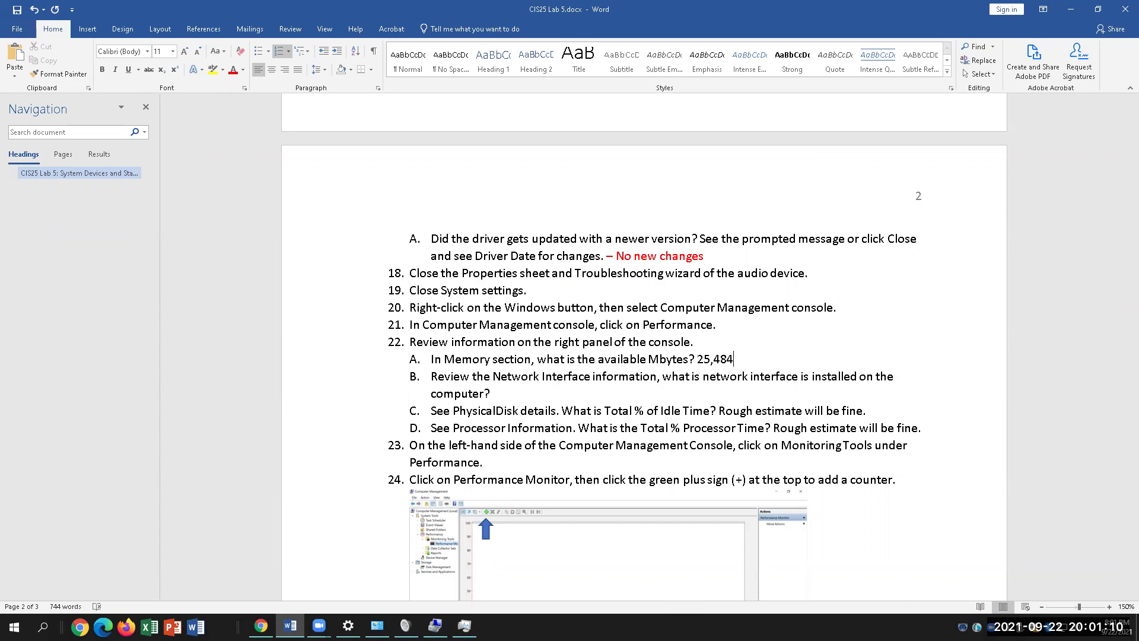
{"action": "type", "text": ",000 Mbytes"}
- Color the answer to question 22A red
{"action": "left_click_drag", "start_coordinate": [813, 360], "coordinate": [698, 360]}
{"action": "left_click", "coordinate": [233, 71]}
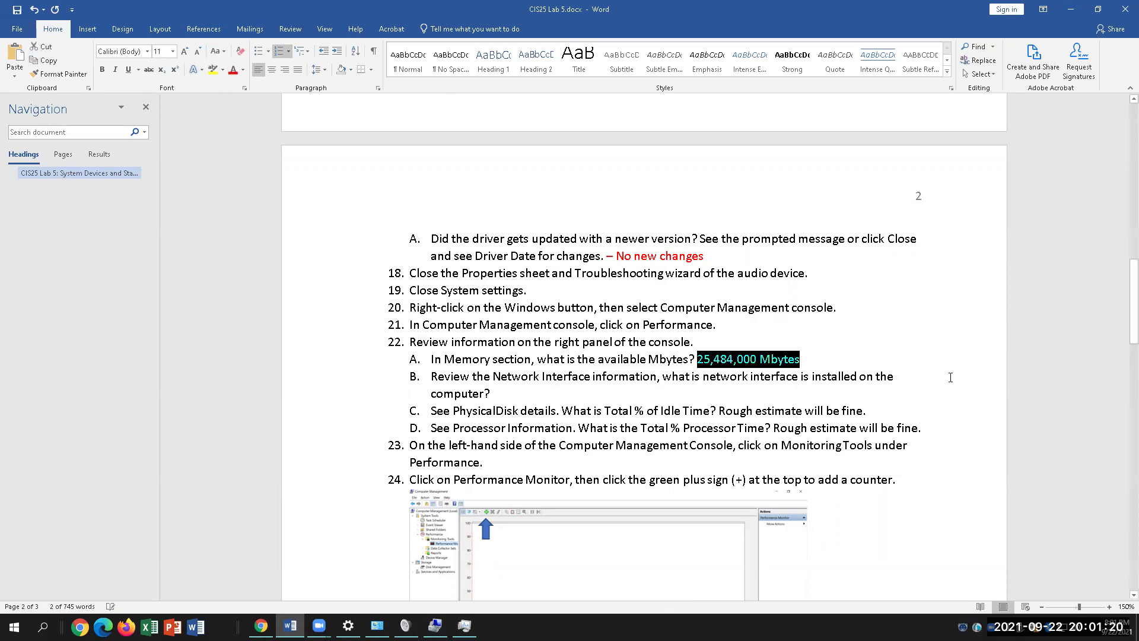
{"action": "left_click", "coordinate": [830, 356]}
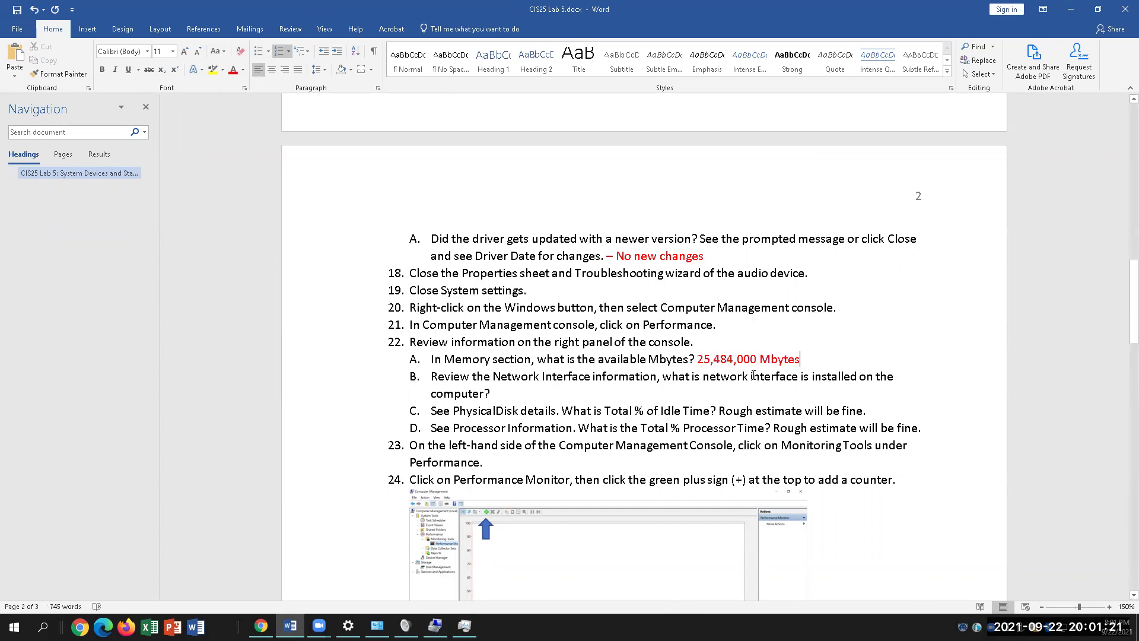
{"action": "left_click", "coordinate": [711, 359]}
{"action": "left_click", "coordinate": [807, 365]}
- Check the network interface figures in Computer Management and enter 40,300,000 as the answer to question 22B in the Word document
{"action": "mouse_move", "coordinate": [435, 624]}
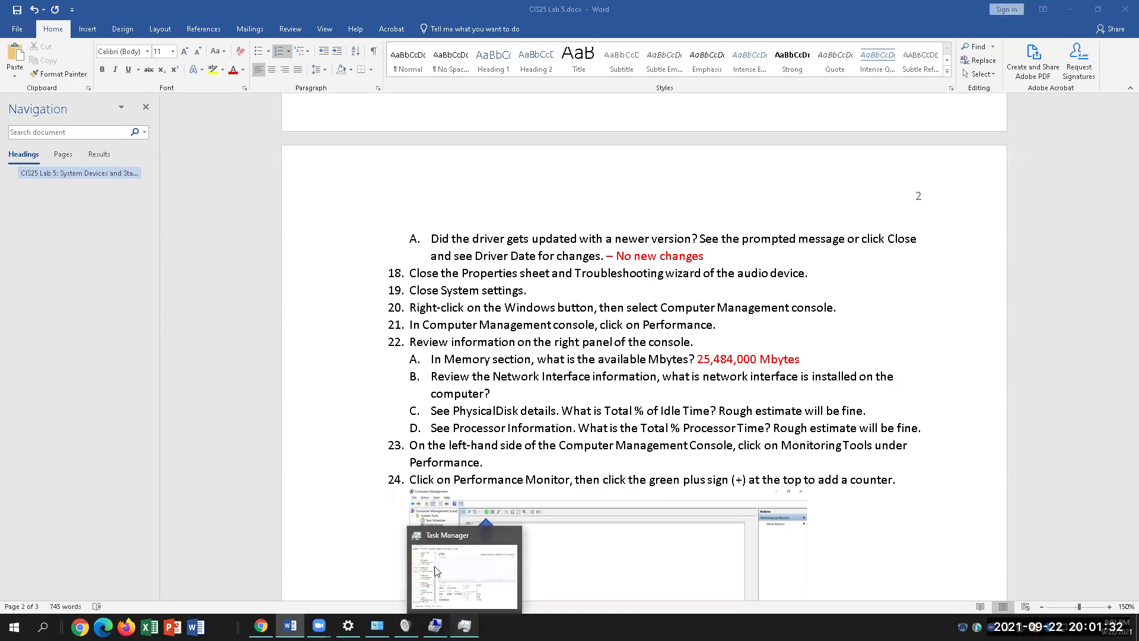
{"action": "left_click", "coordinate": [438, 571]}
{"action": "left_click", "coordinate": [436, 624]}
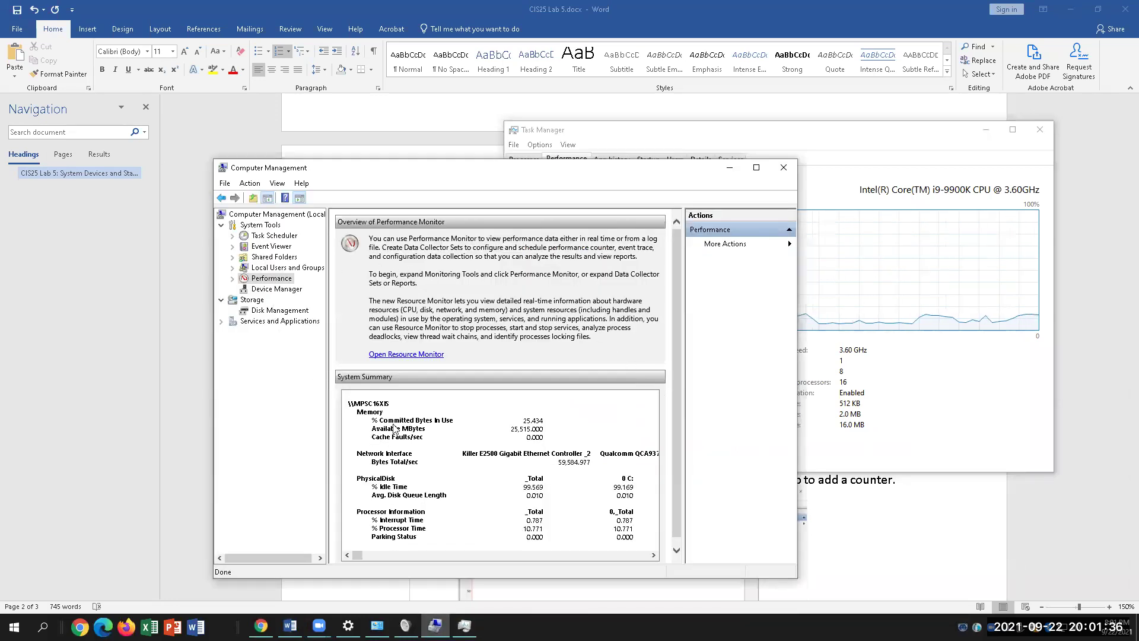
{"action": "left_click", "coordinate": [371, 411]}
{"action": "left_click", "coordinate": [414, 431]}
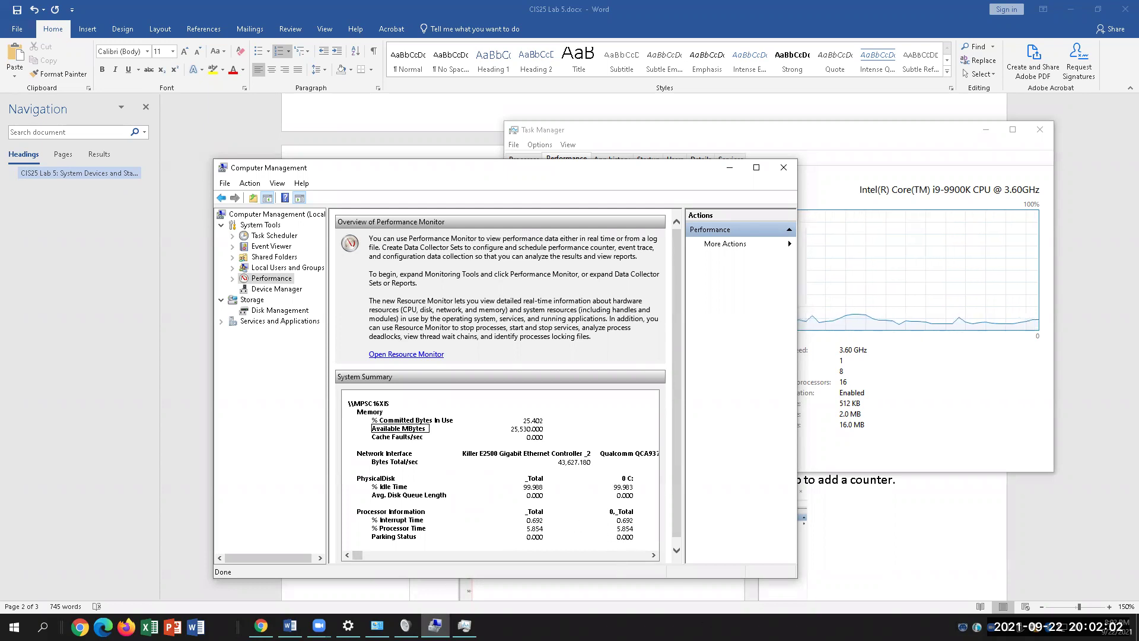
{"action": "key", "text": "alt+Tab"}
{"action": "left_click", "coordinate": [547, 394]}
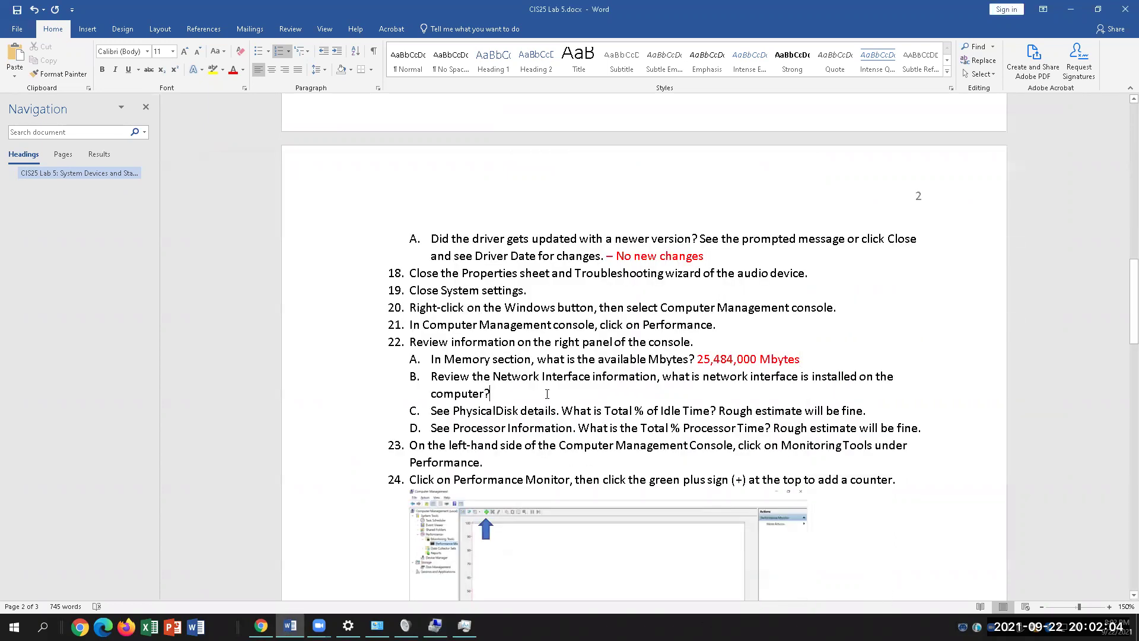
{"action": "type", "text": "40"}
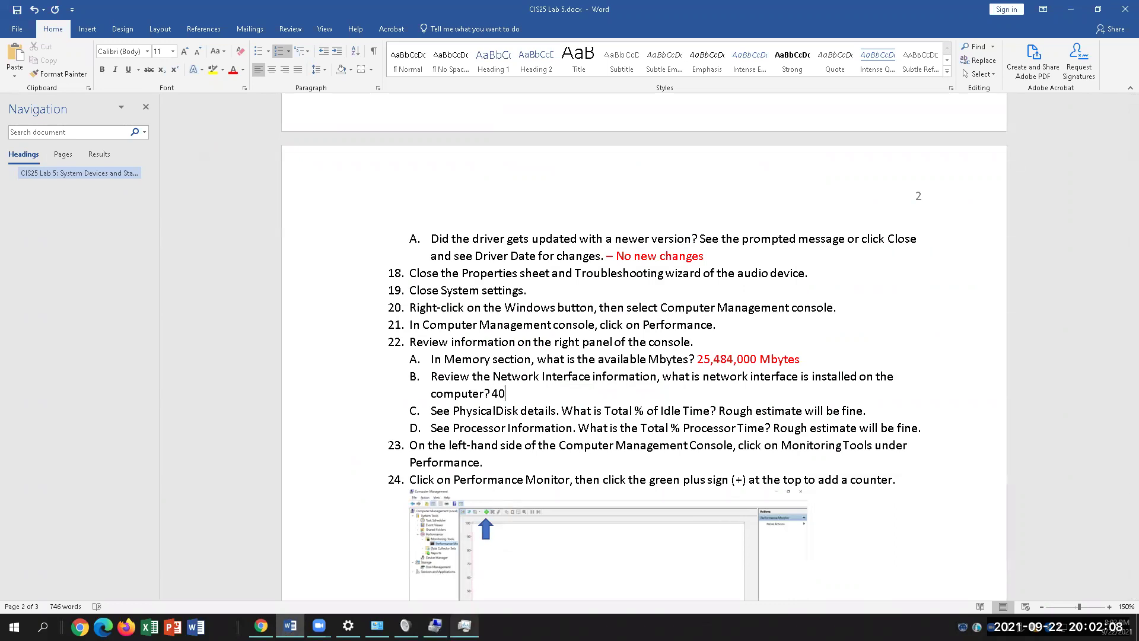
{"action": "left_click", "coordinate": [464, 626]}
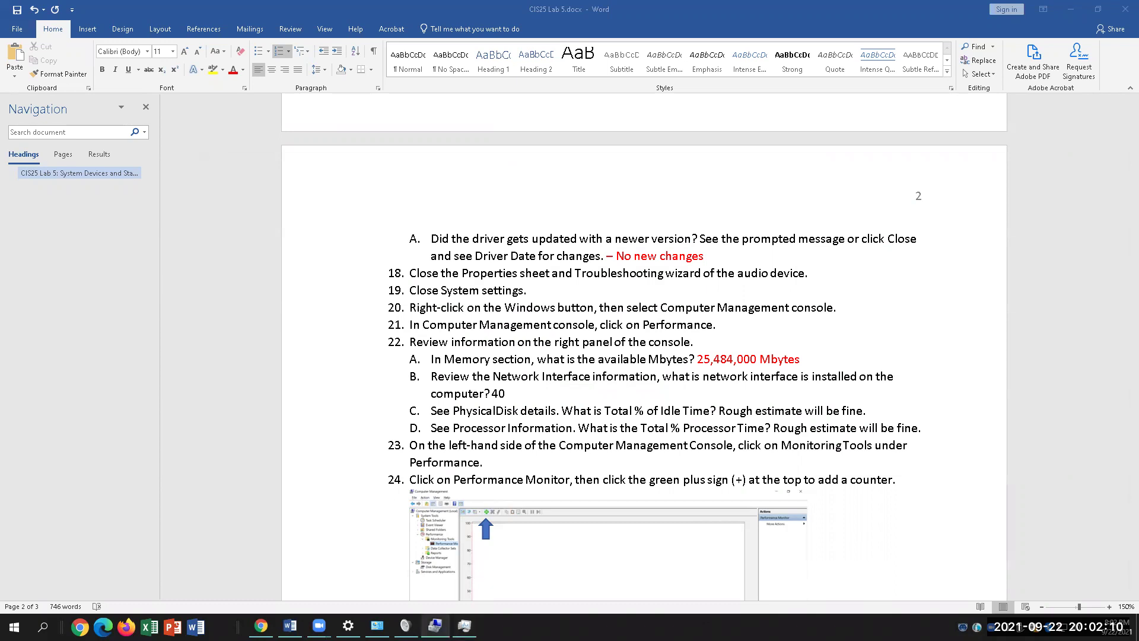
{"action": "left_click", "coordinate": [435, 626]}
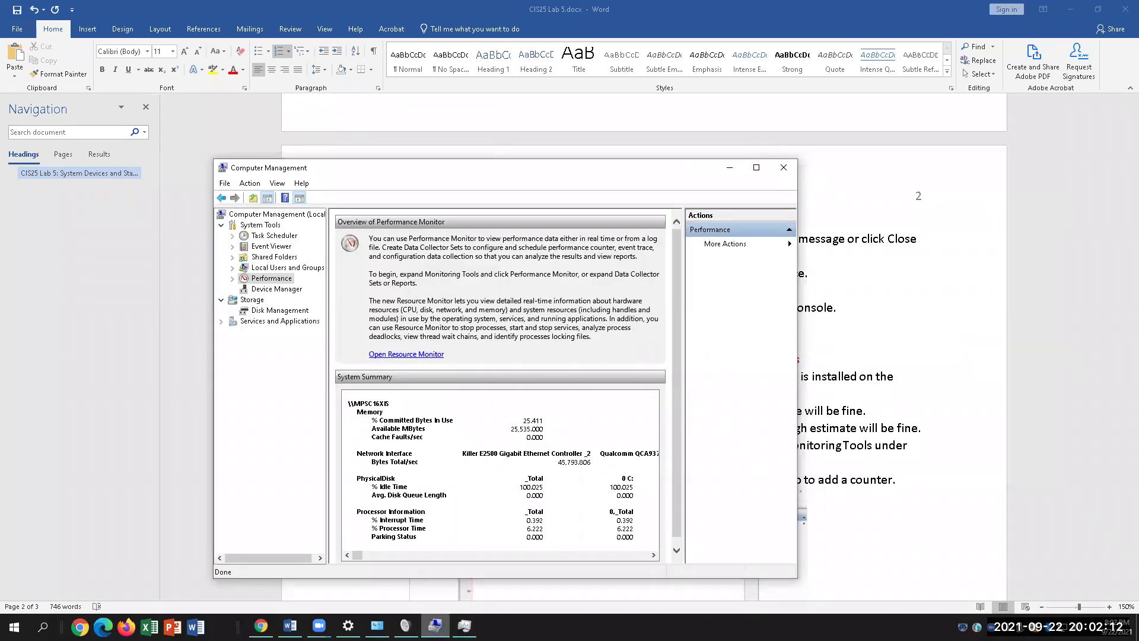
{"action": "key", "text": "alt+Tab"}
{"action": "type", "text": "40,300,000"}
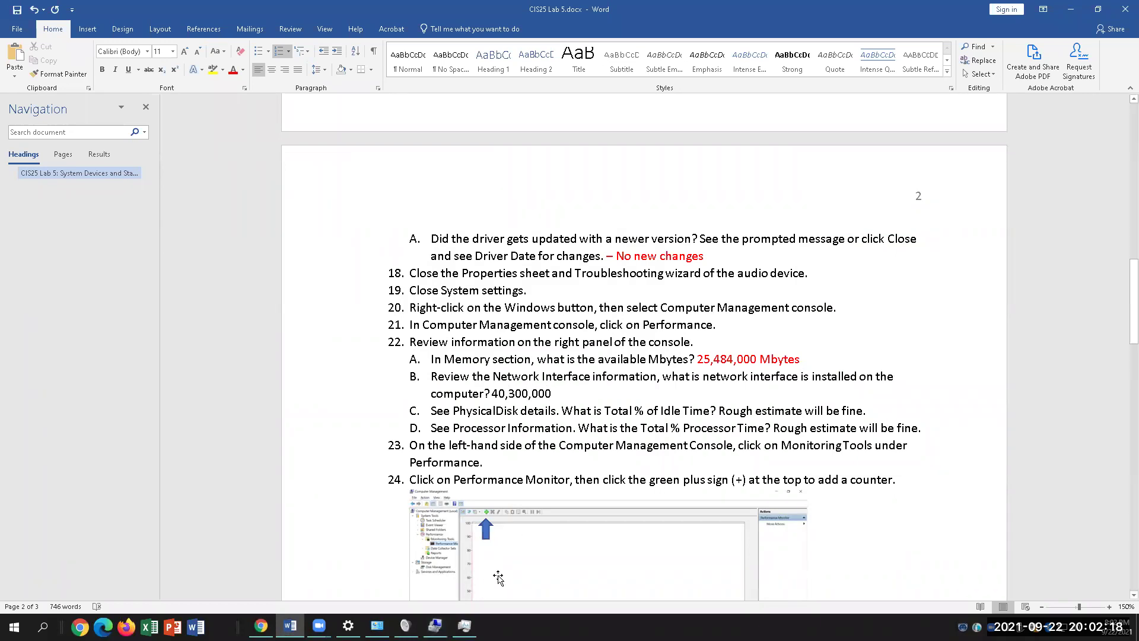
- Apply red font color to the whole answer to question 22B
{"action": "key", "text": "shift+Left"}
{"action": "key", "text": "shift+Left"}
{"action": "key", "text": "shift+Left"}
{"action": "key", "text": "shift+Left"}
{"action": "key", "text": "shift+Left"}
{"action": "key", "text": "shift+Left"}
{"action": "key", "text": "shift+Left"}
{"action": "key", "text": "shift+Left"}
{"action": "key", "text": "shift+Left"}
{"action": "key", "text": "shift+Left"}
{"action": "left_click", "coordinate": [234, 71]}
{"action": "left_click", "coordinate": [673, 410]}
- Check the PhysicalDisk total idle time in Computer Management and answer question 22C in the Word document with 99% in red
{"action": "left_click", "coordinate": [465, 626]}
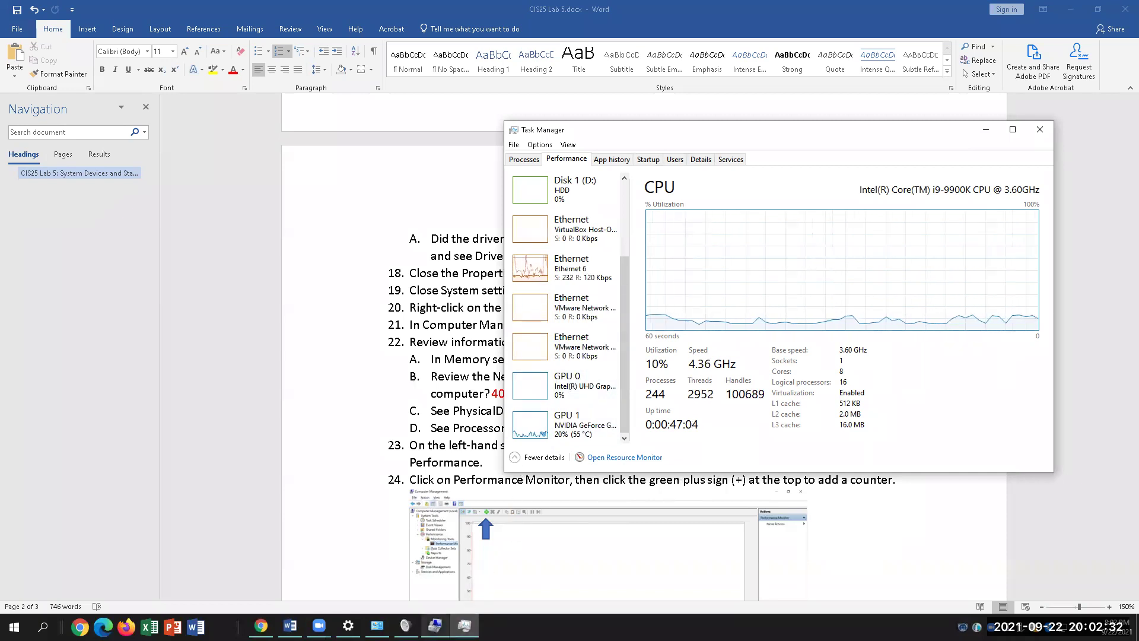
{"action": "left_click", "coordinate": [435, 625]}
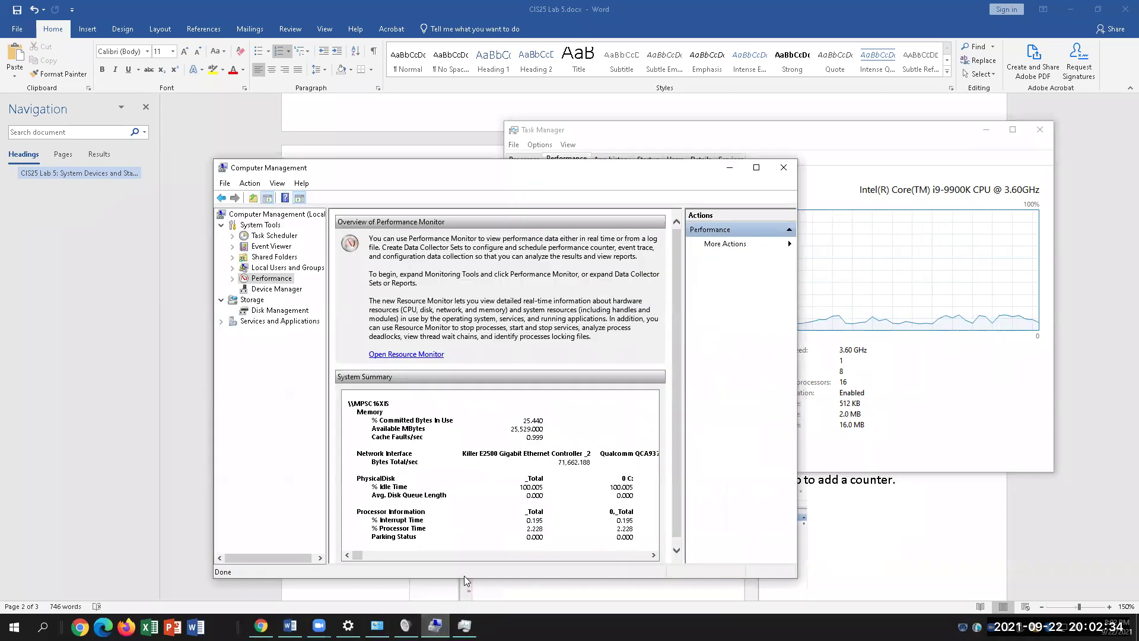
{"action": "left_click", "coordinate": [392, 482]}
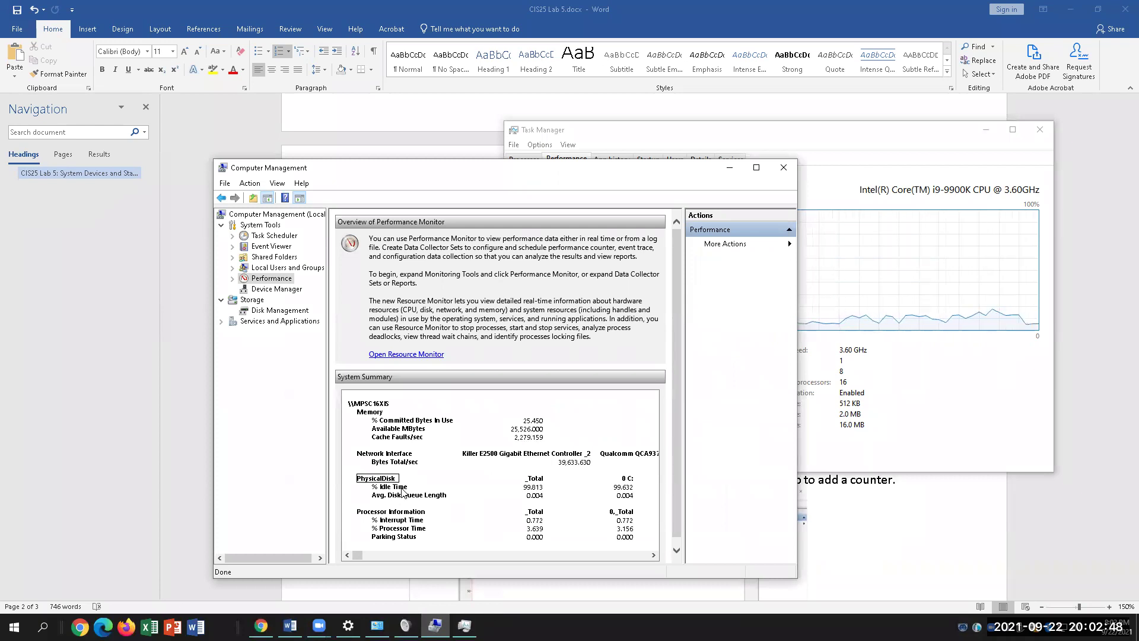
{"action": "left_click", "coordinate": [412, 497]}
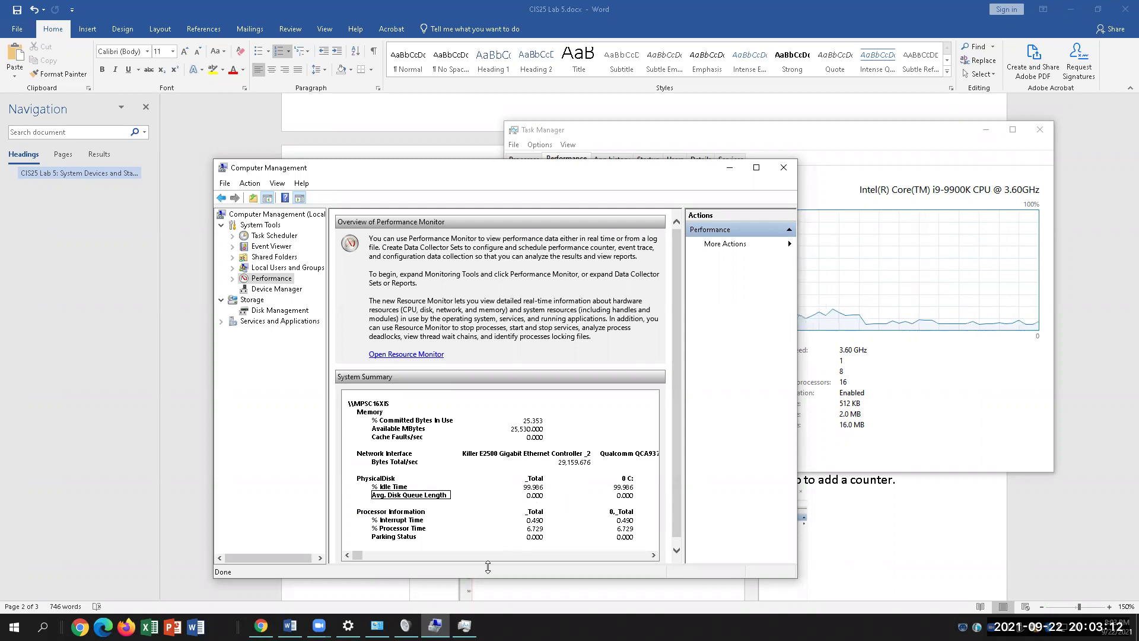
{"action": "left_click", "coordinate": [290, 626]}
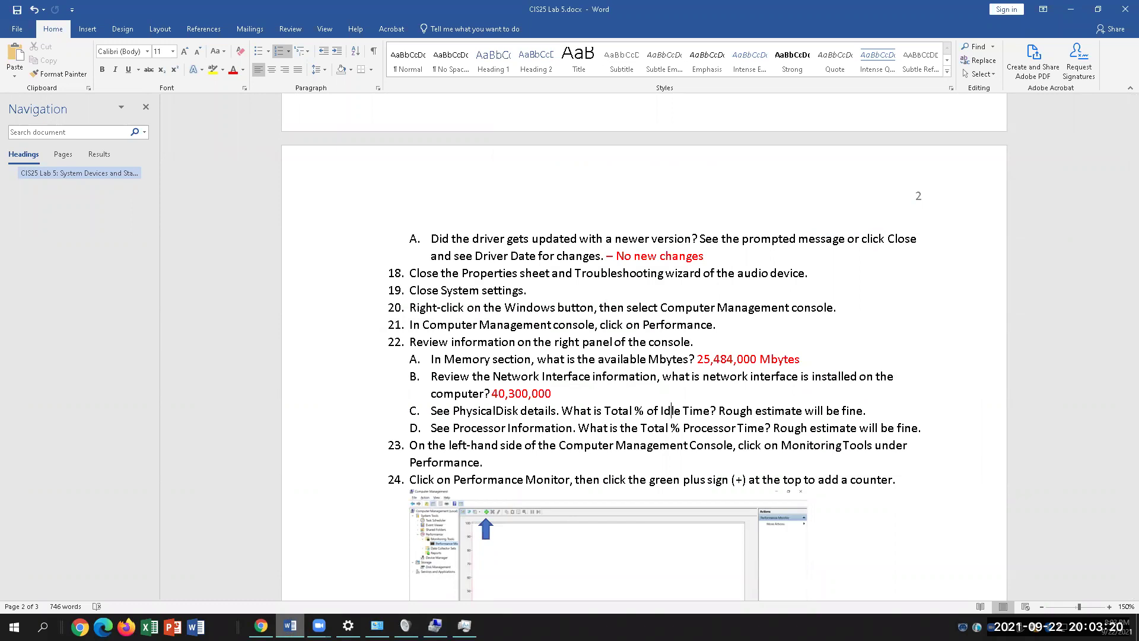
{"action": "key", "text": "alt+Tab"}
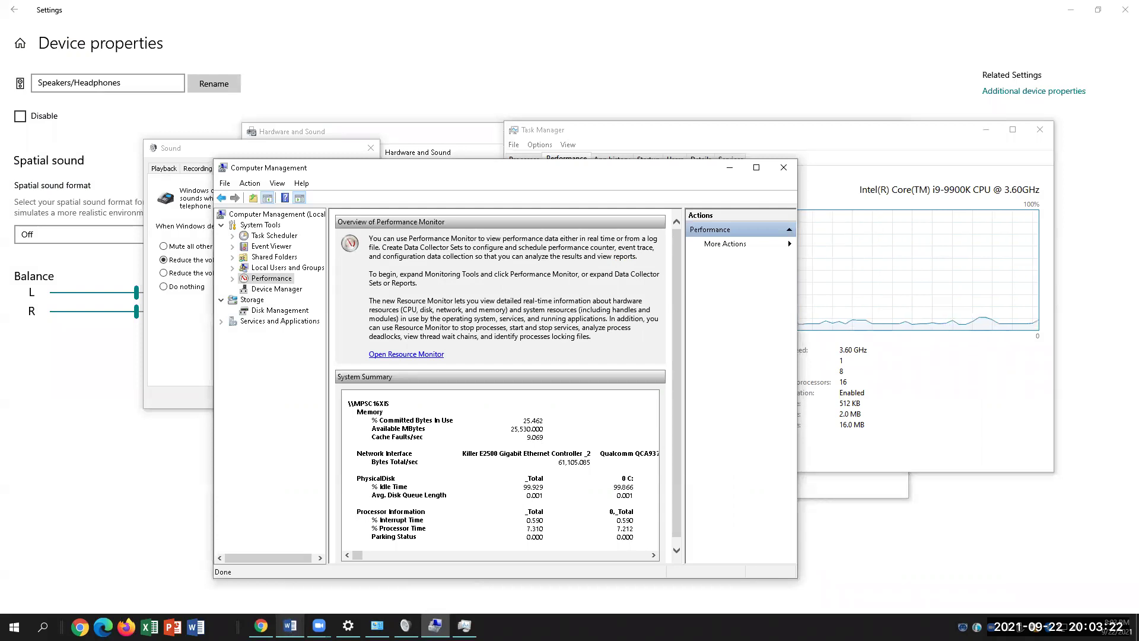
{"action": "key", "text": "alt+Tab"}
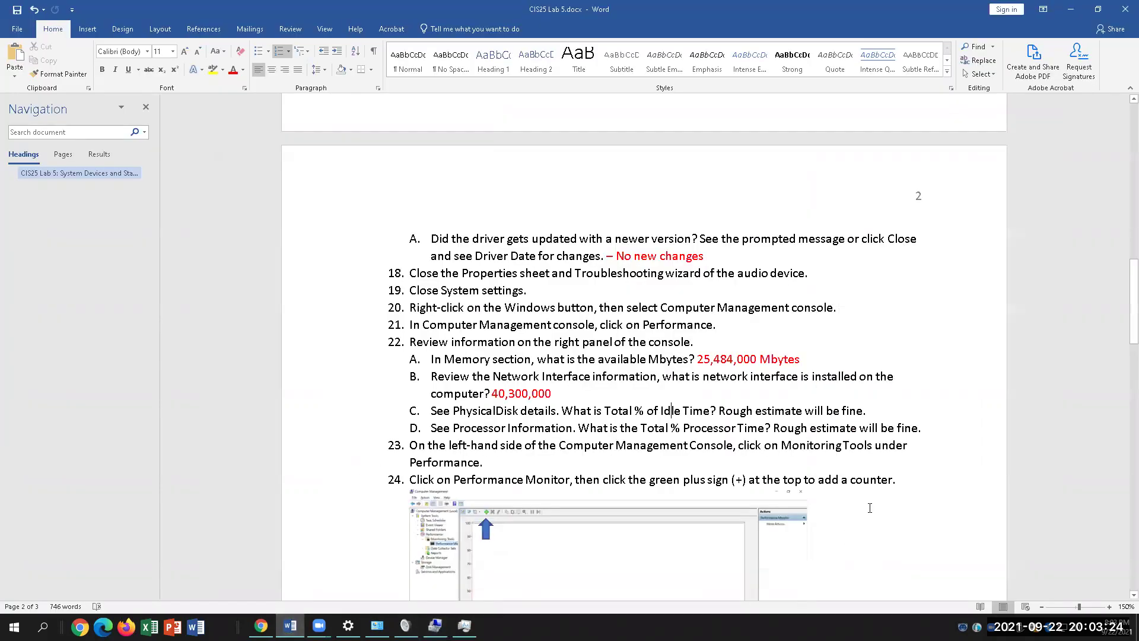
{"action": "left_click", "coordinate": [893, 411]}
{"action": "type", "text": "99%"}
{"action": "double_click", "coordinate": [908, 415]}
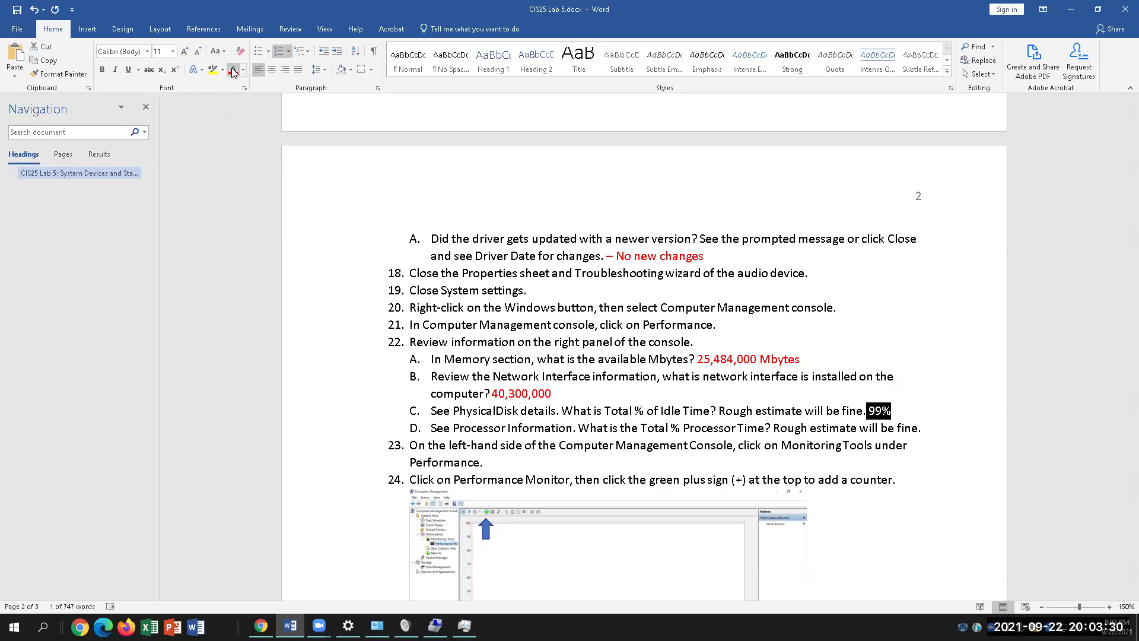
{"action": "left_click", "coordinate": [953, 416]}
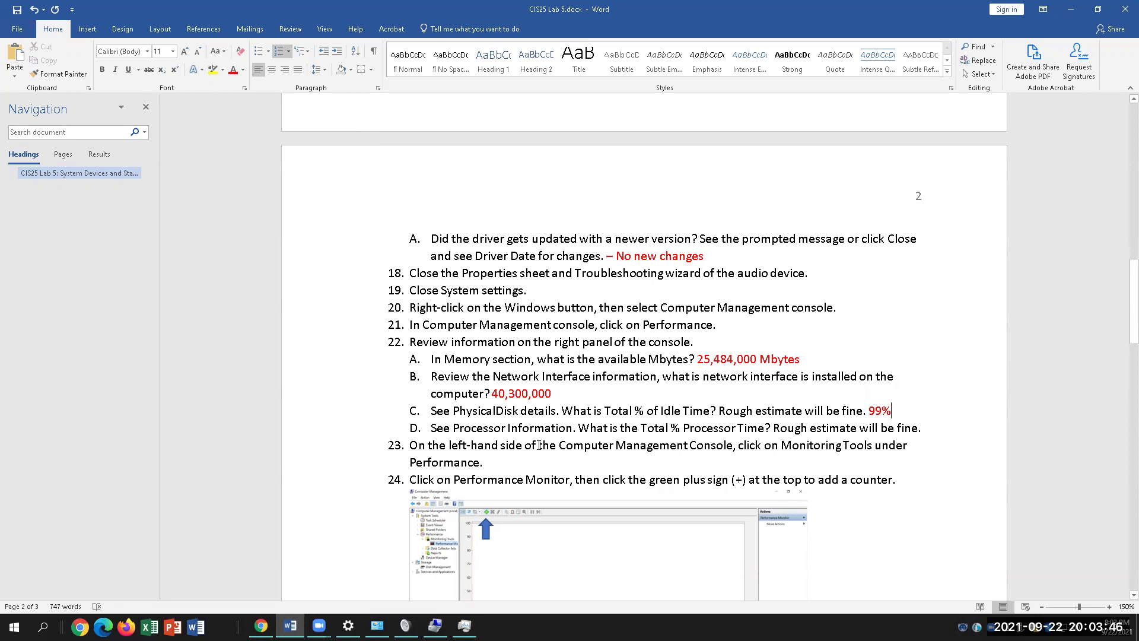
- Check the total processor time in Computer Management and answer question 22D in the Word document with 4.0% in red
{"action": "left_click", "coordinate": [558, 428]}
{"action": "left_click", "coordinate": [464, 625]}
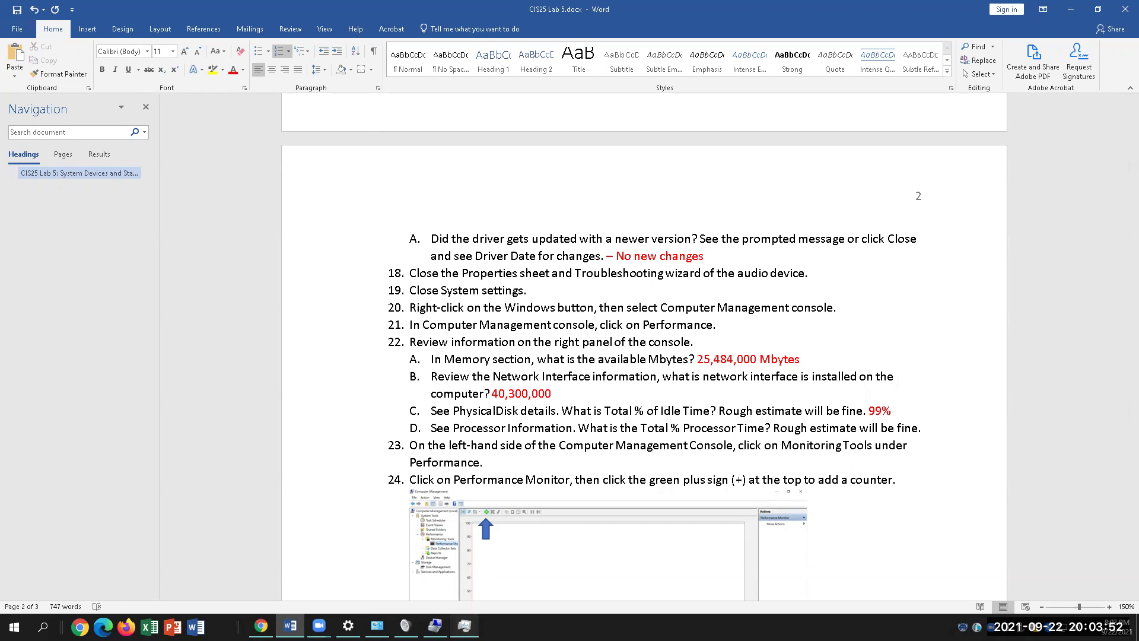
{"action": "left_click", "coordinate": [435, 626]}
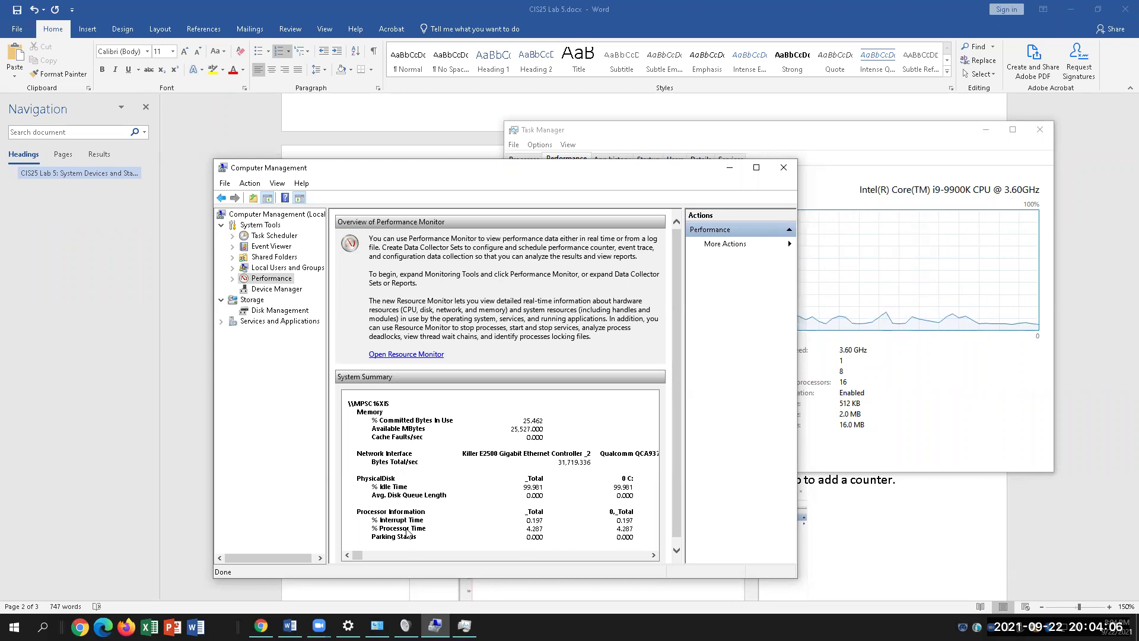
{"action": "mouse_move", "coordinate": [361, 560]}
{"action": "left_mouse_down"}
{"action": "mouse_move", "coordinate": [591, 557]}
{"action": "mouse_move", "coordinate": [369, 576]}
{"action": "left_mouse_up"}
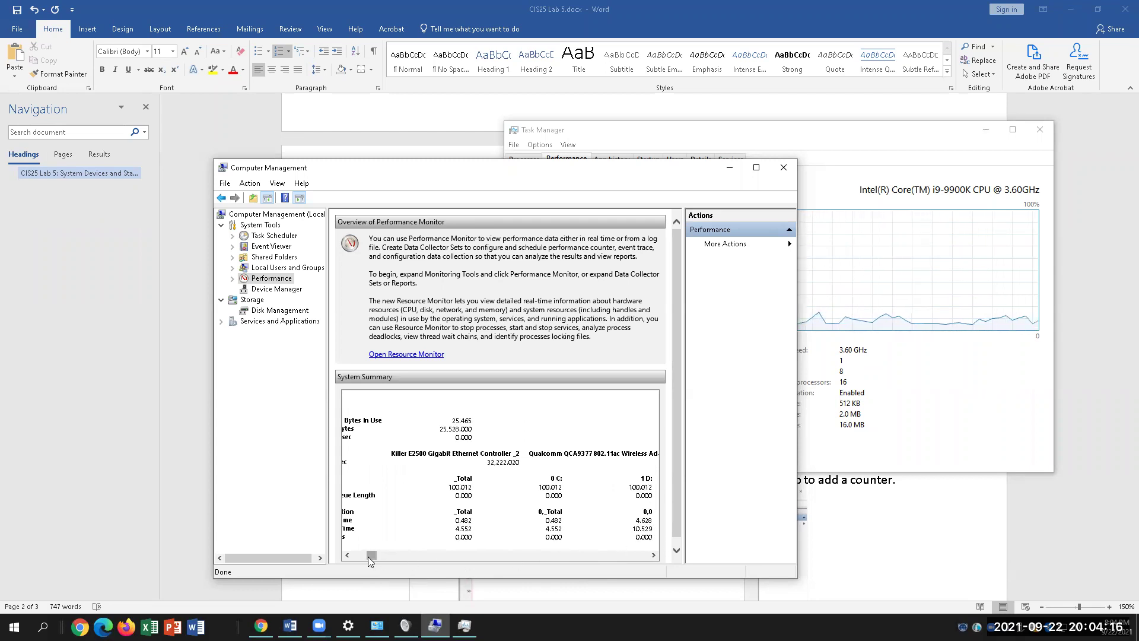
{"action": "left_click_drag", "start_coordinate": [368, 556], "coordinate": [358, 556]}
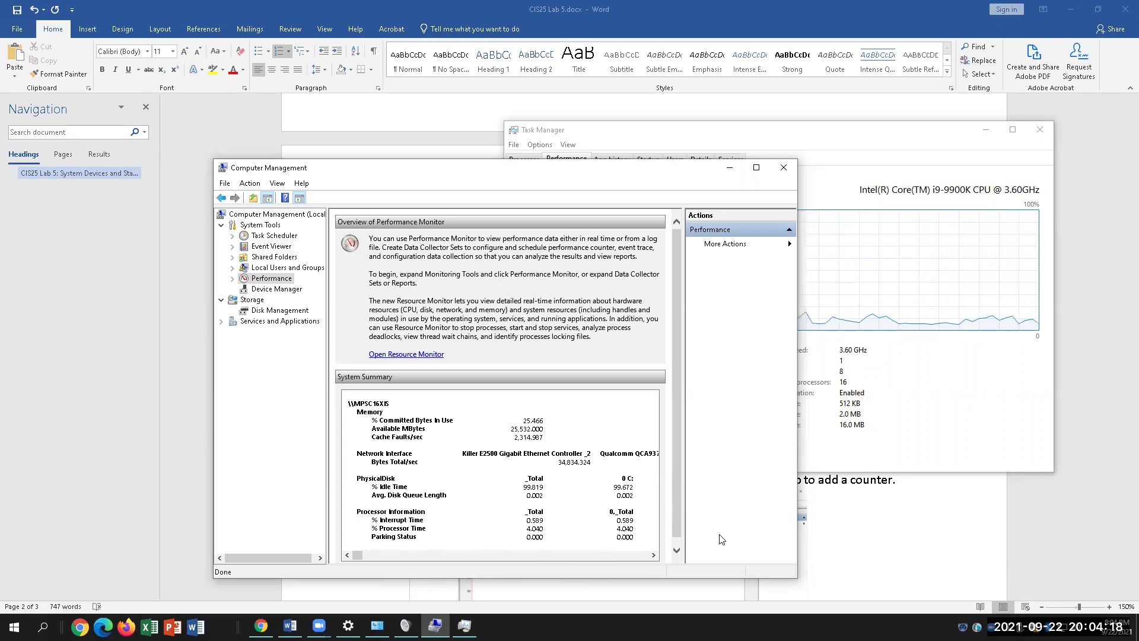
{"action": "left_click", "coordinate": [906, 540]}
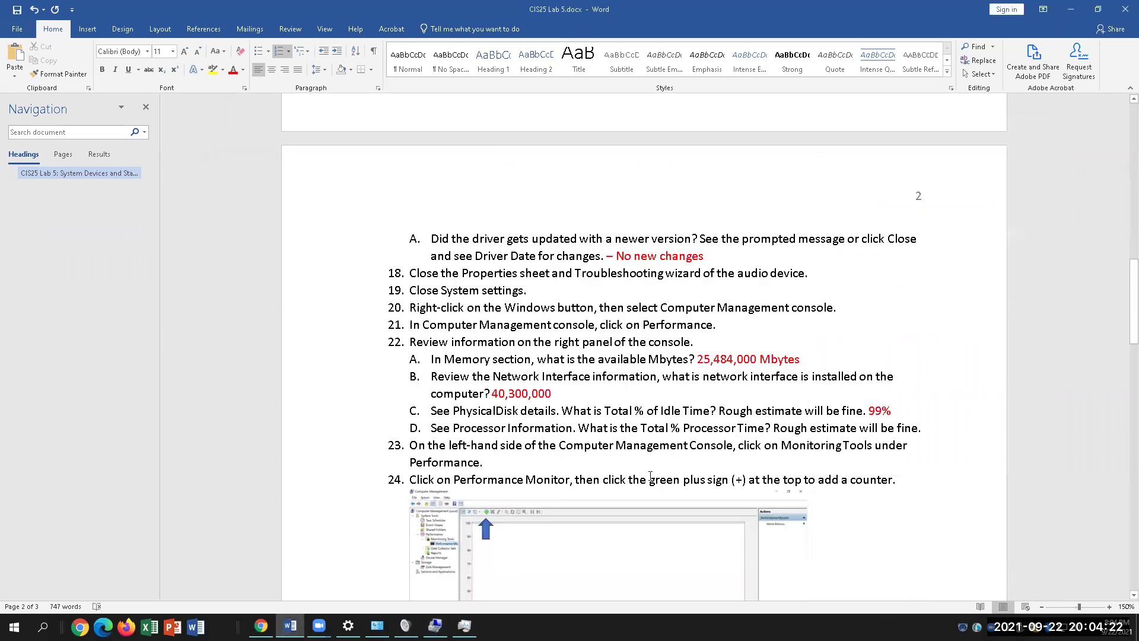
{"action": "left_click", "coordinate": [940, 428]}
{"action": "key", "text": "Return"}
{"action": "type", "text": "4.0"}
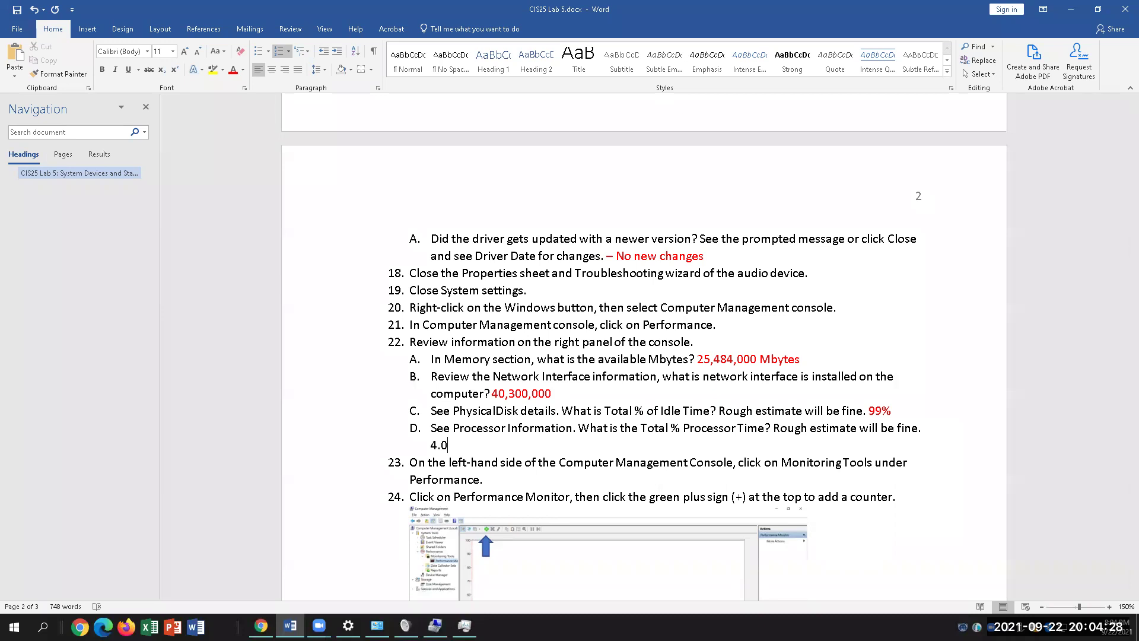
{"action": "type", "text": "%"}
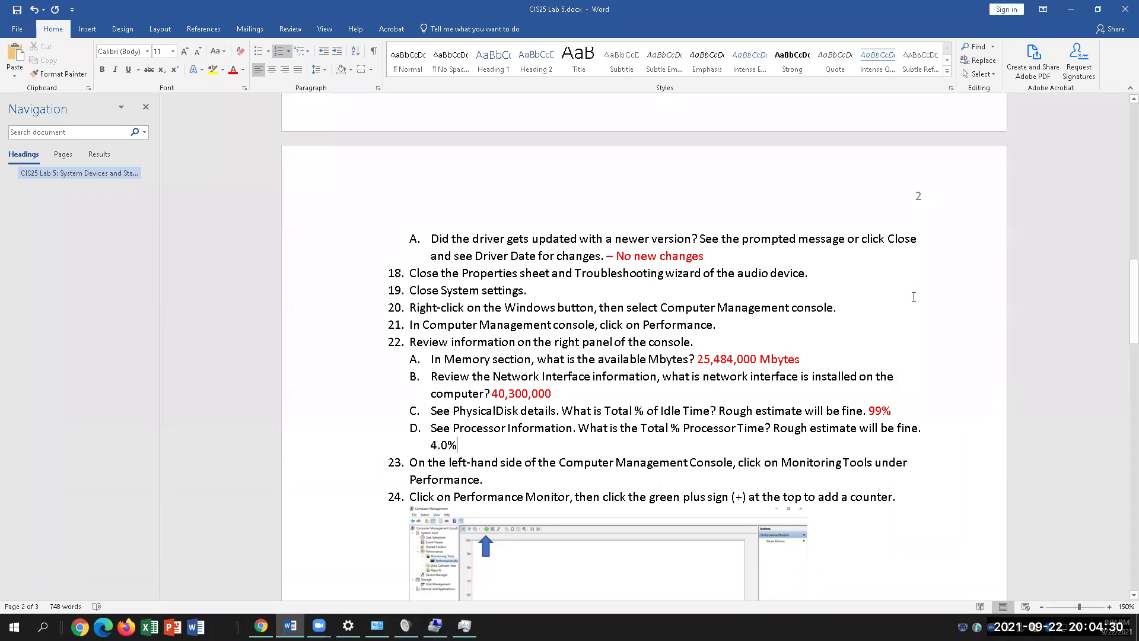
{"action": "left_click_drag", "start_coordinate": [457, 445], "coordinate": [431, 445]}
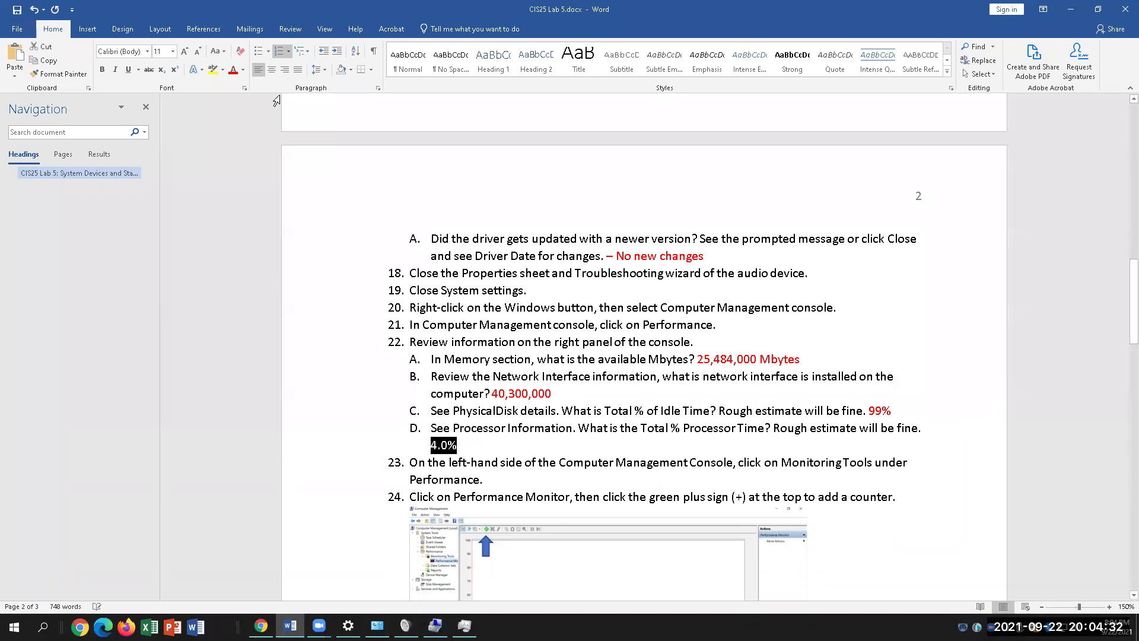
{"action": "left_click", "coordinate": [234, 75]}
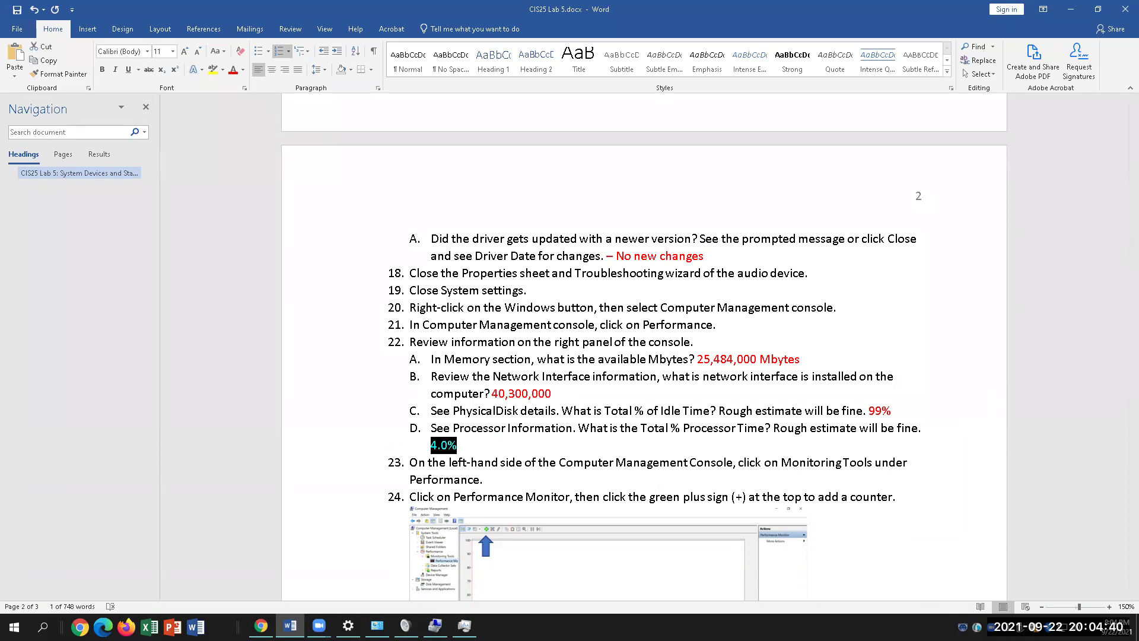
- Review worksheet steps 22 to 32 in the Word document and the Performance overview in Computer Management
{"action": "scroll", "coordinate": [669, 599], "scroll_direction": "down", "scroll_amount": 8}
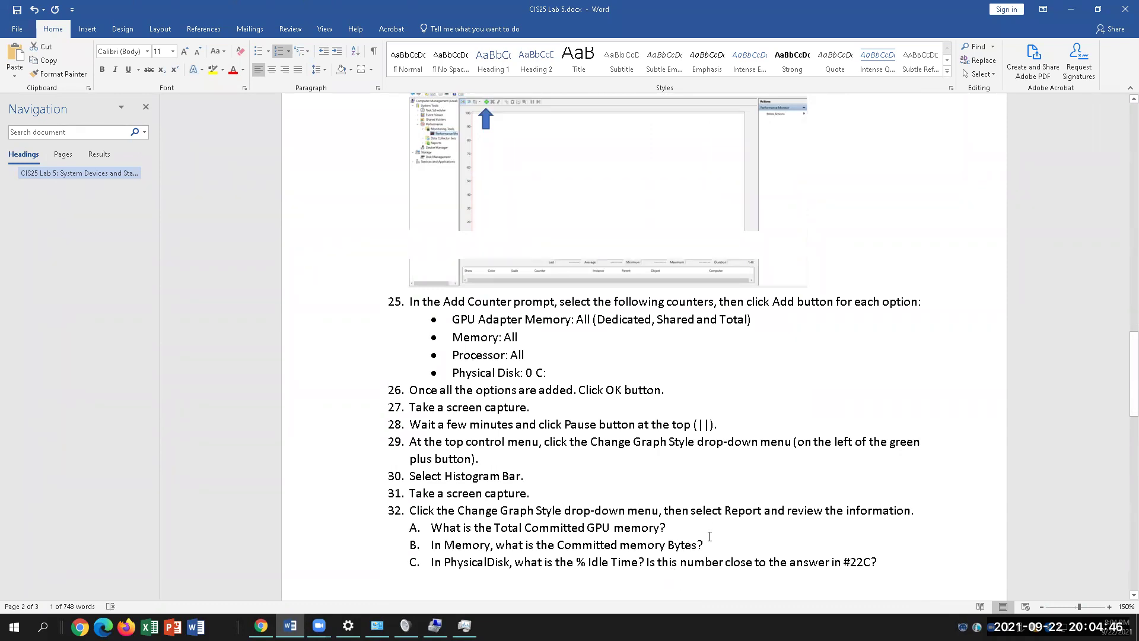
{"action": "scroll", "coordinate": [710, 537], "scroll_direction": "up", "scroll_amount": 2}
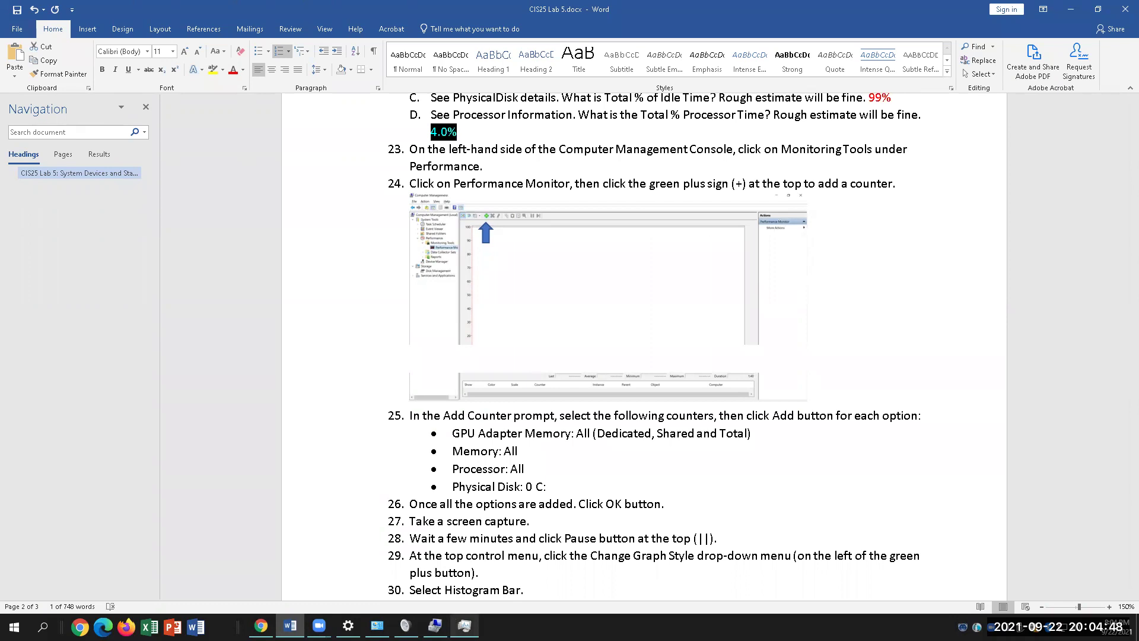
{"action": "key", "text": "ctrl+shift+Escape"}
{"action": "left_click", "coordinate": [464, 625]}
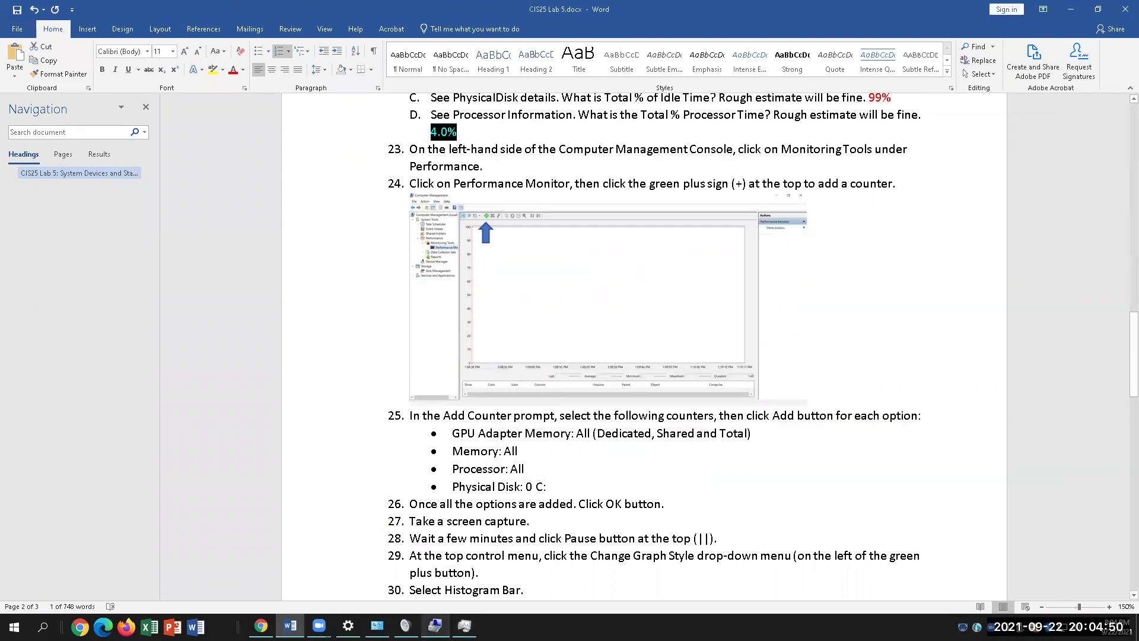
{"action": "left_click", "coordinate": [435, 625]}
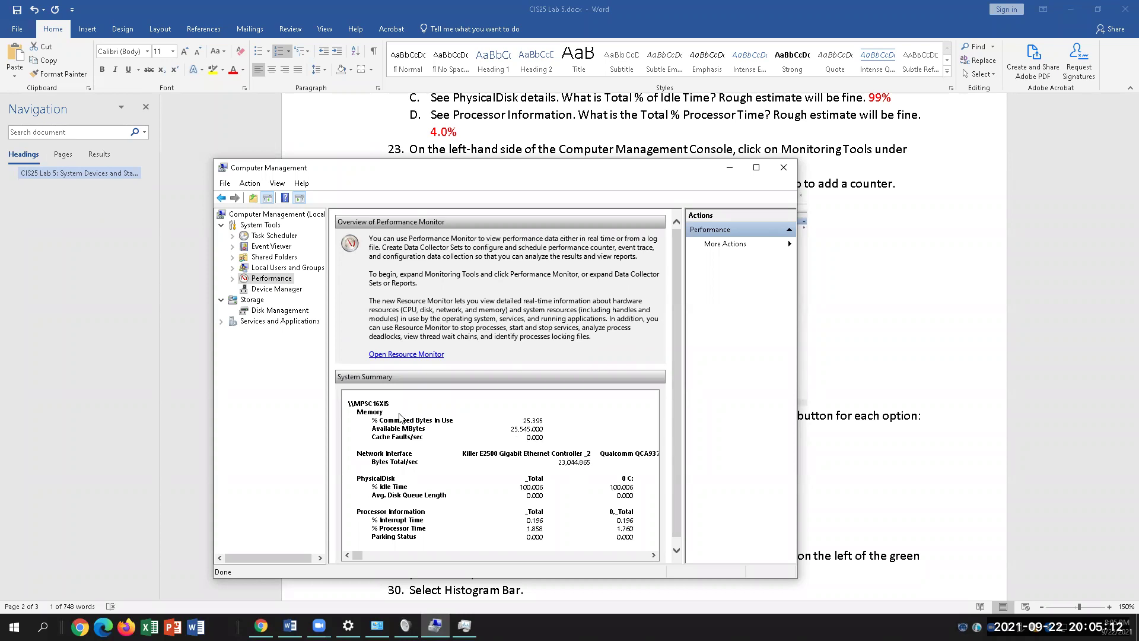
{"action": "scroll", "coordinate": [333, 360], "scroll_direction": "down", "scroll_amount": 1}
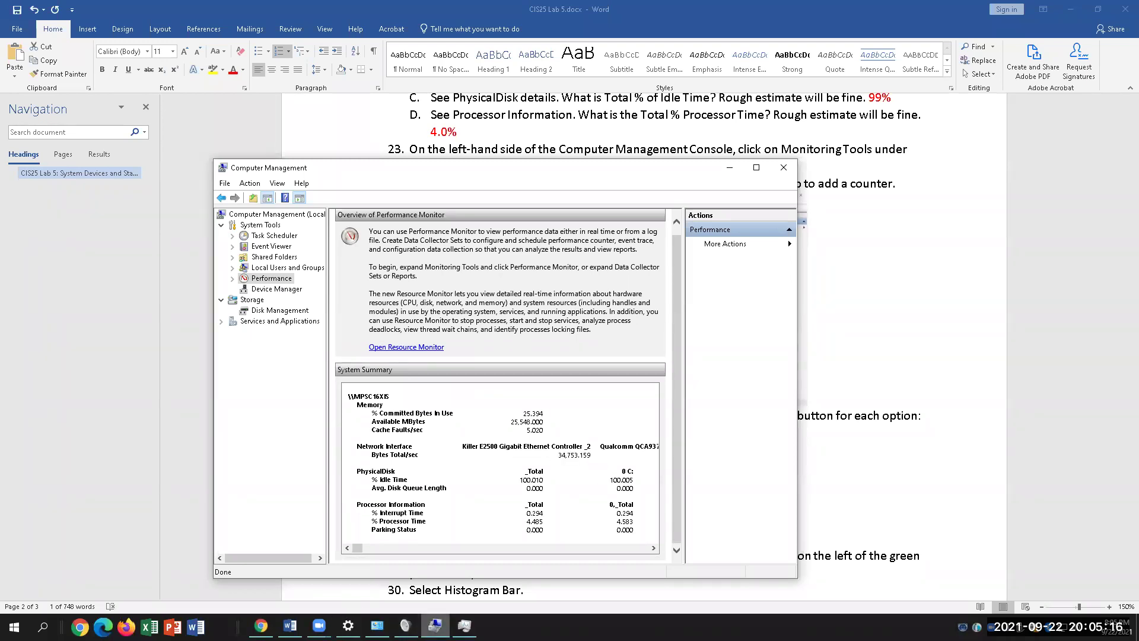
{"action": "left_click", "coordinate": [289, 626]}
{"action": "scroll", "coordinate": [436, 505], "scroll_direction": "up", "scroll_amount": 2}
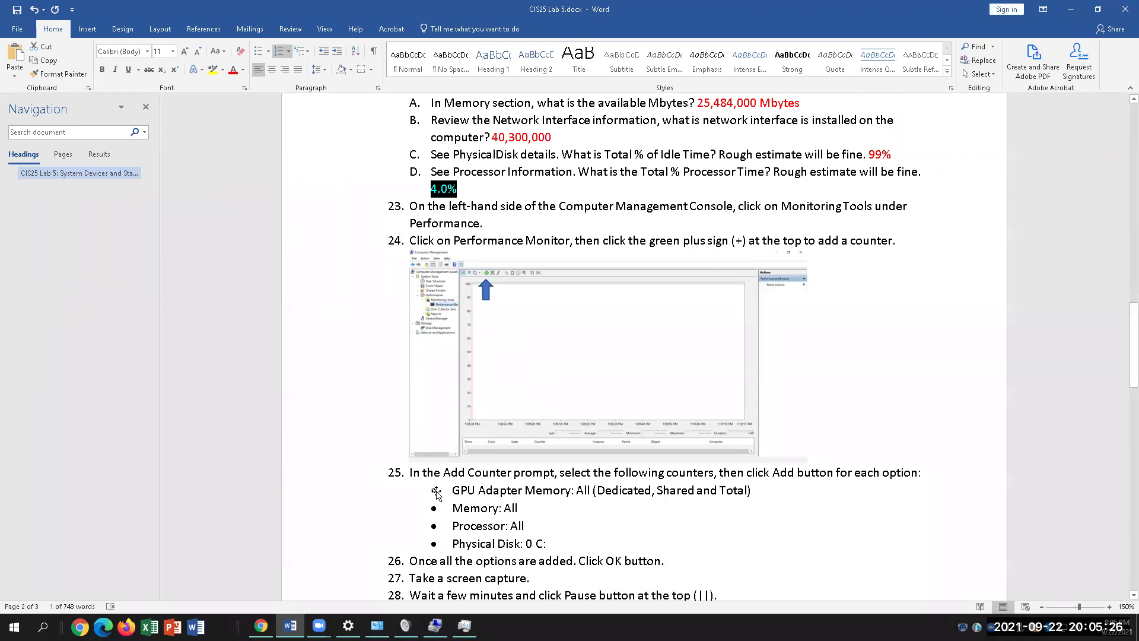
{"action": "scroll", "coordinate": [436, 491], "scroll_direction": "up", "scroll_amount": 1}
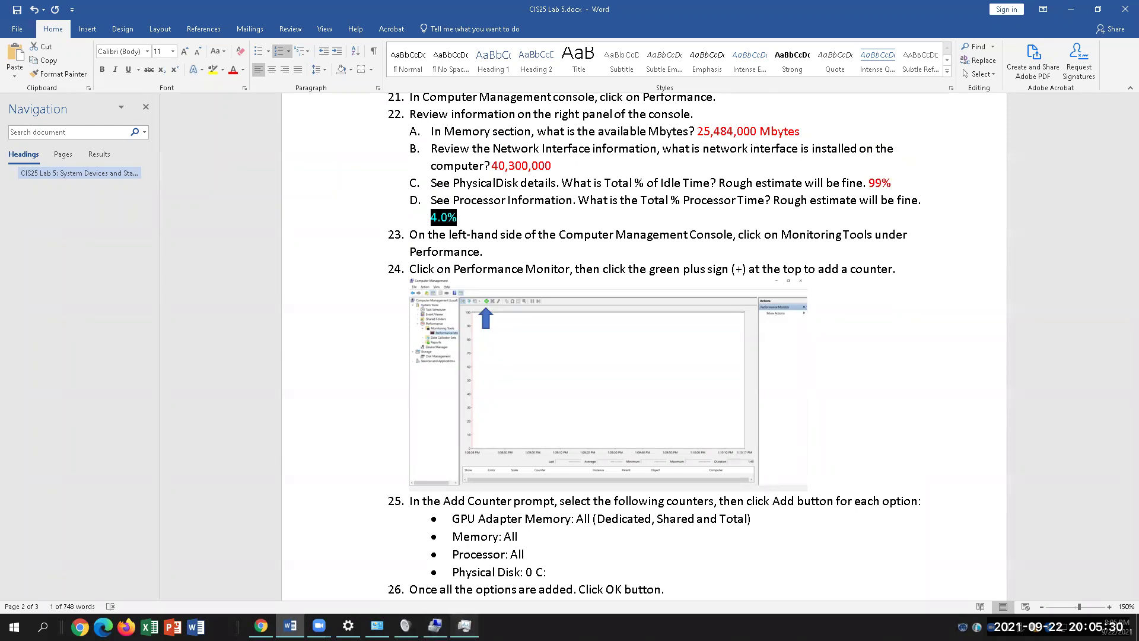
- Switch to Computer Management and open Performance Monitor from the Monitoring Tools under Performance
{"action": "left_click", "coordinate": [464, 626]}
{"action": "left_click", "coordinate": [435, 626]}
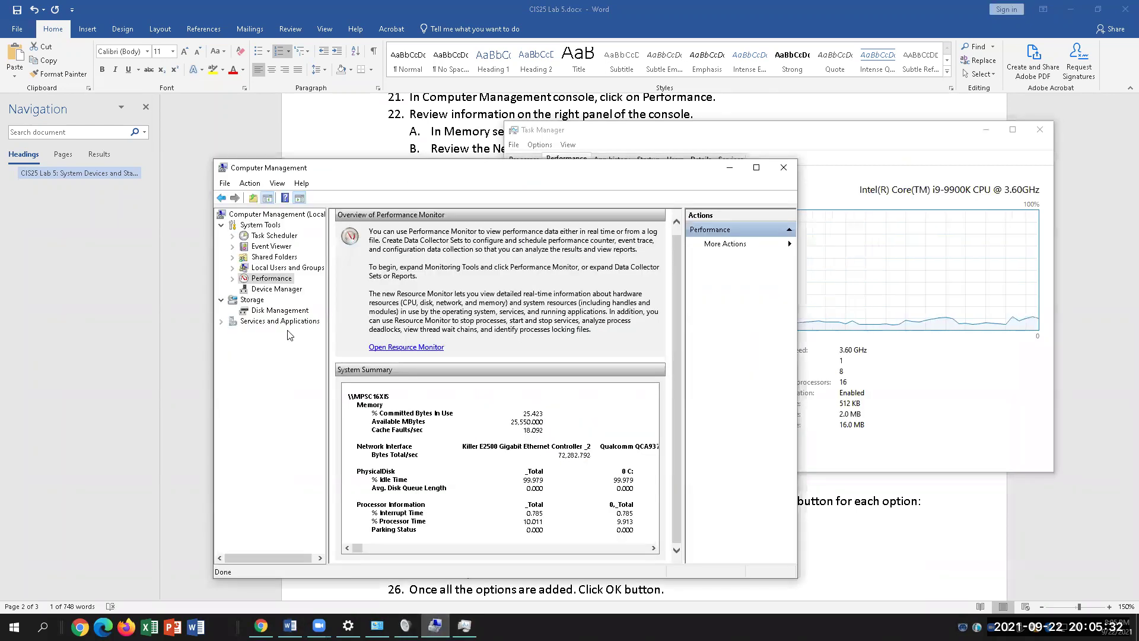
{"action": "left_click", "coordinate": [232, 279]}
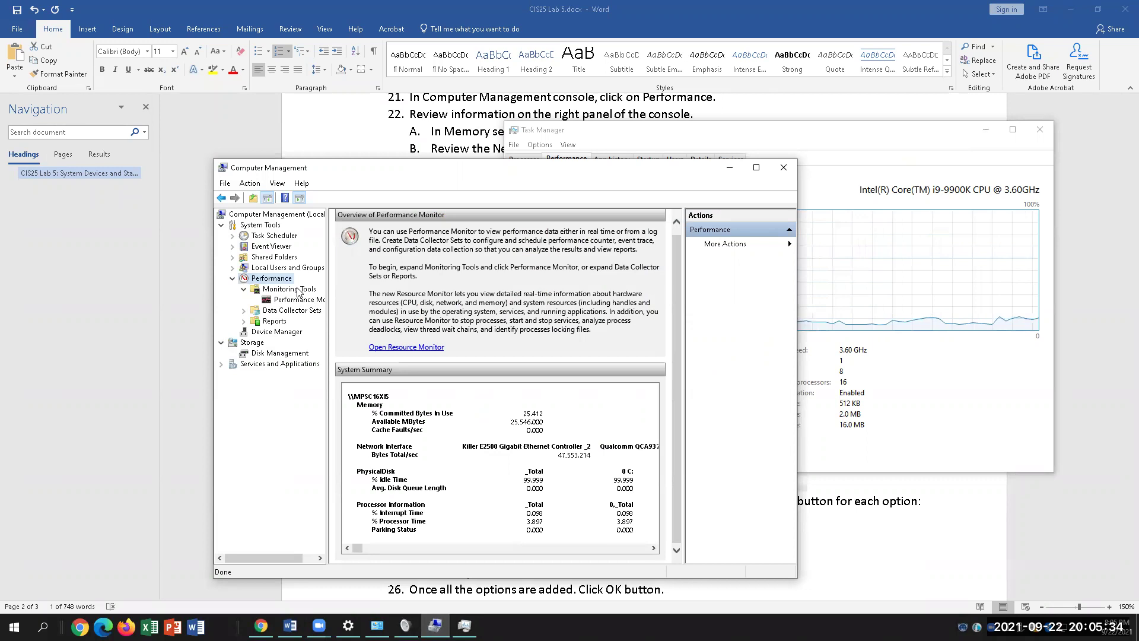
{"action": "key", "text": "Down"}
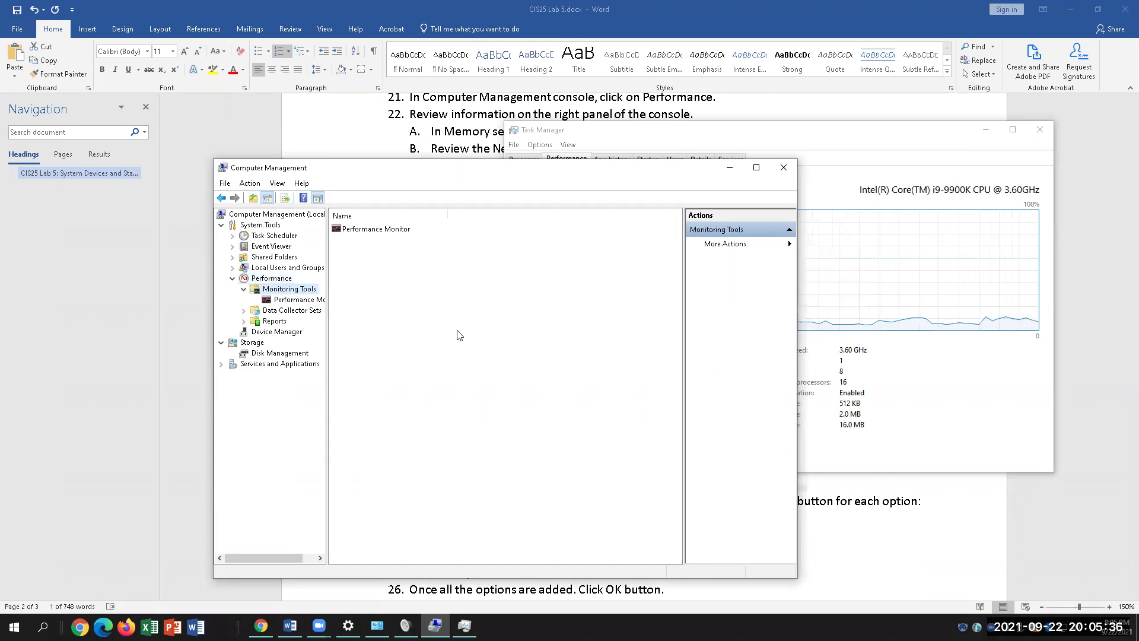
{"action": "left_click", "coordinate": [313, 305]}
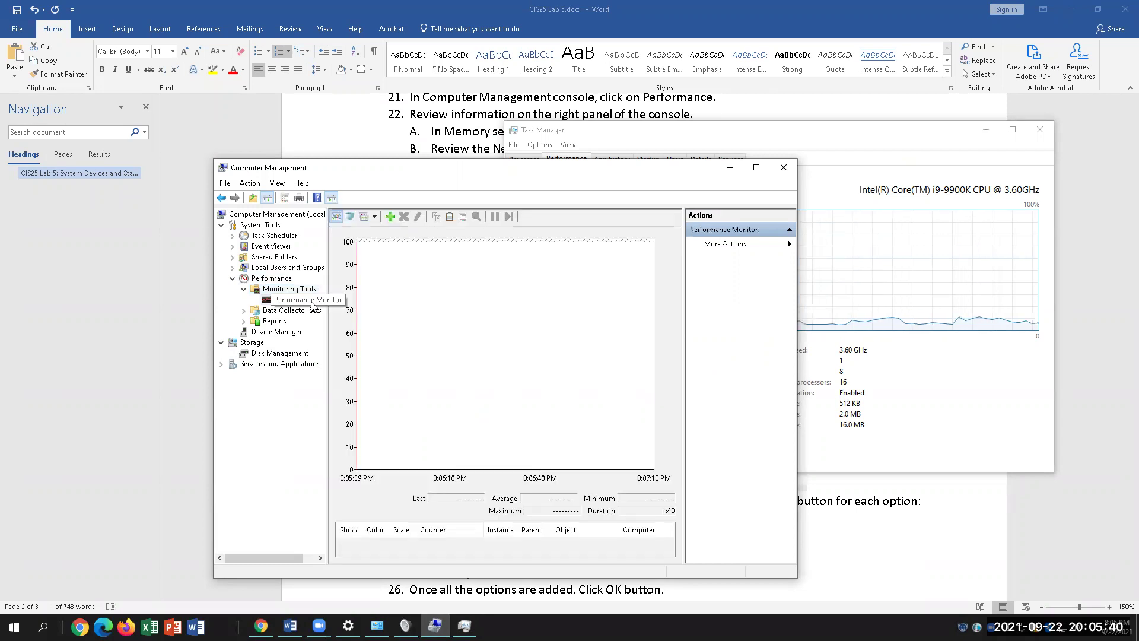
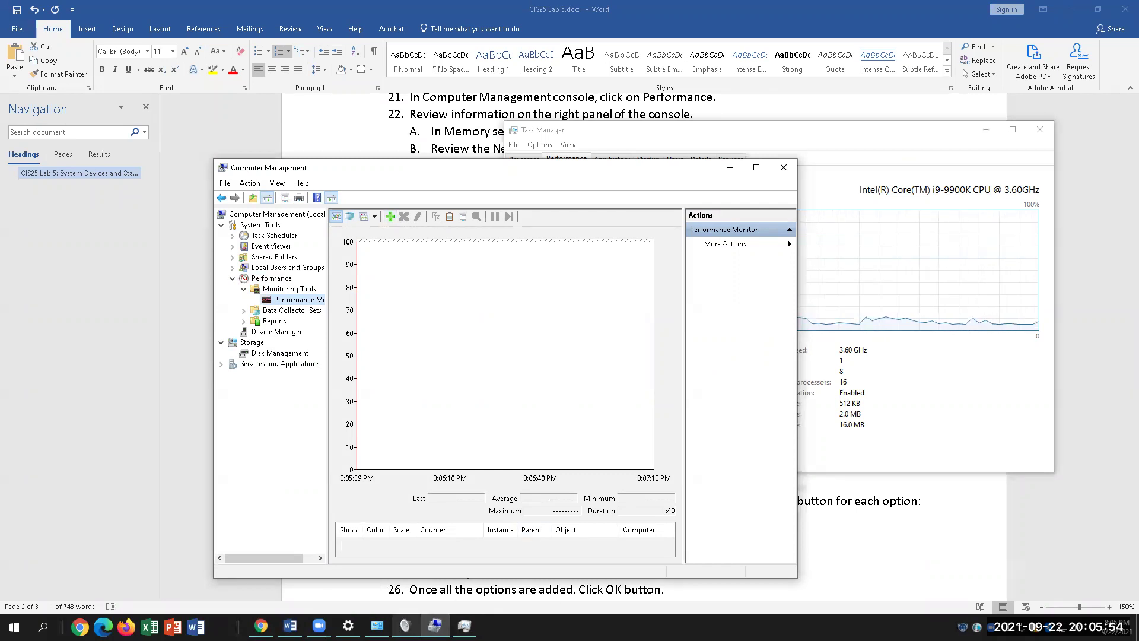
- Check the counters required by step 25 in the Word document and open the Add Counters dialog in Performance Monitor
{"action": "left_click", "coordinate": [290, 626]}
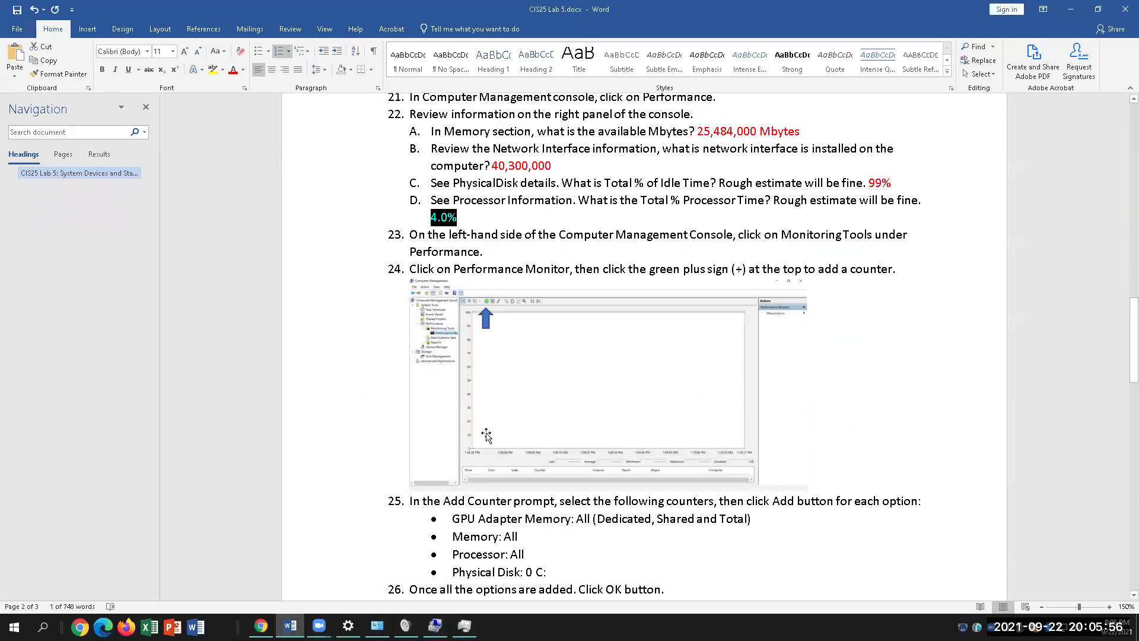
{"action": "scroll", "coordinate": [619, 346], "scroll_direction": "down", "scroll_amount": 3}
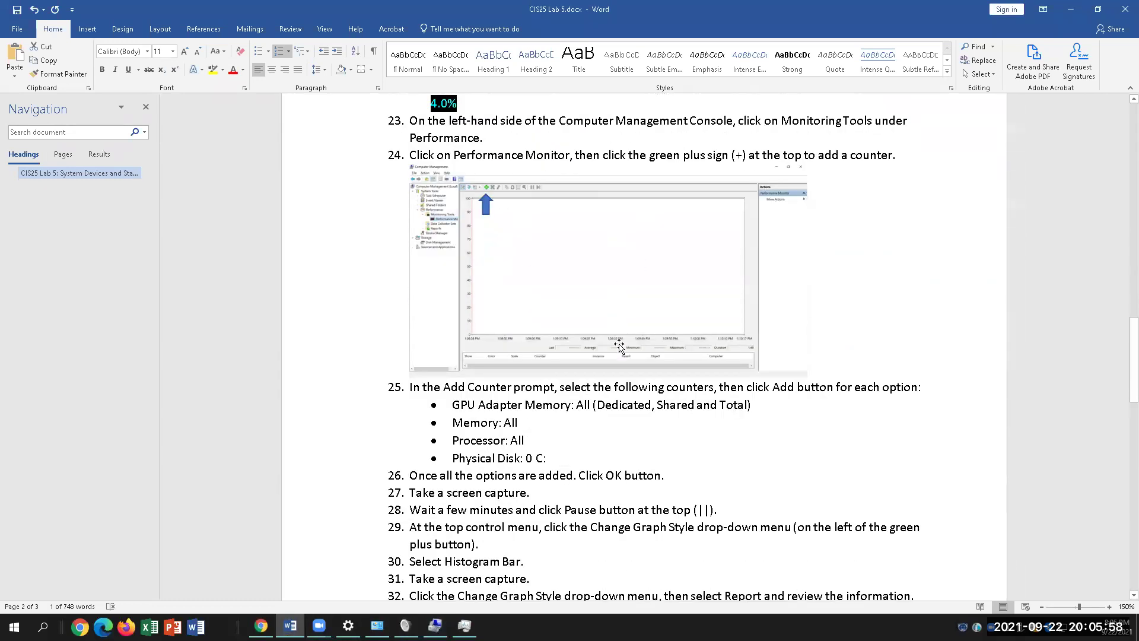
{"action": "left_click_drag", "start_coordinate": [454, 350], "coordinate": [686, 396]}
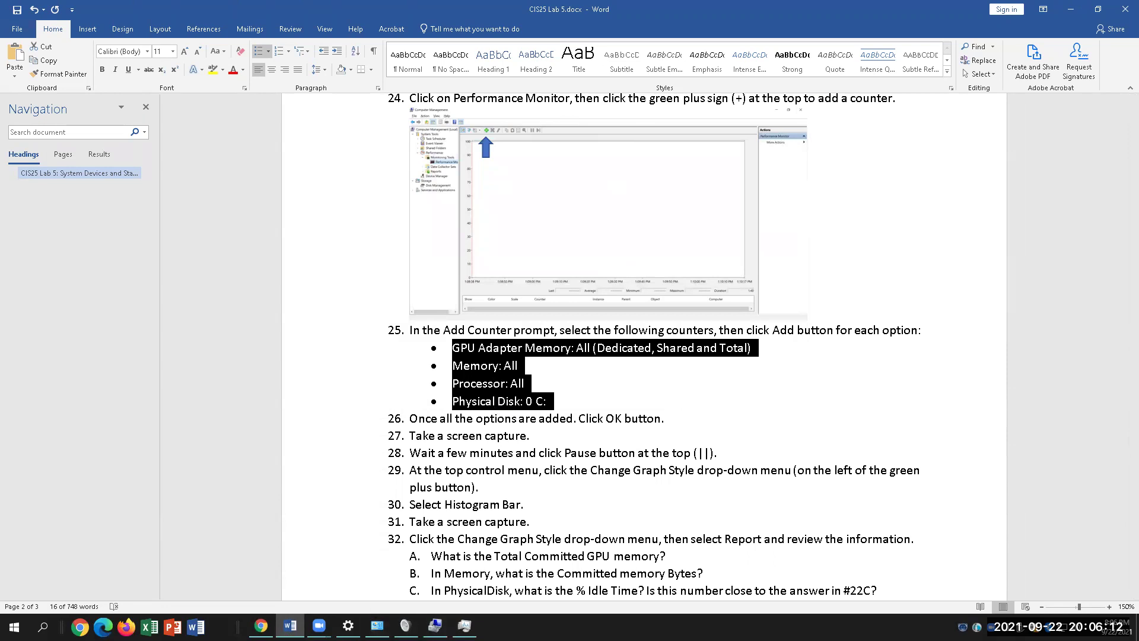
{"action": "left_click", "coordinate": [464, 625]}
{"action": "left_click", "coordinate": [435, 626]}
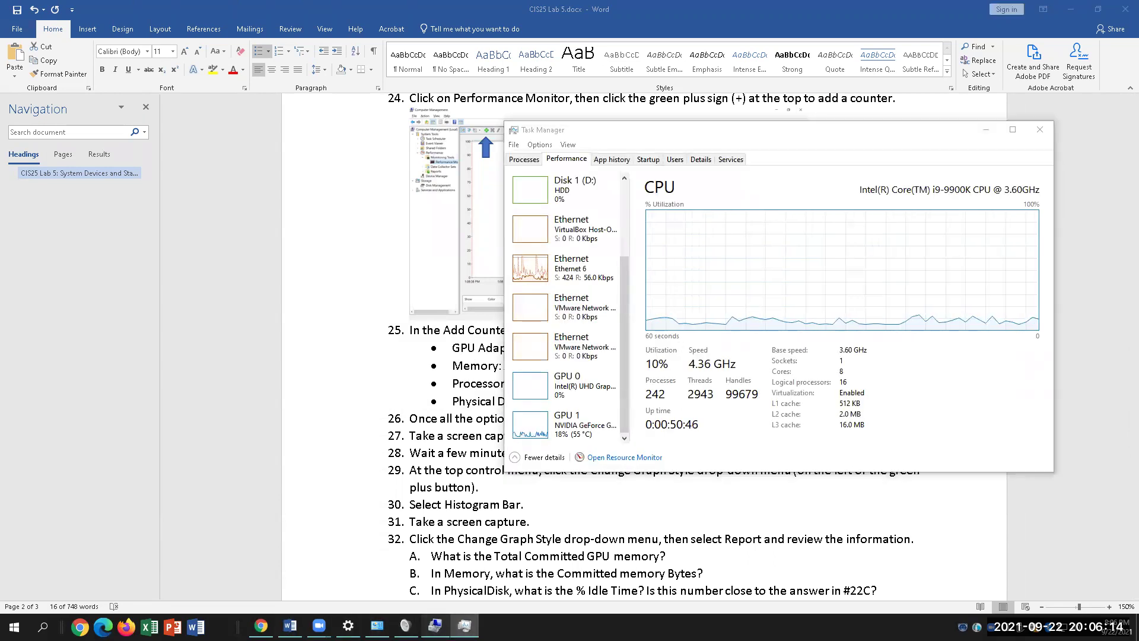
{"action": "left_click", "coordinate": [390, 216]}
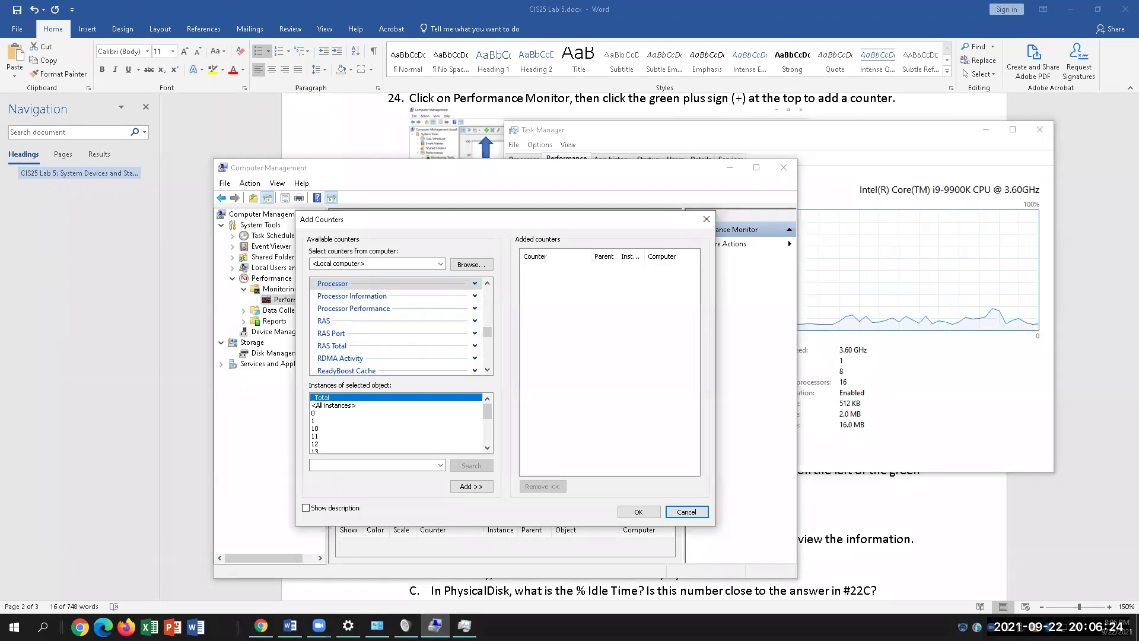
- Recheck step 25 in the Word document and add the GPU Adapter Memory counters for all instances to Performance Monitor
{"action": "left_click", "coordinate": [710, 594]}
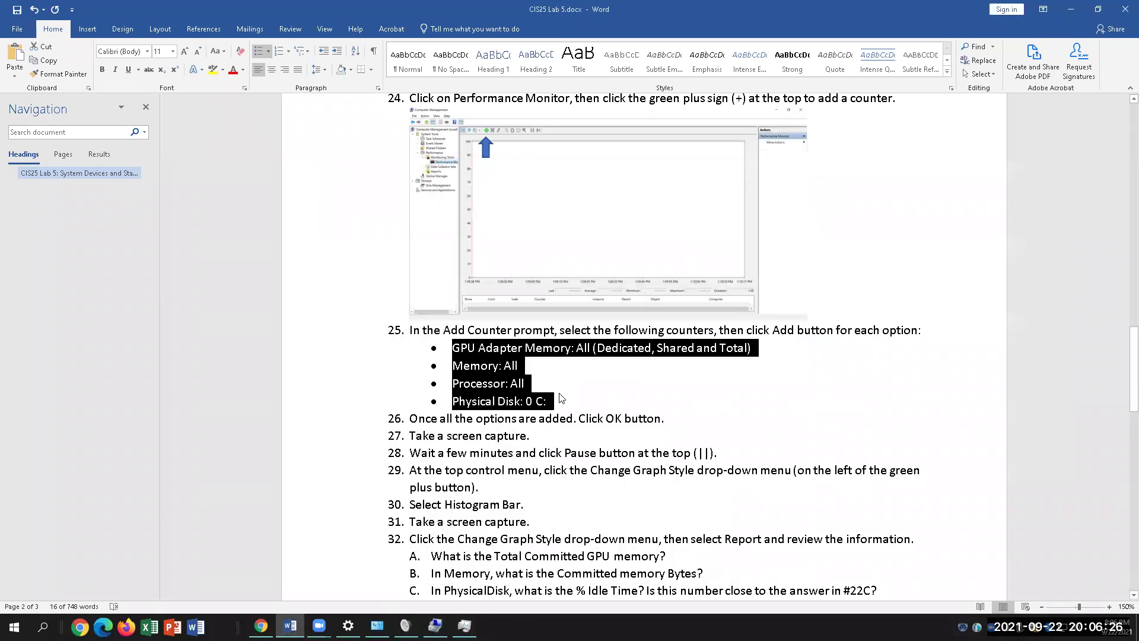
{"action": "left_click", "coordinate": [511, 348]}
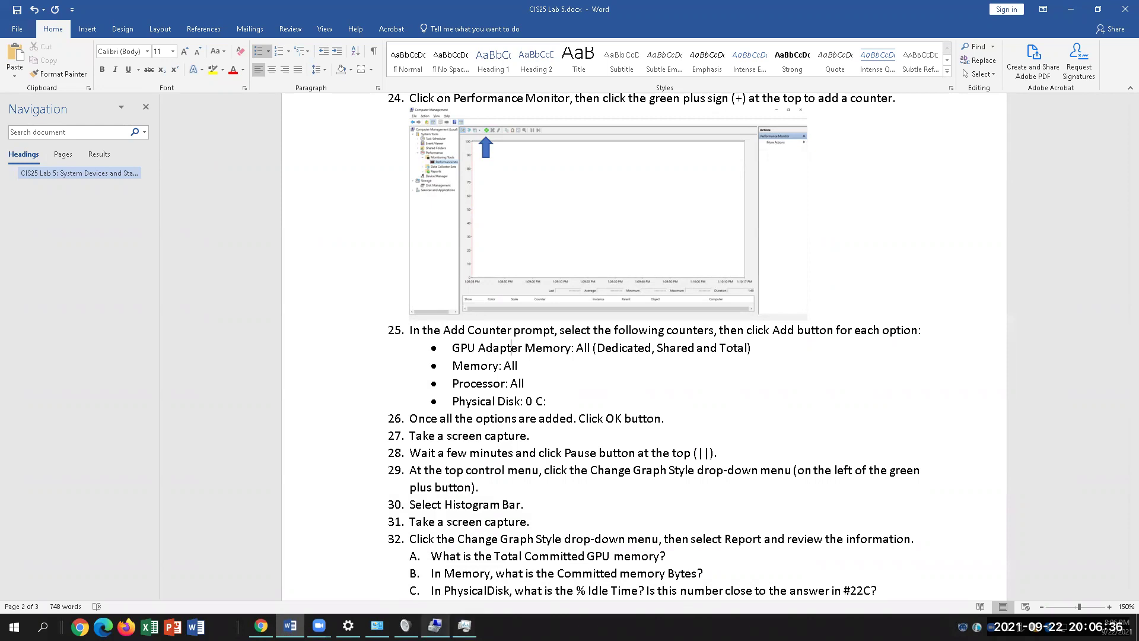
{"action": "left_click", "coordinate": [435, 626]}
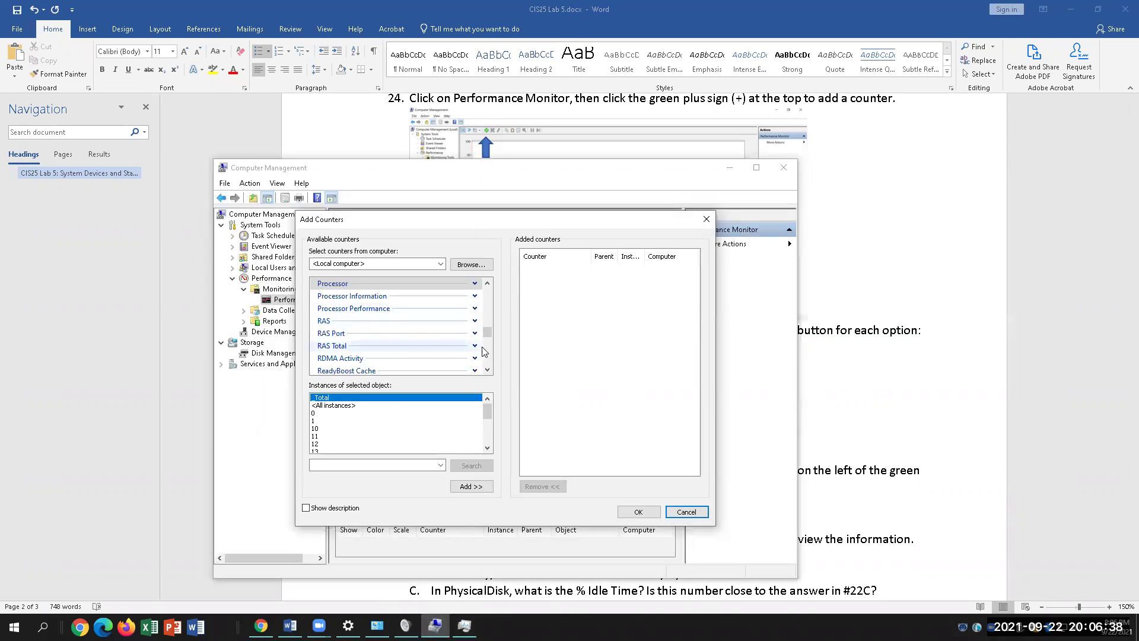
{"action": "left_click", "coordinate": [487, 283]}
{"action": "left_click", "coordinate": [487, 283]}
{"action": "left_click", "coordinate": [487, 283]}
{"action": "left_click", "coordinate": [487, 284]}
{"action": "left_click", "coordinate": [487, 283]}
{"action": "left_click", "coordinate": [487, 283]}
{"action": "left_click", "coordinate": [488, 283]}
{"action": "left_click", "coordinate": [487, 283]}
{"action": "left_click", "coordinate": [487, 283]}
{"action": "left_click", "coordinate": [487, 283]}
{"action": "left_click", "coordinate": [487, 283]}
{"action": "left_click", "coordinate": [487, 283]}
{"action": "left_click", "coordinate": [488, 283]}
{"action": "left_click", "coordinate": [488, 283]}
{"action": "left_click", "coordinate": [488, 283]}
{"action": "left_click", "coordinate": [487, 283]}
{"action": "scroll", "coordinate": [490, 320], "scroll_direction": "up", "scroll_amount": 15}
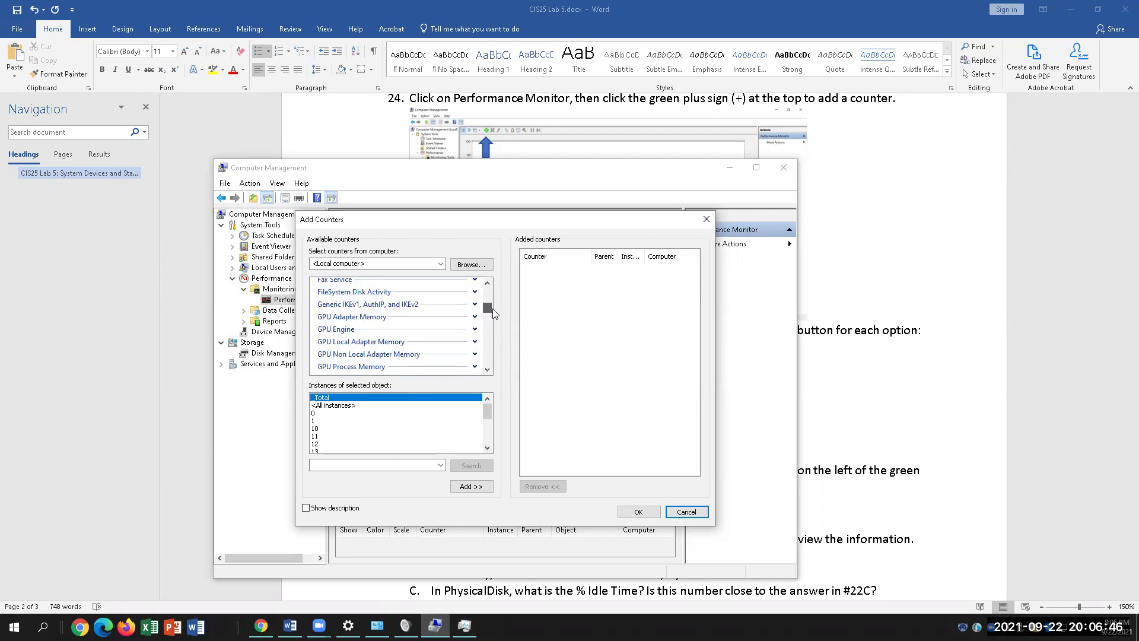
{"action": "left_click", "coordinate": [418, 317]}
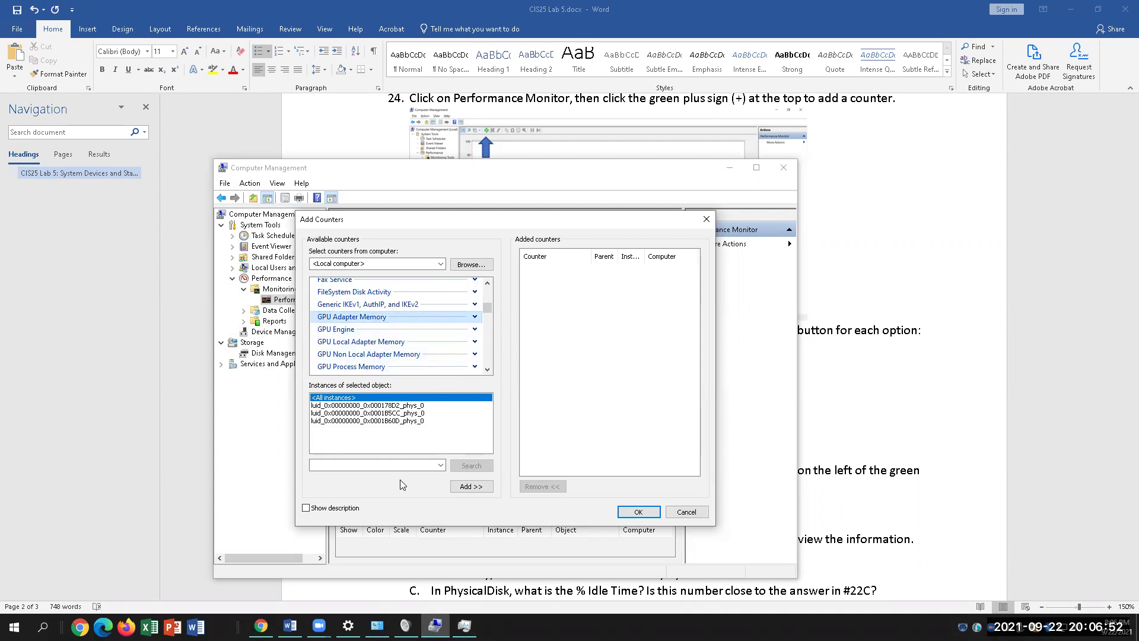
{"action": "left_click", "coordinate": [473, 494]}
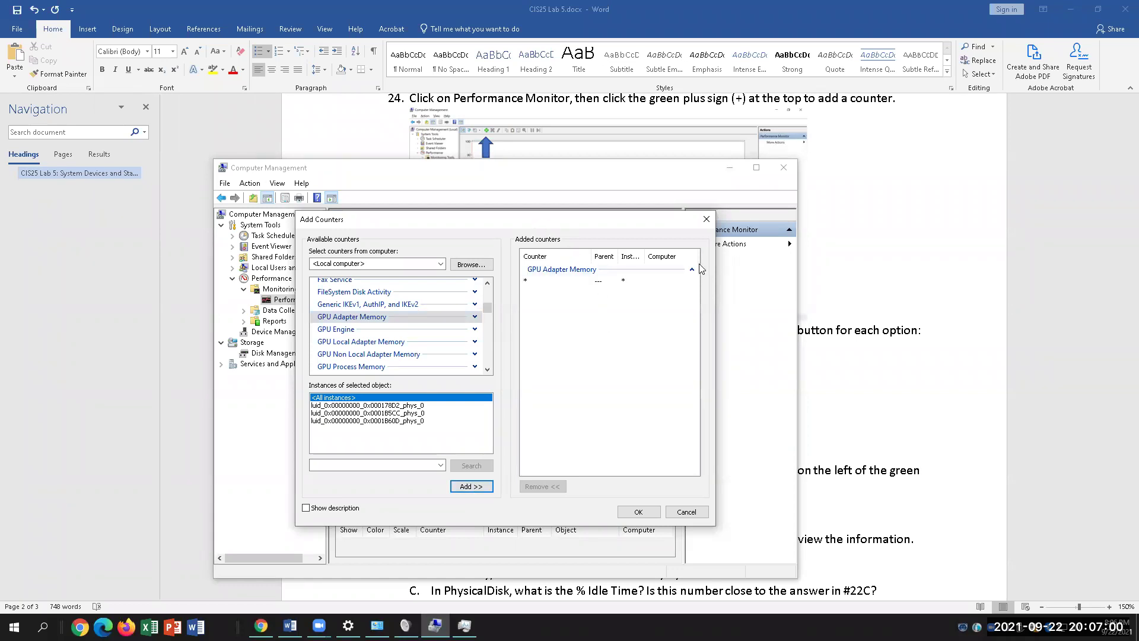
- Check the next counter in the Word document and add all Memory counters in the Add Counters dialog
{"action": "left_click", "coordinate": [435, 626]}
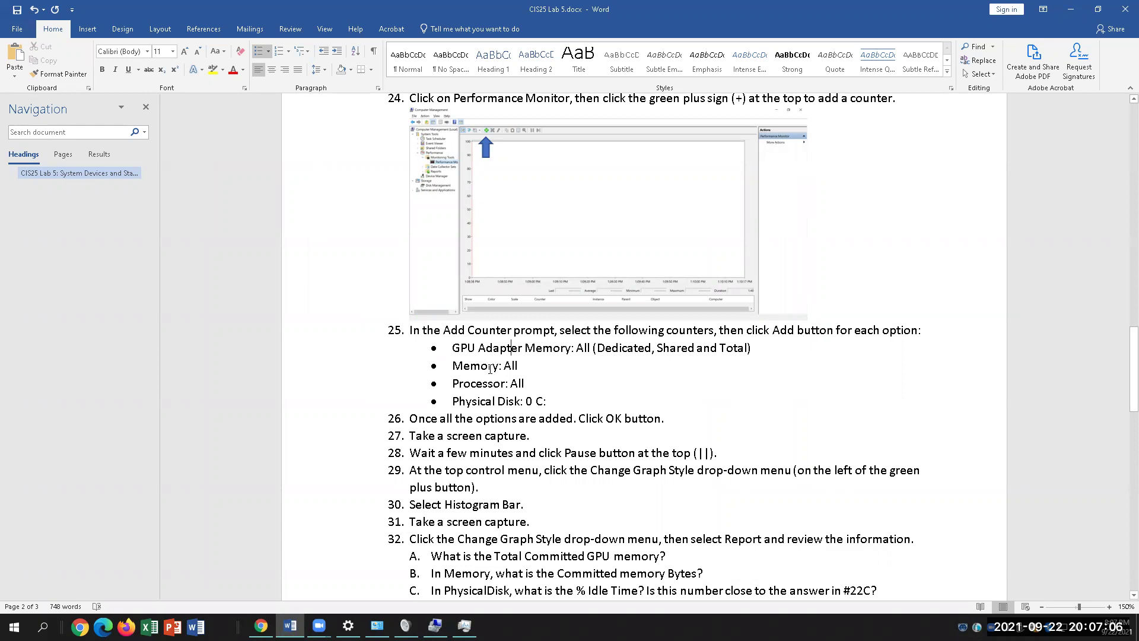
{"action": "left_click", "coordinate": [464, 626]}
{"action": "left_click", "coordinate": [464, 626]}
{"action": "left_click", "coordinate": [435, 625]}
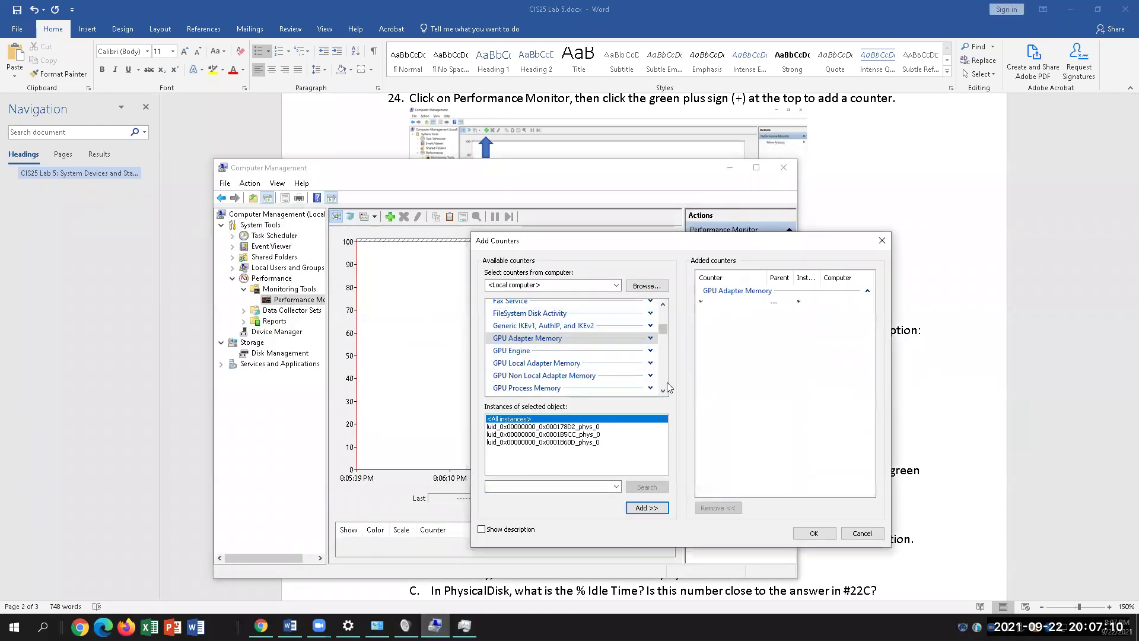
{"action": "left_click_drag", "start_coordinate": [663, 390], "coordinate": [663, 389]}
{"action": "left_click", "coordinate": [522, 333]}
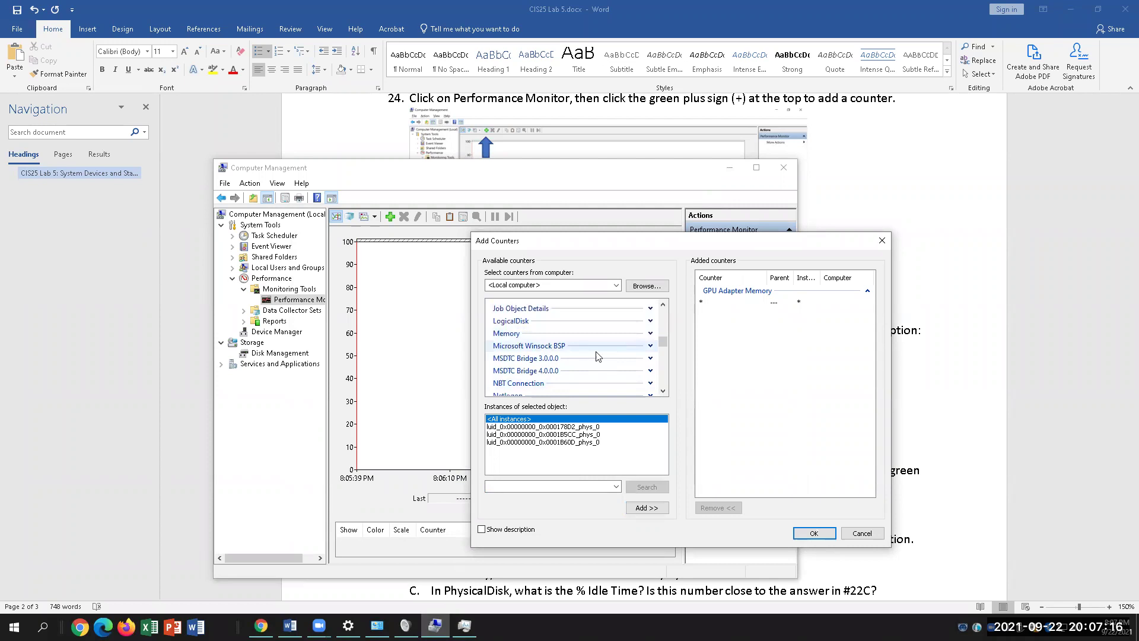
{"action": "left_click", "coordinate": [650, 334]}
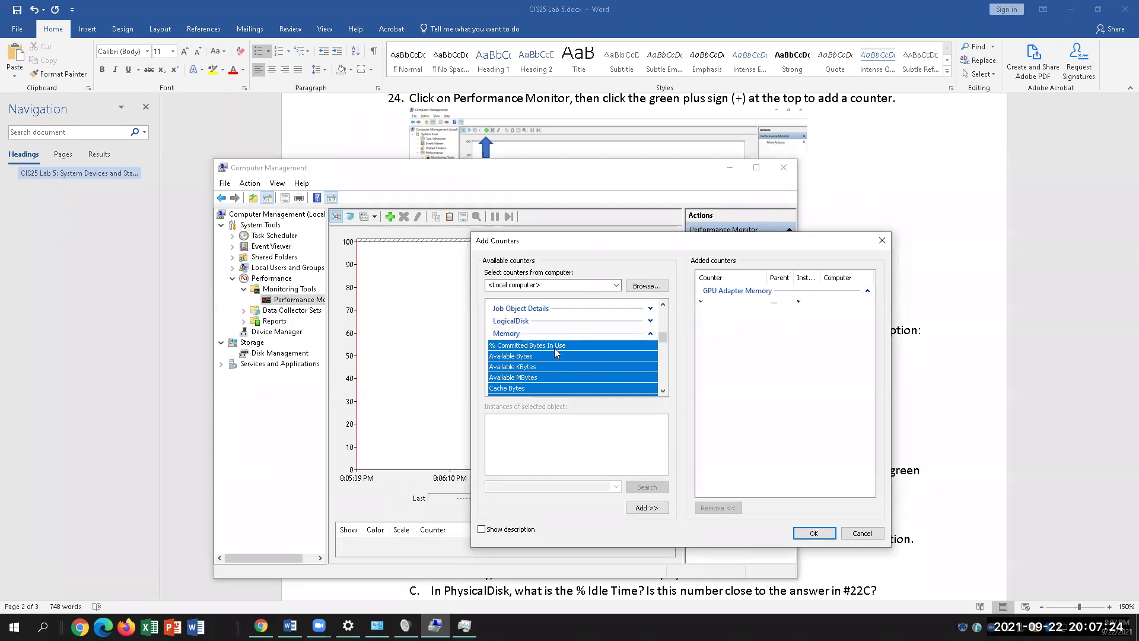
{"action": "left_click", "coordinate": [644, 509]}
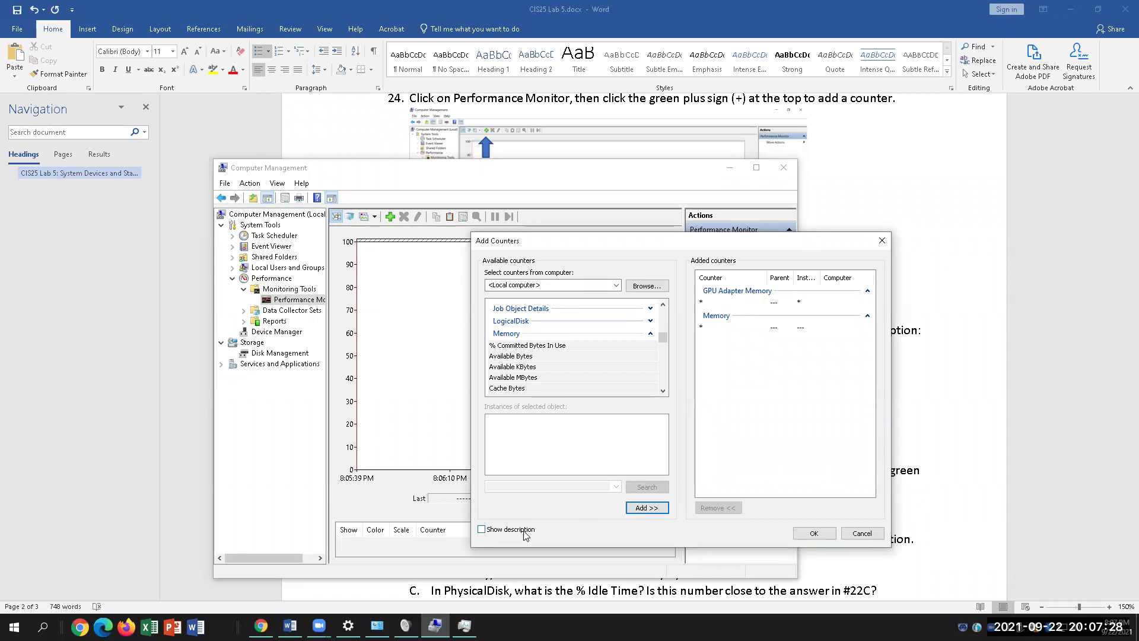
- Check the Processor entry of step 25 in the Word document and add all Processor counters for the _Total instance
{"action": "key", "text": "alt+Tab"}
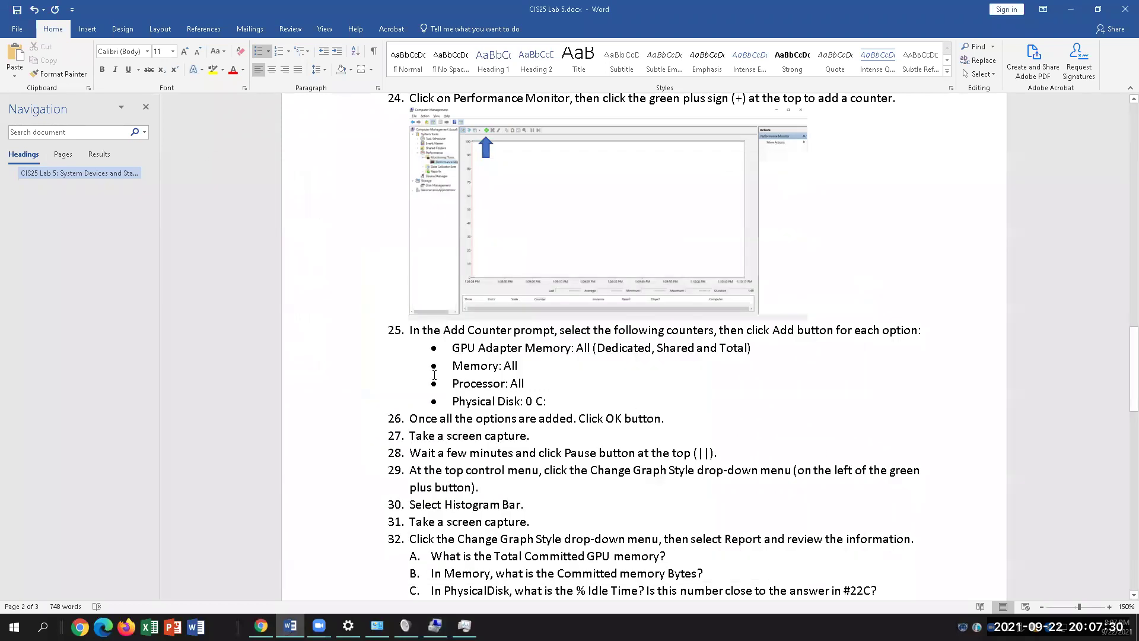
{"action": "left_click_drag", "start_coordinate": [458, 384], "coordinate": [532, 383]}
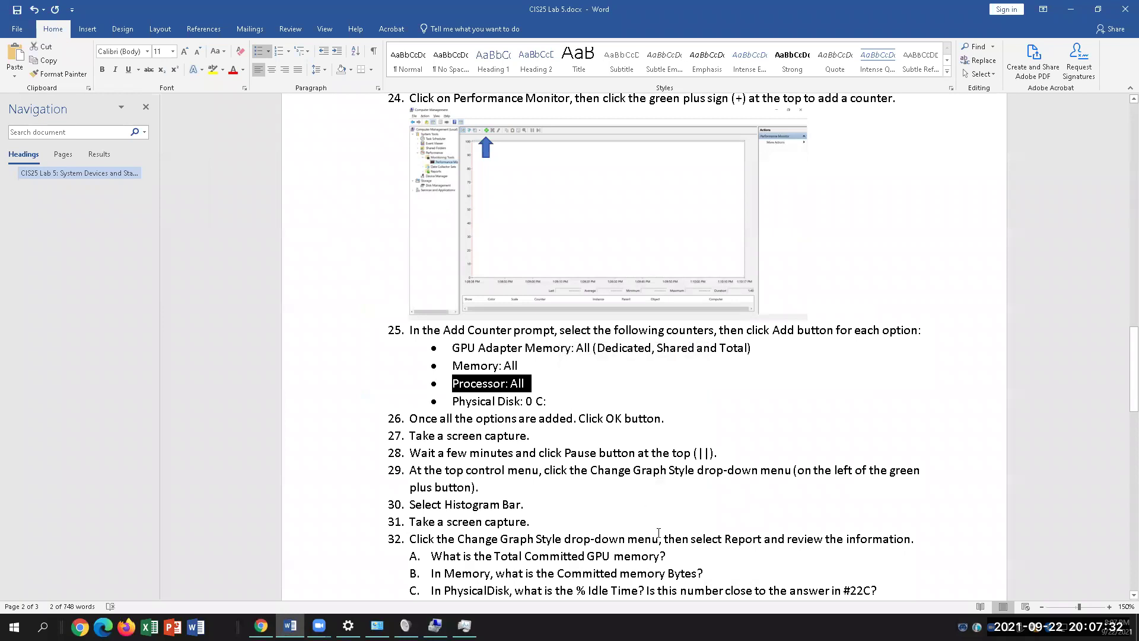
{"action": "left_click", "coordinate": [435, 626]}
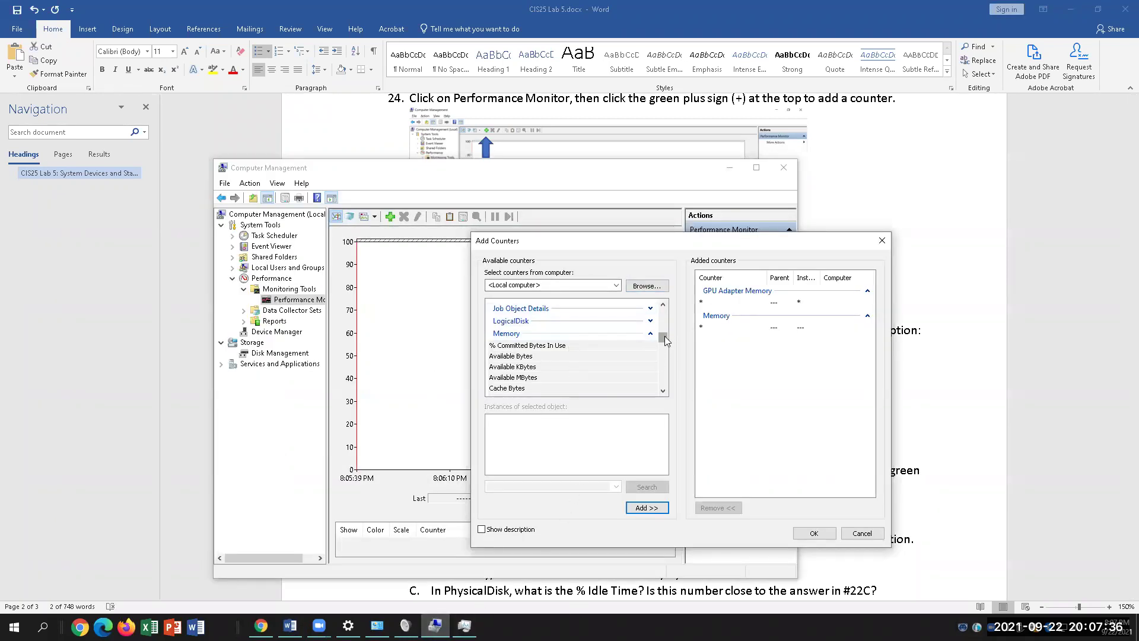
{"action": "left_click_drag", "start_coordinate": [665, 336], "coordinate": [663, 350]}
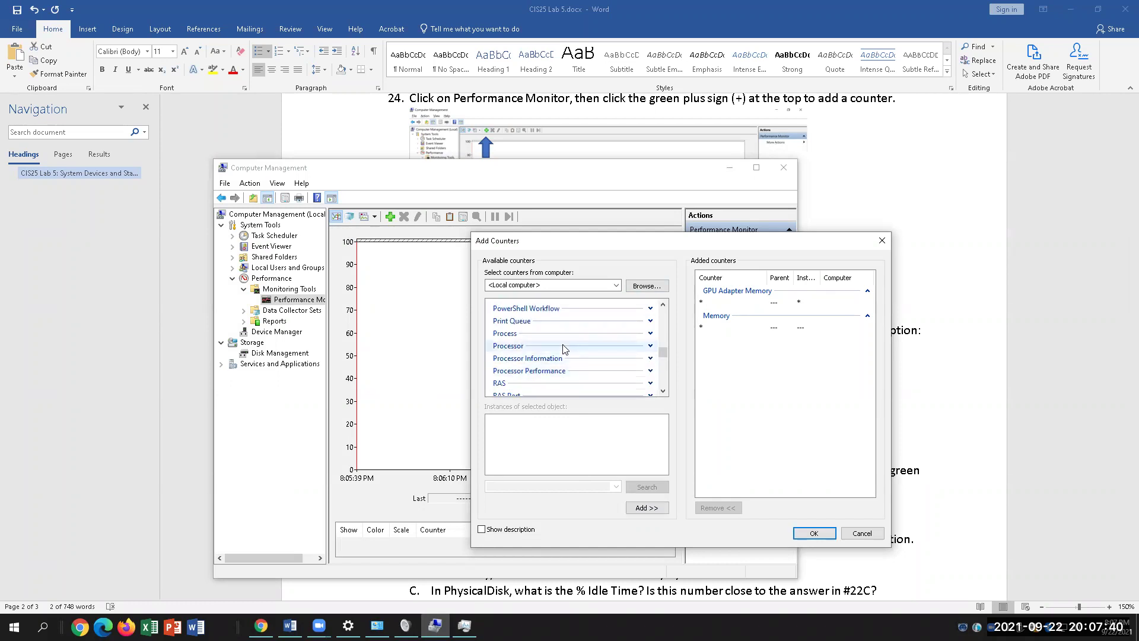
{"action": "left_click", "coordinate": [564, 346]}
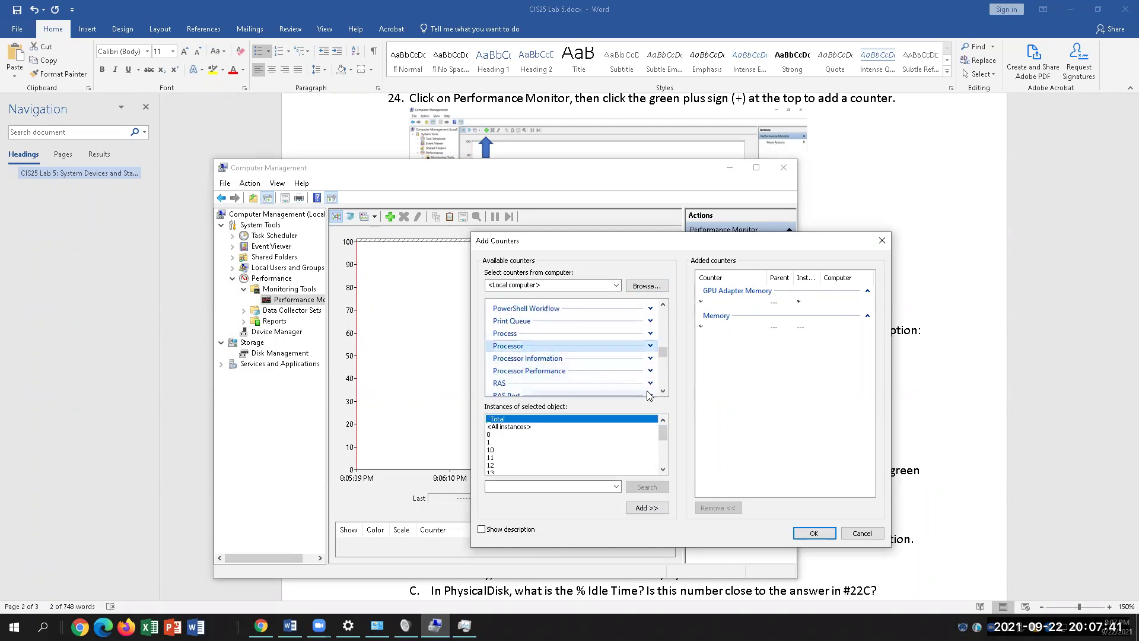
{"action": "left_click", "coordinate": [647, 509]}
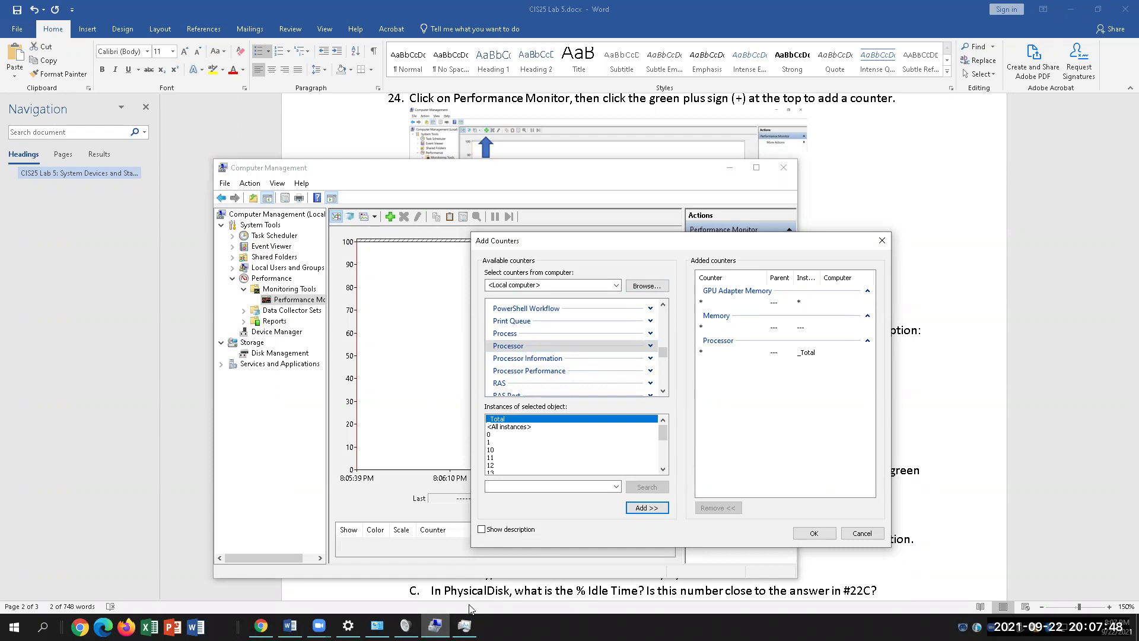
- Check the Physical Disk entry of step 25 in the Word document and look for it among the available counters in Performance Monitor
{"action": "left_click", "coordinate": [590, 600]}
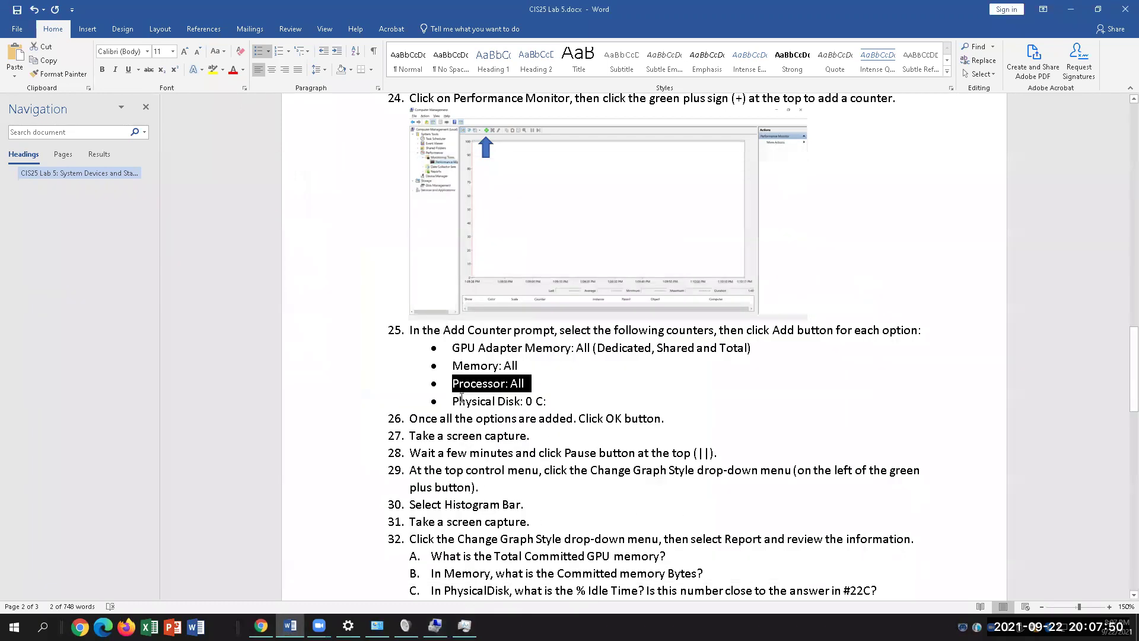
{"action": "left_click_drag", "start_coordinate": [453, 401], "coordinate": [566, 402]}
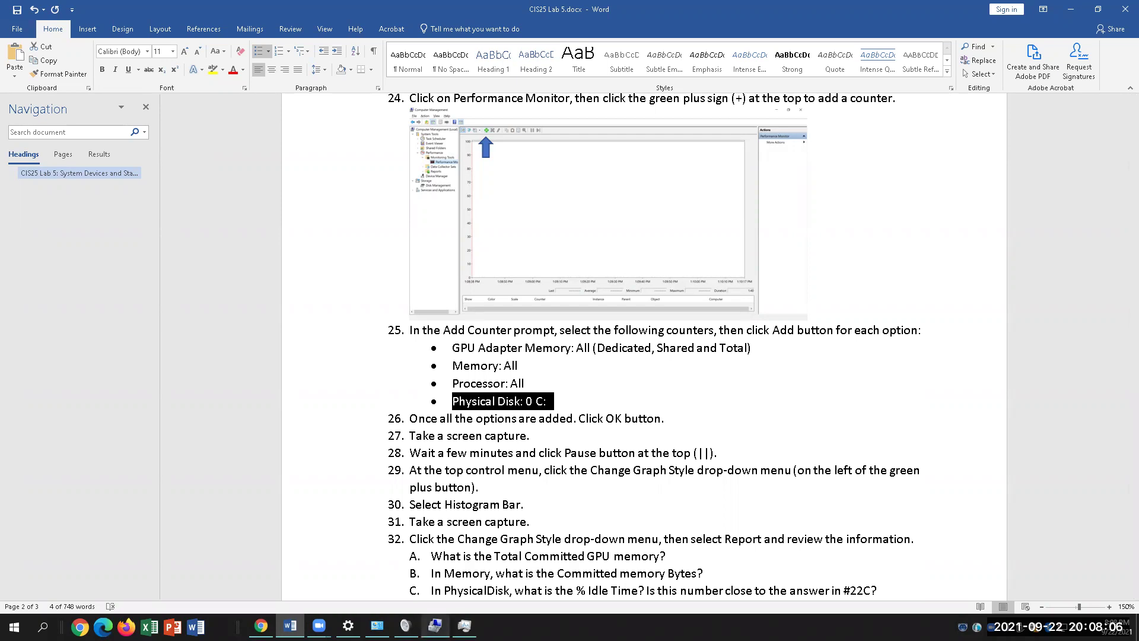
{"action": "left_click", "coordinate": [435, 625]}
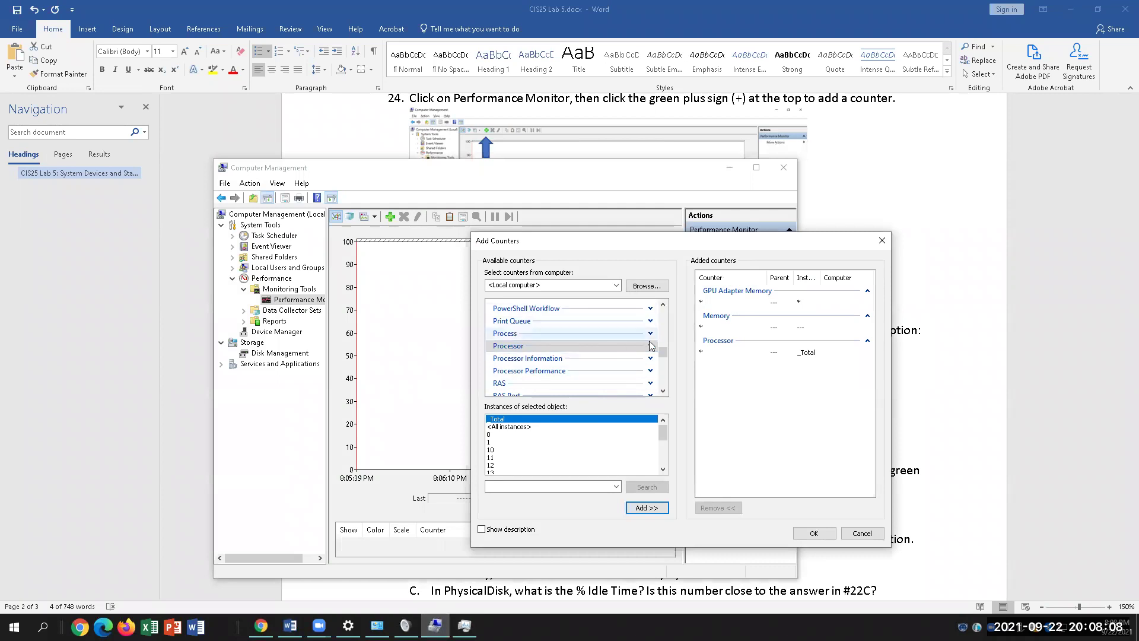
{"action": "left_click_drag", "start_coordinate": [664, 354], "coordinate": [671, 323]}
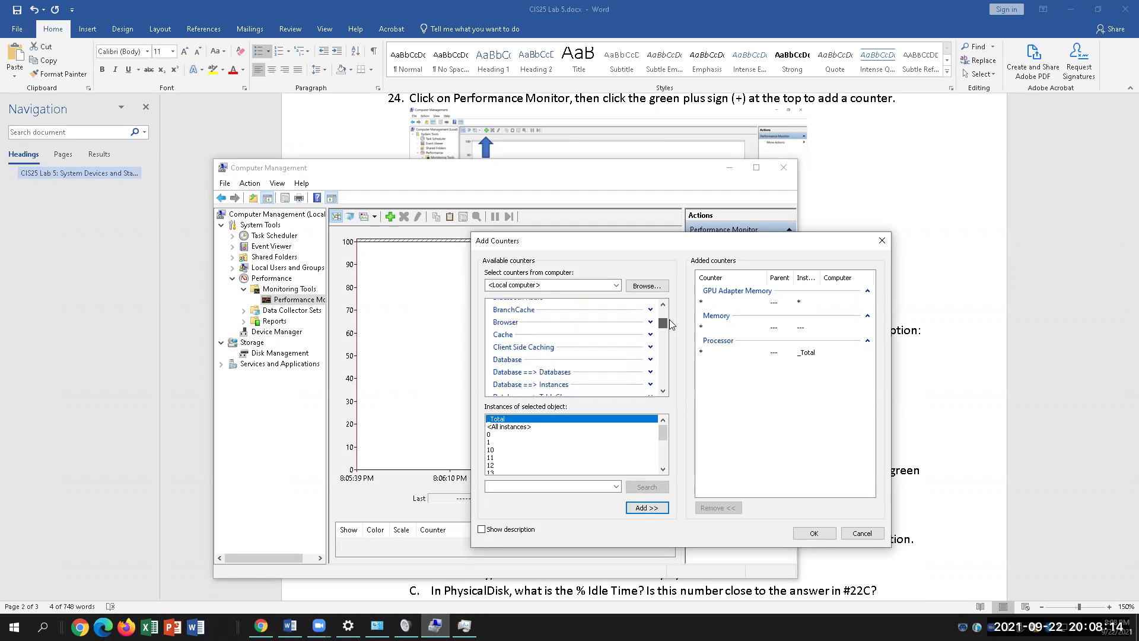
{"action": "left_click", "coordinate": [663, 391]}
{"action": "left_click", "coordinate": [663, 391]}
{"action": "left_click", "coordinate": [663, 391]}
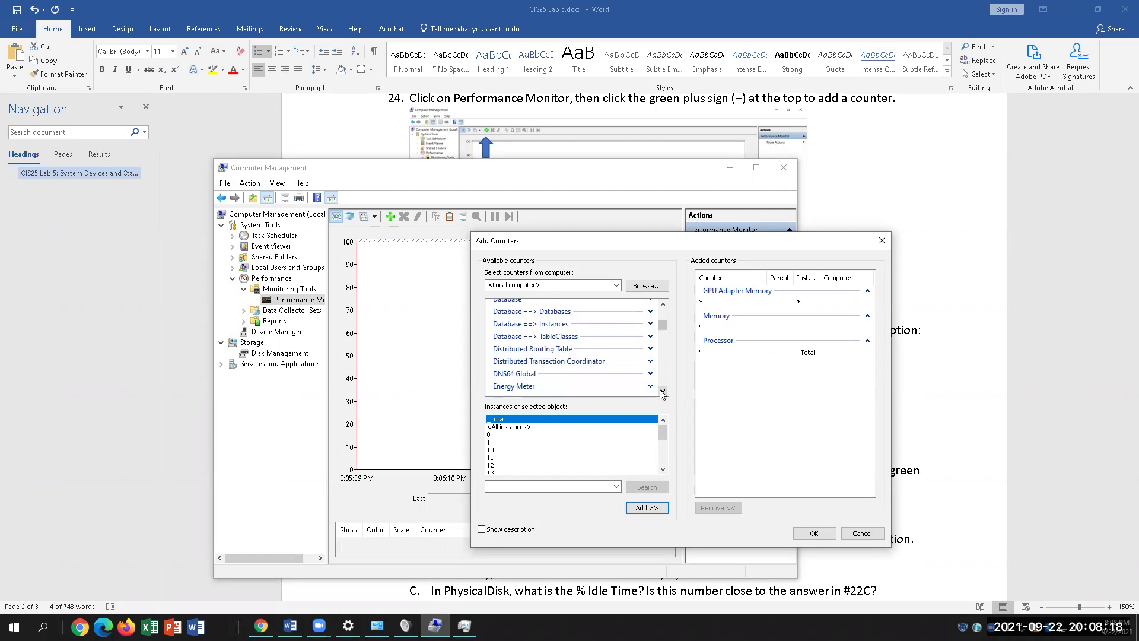
{"action": "left_click_drag", "start_coordinate": [663, 326], "coordinate": [662, 321]}
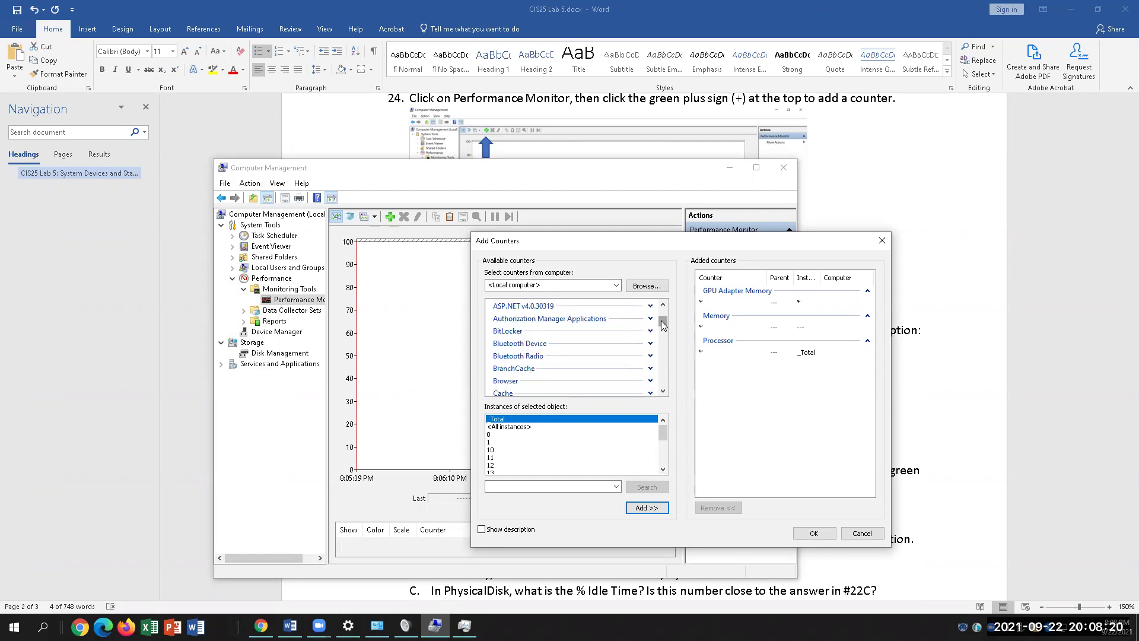
- Bring up the Task Manager window and close it
{"action": "left_click", "coordinate": [966, 541]}
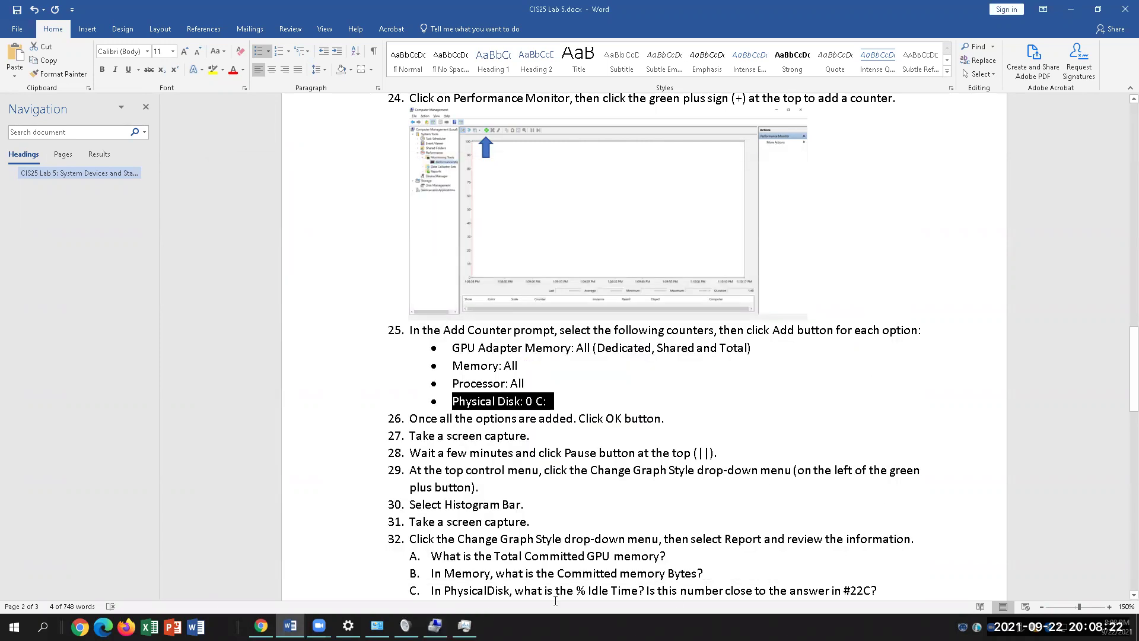
{"action": "left_click", "coordinate": [465, 626]}
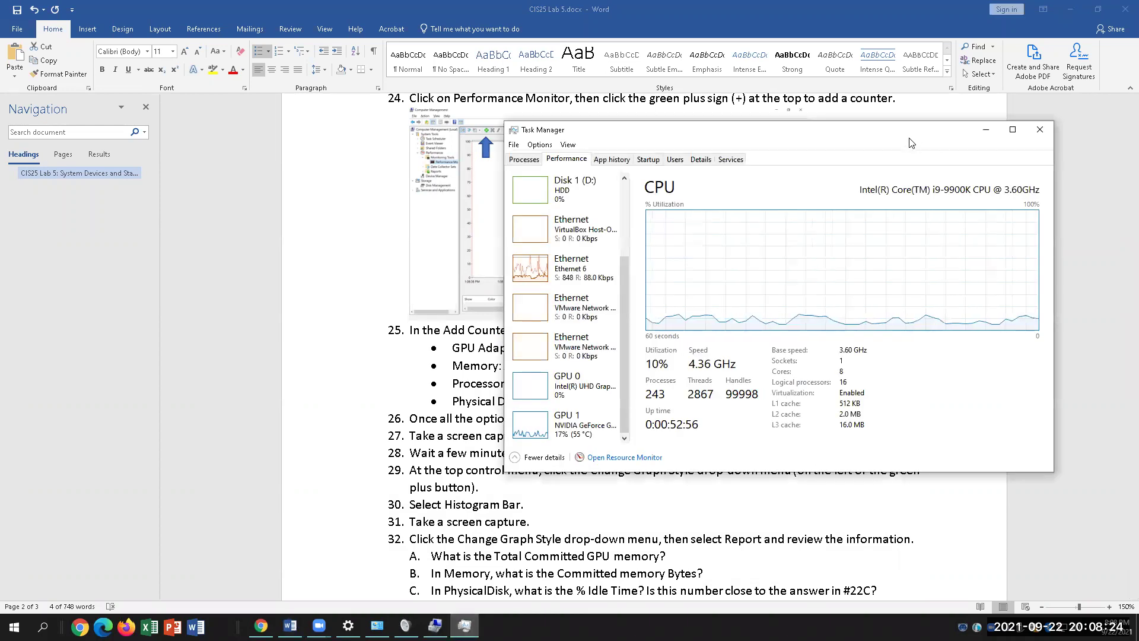
{"action": "key", "text": "alt+F4"}
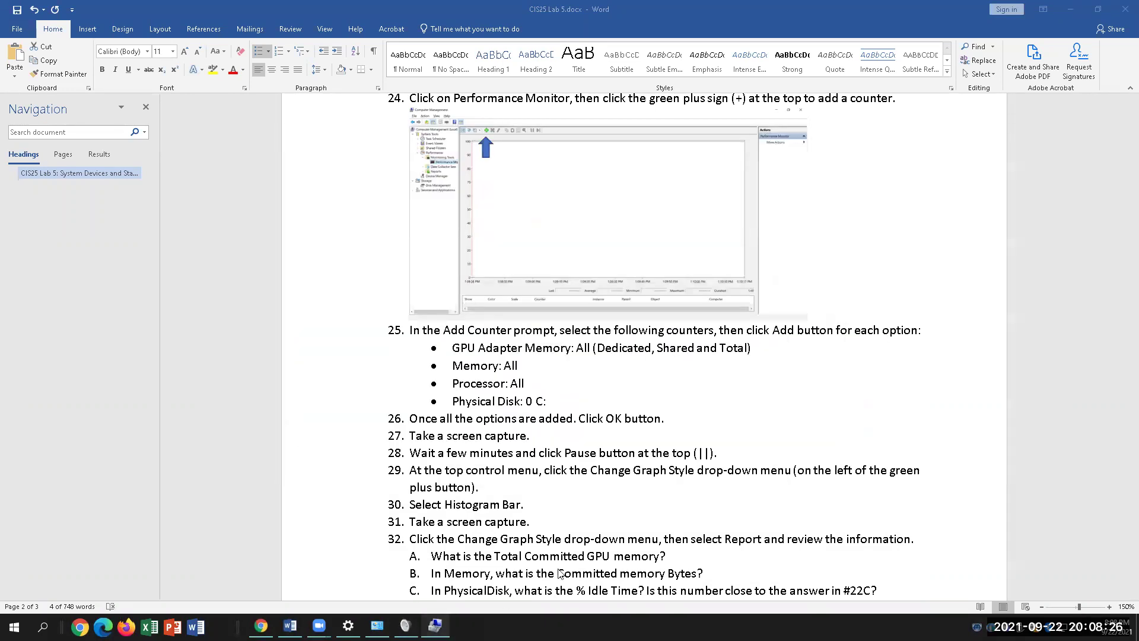
- Add all PhysicalDisk counters for the _Total instance in the Add Counters dialog and confirm the added counters
{"action": "key", "text": "alt+Tab"}
{"action": "left_click_drag", "start_coordinate": [666, 326], "coordinate": [665, 351]}
{"action": "scroll", "coordinate": [660, 385], "scroll_direction": "down", "scroll_amount": 4}
{"action": "left_click", "coordinate": [578, 359]}
{"action": "left_click", "coordinate": [657, 511]}
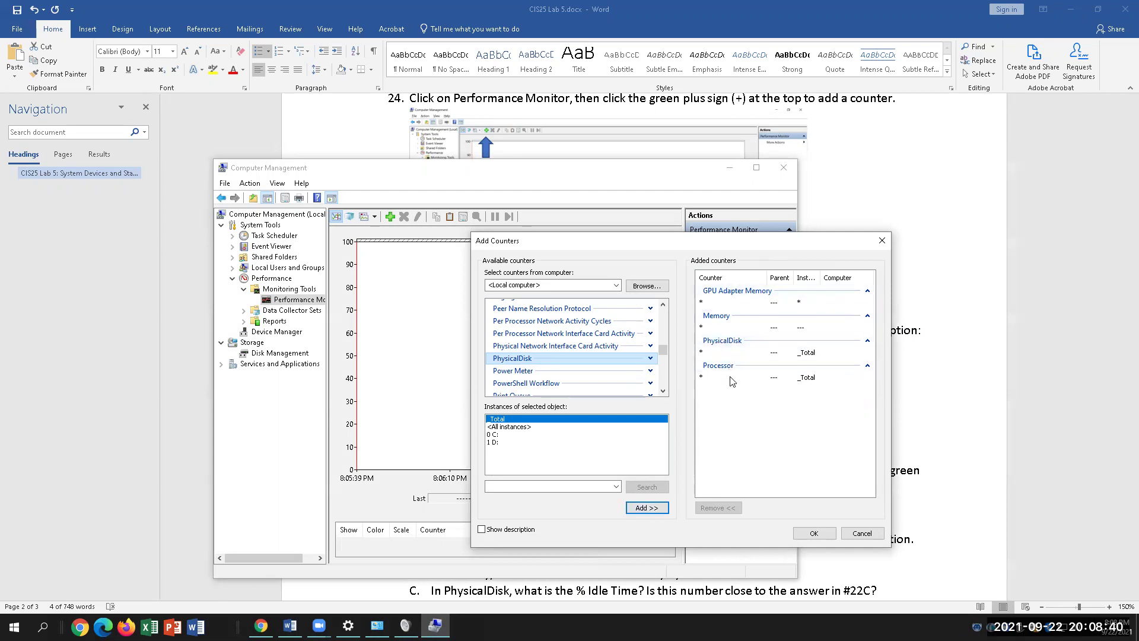
{"action": "left_click", "coordinate": [814, 533]}
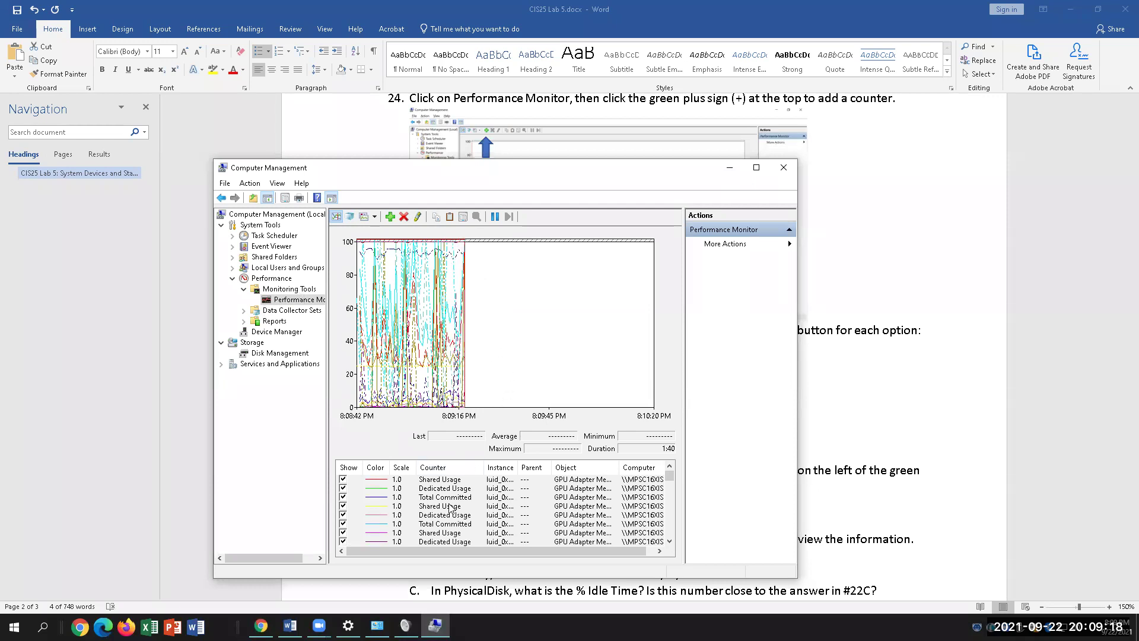
- Pause the live Performance Monitor graph and review the plotted lines and the list of added counters
{"action": "scroll", "coordinate": [457, 504], "scroll_direction": "down", "scroll_amount": 5}
{"action": "scroll", "coordinate": [473, 502], "scroll_direction": "down", "scroll_amount": 5}
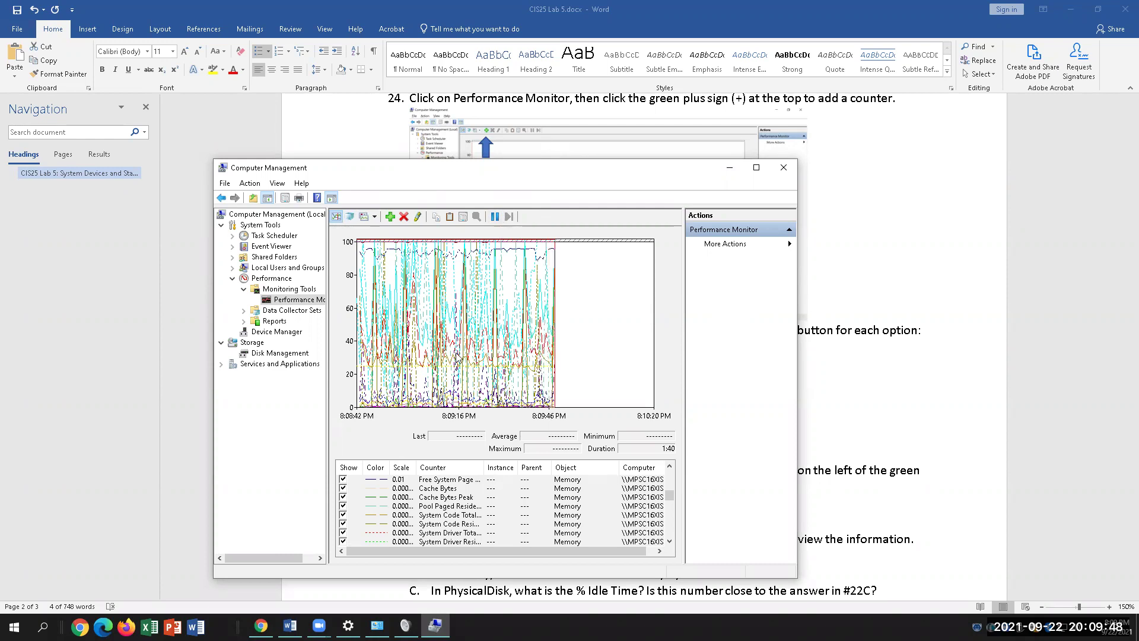
{"action": "left_click", "coordinate": [495, 217]}
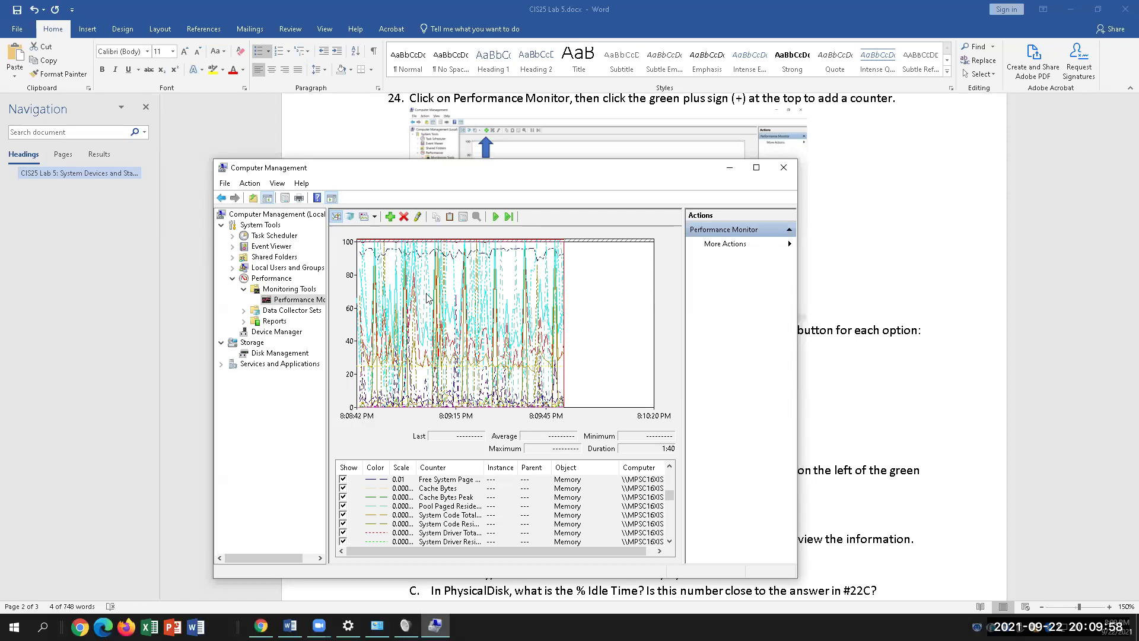
{"action": "mouse_move", "coordinate": [551, 383]}
{"action": "mouse_move", "coordinate": [537, 363]}
{"action": "mouse_move", "coordinate": [515, 330]}
{"action": "scroll", "coordinate": [484, 495], "scroll_direction": "down", "scroll_amount": 10}
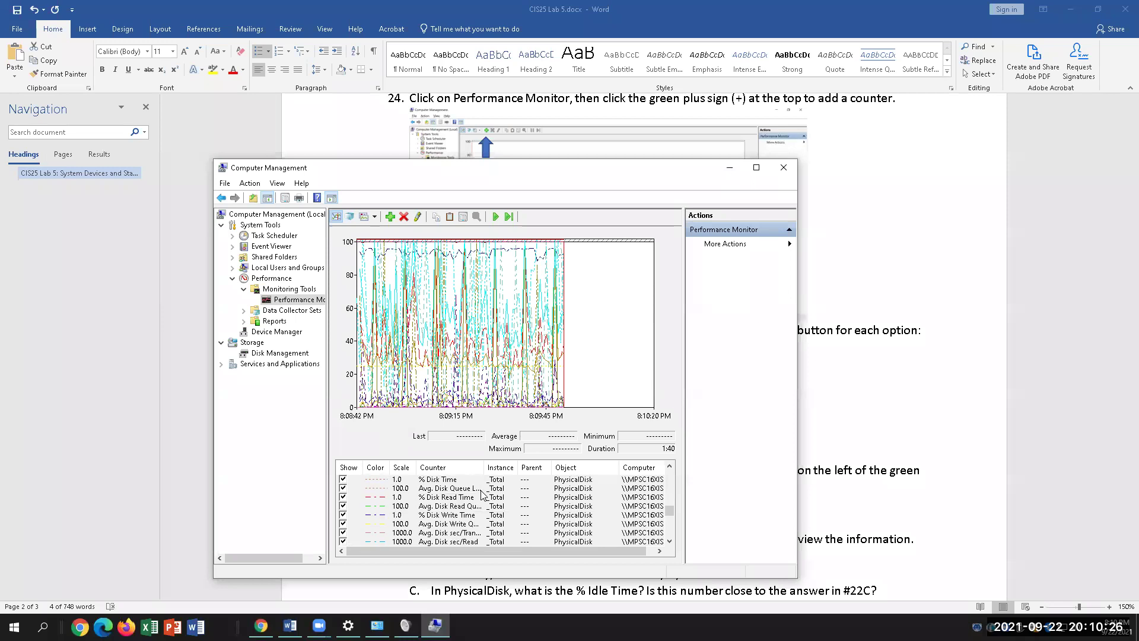
{"action": "mouse_move", "coordinate": [478, 343]}
{"action": "mouse_move", "coordinate": [562, 315]}
- Paste a screen capture of the Performance Monitor line graph on a new unnumbered line below step 27 in the Word document
{"action": "left_click", "coordinate": [383, 623]}
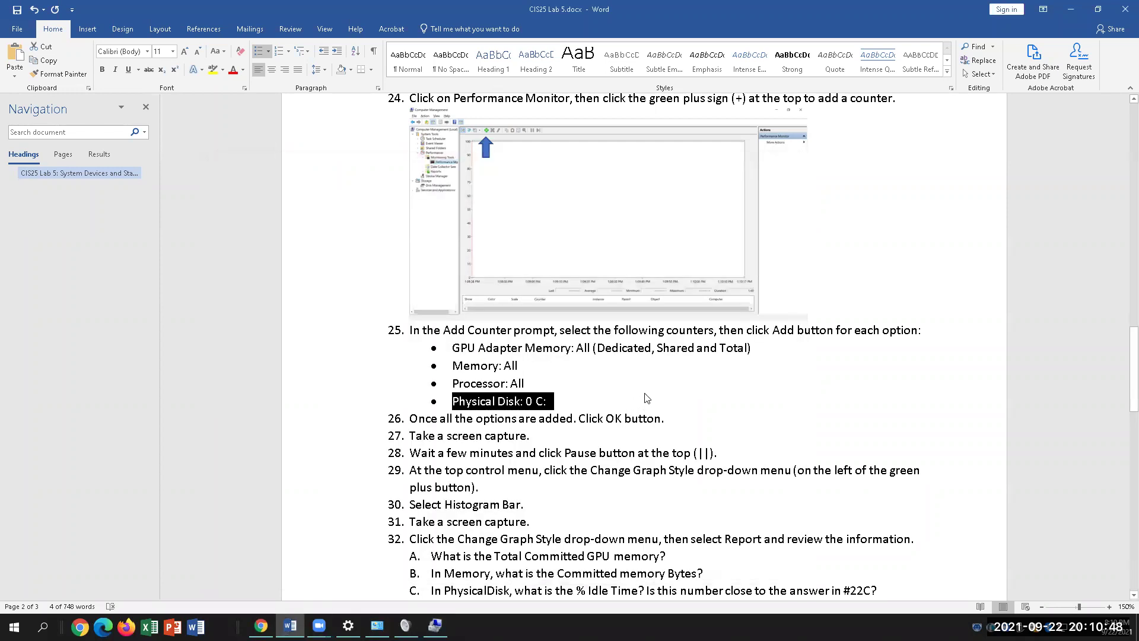
{"action": "left_click", "coordinate": [647, 399]}
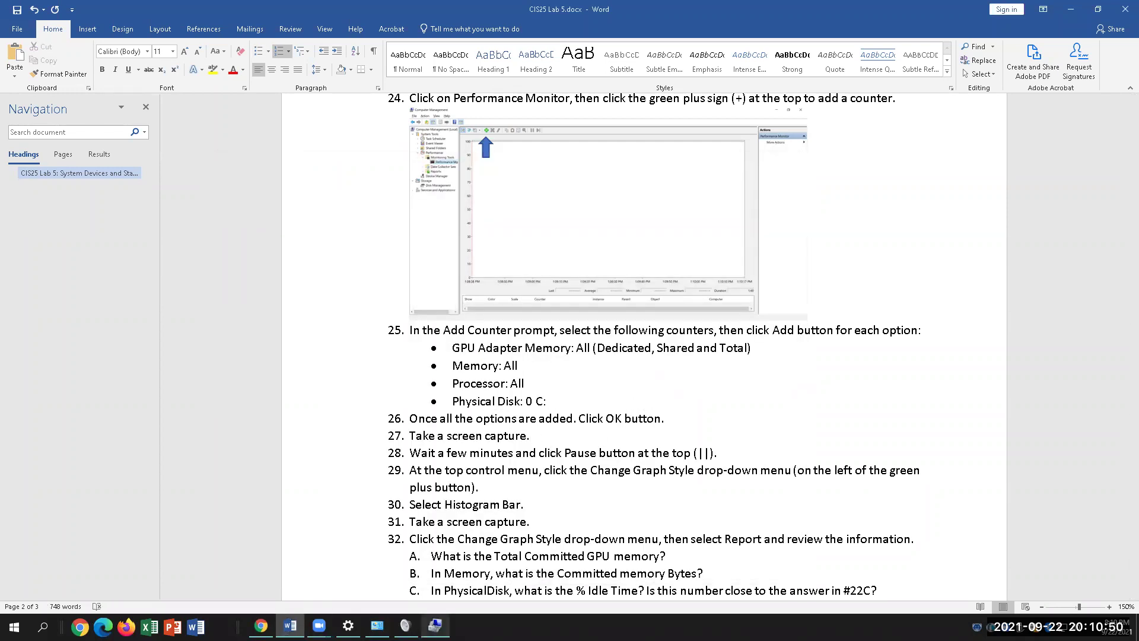
{"action": "left_click", "coordinate": [435, 624]}
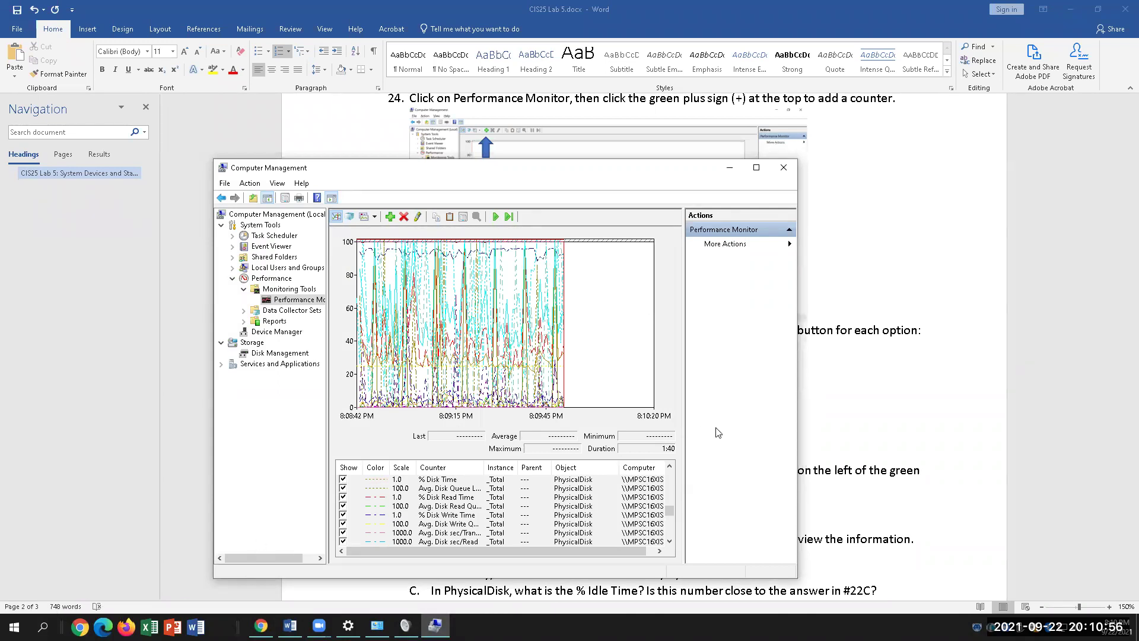
{"action": "left_click", "coordinate": [855, 432]}
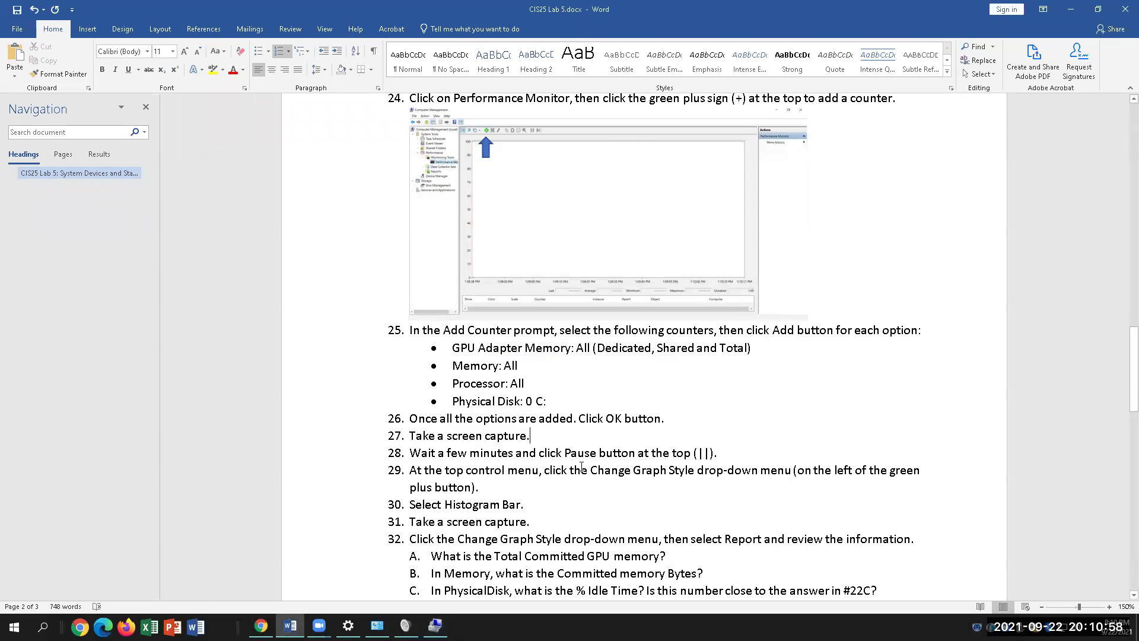
{"action": "key", "text": "Return"}
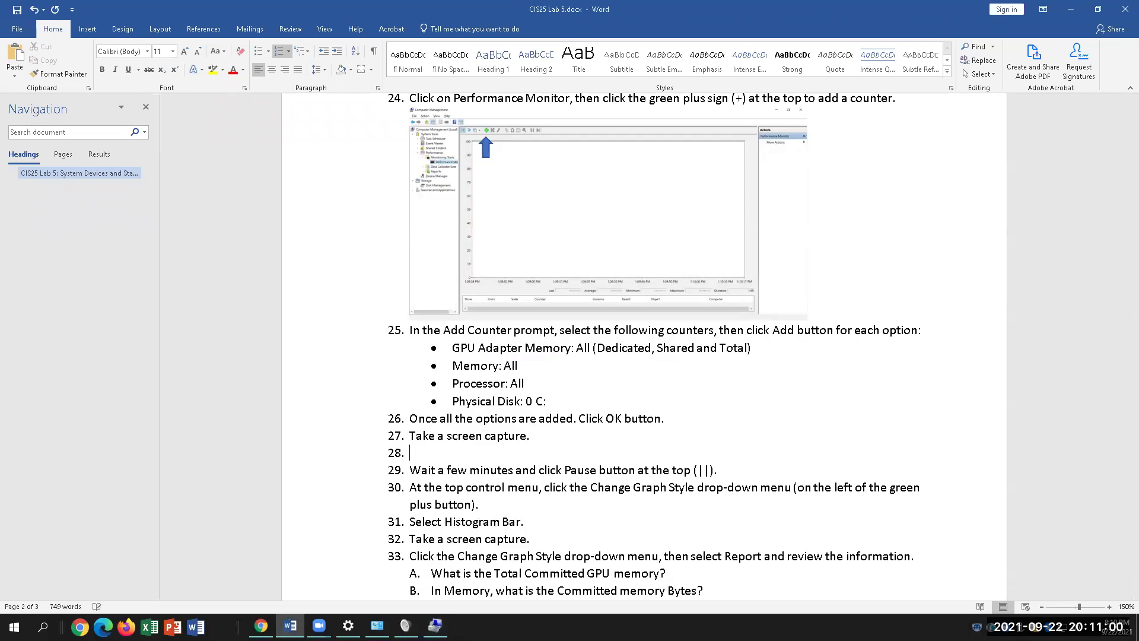
{"action": "key", "text": "BackSpace"}
{"action": "key", "text": "BackSpace"}
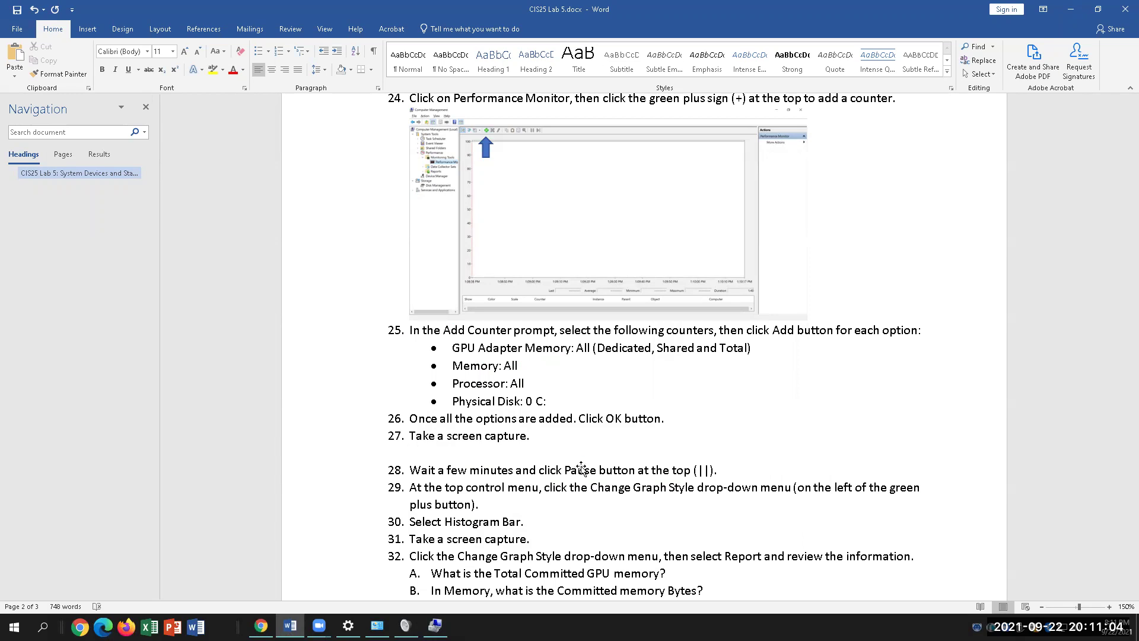
{"action": "key", "text": "ctrl+v"}
{"action": "left_click", "coordinate": [852, 512]}
{"action": "scroll", "coordinate": [852, 511], "scroll_direction": "down", "scroll_amount": 3}
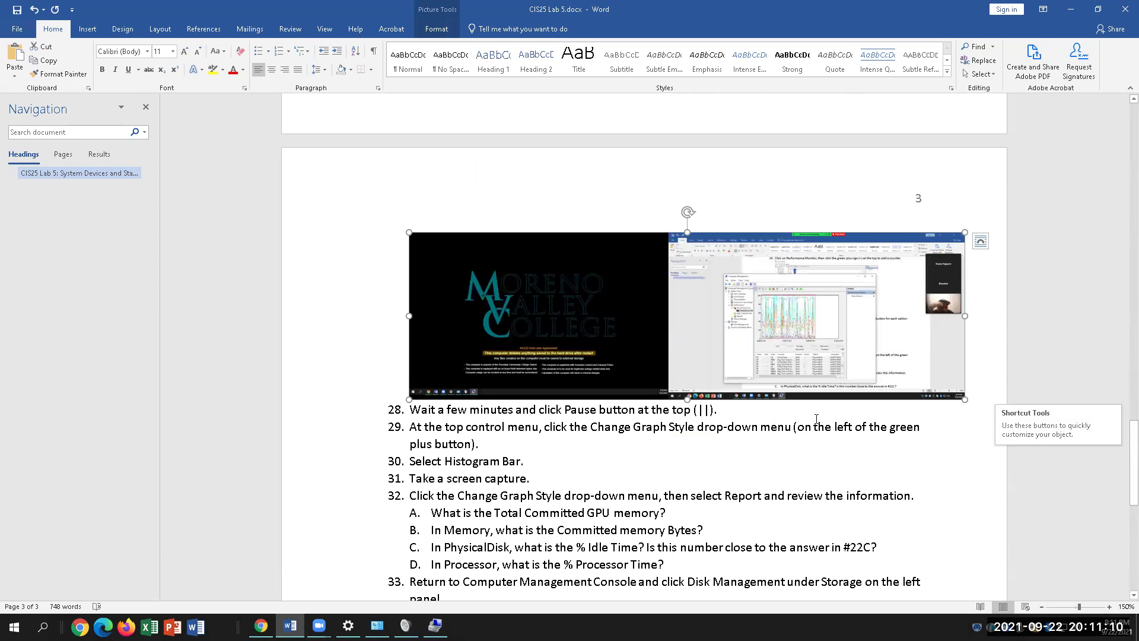
{"action": "left_click", "coordinate": [849, 414]}
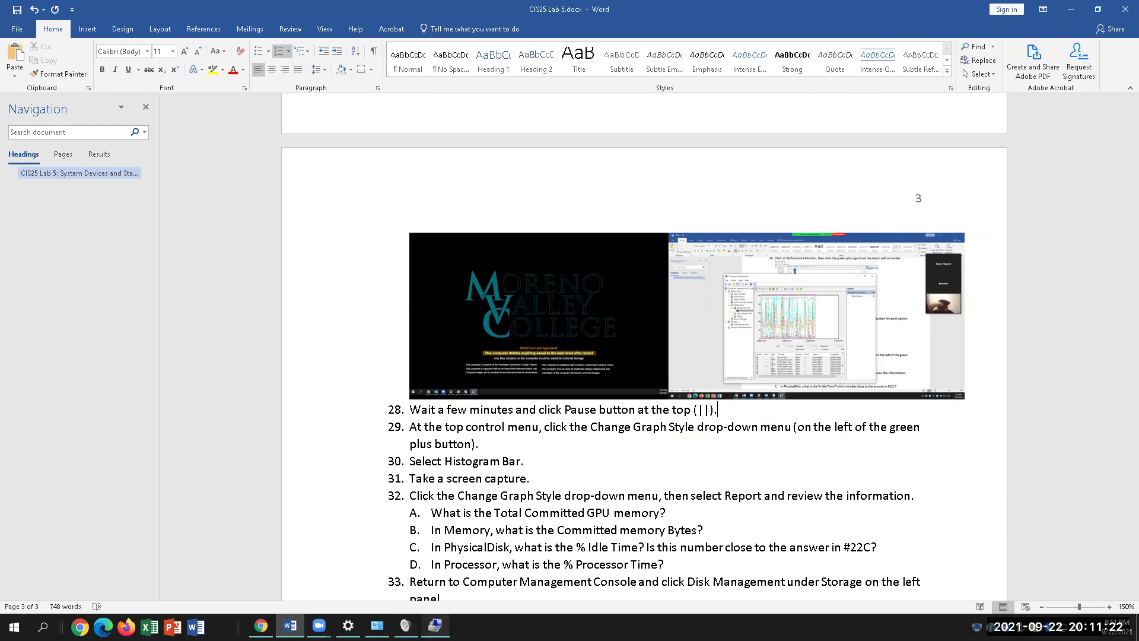
- Switch to Computer Management and change the Performance Monitor graph style to Histogram bar
{"action": "left_click", "coordinate": [435, 626]}
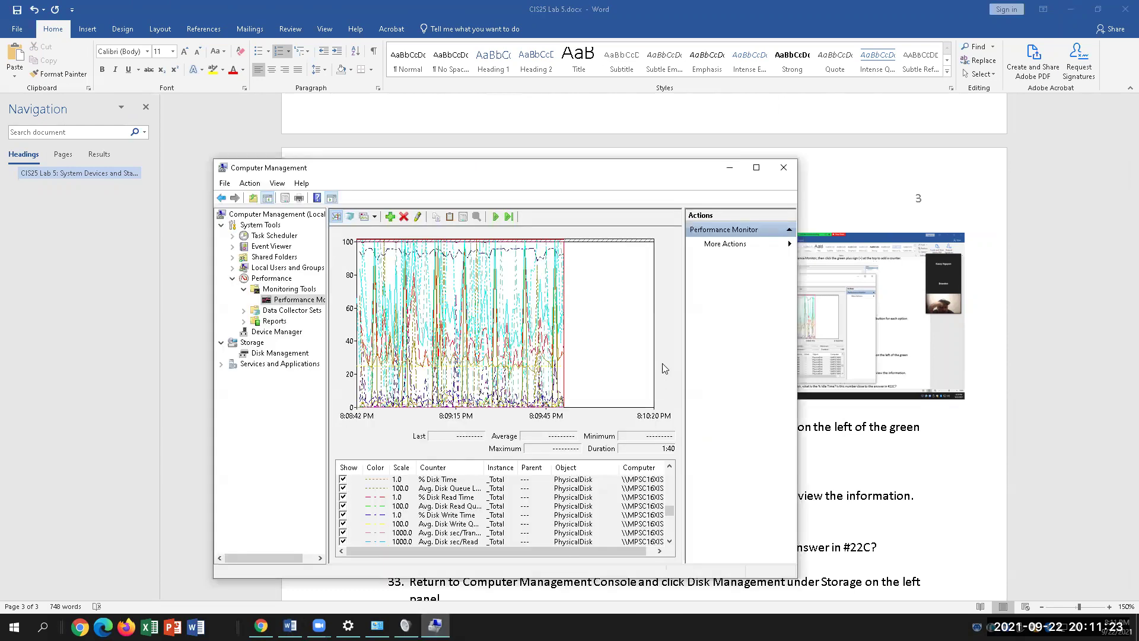
{"action": "left_click", "coordinate": [374, 218]}
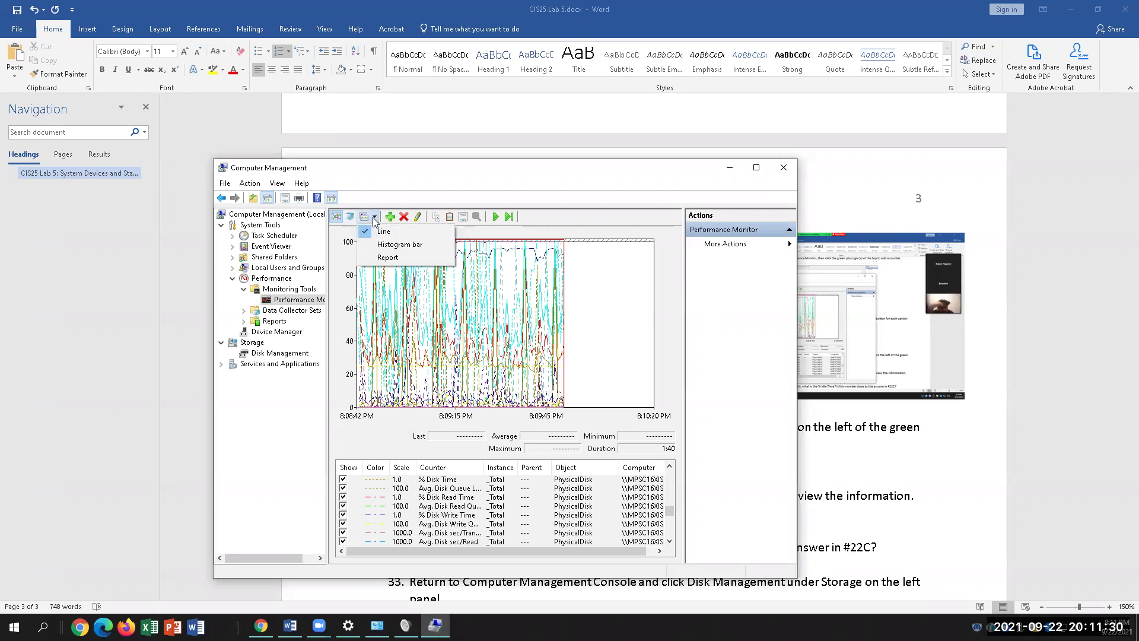
{"action": "left_click", "coordinate": [389, 248]}
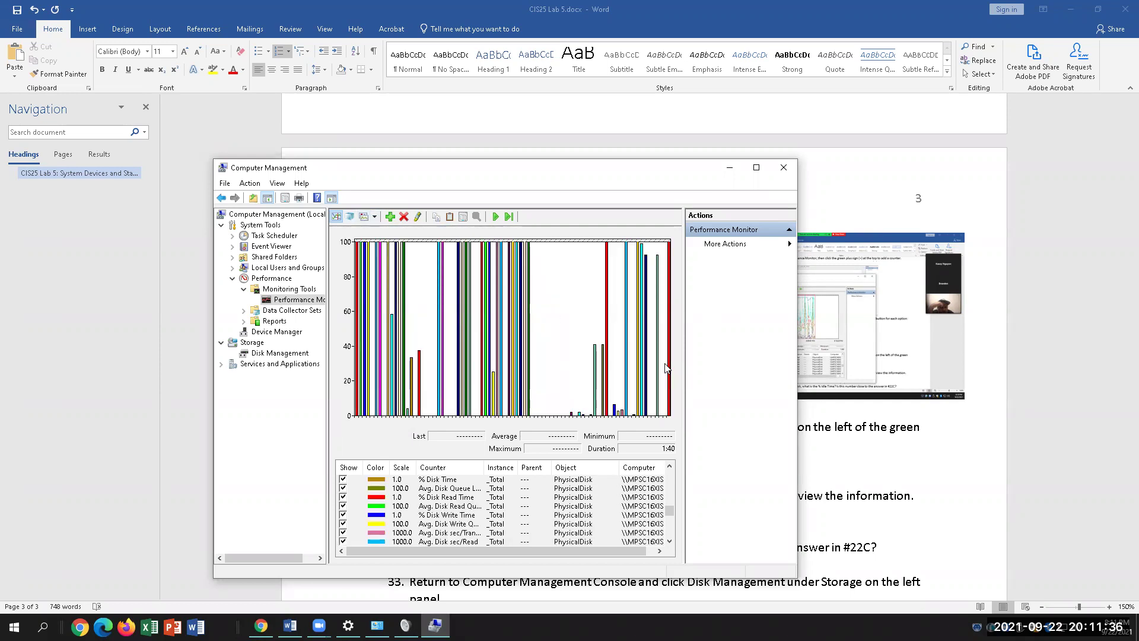
- Change the graph style to Report and examine the GPU Adapter Memory, Memory and PhysicalDisk values
{"action": "left_click", "coordinate": [375, 218]}
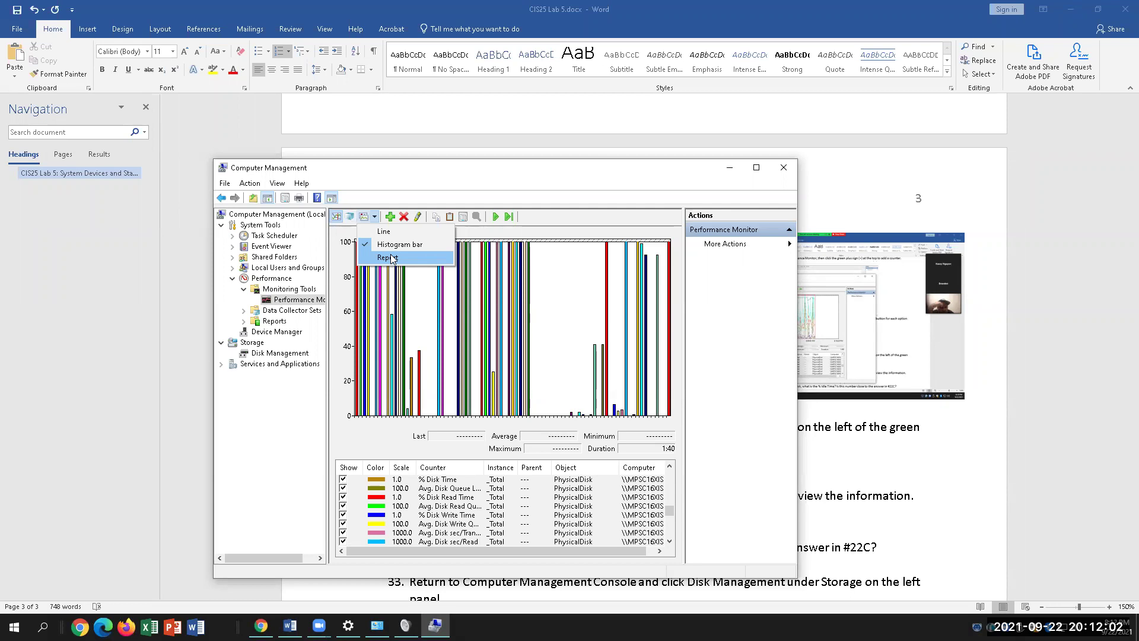
{"action": "left_click", "coordinate": [392, 258]}
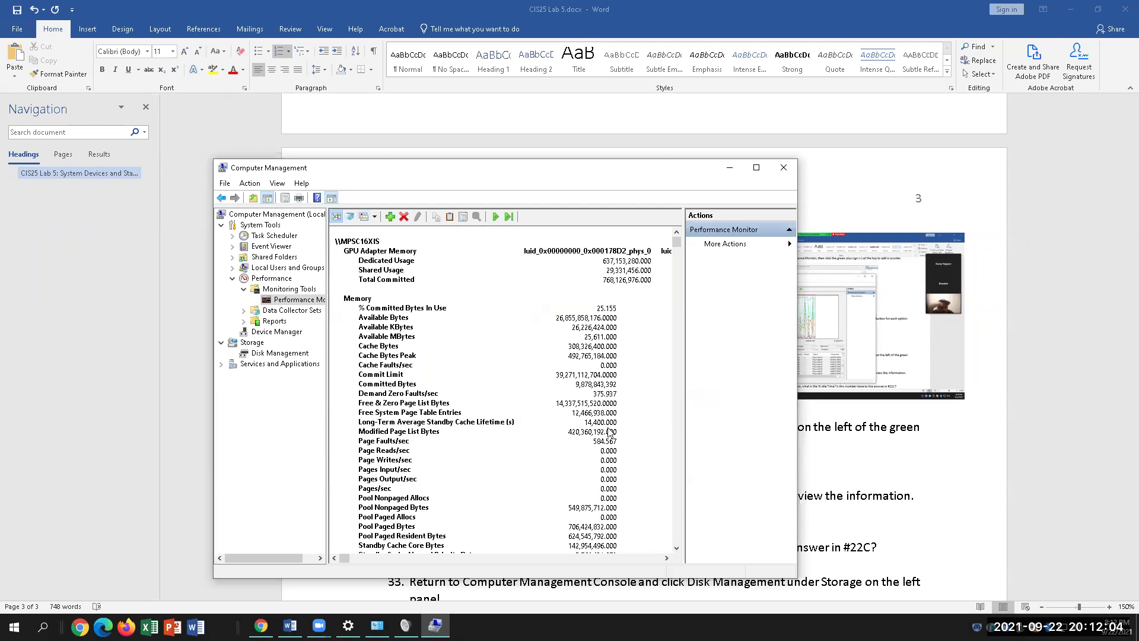
{"action": "scroll", "coordinate": [496, 498], "scroll_direction": "down", "scroll_amount": 4}
{"action": "scroll", "coordinate": [497, 497], "scroll_direction": "up", "scroll_amount": 3}
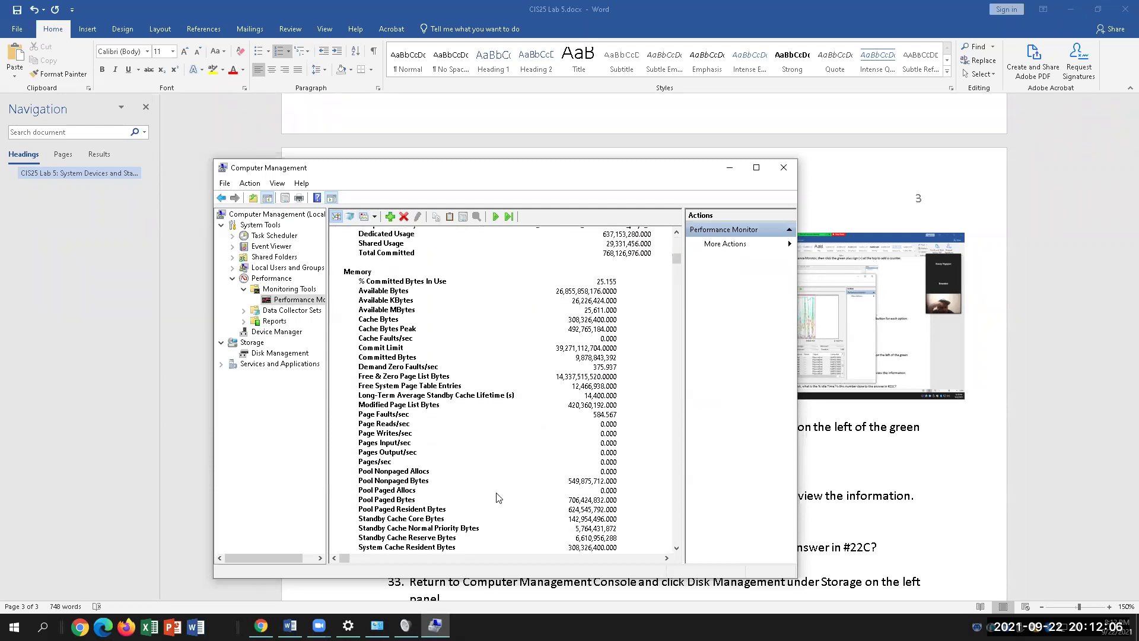
{"action": "scroll", "coordinate": [497, 499], "scroll_direction": "up", "scroll_amount": 1}
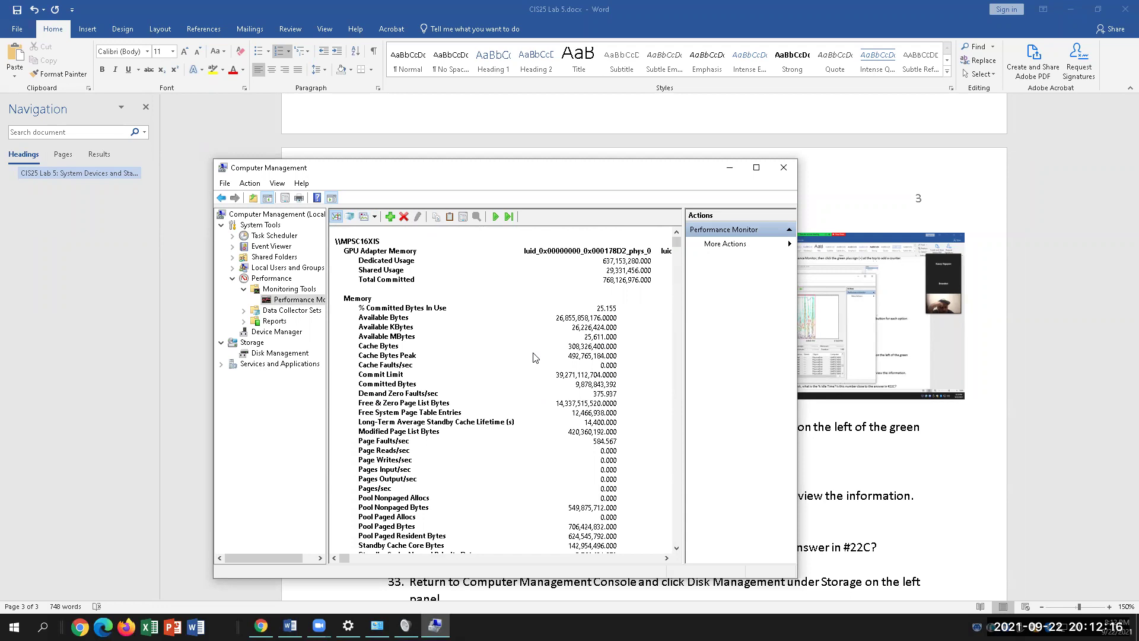
{"action": "scroll", "coordinate": [514, 400], "scroll_direction": "down", "scroll_amount": 5}
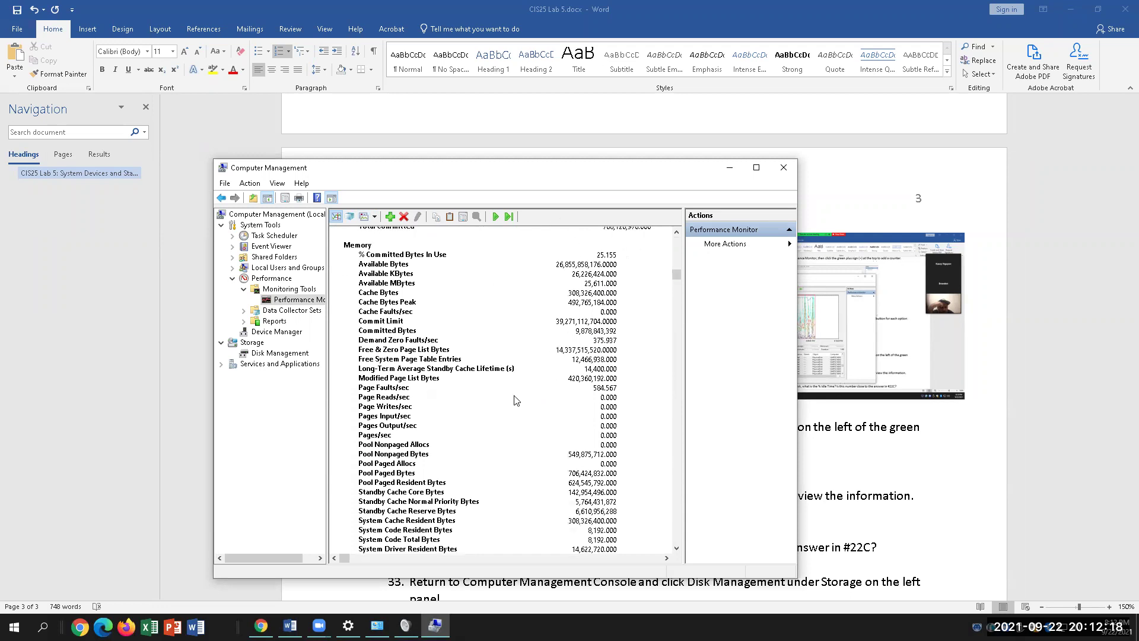
{"action": "scroll", "coordinate": [515, 401], "scroll_direction": "down", "scroll_amount": 7}
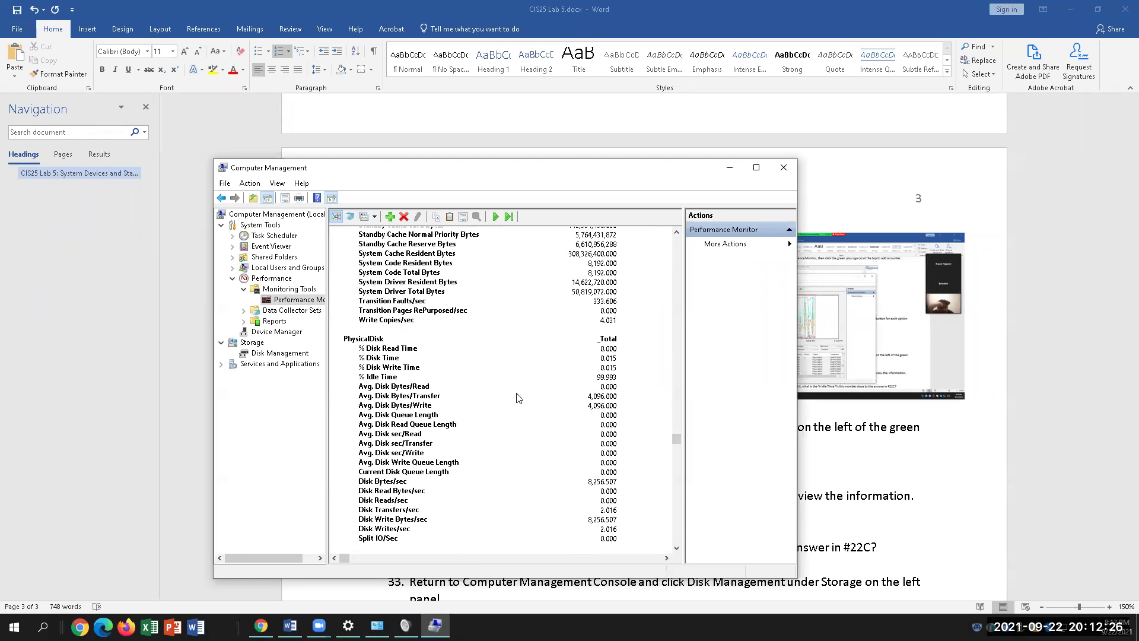
{"action": "scroll", "coordinate": [516, 398], "scroll_direction": "down", "scroll_amount": 1}
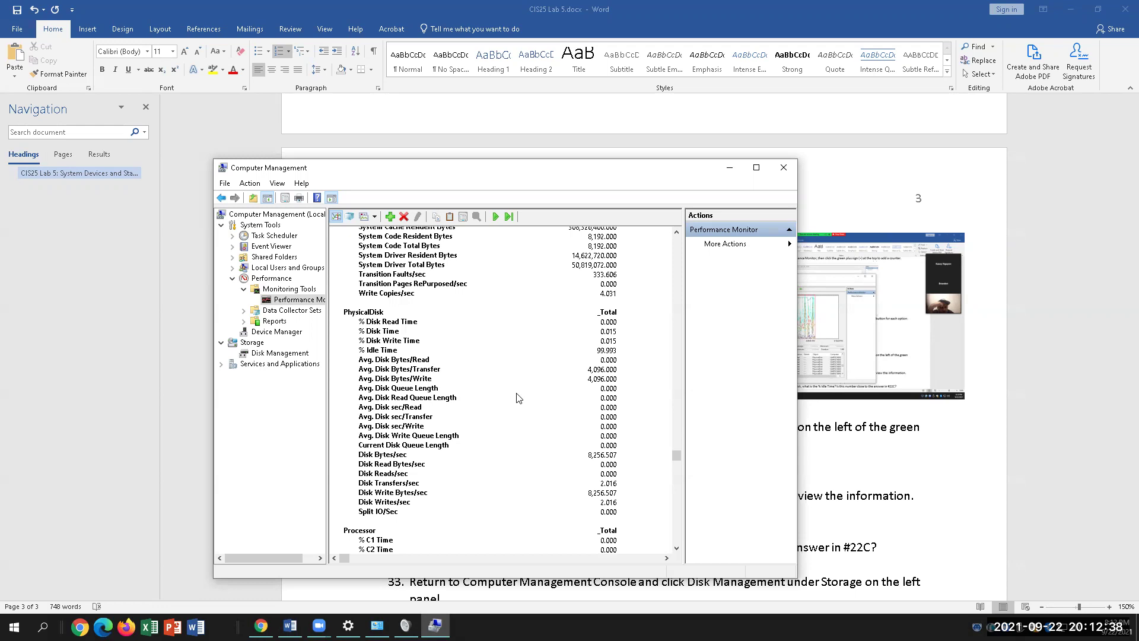
{"action": "scroll", "coordinate": [519, 396], "scroll_direction": "up", "scroll_amount": 7}
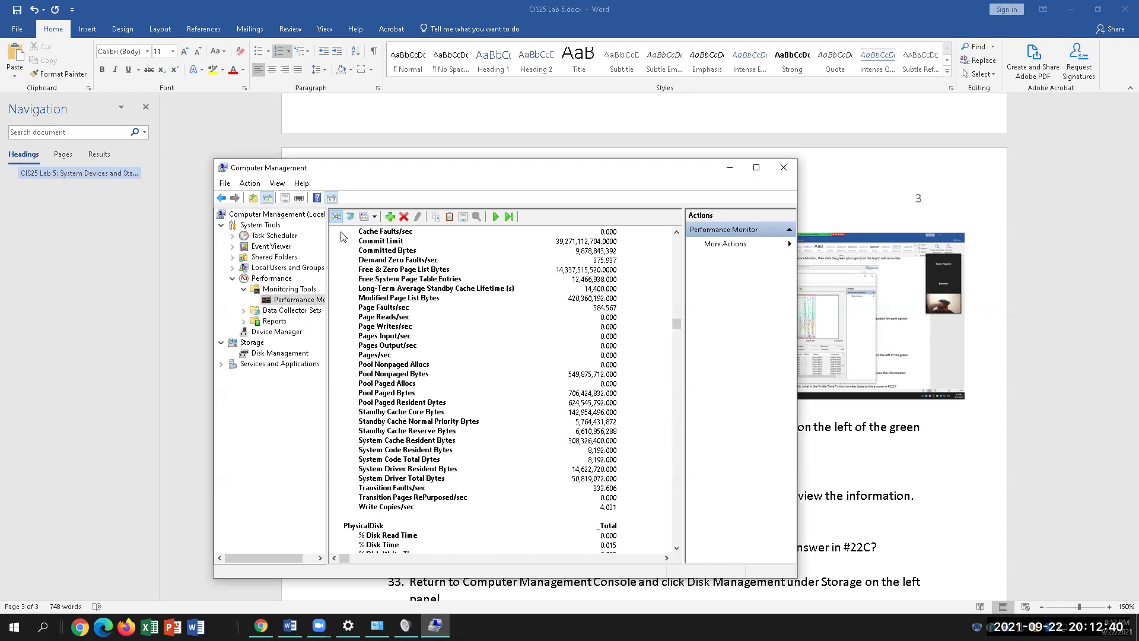
{"action": "left_click", "coordinate": [350, 216]}
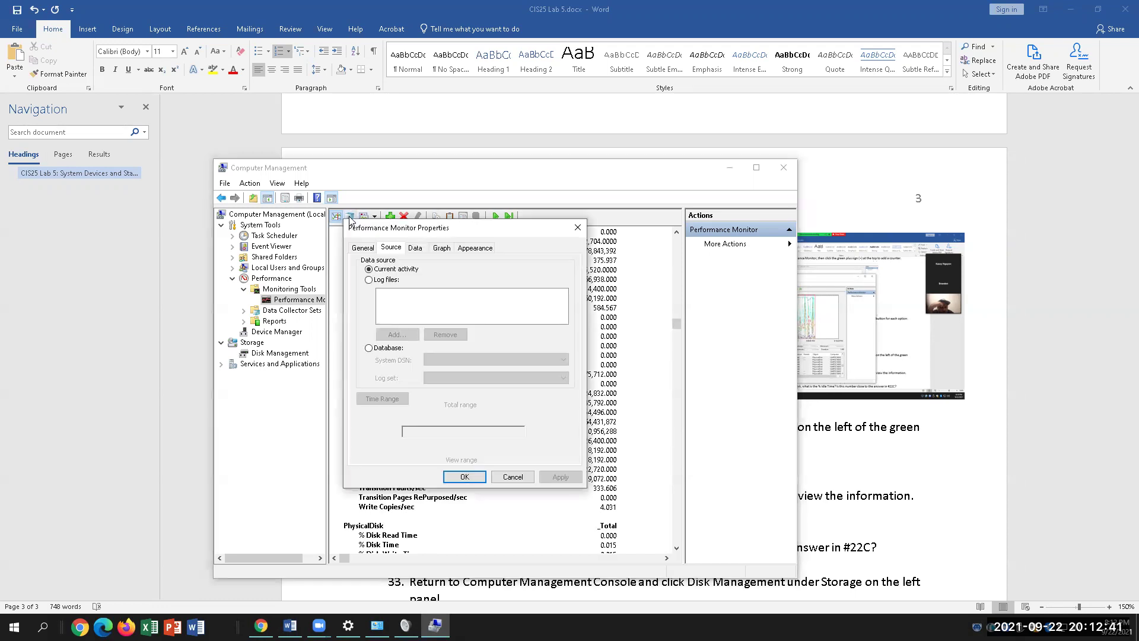
{"action": "left_click", "coordinate": [581, 223]}
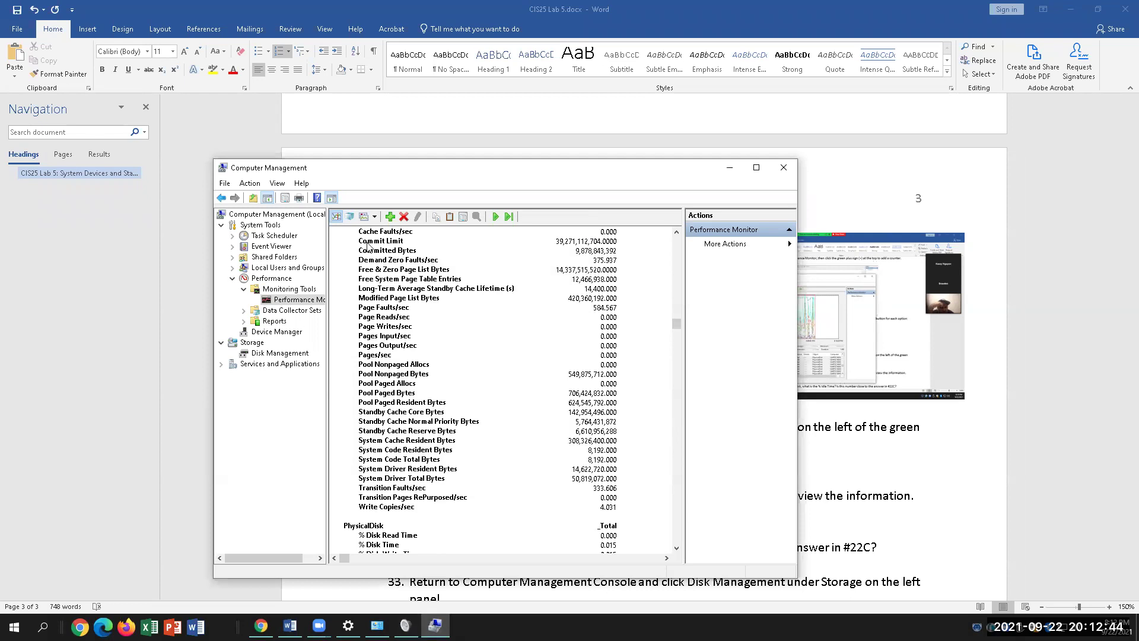
- Change the Performance Monitor graph style back to Histogram bar
{"action": "left_click", "coordinate": [349, 216]}
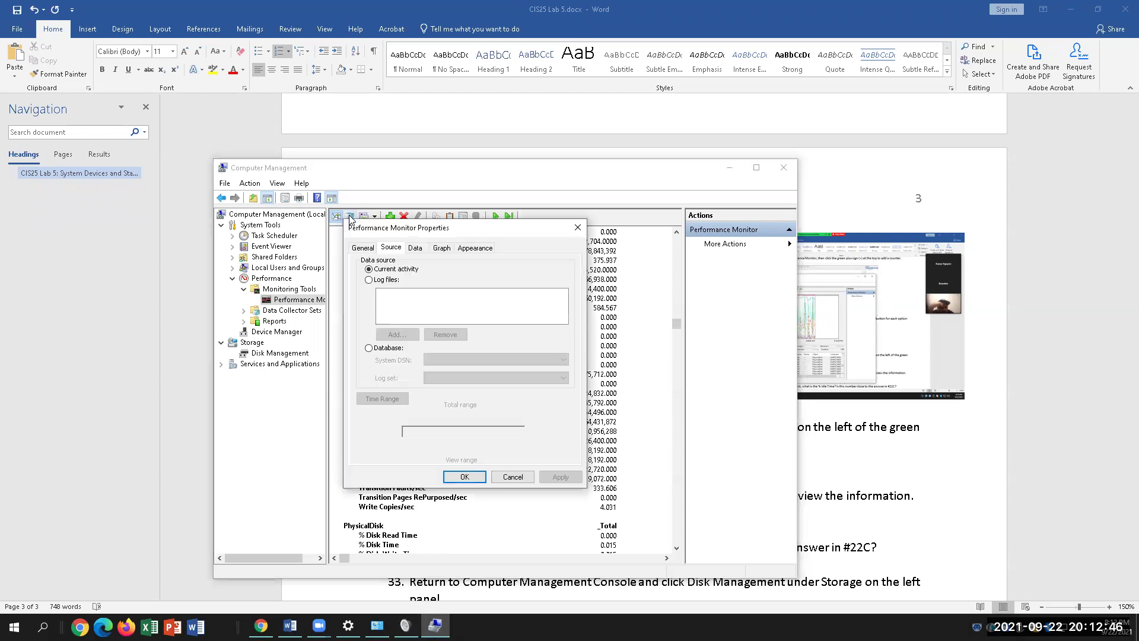
{"action": "left_click", "coordinate": [578, 227]}
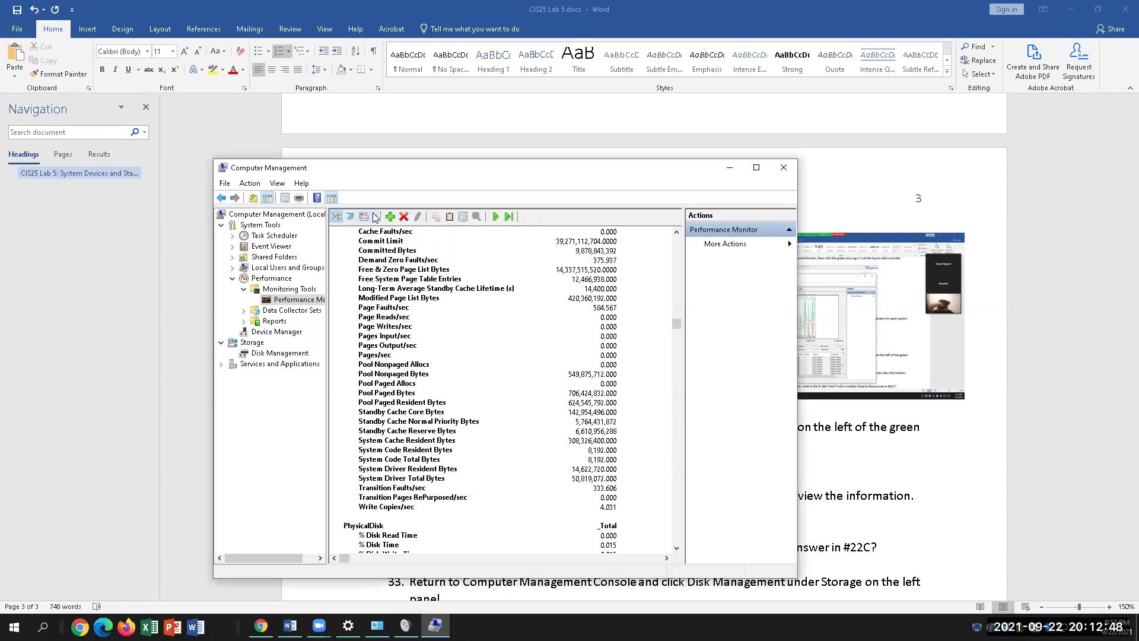
{"action": "left_click", "coordinate": [374, 217]}
{"action": "left_click", "coordinate": [386, 244]}
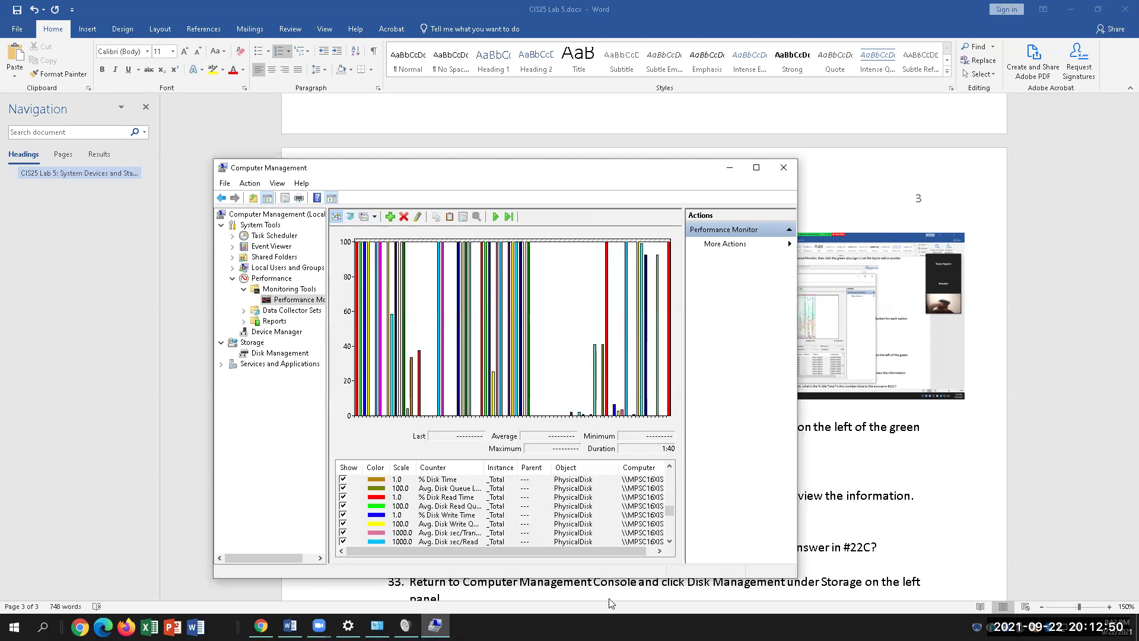
- Place the insertion point at the end of step 31 in the Word worksheet and take a screen capture of the Computer Management histogram
{"action": "left_click", "coordinate": [290, 625]}
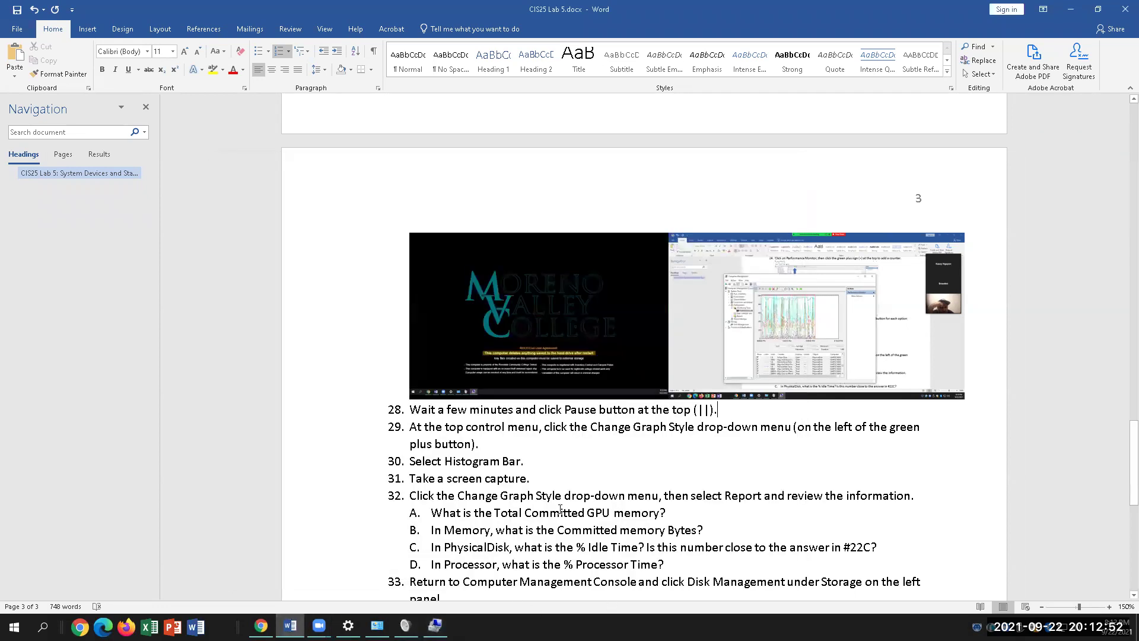
{"action": "scroll", "coordinate": [561, 499], "scroll_direction": "down", "scroll_amount": 2}
{"action": "left_click", "coordinate": [526, 374]}
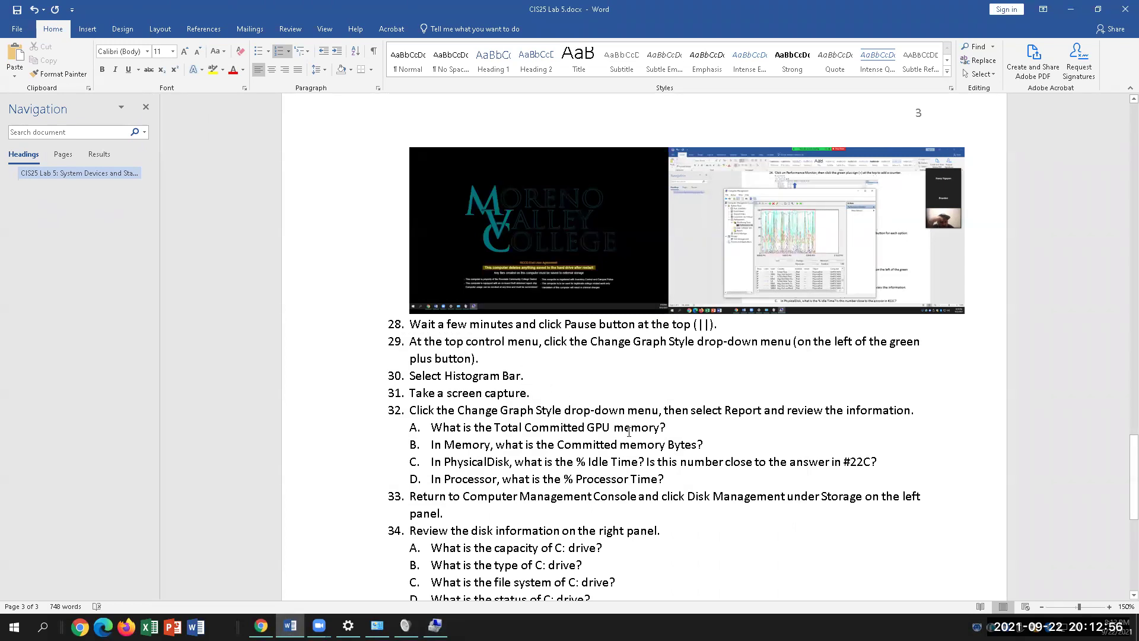
{"action": "left_click", "coordinate": [377, 625]}
{"action": "left_click", "coordinate": [378, 625]}
{"action": "left_click", "coordinate": [435, 626]}
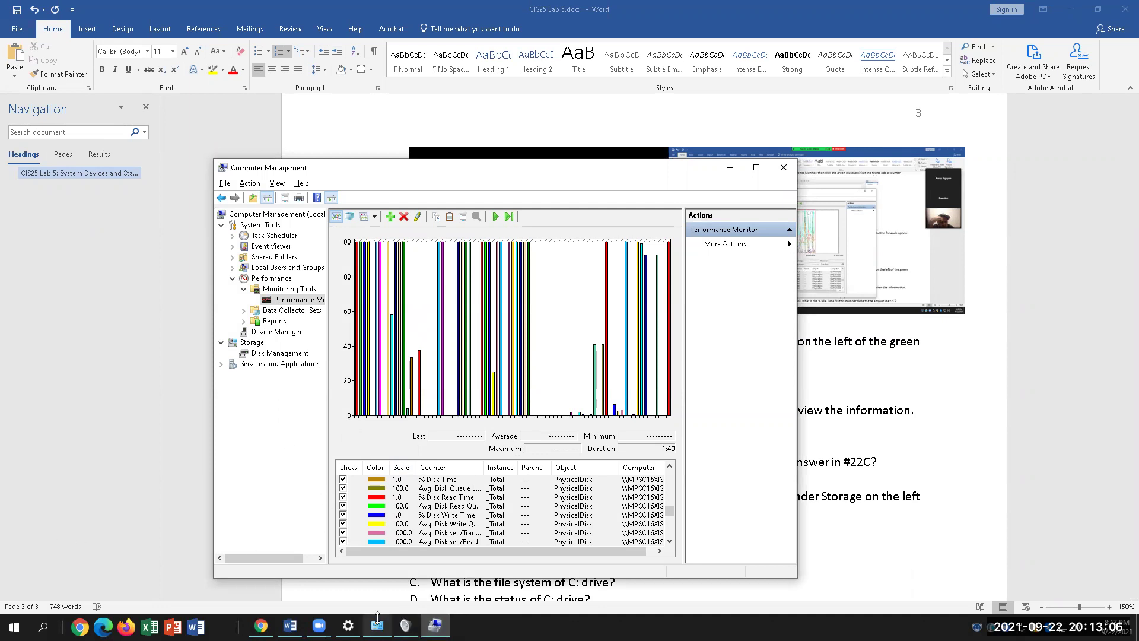
- Paste the histogram screen capture on a new unnumbered line below step 31 in the Word document
{"action": "left_click", "coordinate": [878, 505]}
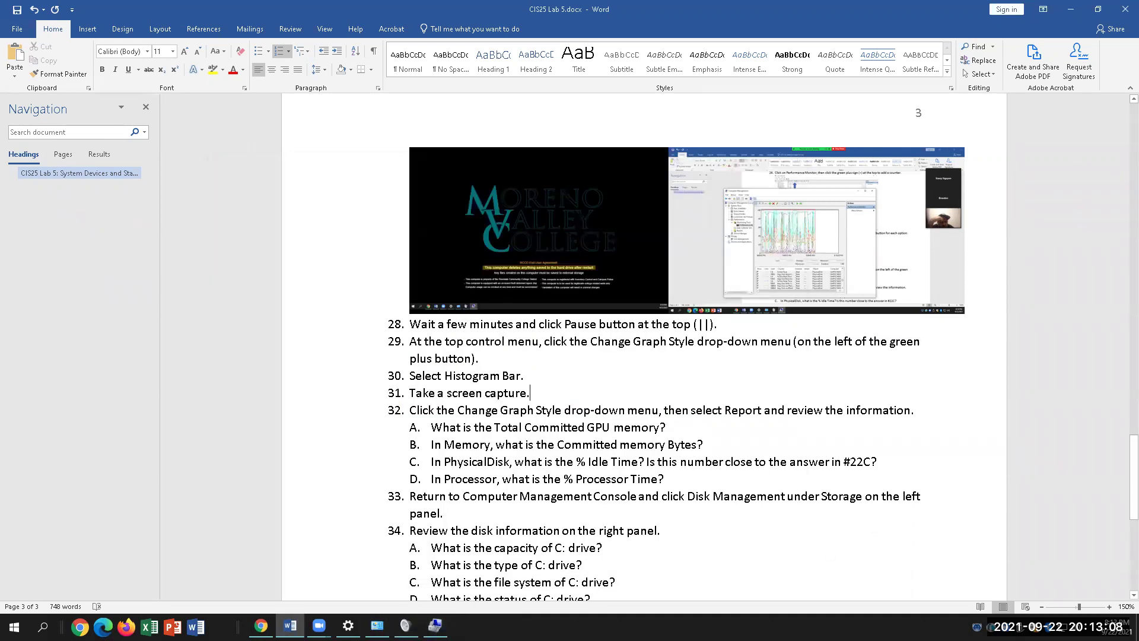
{"action": "key", "text": "Return"}
{"action": "key", "text": "BackSpace"}
{"action": "type", "text": "v"}
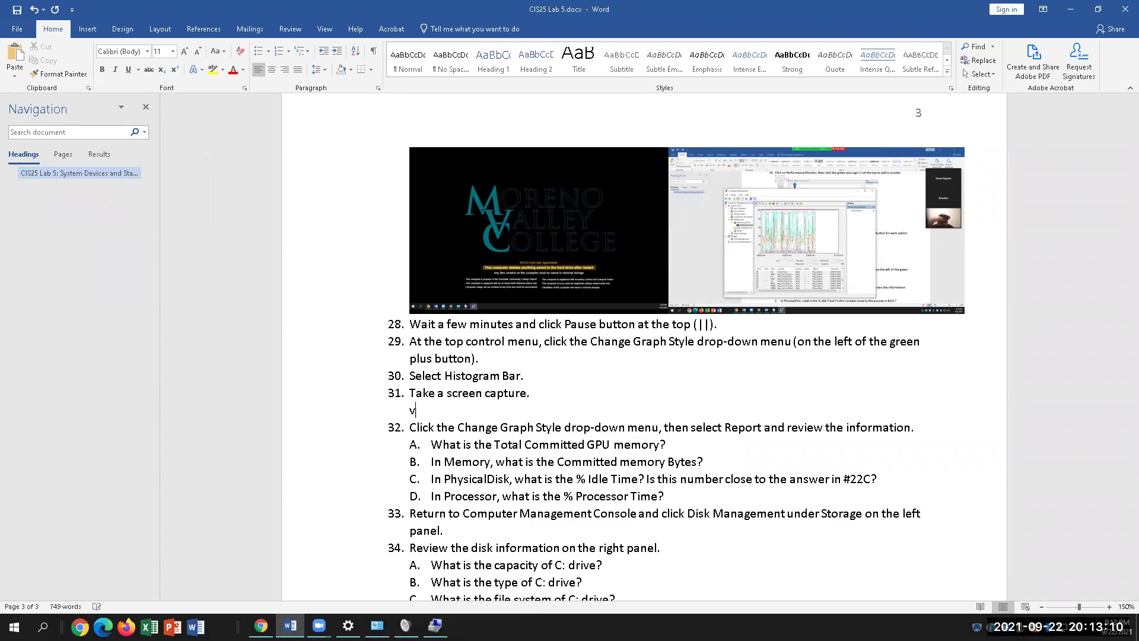
{"action": "key", "text": "BackSpace"}
{"action": "key", "text": "ctrl+v"}
{"action": "left_click", "coordinate": [863, 548]}
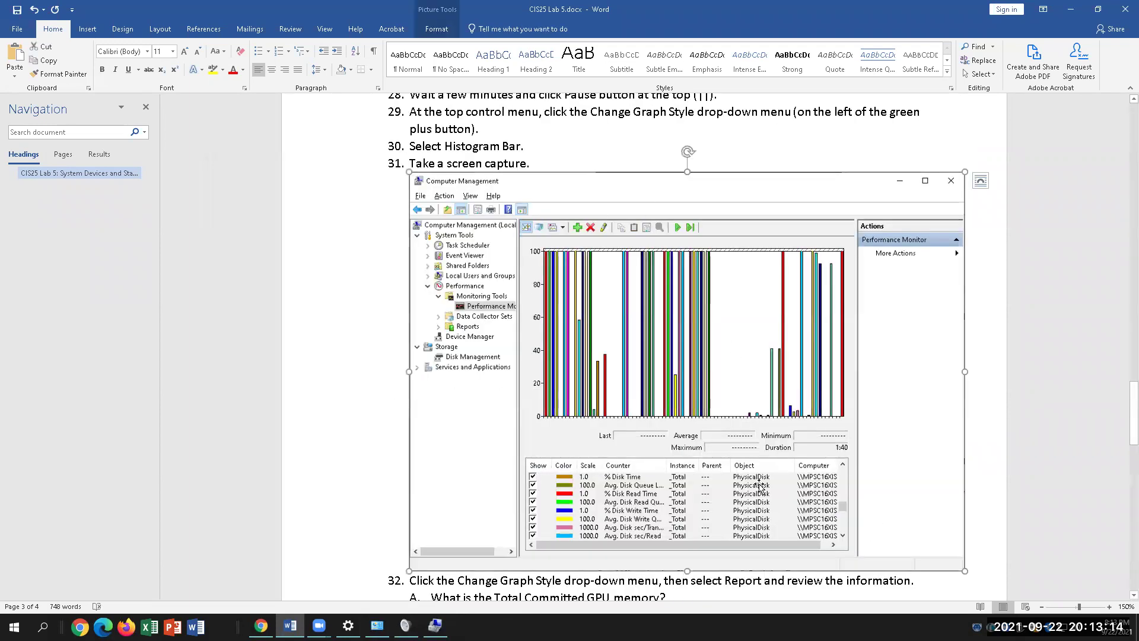
- Read worksheet step 32, switch to Computer Management, and change the graph style to Report
{"action": "scroll", "coordinate": [760, 485], "scroll_direction": "down", "scroll_amount": 4}
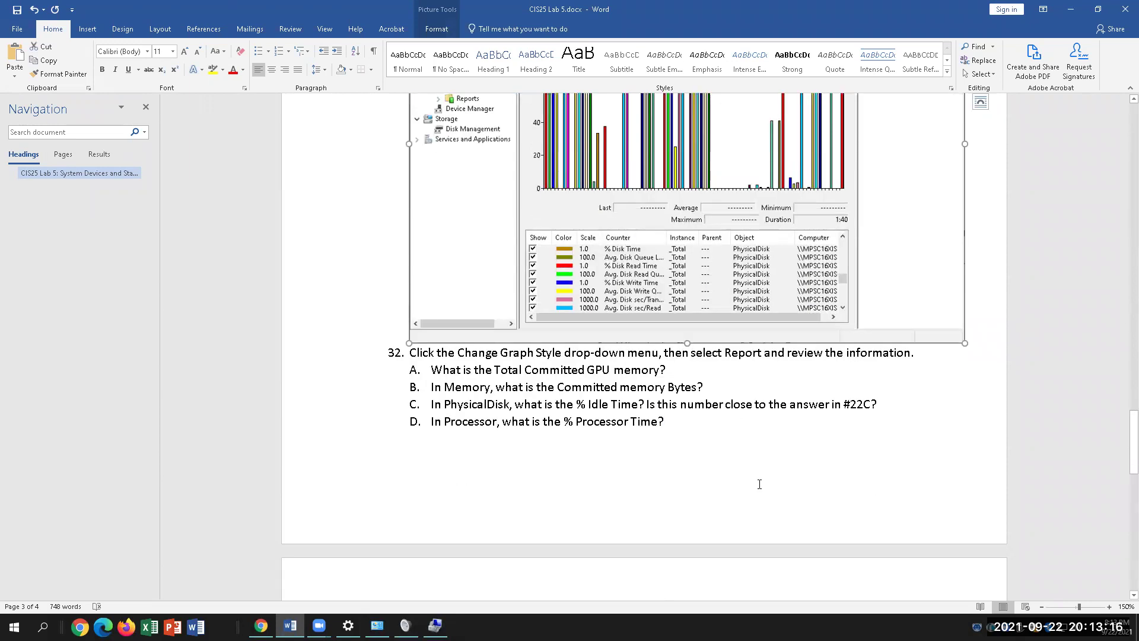
{"action": "left_click", "coordinate": [714, 352]}
{"action": "left_click", "coordinate": [916, 353]}
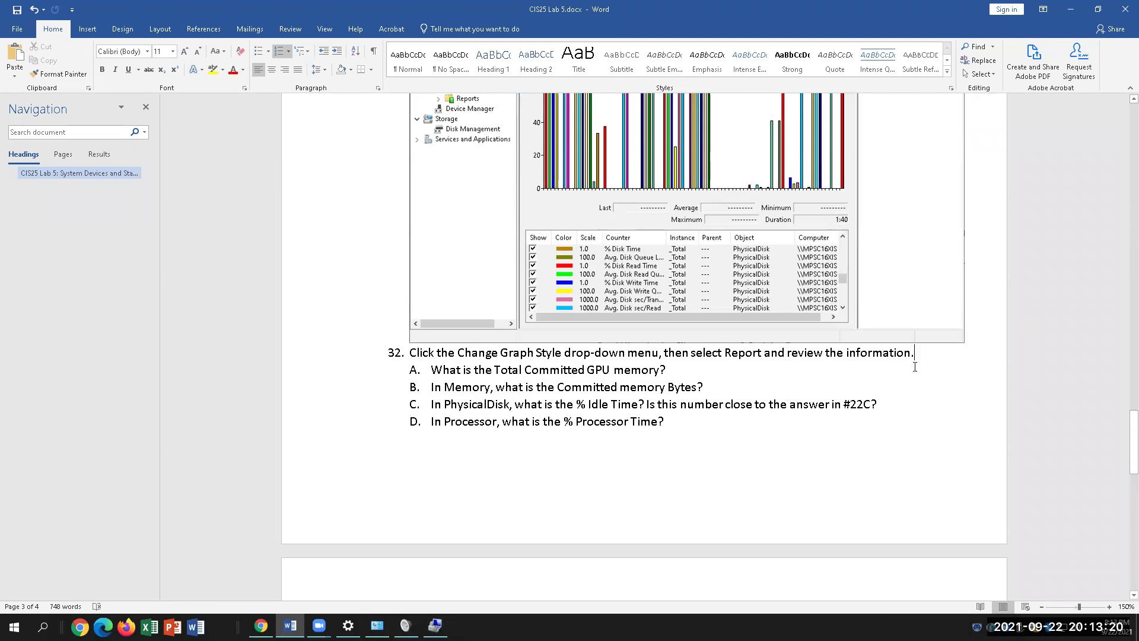
{"action": "left_click", "coordinate": [435, 625]}
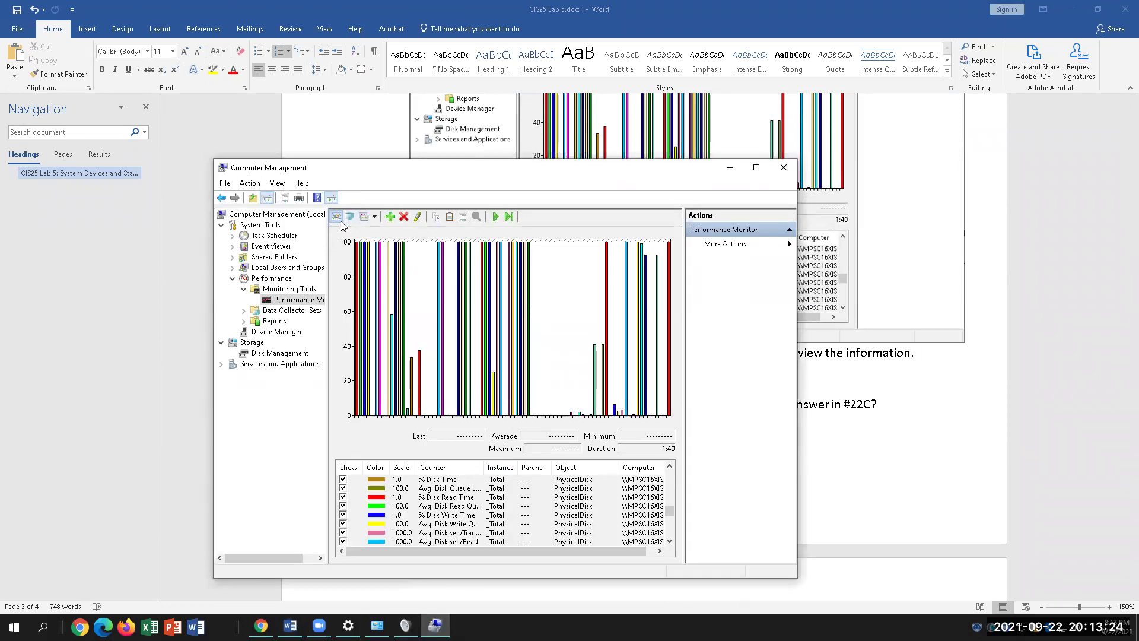
{"action": "left_click", "coordinate": [373, 218]}
{"action": "left_click", "coordinate": [388, 257]}
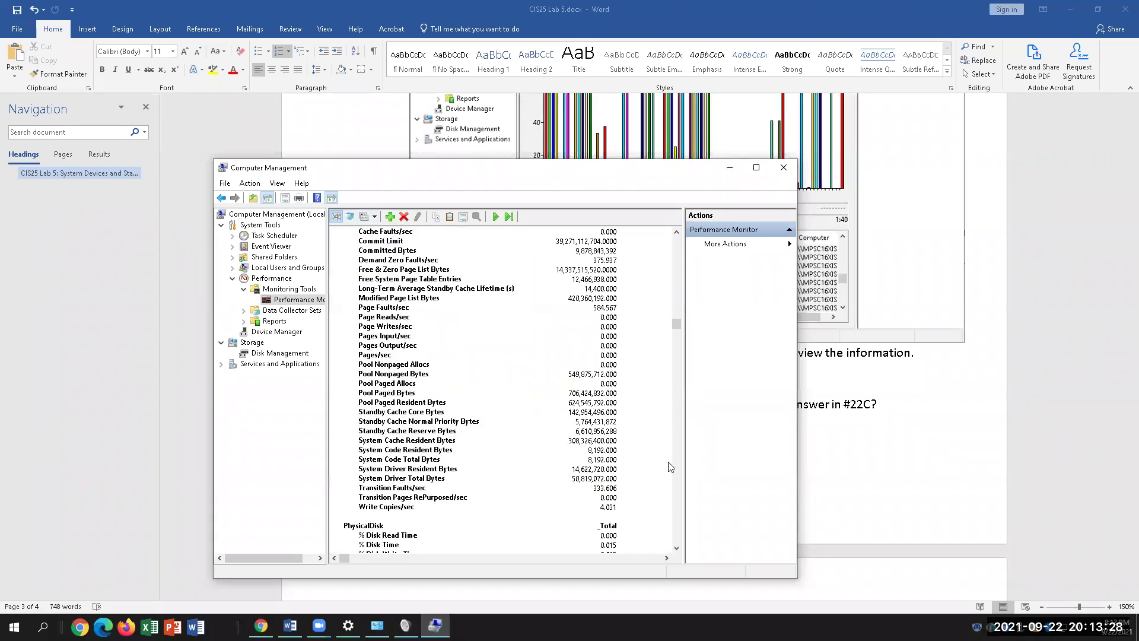
- Examine the report's GPU Adapter Memory, Memory, PhysicalDisk and Processor counters for the values that questions 32A to 32D ask about
{"action": "left_click", "coordinate": [852, 449]}
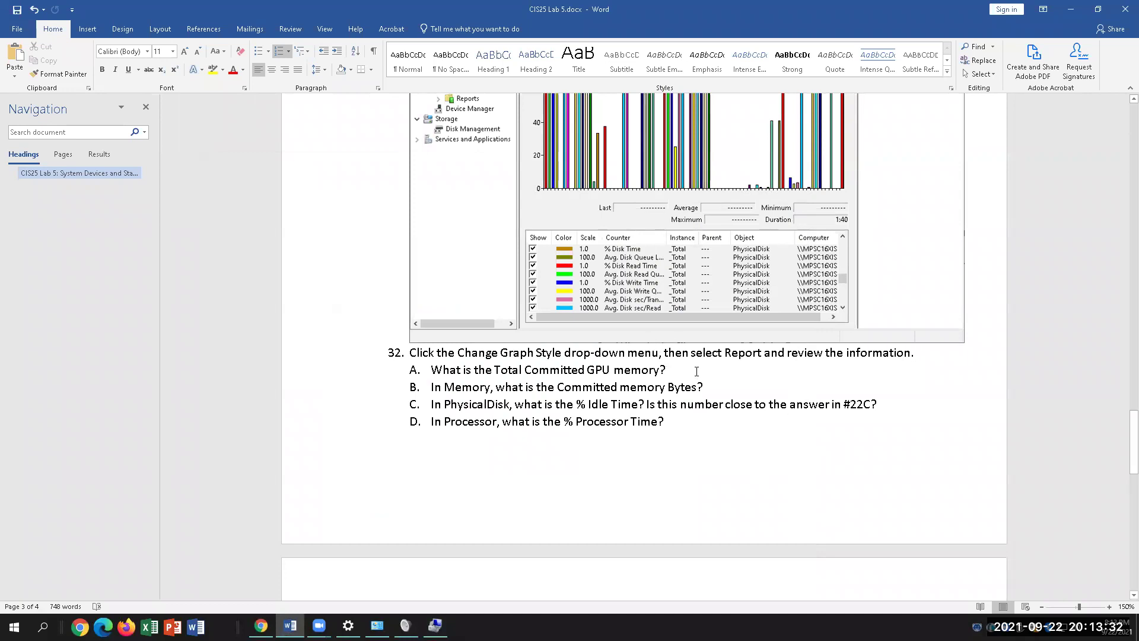
{"action": "left_click_drag", "start_coordinate": [536, 370], "coordinate": [660, 371]}
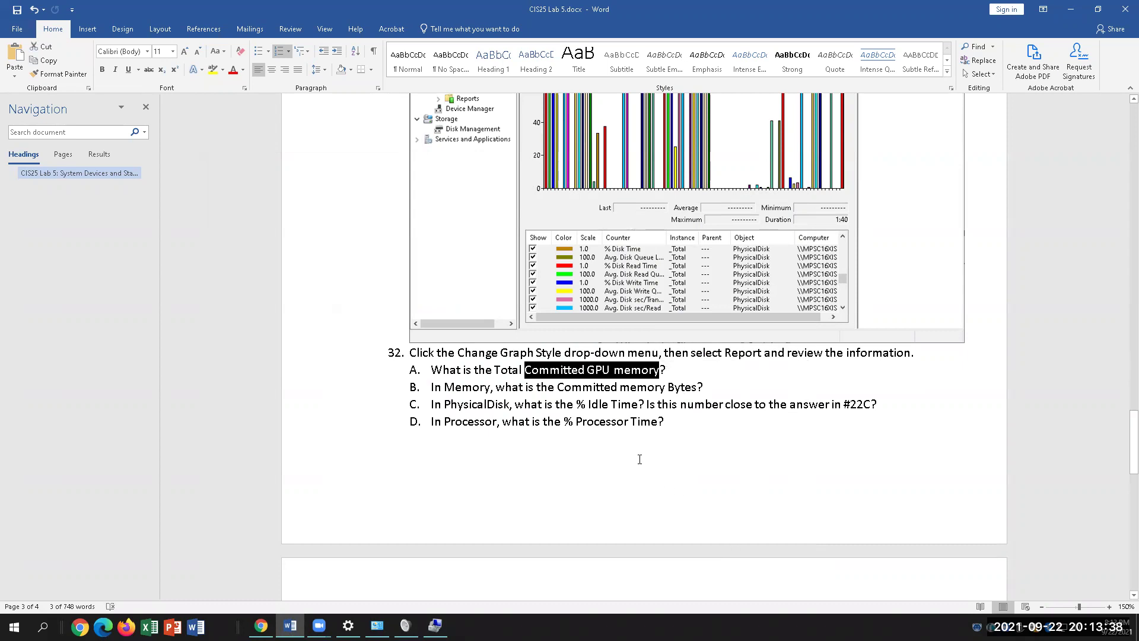
{"action": "left_click", "coordinate": [435, 625]}
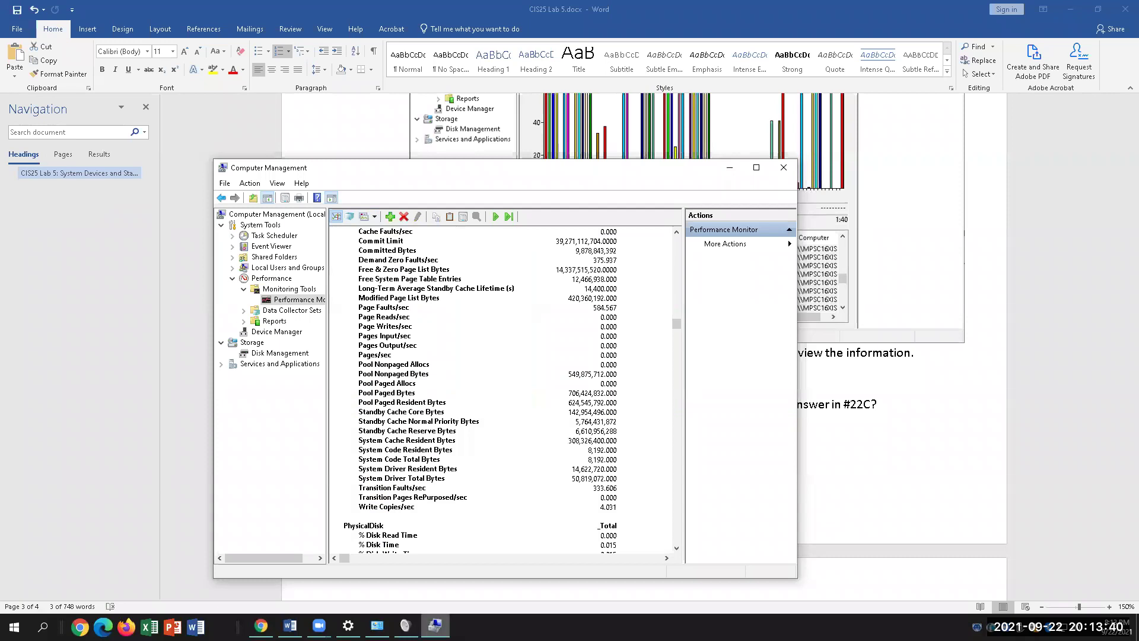
{"action": "scroll", "coordinate": [454, 461], "scroll_direction": "up", "scroll_amount": 4}
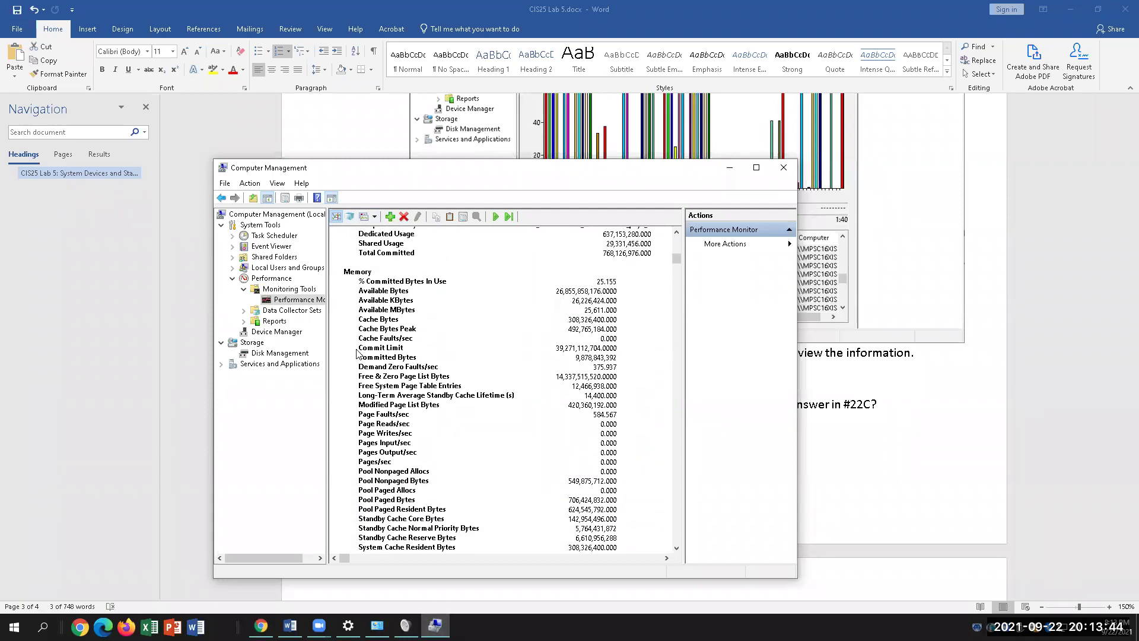
{"action": "left_click", "coordinate": [884, 440]}
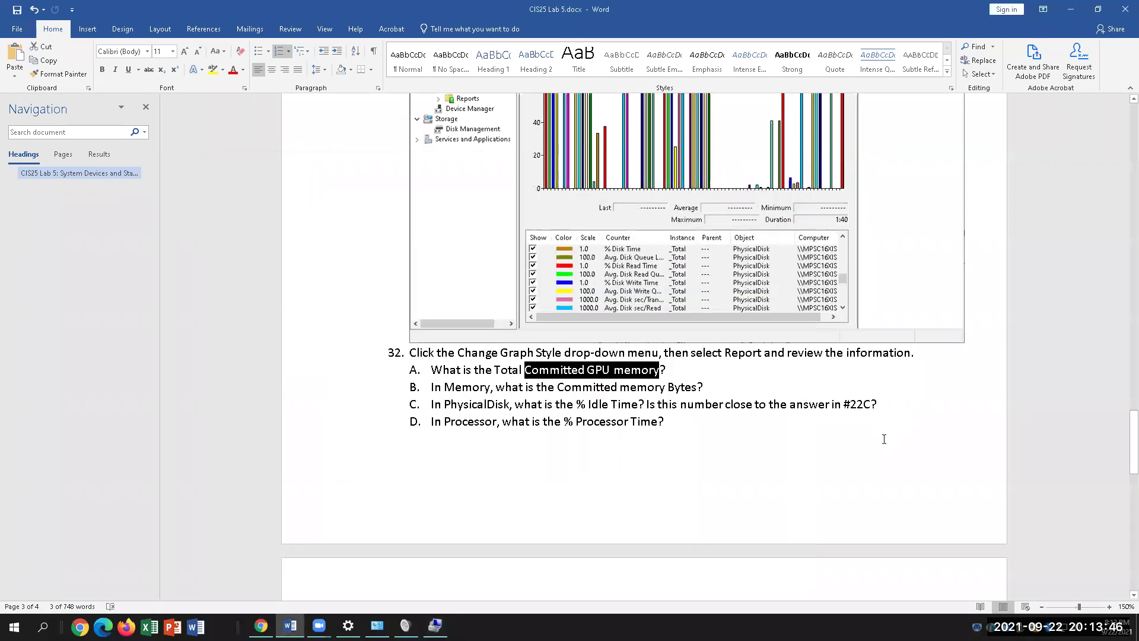
{"action": "left_click", "coordinate": [435, 626]}
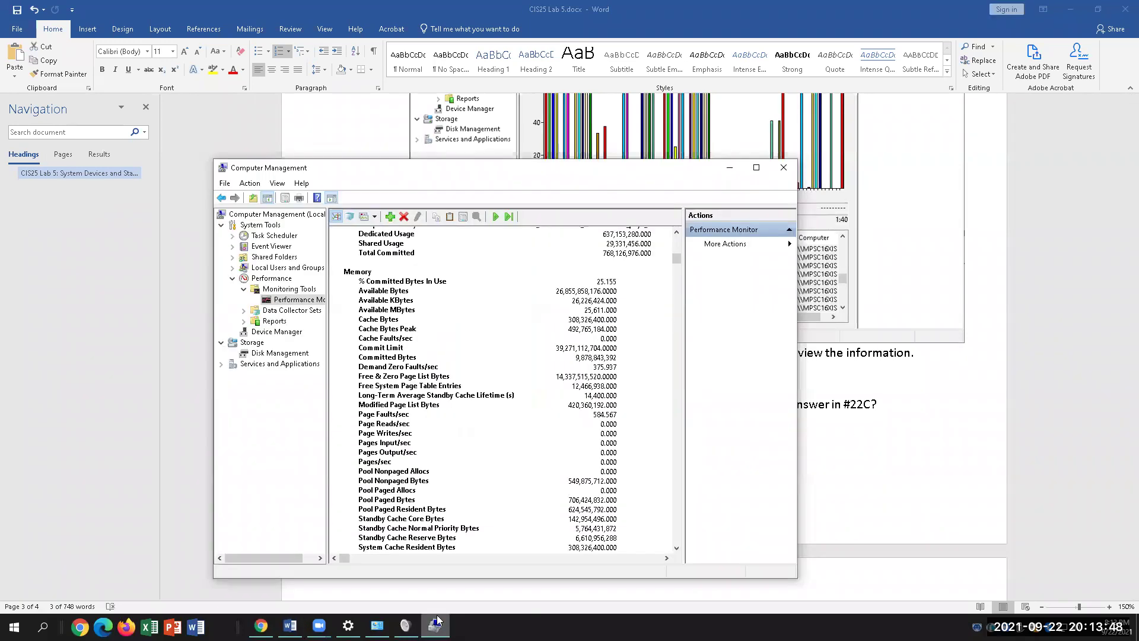
{"action": "scroll", "coordinate": [409, 460], "scroll_direction": "down", "scroll_amount": 2}
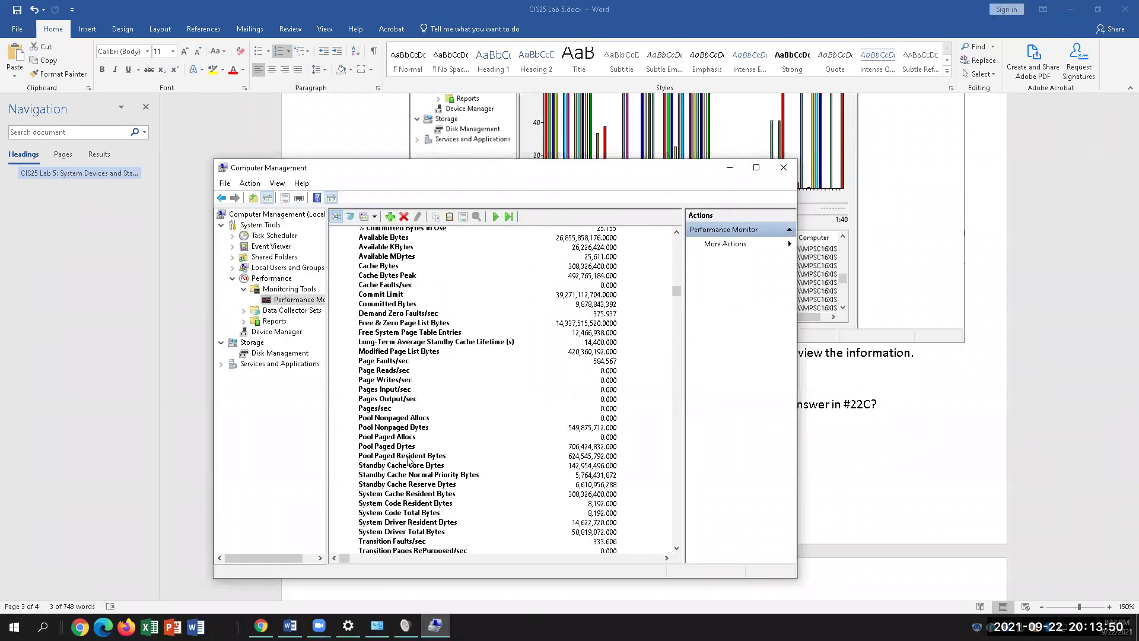
{"action": "scroll", "coordinate": [408, 460], "scroll_direction": "down", "scroll_amount": 13}
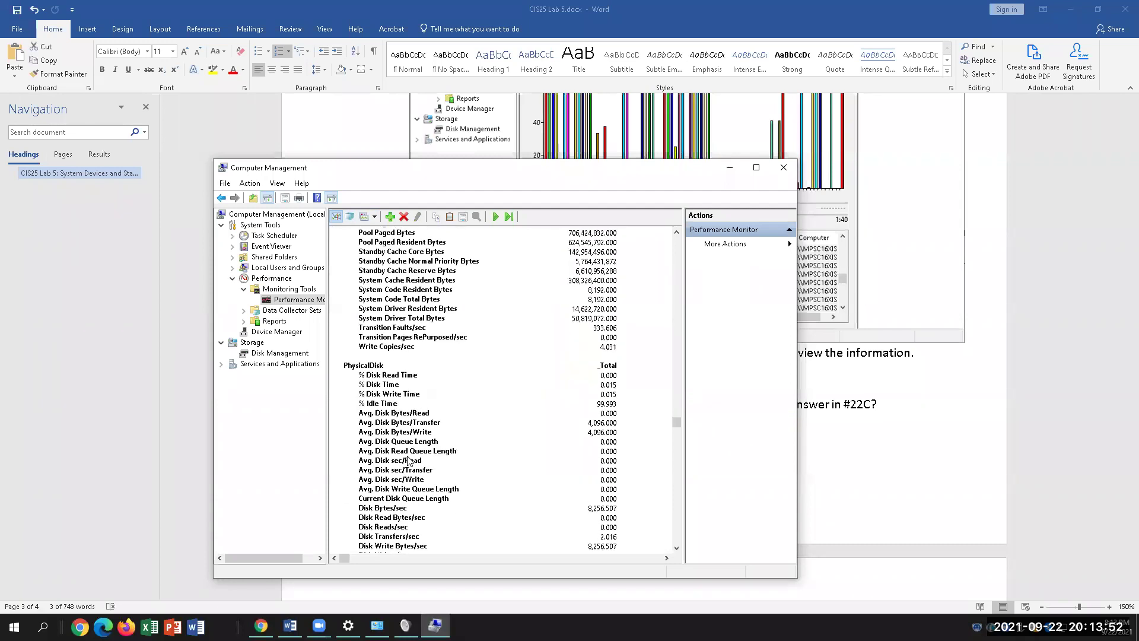
{"action": "scroll", "coordinate": [409, 460], "scroll_direction": "down", "scroll_amount": 1}
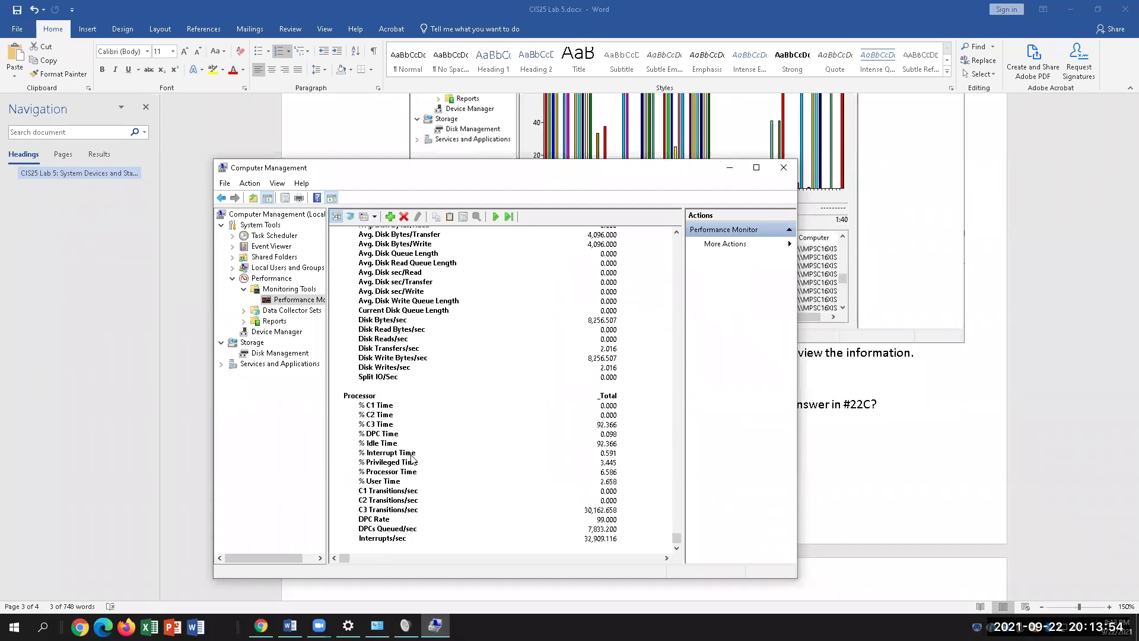
{"action": "scroll", "coordinate": [389, 430], "scroll_direction": "up", "scroll_amount": 5}
{"action": "scroll", "coordinate": [388, 430], "scroll_direction": "up", "scroll_amount": 10}
{"action": "scroll", "coordinate": [389, 430], "scroll_direction": "up", "scroll_amount": 3}
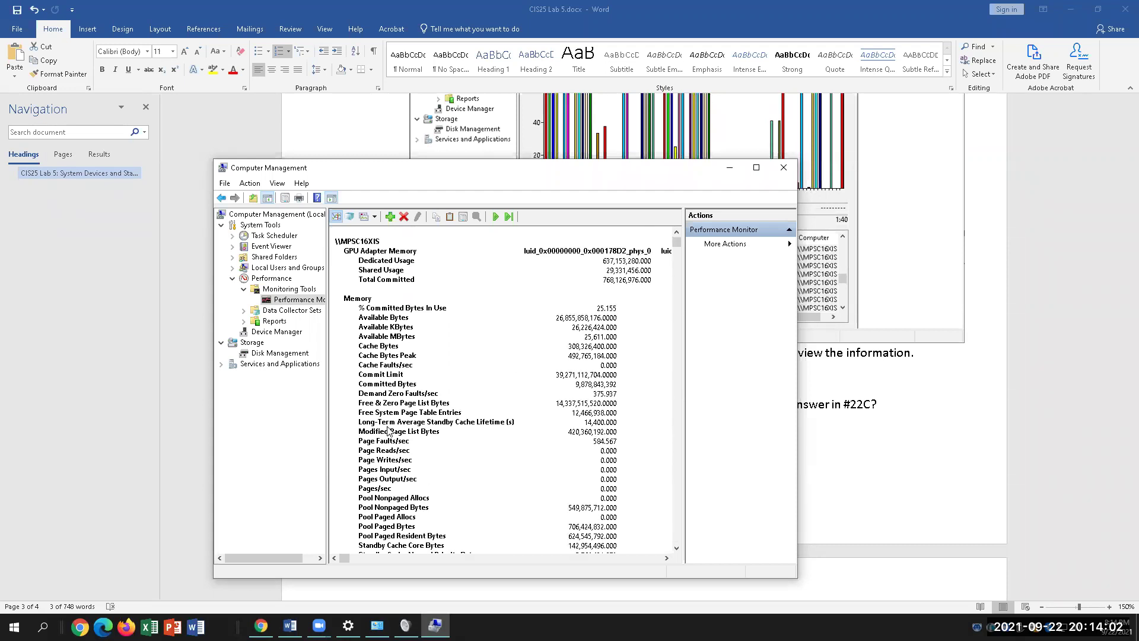
- Look up the Committed Bytes value in the report and enter 9,878,801 in red as the answer to question 32A
{"action": "left_click", "coordinate": [360, 385]}
{"action": "left_click", "coordinate": [587, 394]}
{"action": "left_click", "coordinate": [590, 386]}
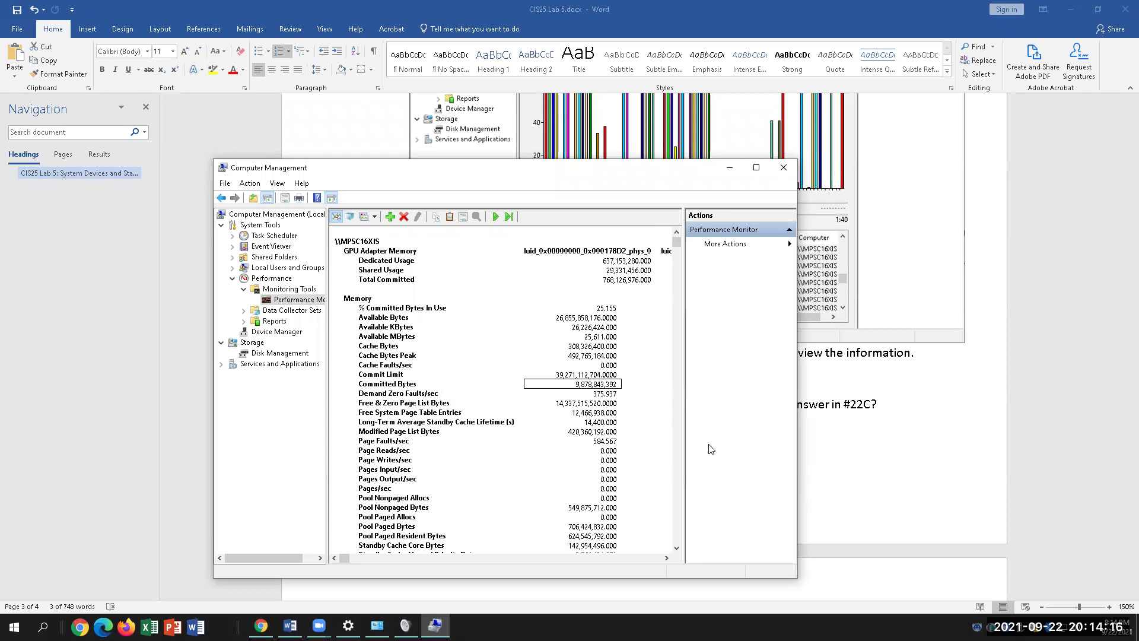
{"action": "left_click", "coordinate": [637, 388]}
{"action": "left_click", "coordinate": [912, 489]}
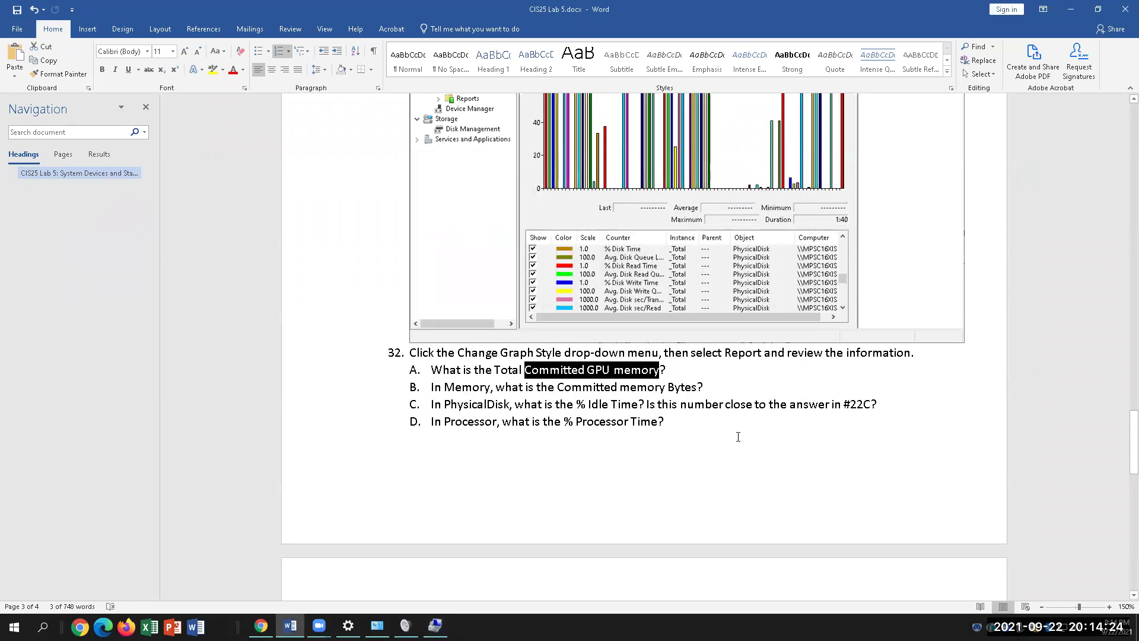
{"action": "left_click", "coordinate": [712, 380]}
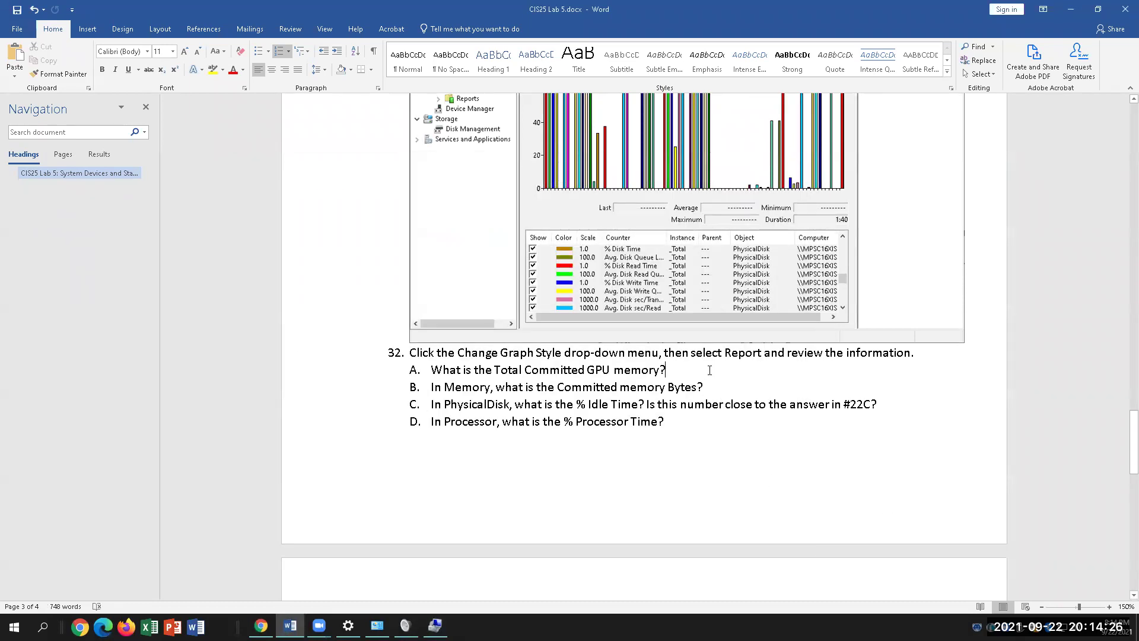
{"action": "type", "text": "l,"}
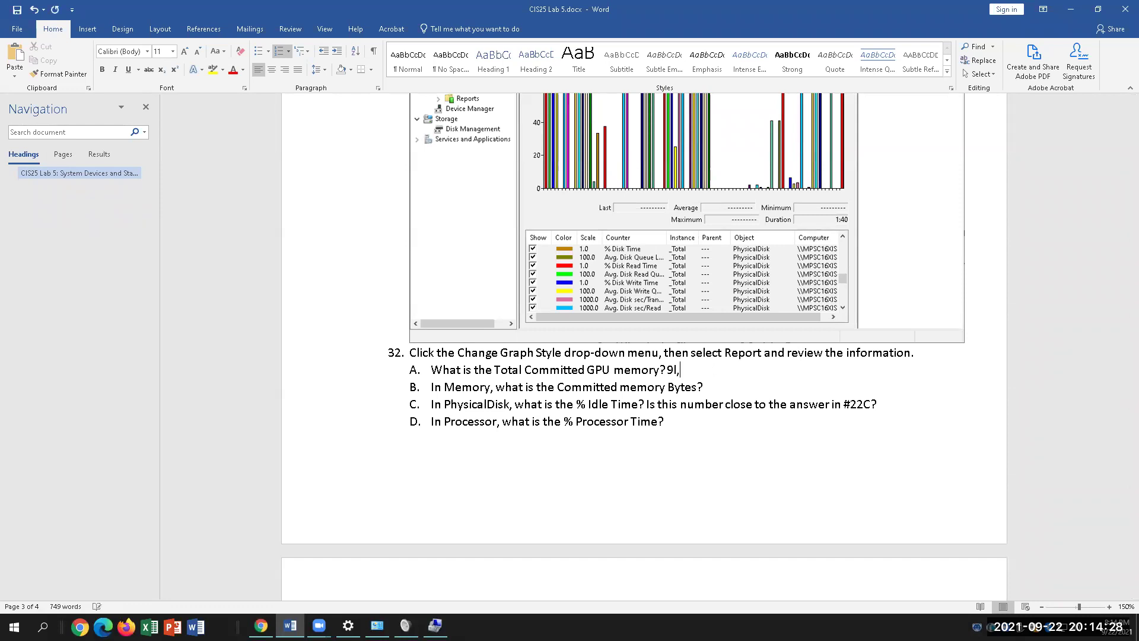
{"action": "type", "text": ", 878,801"}
{"action": "left_click_drag", "start_coordinate": [674, 371], "coordinate": [660, 371]}
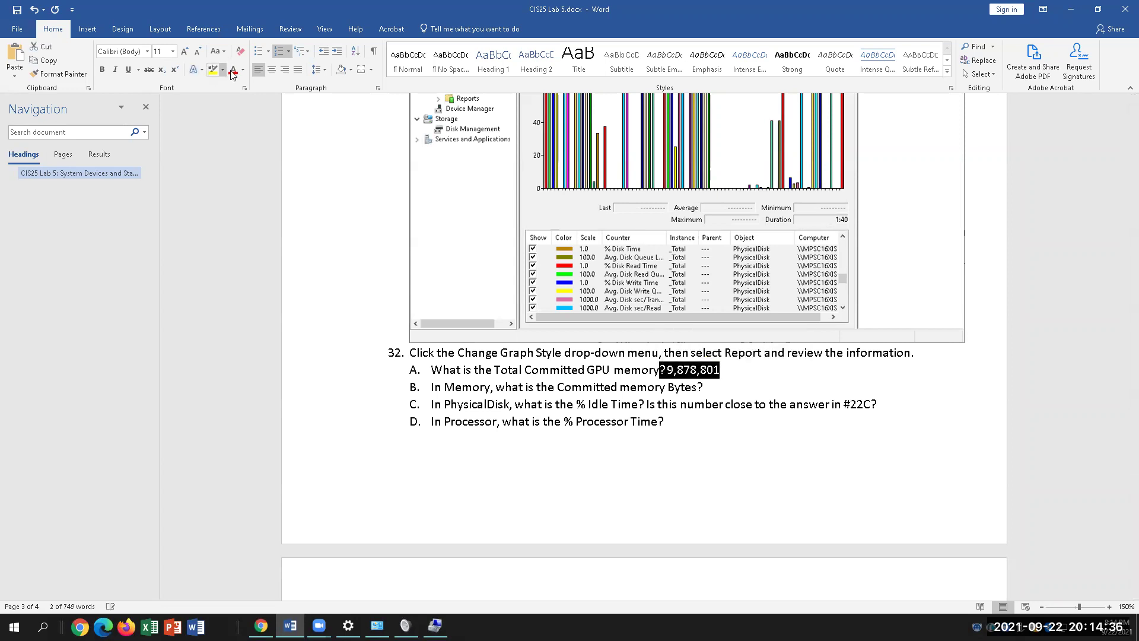
- Recheck the Committed Bytes counter in the report against the wording of questions 32A and 32B in the worksheet
{"action": "left_click", "coordinate": [435, 625]}
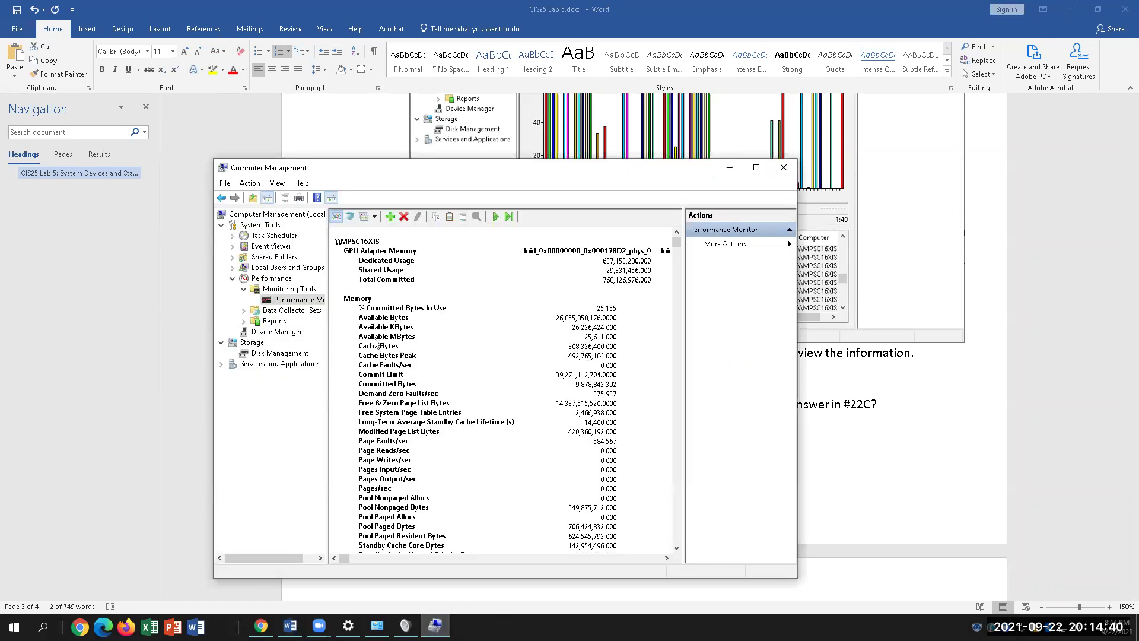
{"action": "left_click", "coordinate": [389, 385]}
{"action": "left_click", "coordinate": [589, 385]}
{"action": "key", "text": "alt+Tab"}
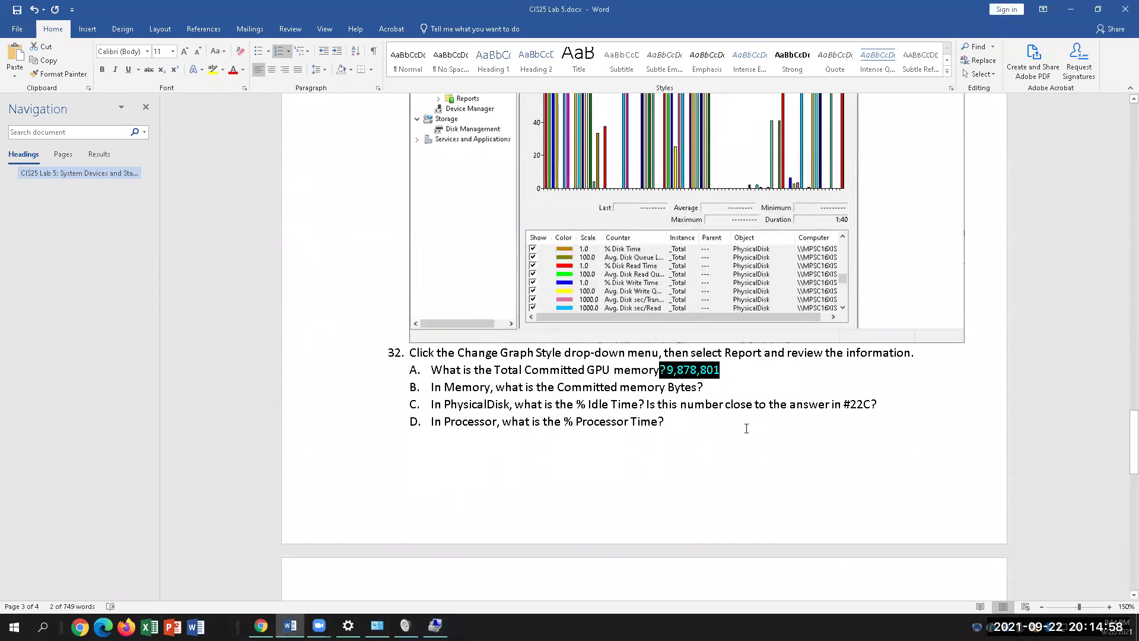
{"action": "left_click", "coordinate": [747, 398]}
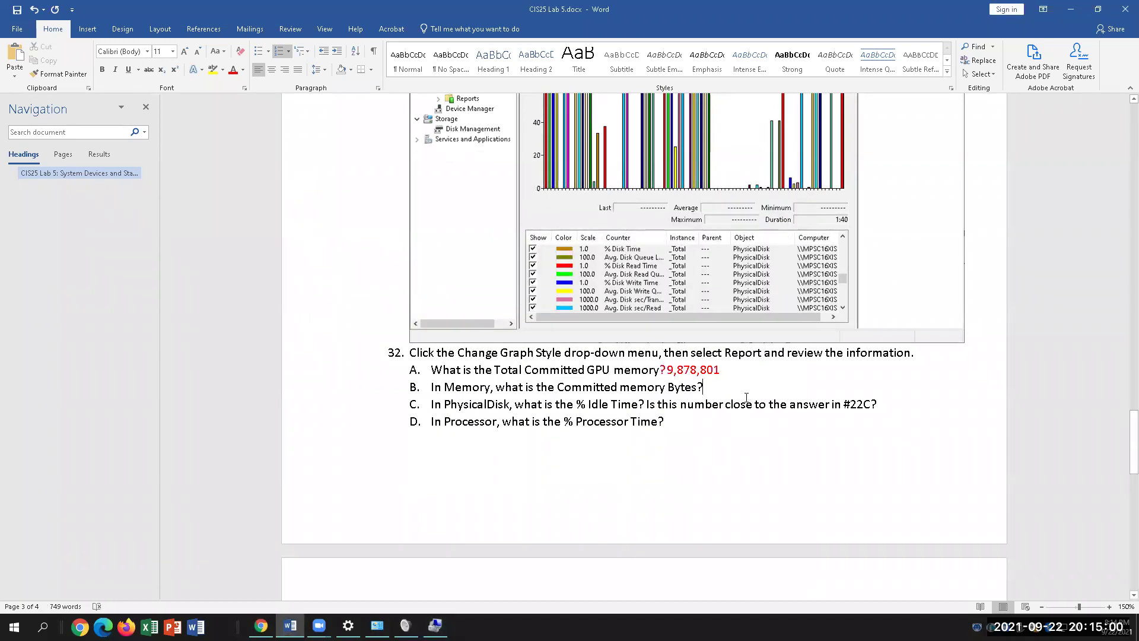
{"action": "left_click", "coordinate": [435, 626]}
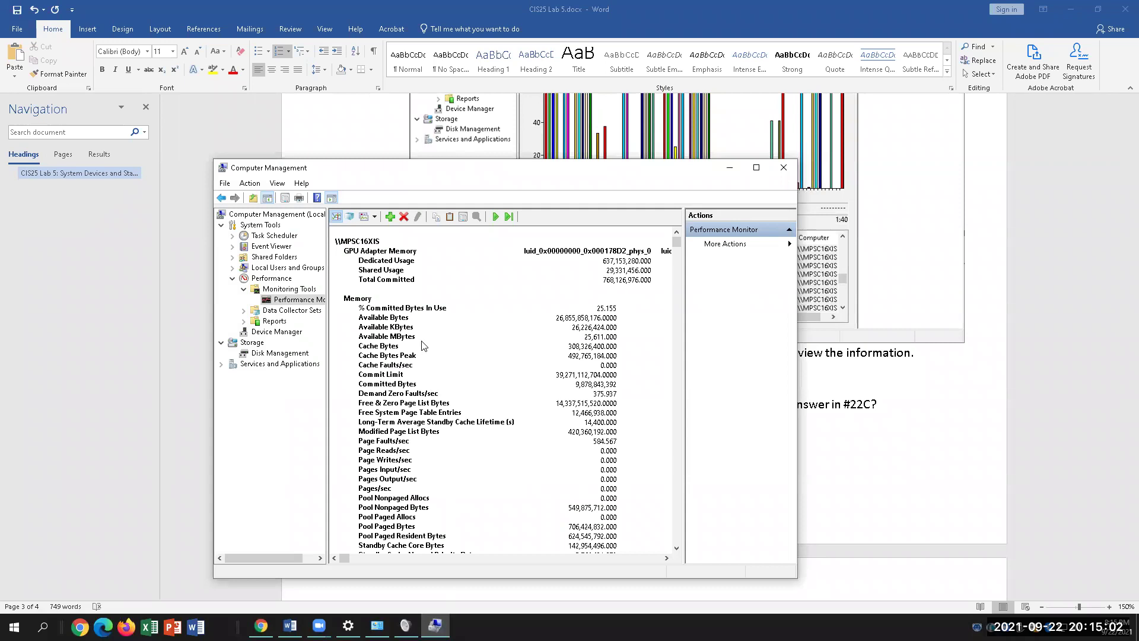
{"action": "left_click", "coordinate": [405, 384]}
{"action": "scroll", "coordinate": [414, 384], "scroll_direction": "down", "scroll_amount": 2}
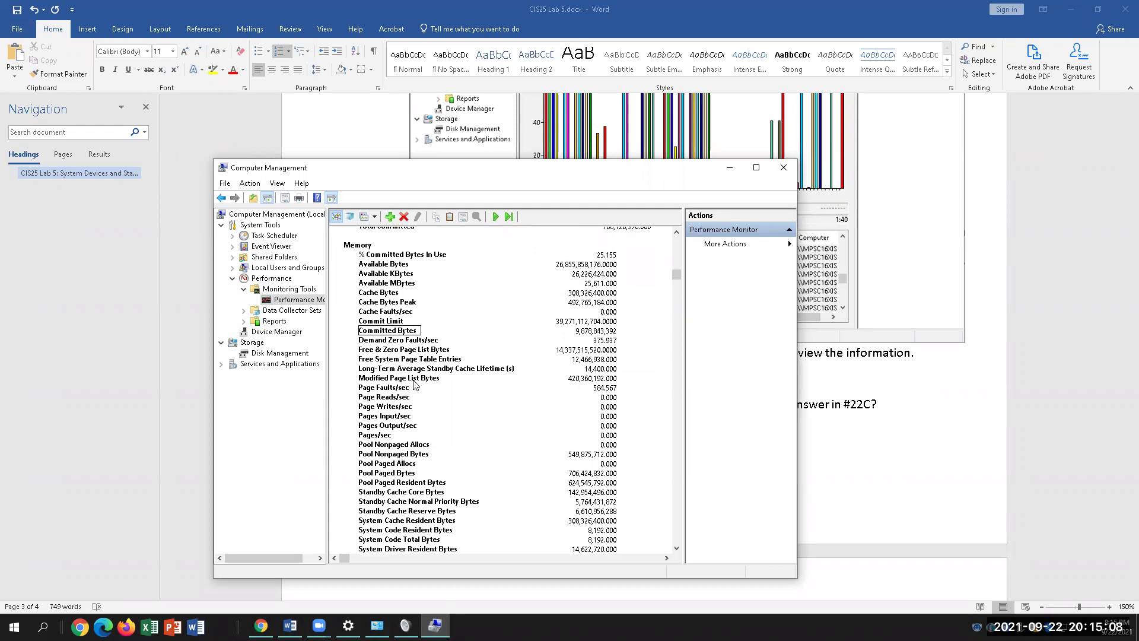
{"action": "scroll", "coordinate": [414, 384], "scroll_direction": "up", "scroll_amount": 2}
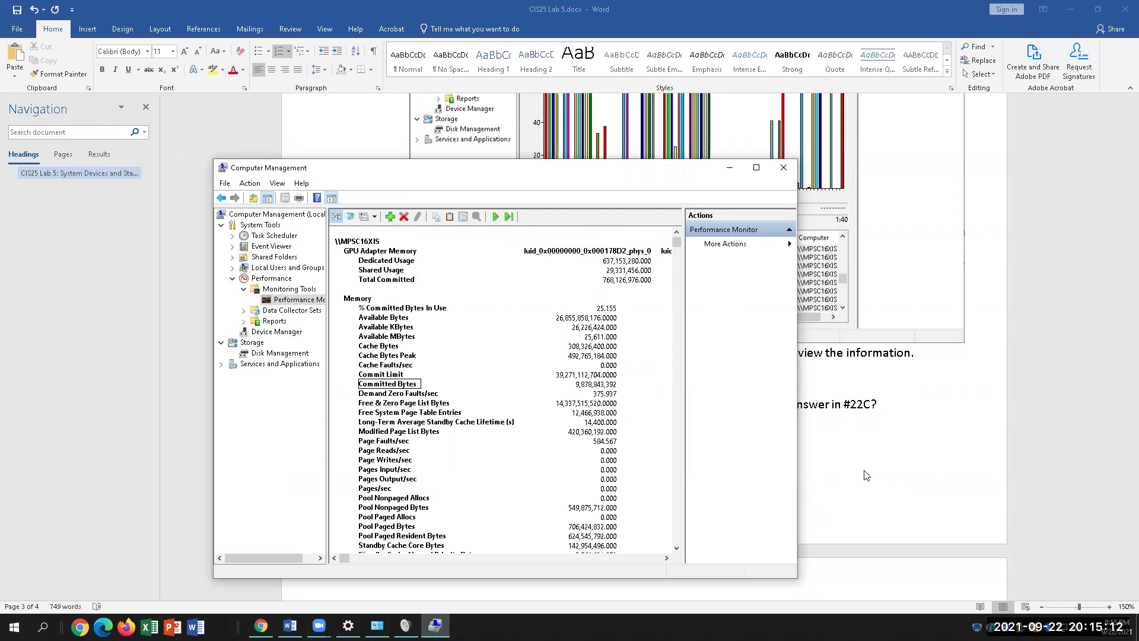
{"action": "left_click", "coordinate": [831, 388]}
{"action": "left_click_drag", "start_coordinate": [698, 388], "coordinate": [557, 388]}
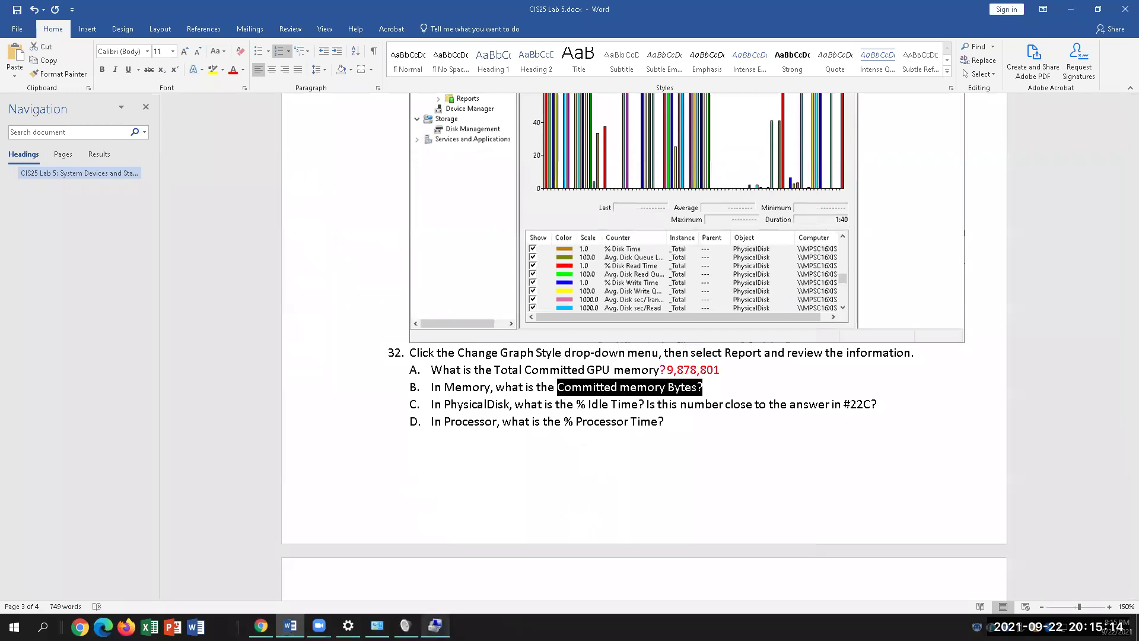
- Switch to Computer Management and review the report's Memory, PhysicalDisk and Processor counters against question 32B
{"action": "left_click", "coordinate": [435, 625]}
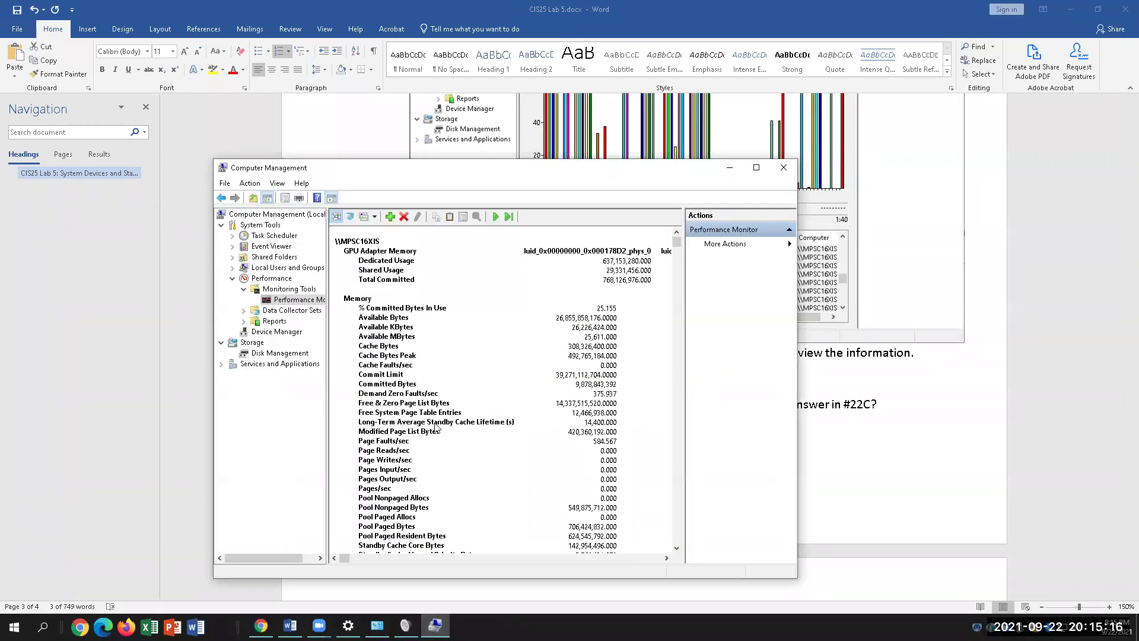
{"action": "scroll", "coordinate": [436, 428], "scroll_direction": "down", "scroll_amount": 6}
{"action": "scroll", "coordinate": [442, 426], "scroll_direction": "down", "scroll_amount": 7}
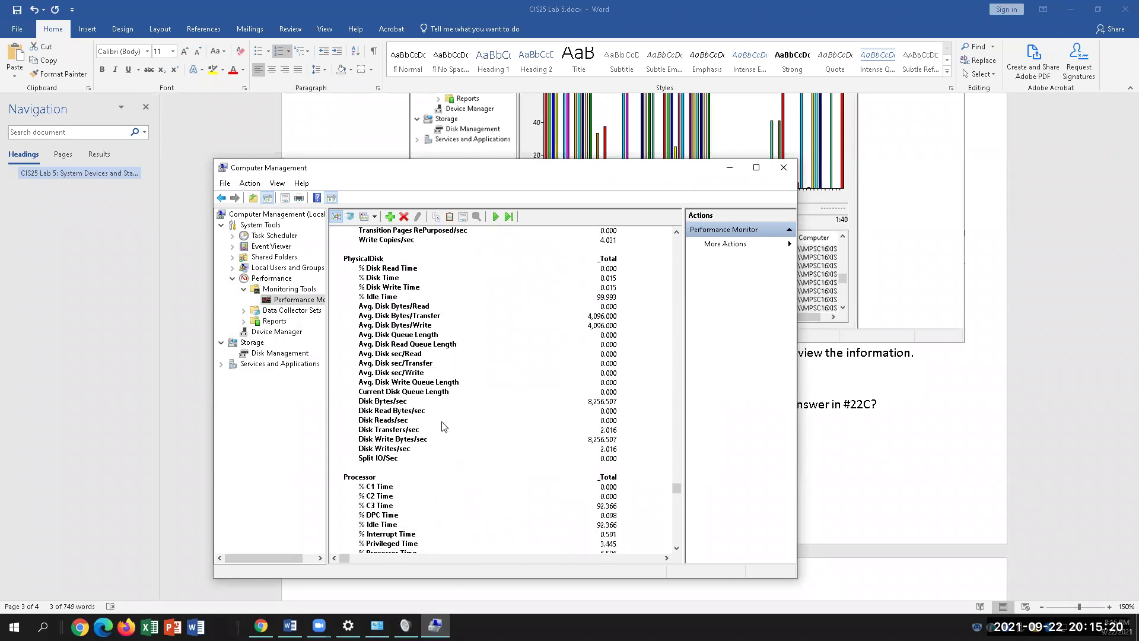
{"action": "scroll", "coordinate": [442, 426], "scroll_direction": "up", "scroll_amount": 8}
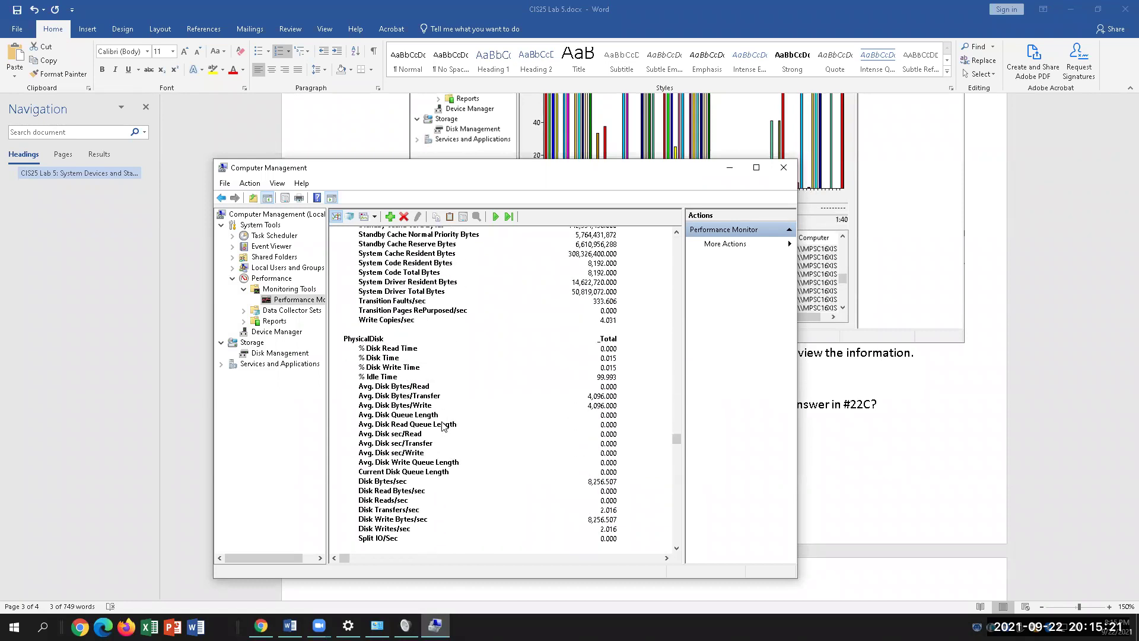
{"action": "left_click", "coordinate": [393, 218]}
{"action": "scroll", "coordinate": [463, 321], "scroll_direction": "down", "scroll_amount": 15}
{"action": "left_click", "coordinate": [415, 283]}
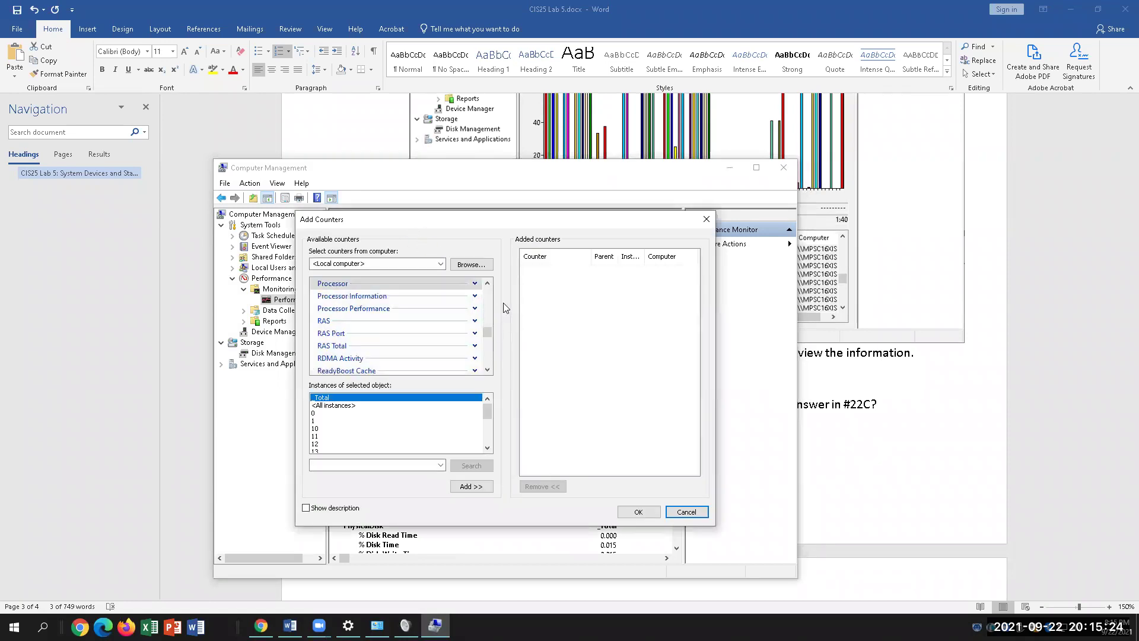
{"action": "mouse_move", "coordinate": [488, 334]}
{"action": "left_mouse_down"}
{"action": "mouse_move", "coordinate": [490, 297]}
{"action": "mouse_move", "coordinate": [491, 315]}
{"action": "left_mouse_up"}
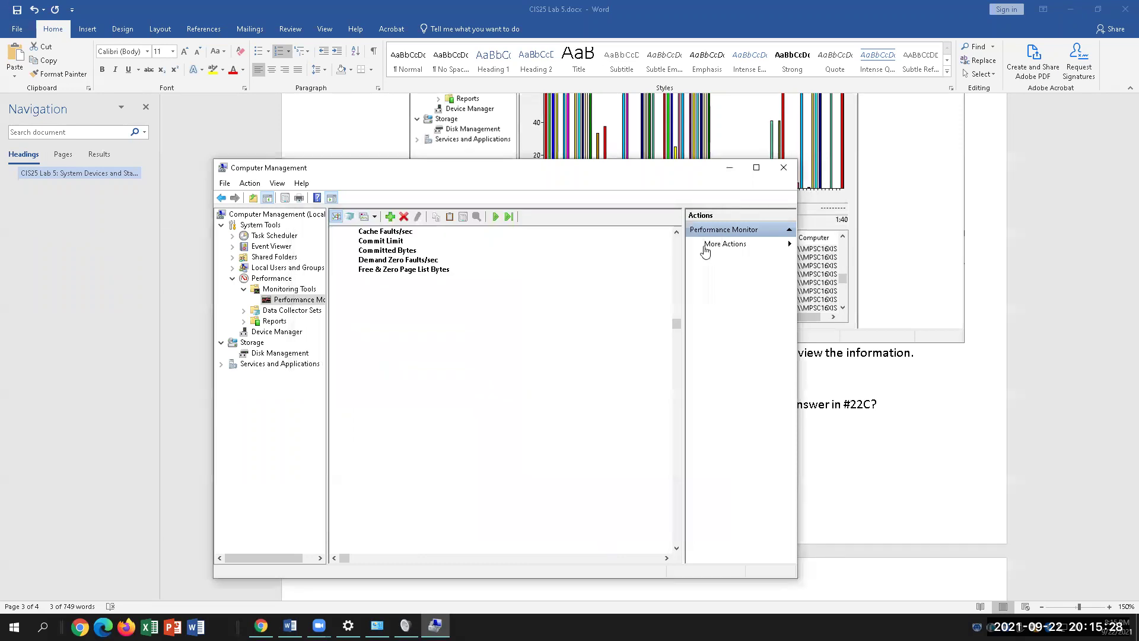
{"action": "left_click", "coordinate": [706, 219]}
- Return to the Word worksheet and copy 9,878,801 from question 32A as the red answer to question 32B
{"action": "key", "text": "alt+Tab"}
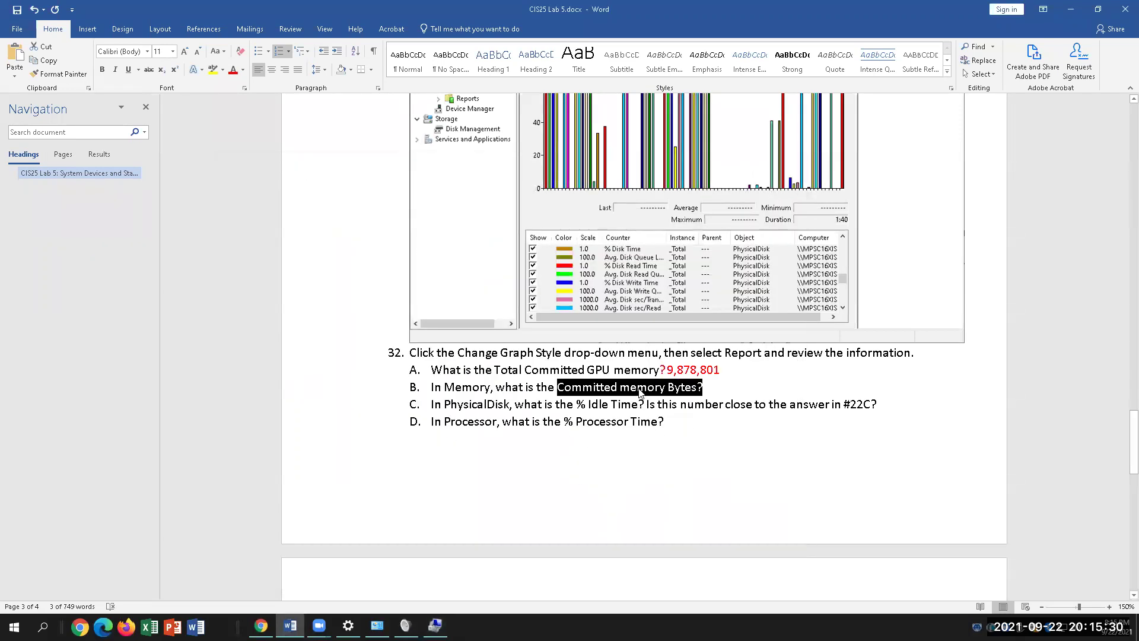
{"action": "left_click_drag", "start_coordinate": [721, 371], "coordinate": [670, 372]}
{"action": "key", "text": "ctrl+c"}
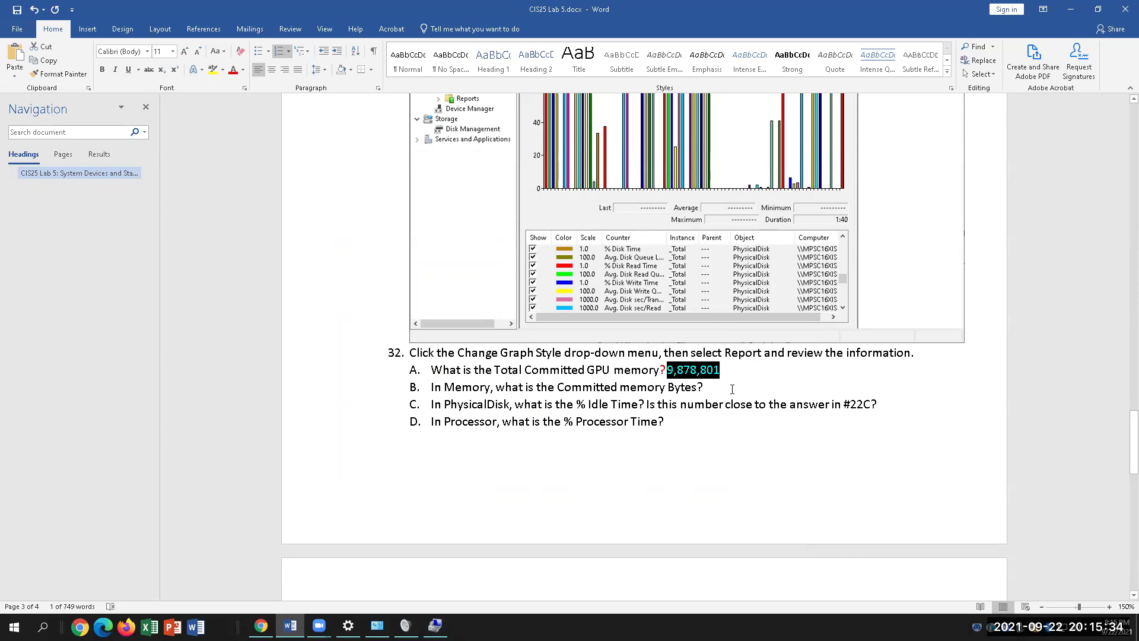
{"action": "left_click", "coordinate": [732, 390]}
{"action": "right_click", "coordinate": [735, 393]}
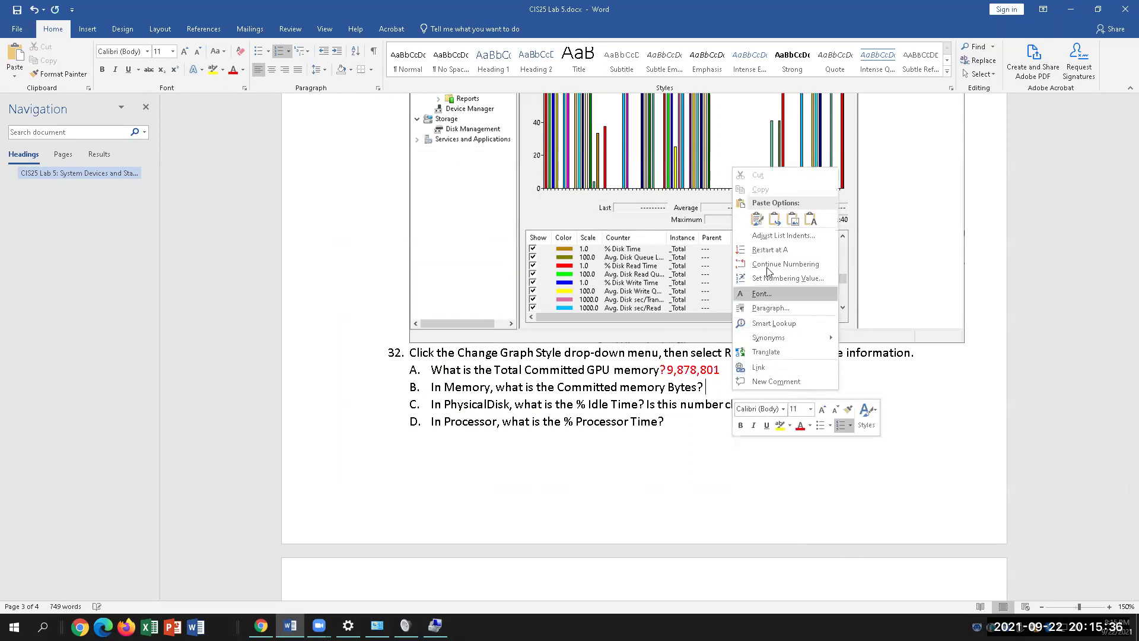
{"action": "left_click", "coordinate": [775, 219]}
{"action": "left_click_drag", "start_coordinate": [768, 389], "coordinate": [706, 390]}
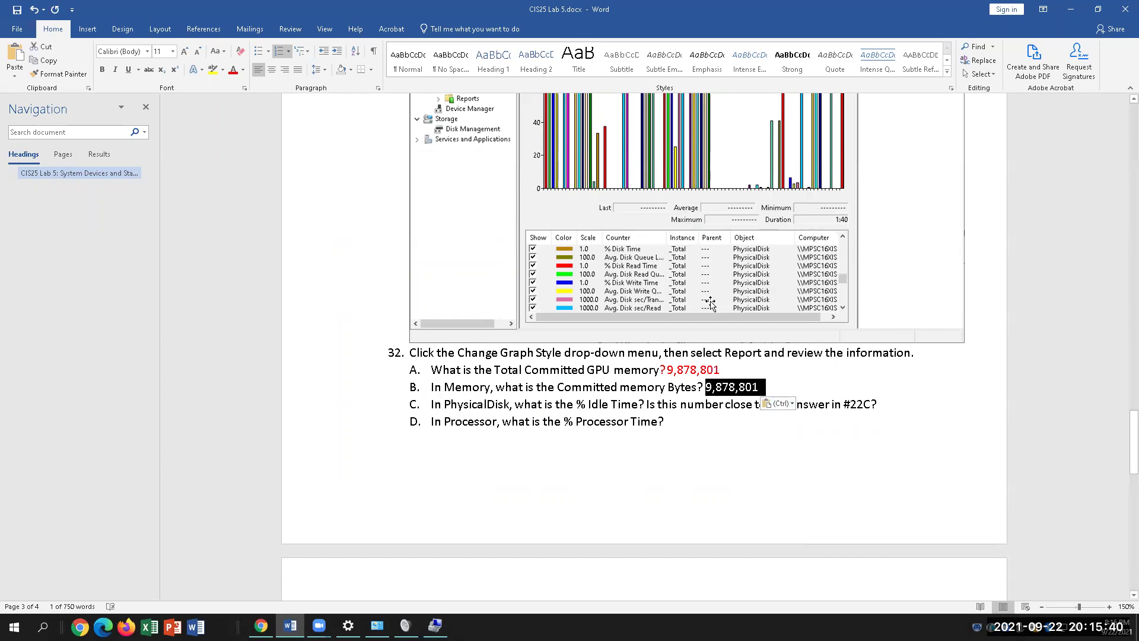
{"action": "left_click", "coordinate": [233, 70]}
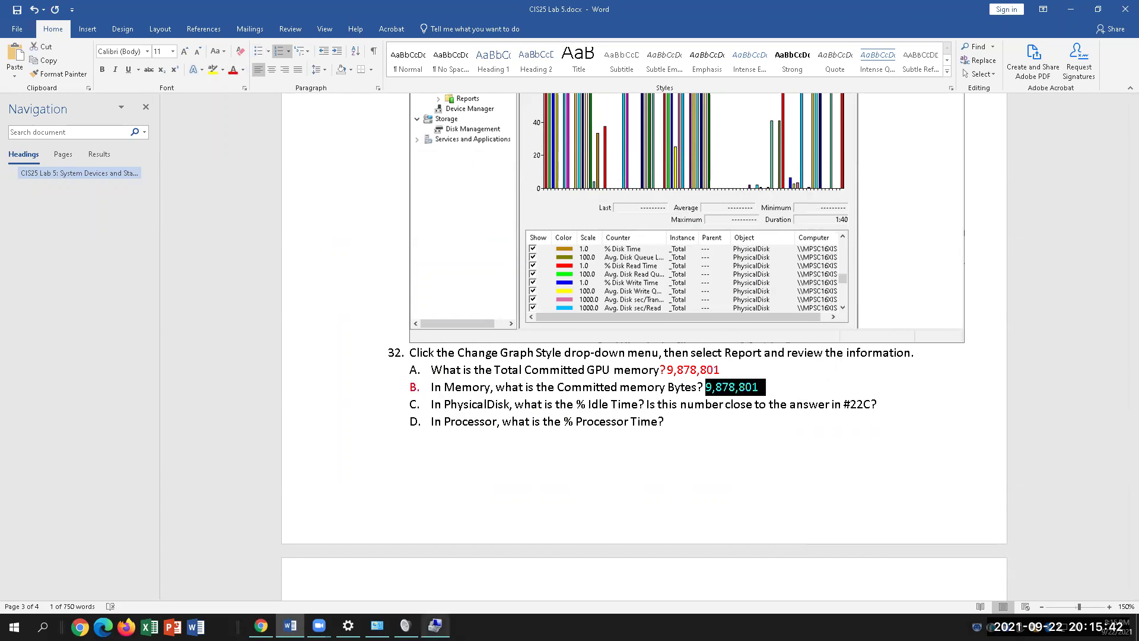
- Recheck the Memory counters in the Computer Management report and replace the question 32A answer in Word with 25,155
{"action": "left_click", "coordinate": [435, 625]}
{"action": "scroll", "coordinate": [413, 402], "scroll_direction": "down", "scroll_amount": 7}
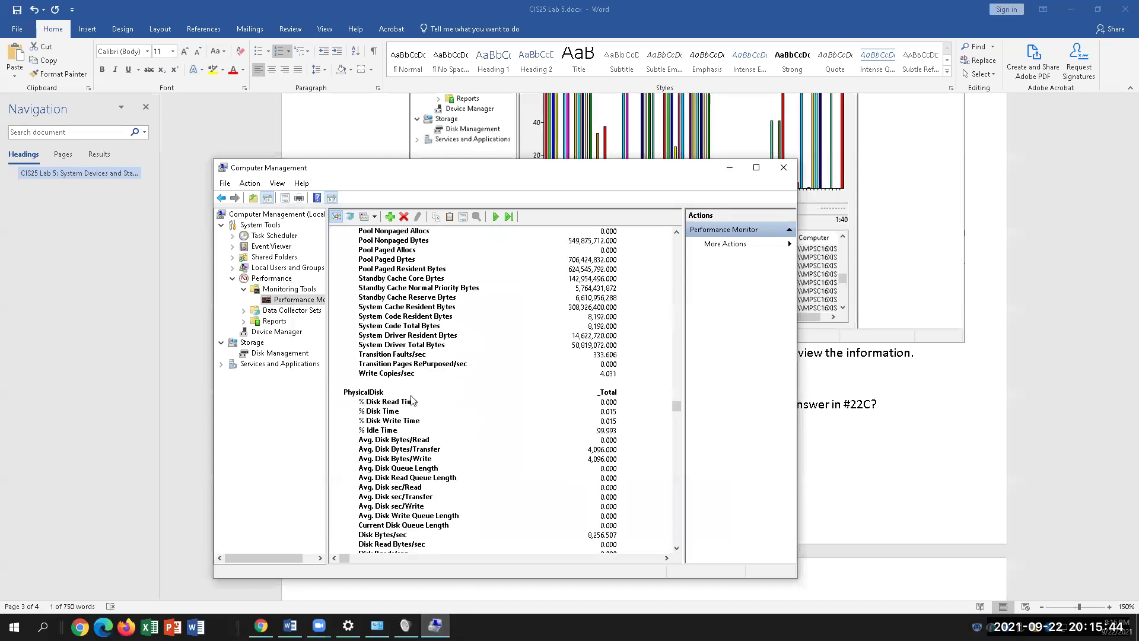
{"action": "scroll", "coordinate": [414, 401], "scroll_direction": "up", "scroll_amount": 3}
{"action": "scroll", "coordinate": [412, 399], "scroll_direction": "up", "scroll_amount": 5}
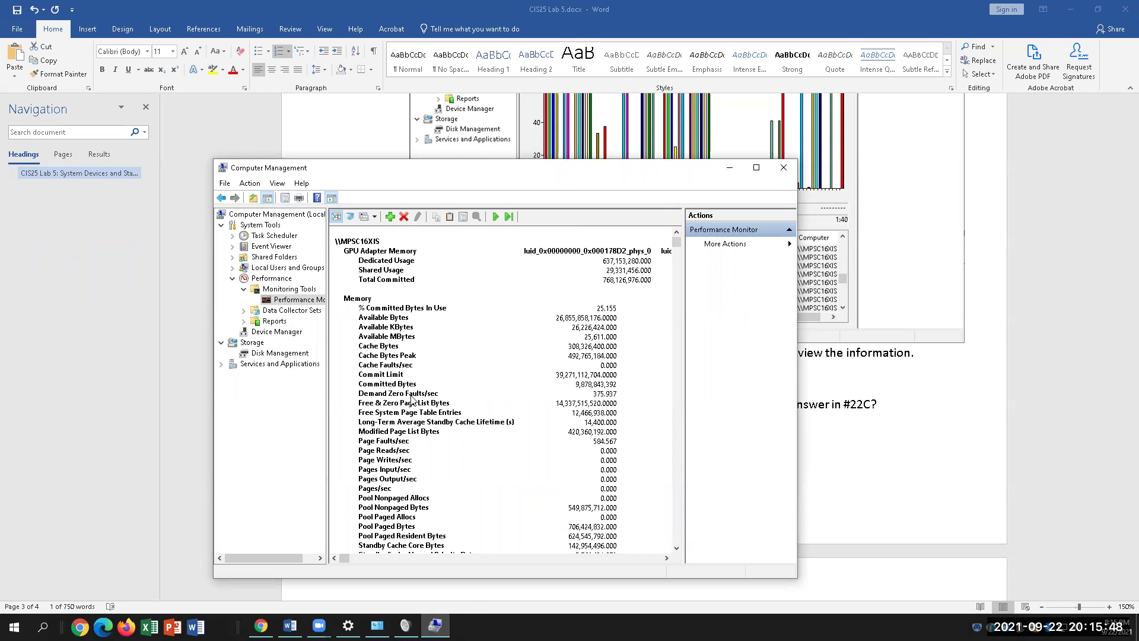
{"action": "left_click", "coordinate": [382, 314]}
{"action": "key", "text": "alt+Tab"}
{"action": "left_click_drag", "start_coordinate": [720, 369], "coordinate": [666, 364]}
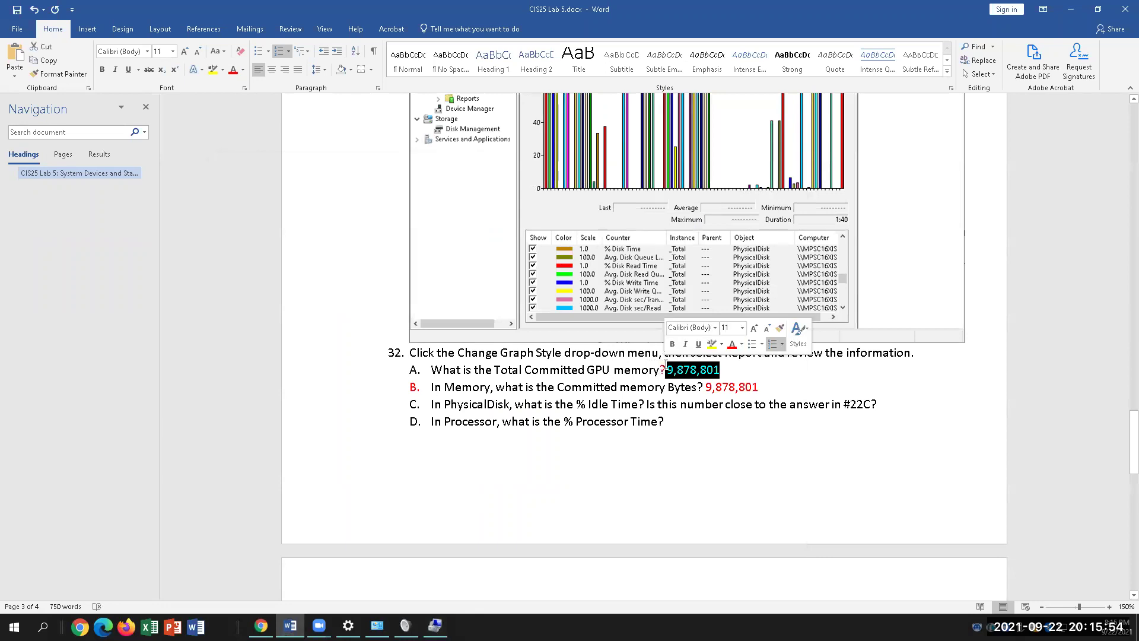
{"action": "key", "text": "BackSpace"}
{"action": "type", "text": "25,155"}
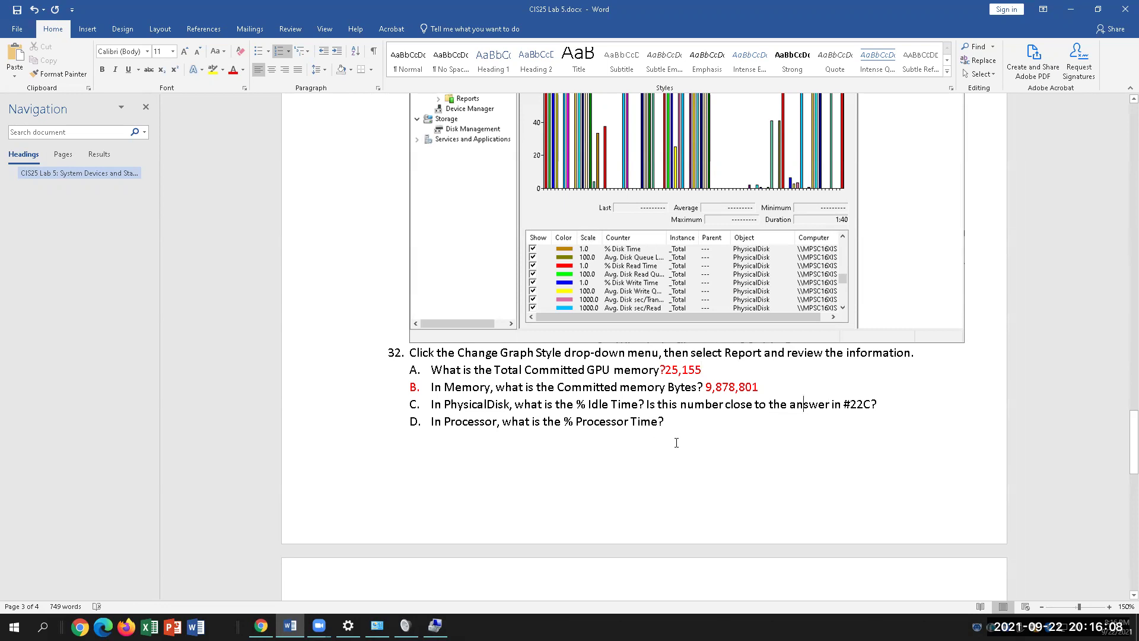
- Look up the PhysicalDisk % Idle Time in the Computer Management report, shifting the window aside to compare with question 32C
{"action": "left_click", "coordinate": [435, 626]}
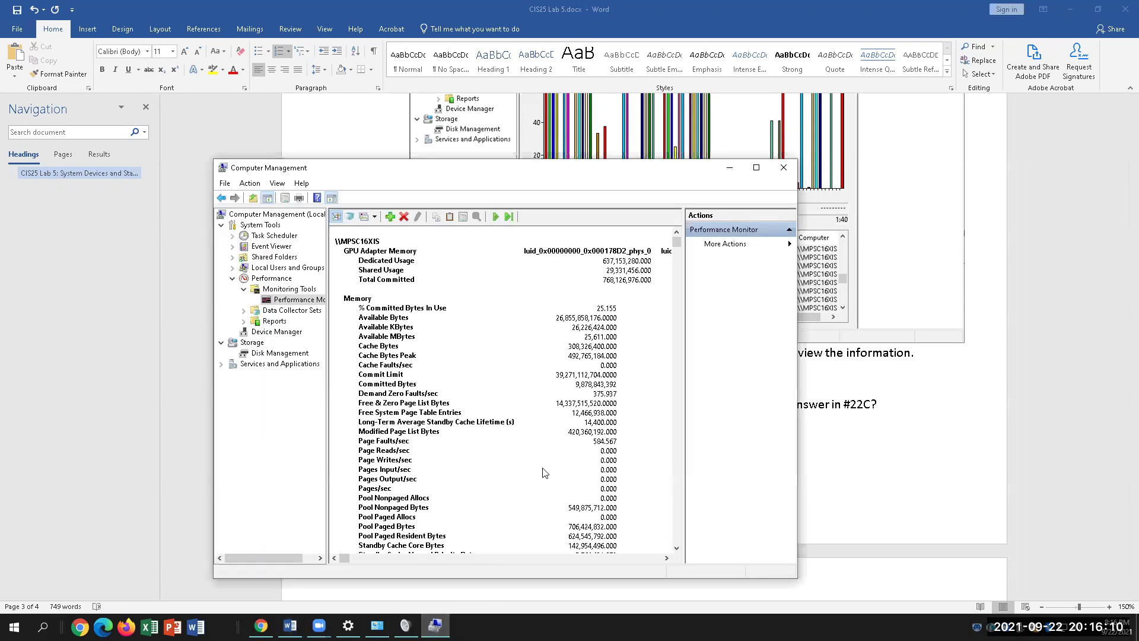
{"action": "scroll", "coordinate": [568, 445], "scroll_direction": "down", "scroll_amount": 1}
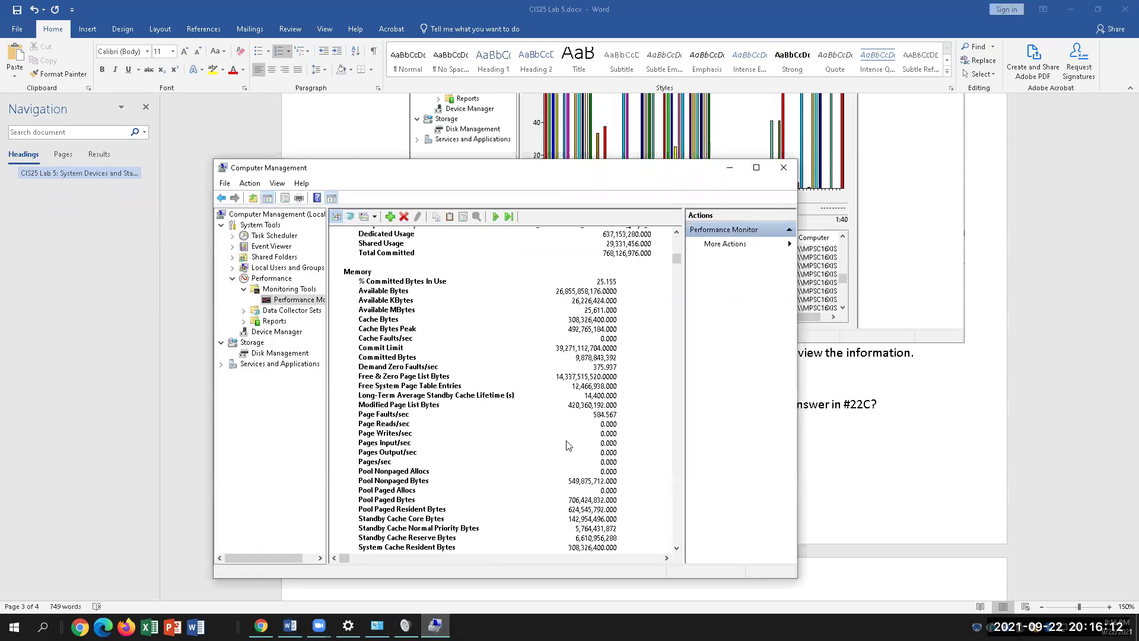
{"action": "scroll", "coordinate": [569, 446], "scroll_direction": "down", "scroll_amount": 8}
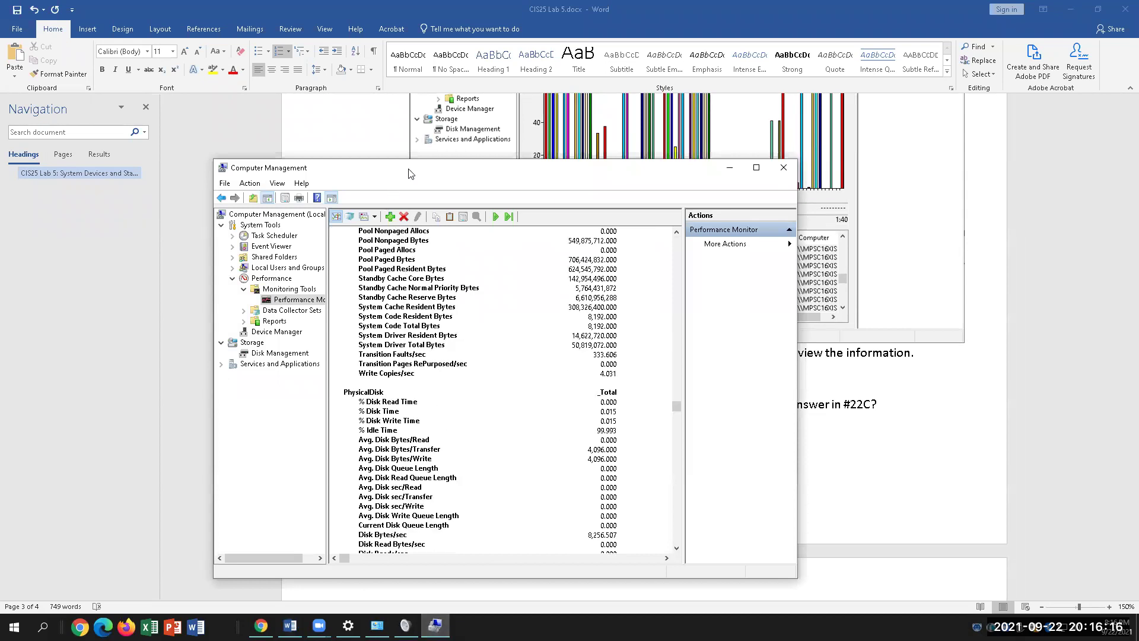
{"action": "left_click_drag", "start_coordinate": [409, 173], "coordinate": [271, 121]}
{"action": "left_click", "coordinate": [771, 432]}
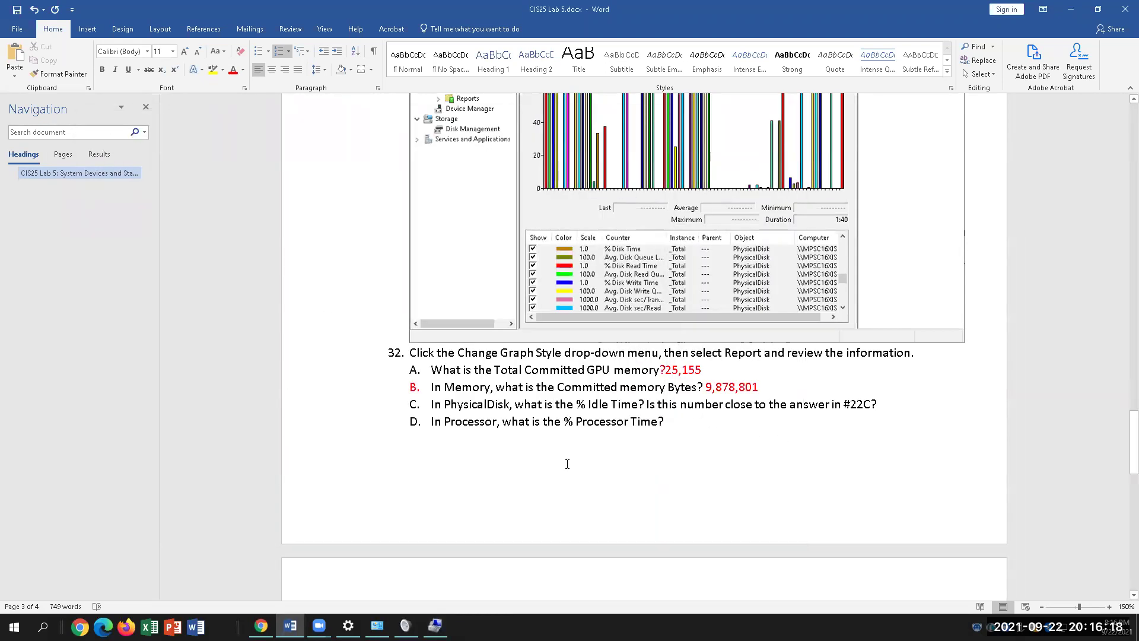
{"action": "left_click", "coordinate": [435, 625]}
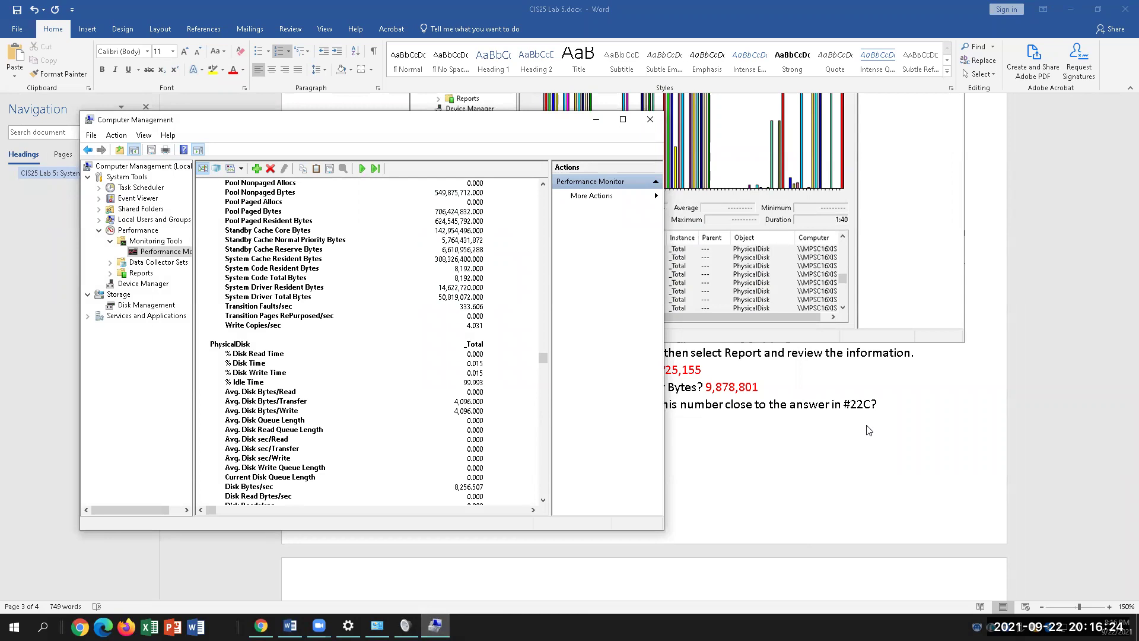
{"action": "left_click", "coordinate": [843, 420]}
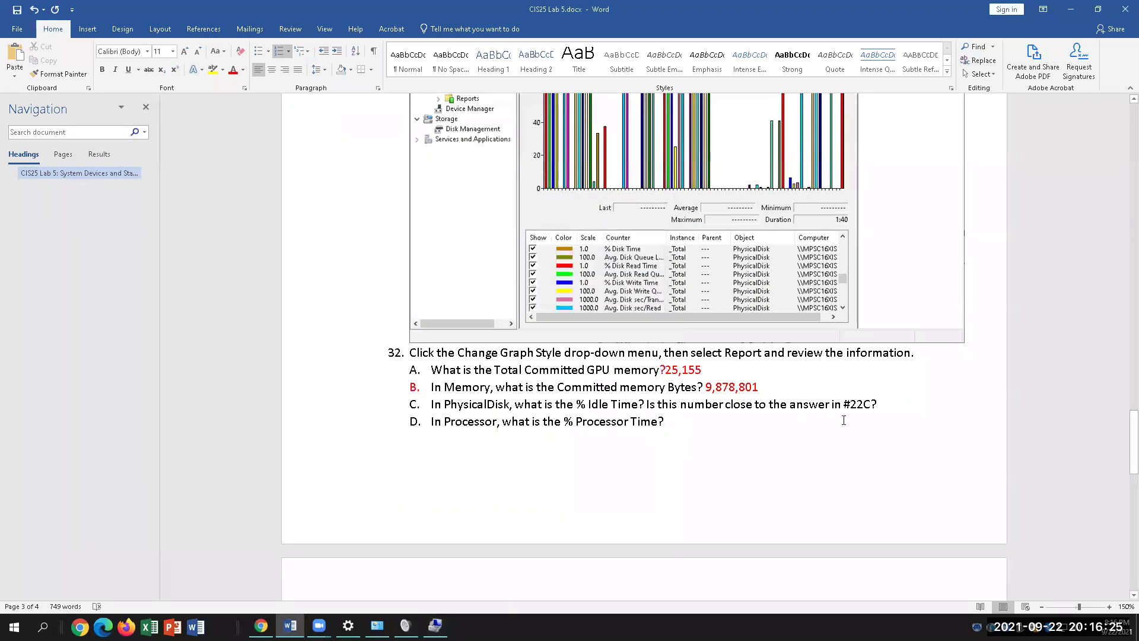
- Enter 99.993 as the answer to question 32C and color it red
{"action": "left_click", "coordinate": [886, 406]}
{"action": "type", "text": "99.993"}
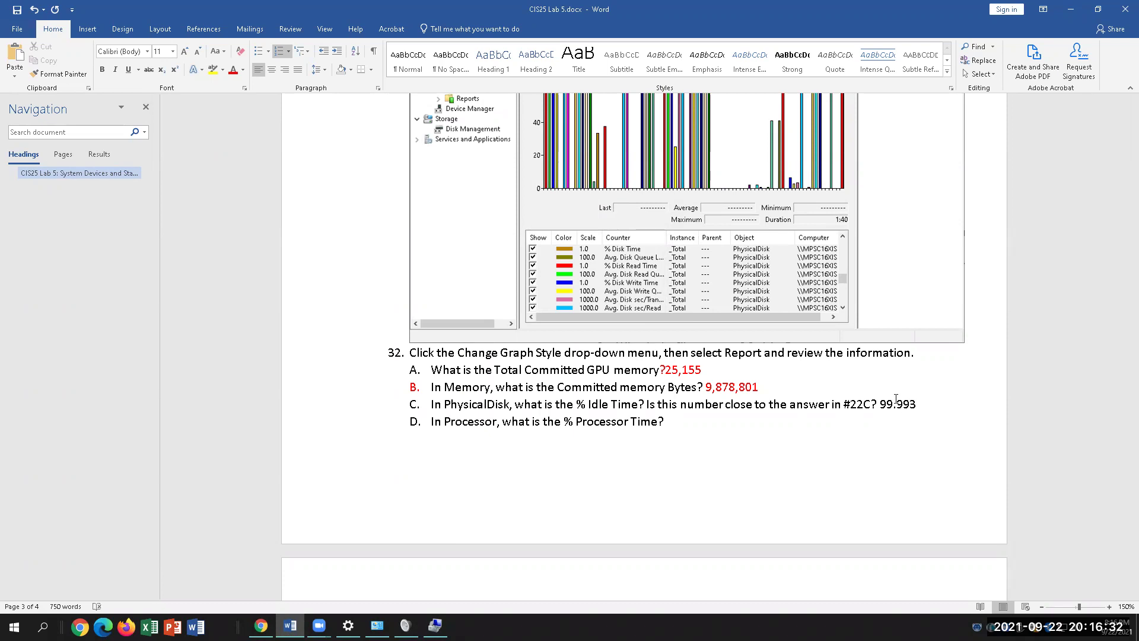
{"action": "left_click_drag", "start_coordinate": [916, 404], "coordinate": [880, 404]}
{"action": "left_click", "coordinate": [232, 69]}
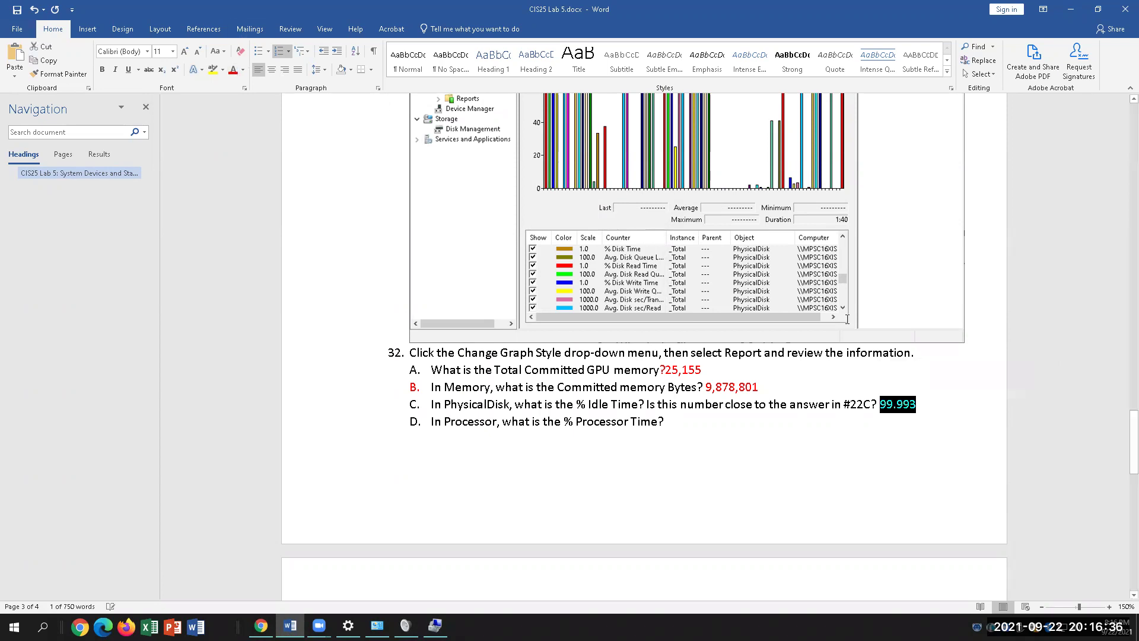
{"action": "left_click", "coordinate": [786, 439]}
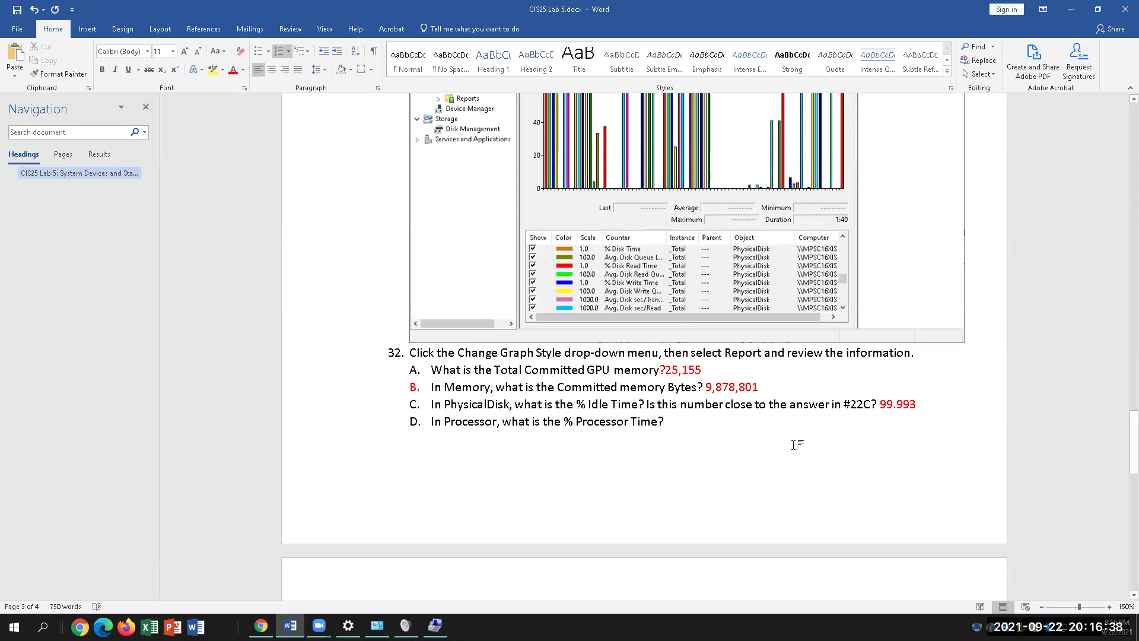
- Switch to Computer Management and look up % Processor Time in the report's Processor section for question 32D
{"action": "left_click", "coordinate": [435, 625]}
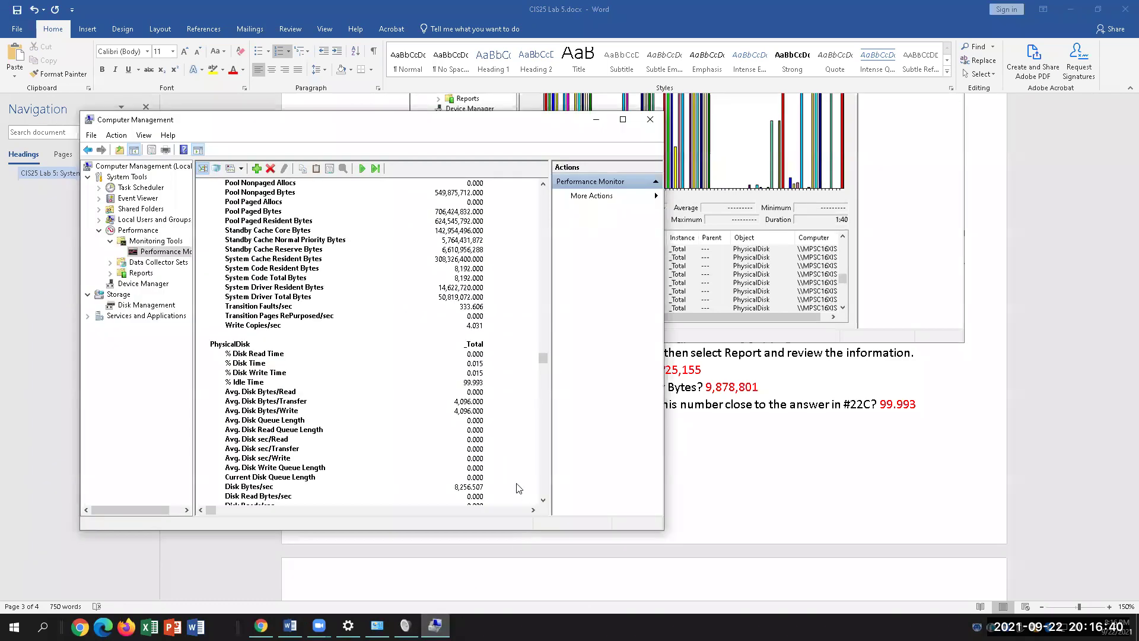
{"action": "scroll", "coordinate": [350, 410], "scroll_direction": "down", "scroll_amount": 6}
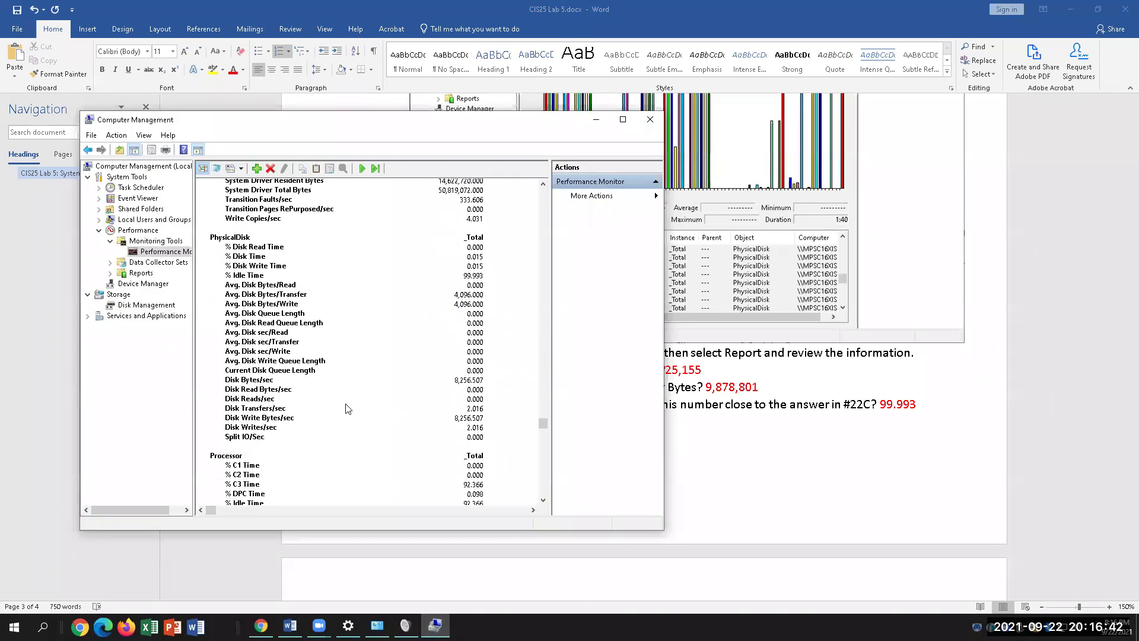
{"action": "scroll", "coordinate": [347, 409], "scroll_direction": "down", "scroll_amount": 1}
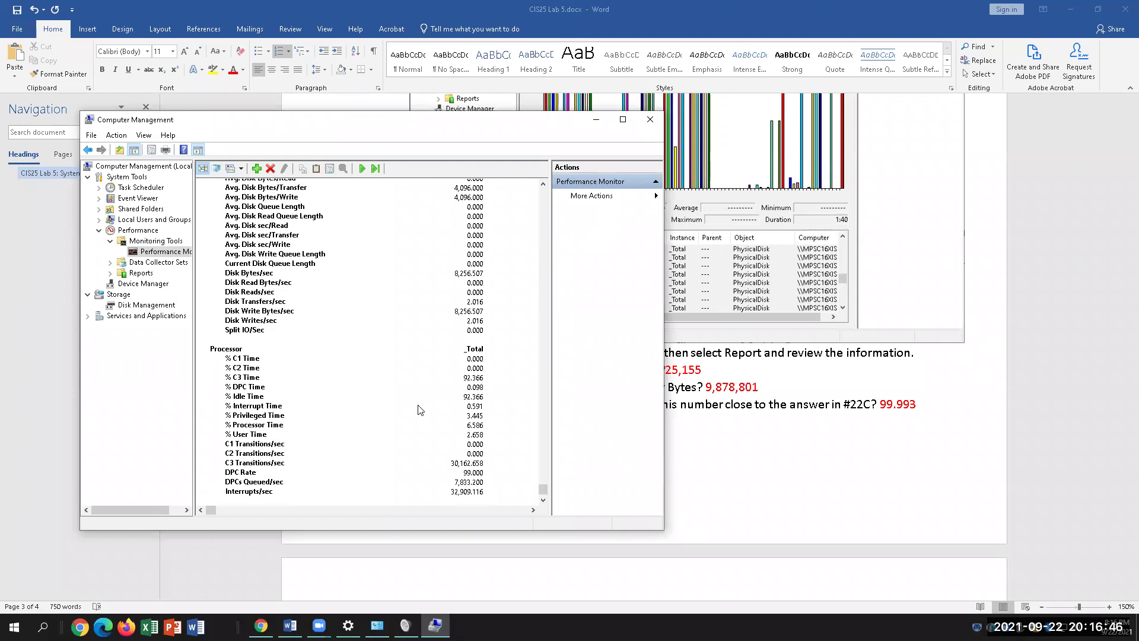
{"action": "left_click", "coordinate": [712, 467]}
{"action": "scroll", "coordinate": [712, 466], "scroll_direction": "down", "scroll_amount": 3}
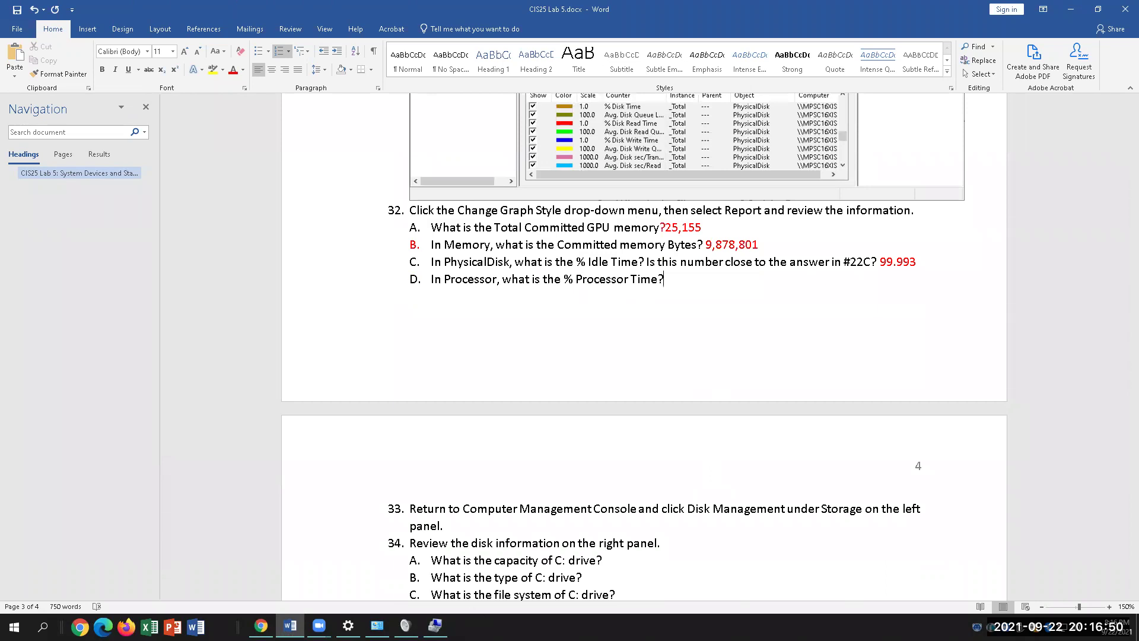
{"action": "left_click", "coordinate": [435, 625]}
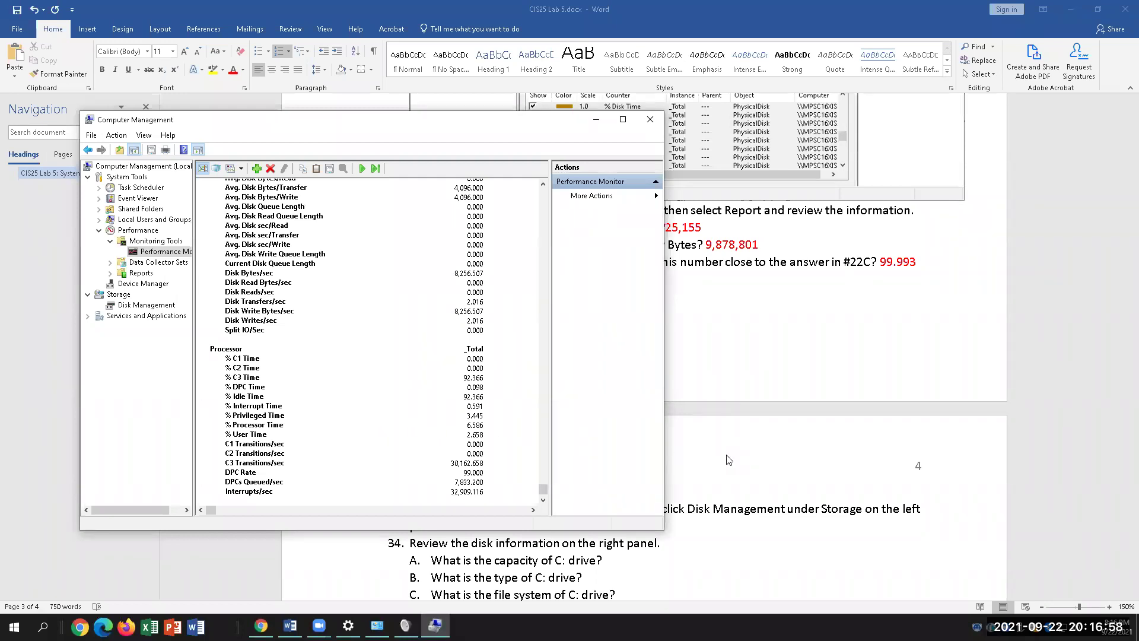
{"action": "left_click", "coordinate": [278, 425]}
- Return to the Word worksheet, enter 6.586 as the answer to question 32D and color it red
{"action": "left_click", "coordinate": [789, 451]}
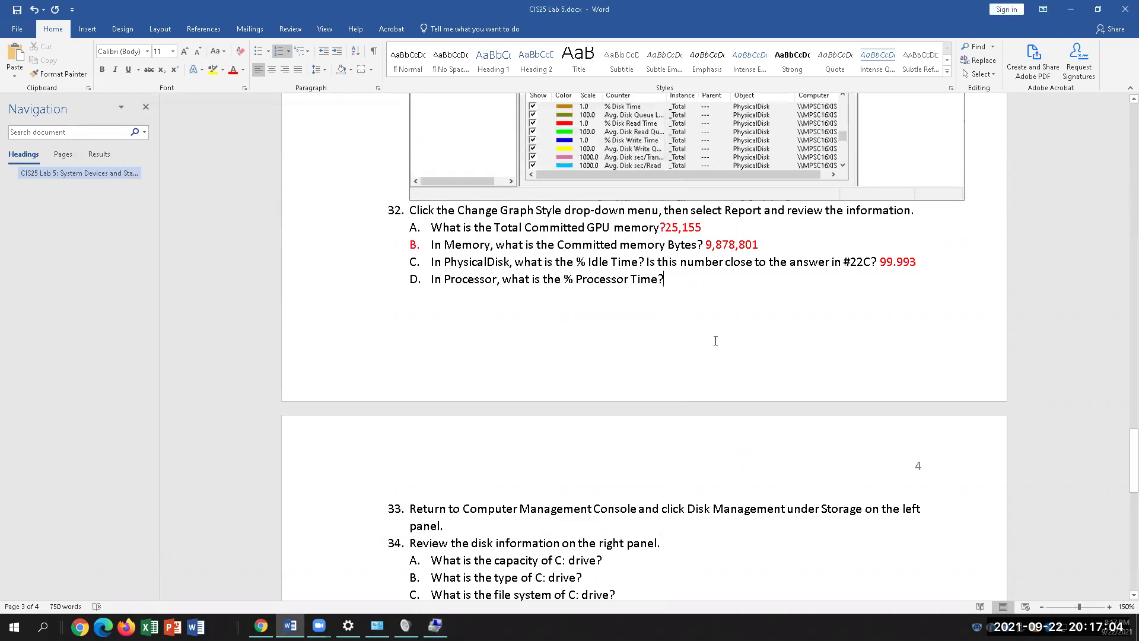
{"action": "type", "text": "6.5"}
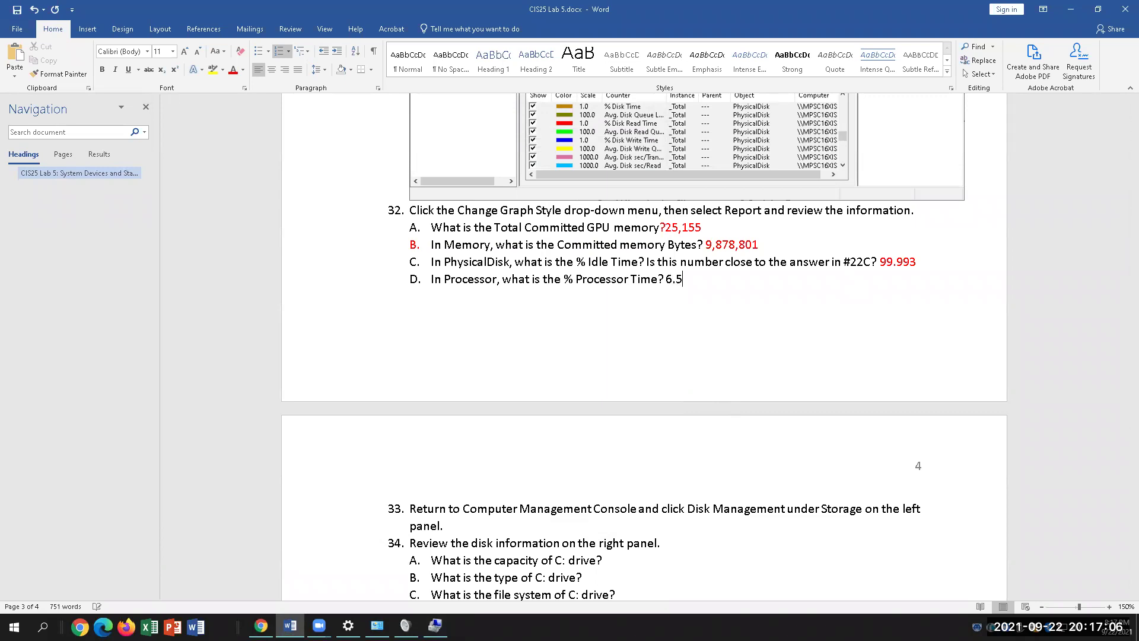
{"action": "type", "text": "86"}
{"action": "double_click", "coordinate": [681, 279]}
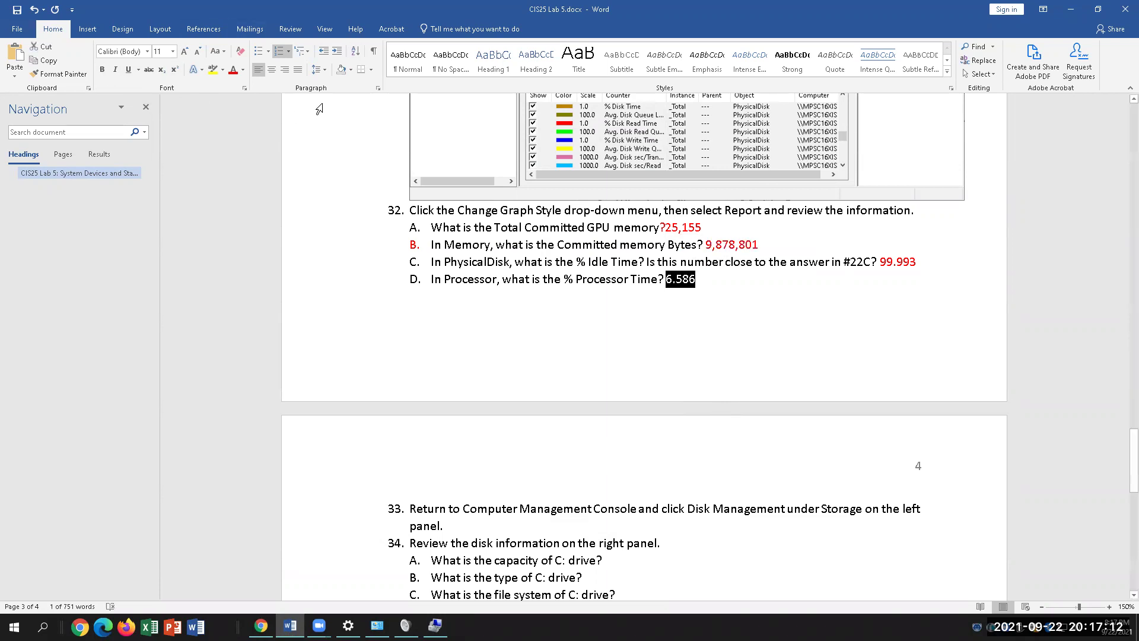
{"action": "left_click", "coordinate": [233, 70]}
- Read worksheet steps 33 and 34, switch to Computer Management, collapse Performance and open Disk Management under Storage
{"action": "scroll", "coordinate": [746, 394], "scroll_direction": "down", "scroll_amount": 3}
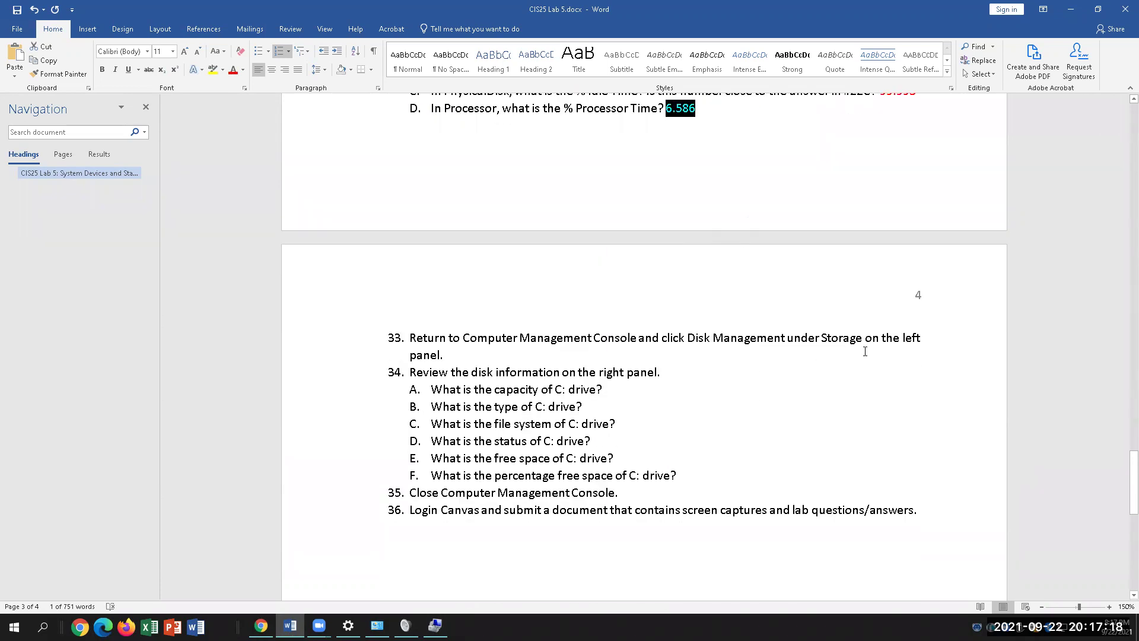
{"action": "left_click", "coordinate": [866, 351]}
{"action": "left_click", "coordinate": [435, 625]}
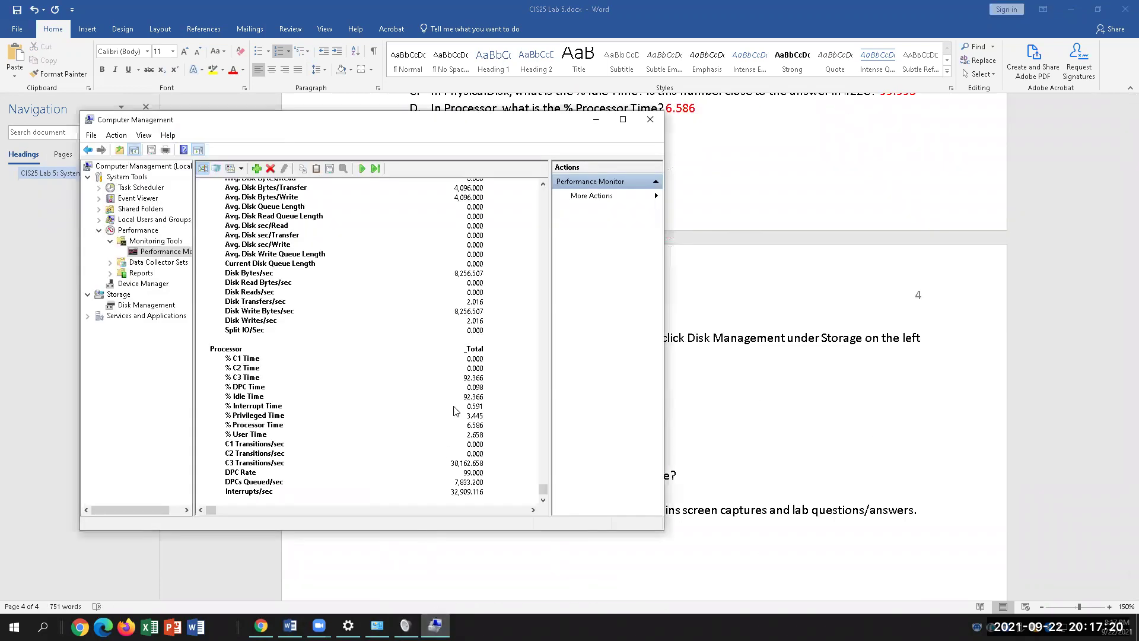
{"action": "left_click", "coordinate": [99, 230]}
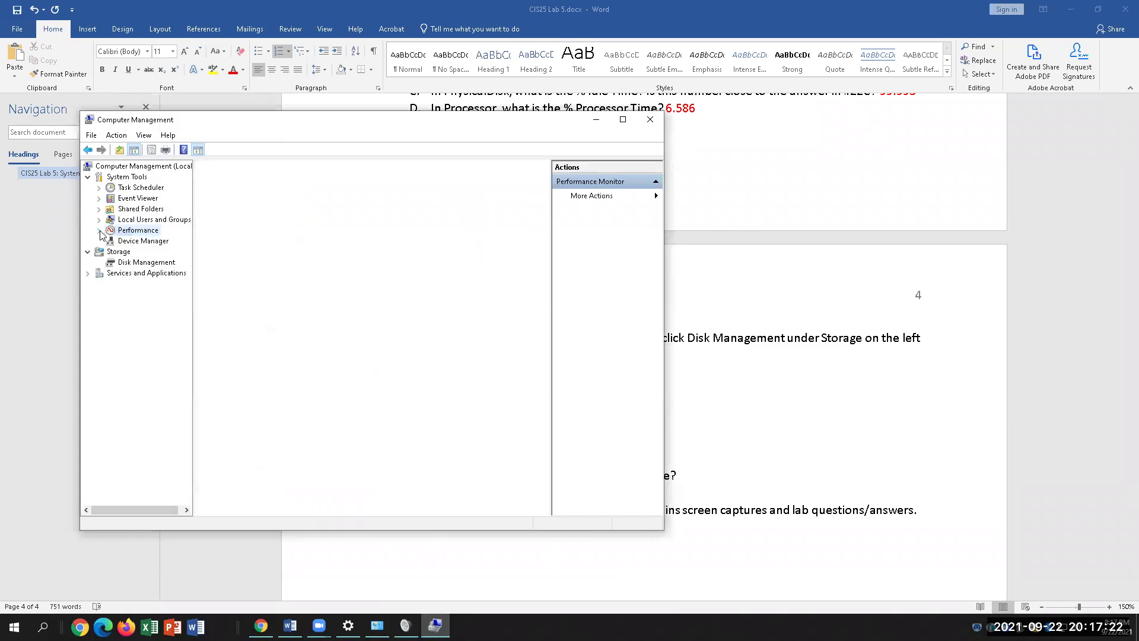
{"action": "left_click", "coordinate": [126, 262]}
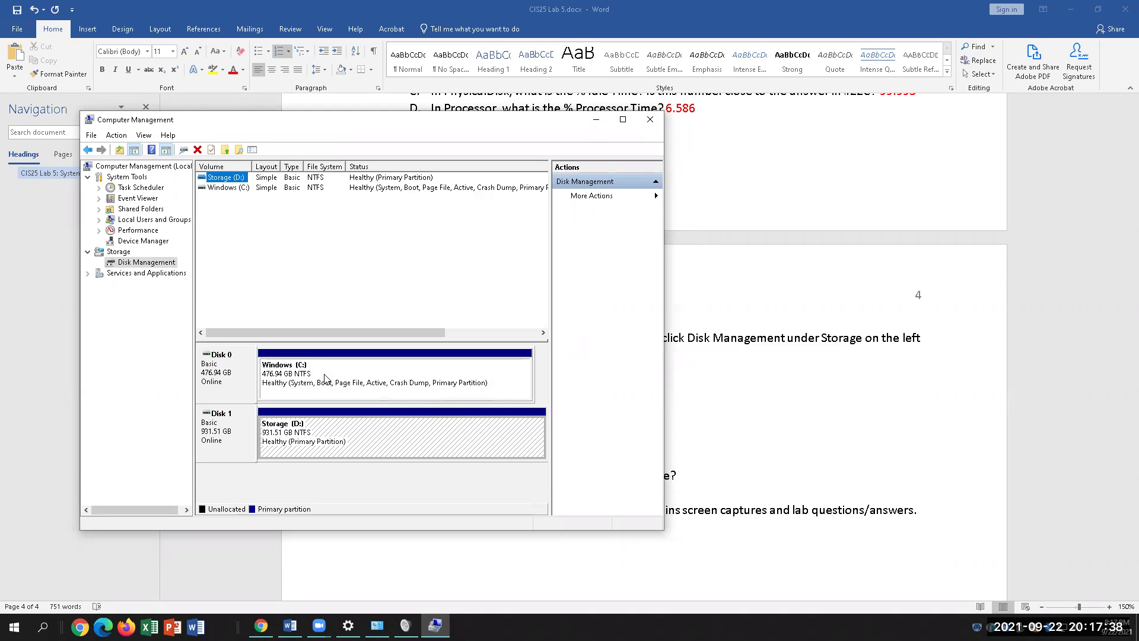
- Review the Windows (C:) partition on Disk 0 and the Storage (D:) partition on Disk 1 in Disk Management
{"action": "left_click", "coordinate": [508, 382]}
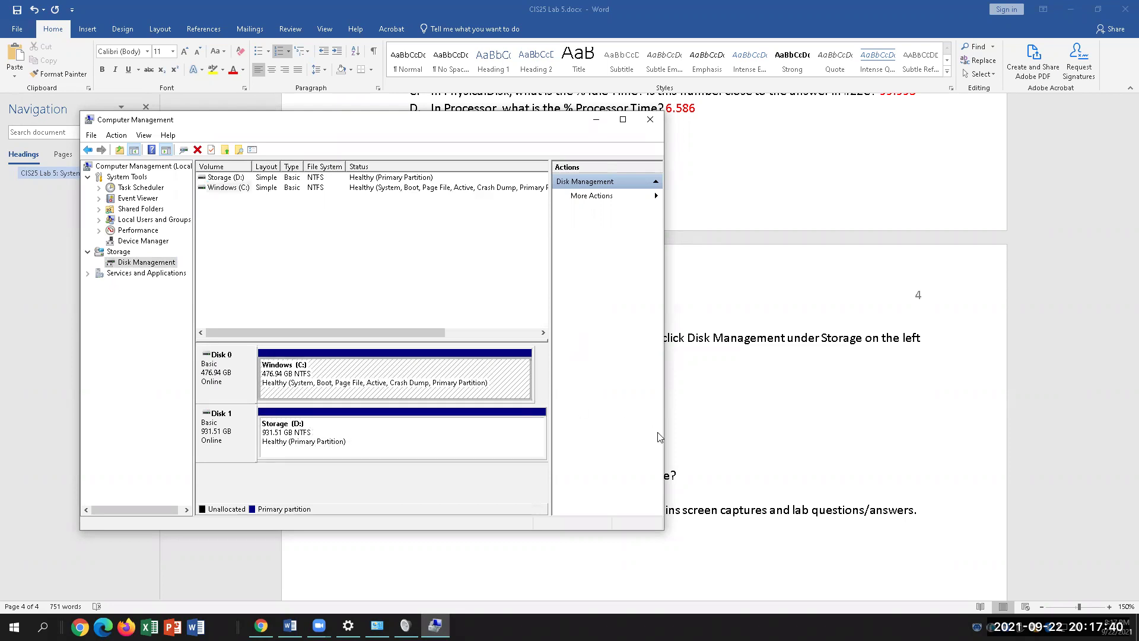
{"action": "left_click", "coordinate": [414, 438]}
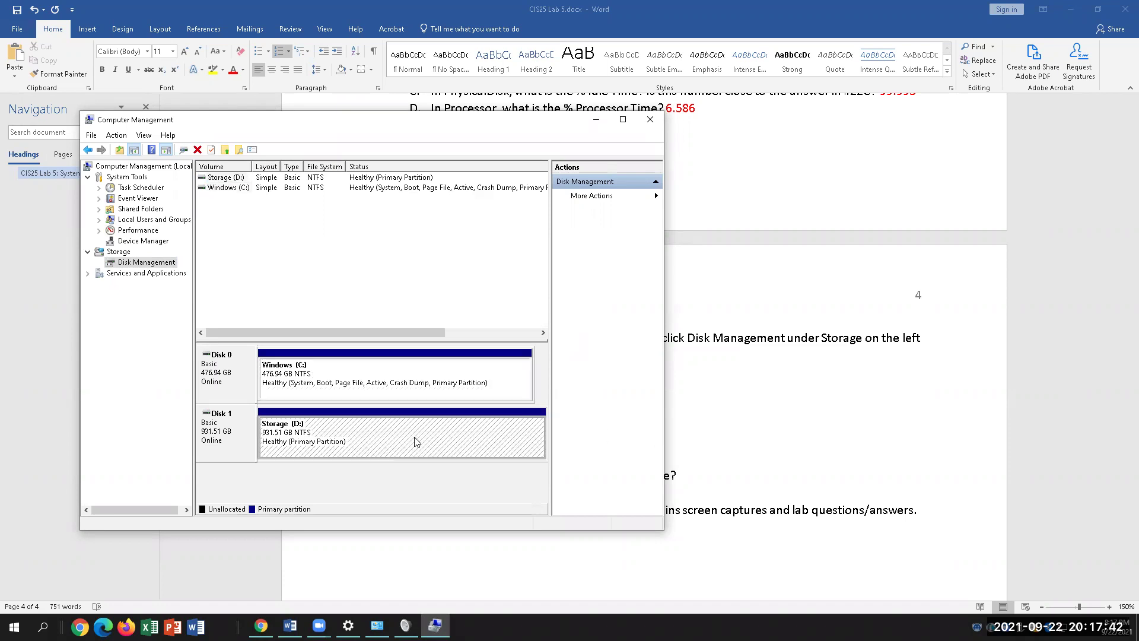
{"action": "left_click", "coordinate": [420, 378]}
{"action": "left_click", "coordinate": [437, 432]}
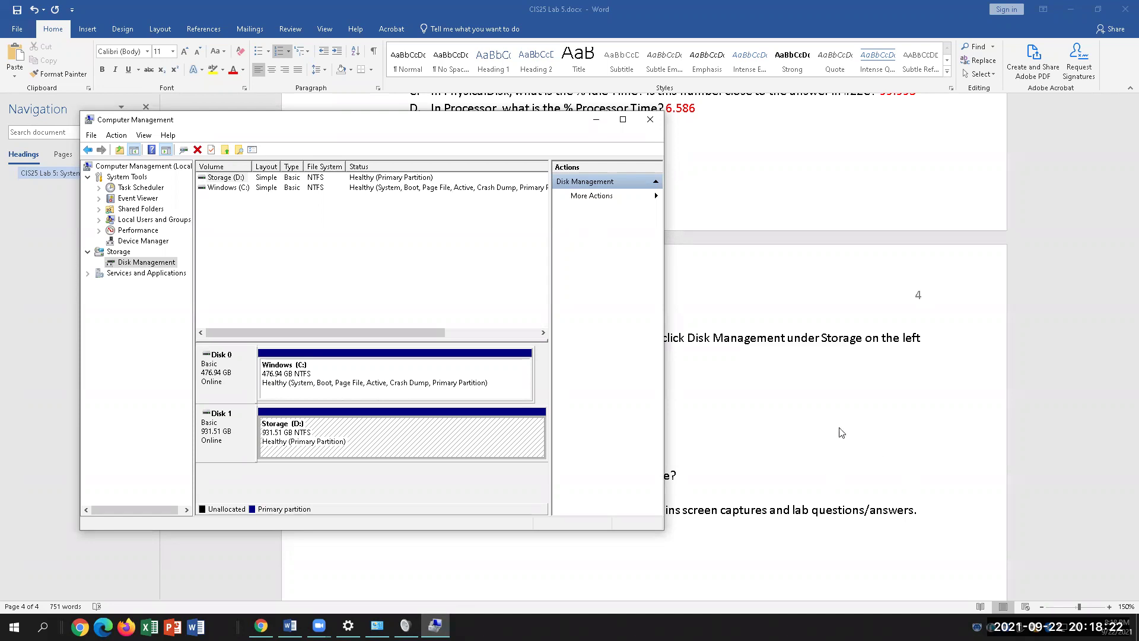
- Switch to the Word worksheet, enter 476.94 GB as the answer to question 34A and color it red
{"action": "key", "text": "alt+Tab"}
{"action": "left_click", "coordinate": [651, 385]}
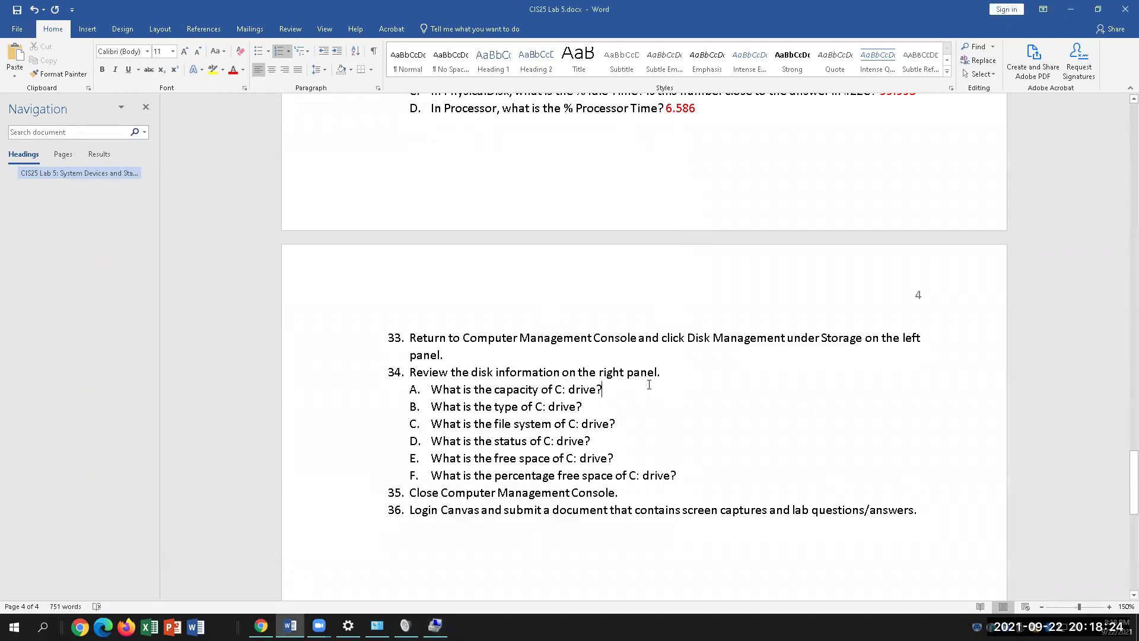
{"action": "type", "text": "476."}
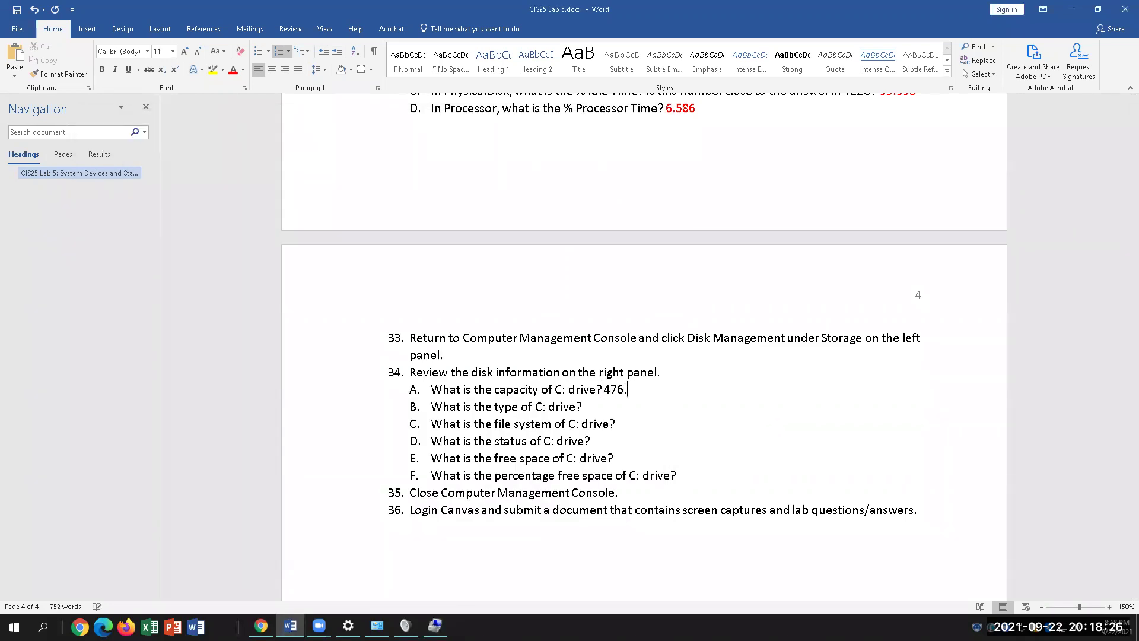
{"action": "type", "text": "94 GB"}
{"action": "left_click_drag", "start_coordinate": [662, 389], "coordinate": [606, 390]}
{"action": "left_click", "coordinate": [233, 69]}
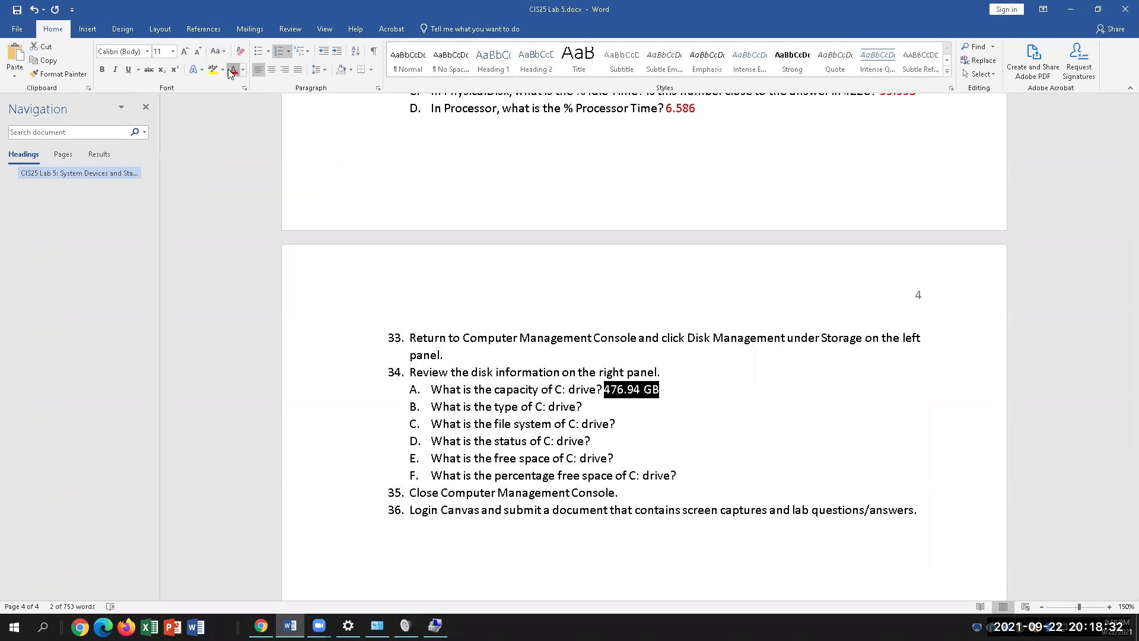
{"action": "left_click", "coordinate": [688, 395]}
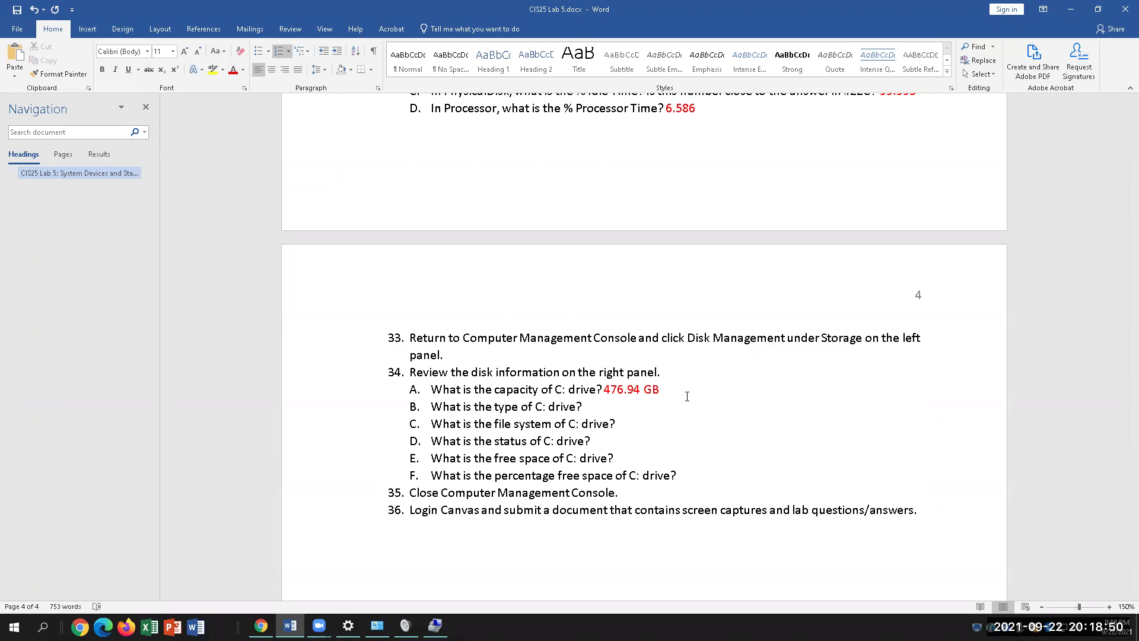
- Check the C: drive's type in Computer Management, enter "Boot, Active and Primary" as the answer to question 34B in Word and color it red
{"action": "left_click", "coordinate": [629, 409]}
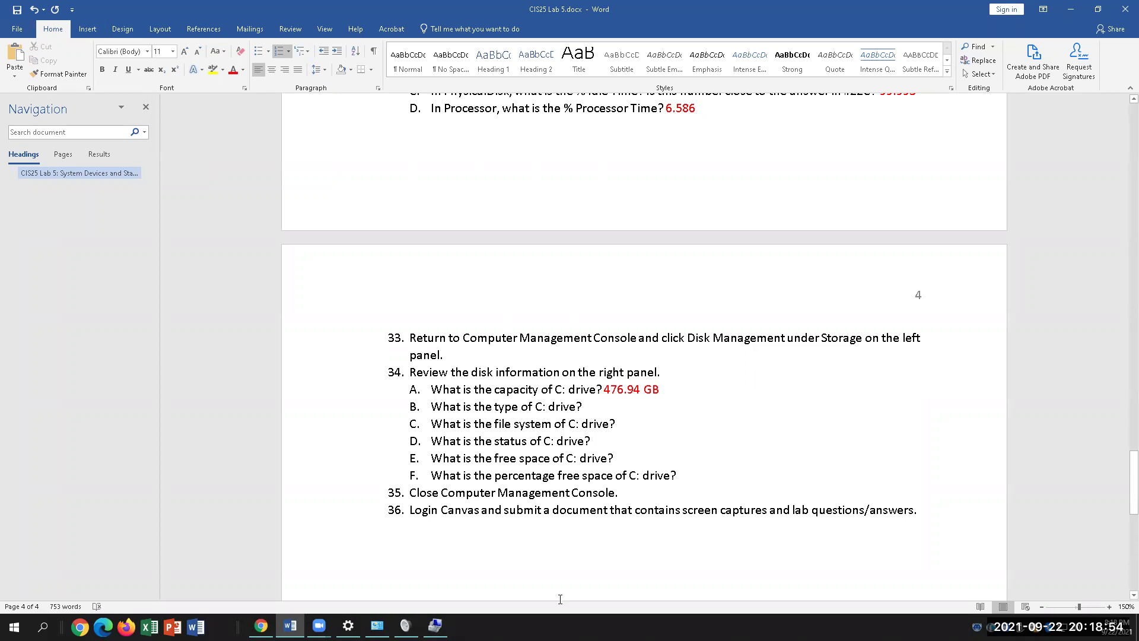
{"action": "left_click", "coordinate": [435, 625]}
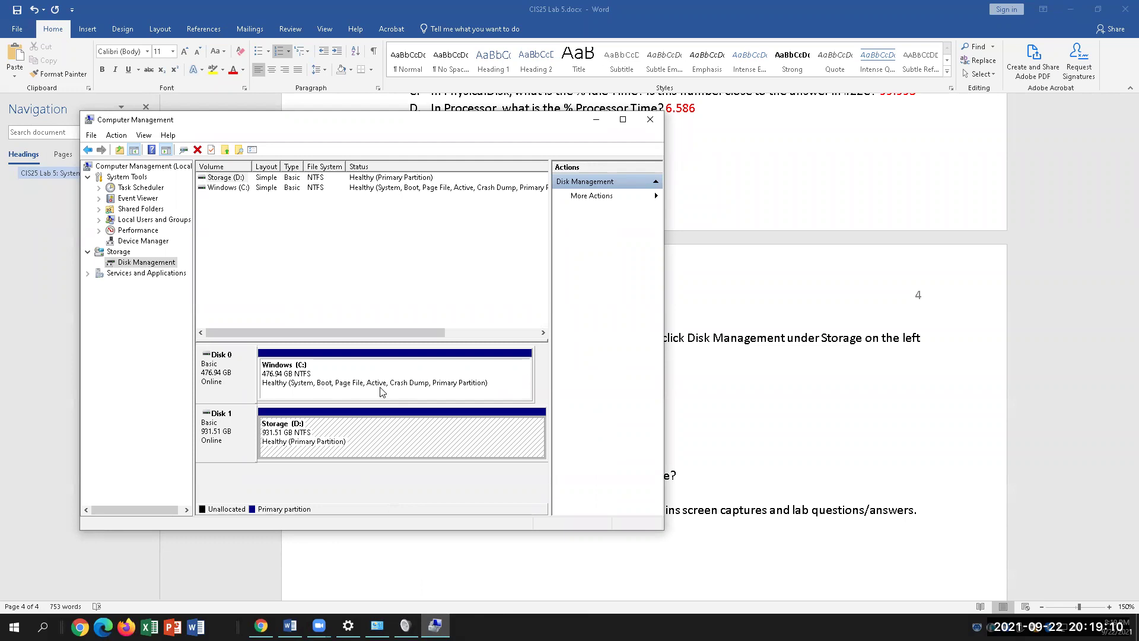
{"action": "left_click", "coordinate": [825, 413]}
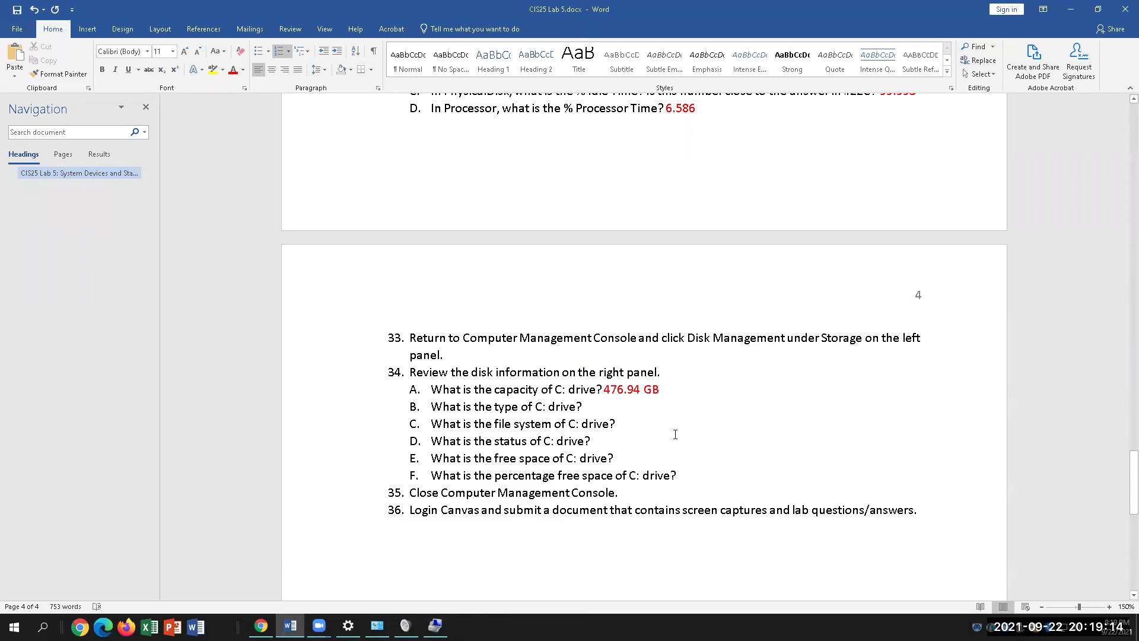
{"action": "type", "text": "Boot"}
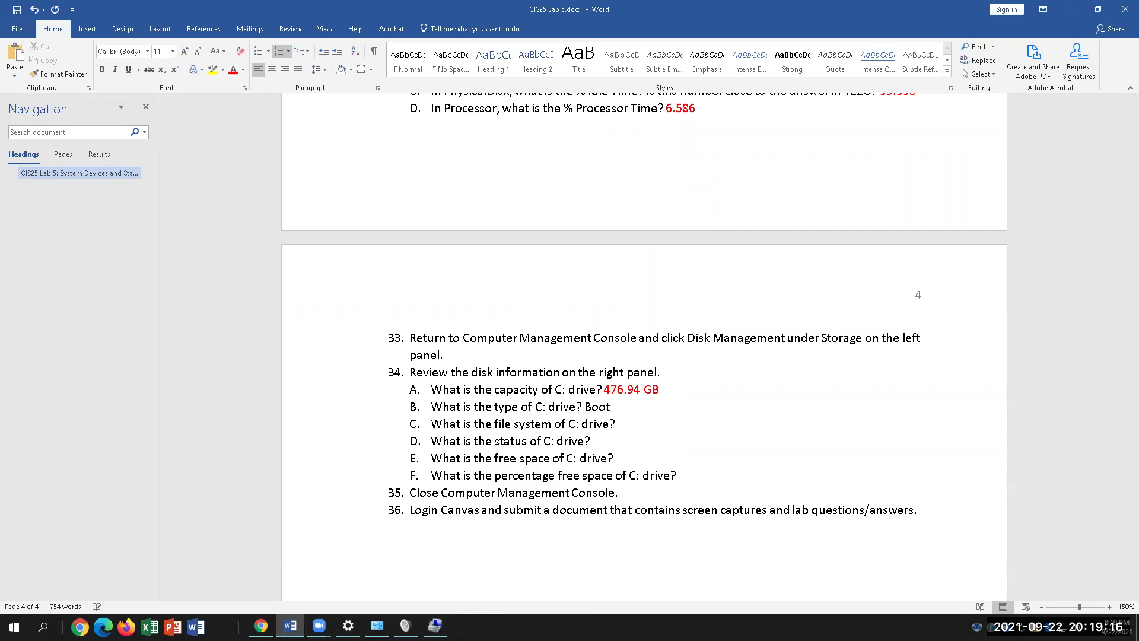
{"action": "type", "text": ", Active and Primary"}
{"action": "left_click_drag", "start_coordinate": [744, 406], "coordinate": [598, 408]}
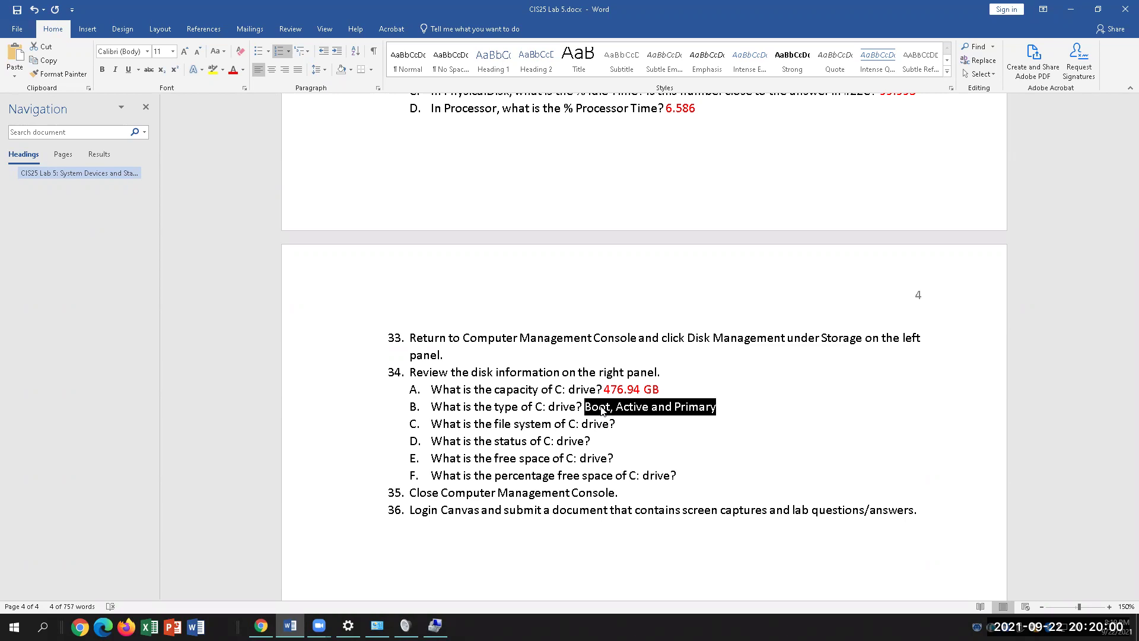
{"action": "left_click", "coordinate": [233, 69]}
- Check the C: drive's file system in Computer Management, enter NTFS as the answer to question 34C in Word and color it red
{"action": "left_click", "coordinate": [589, 424]}
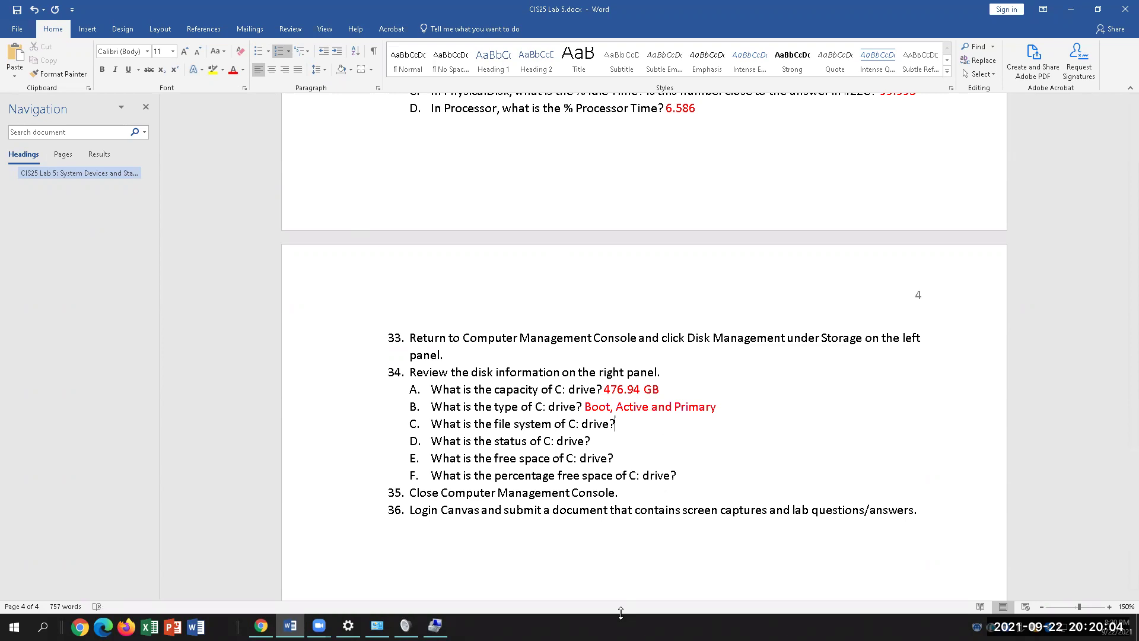
{"action": "left_click", "coordinate": [436, 626]}
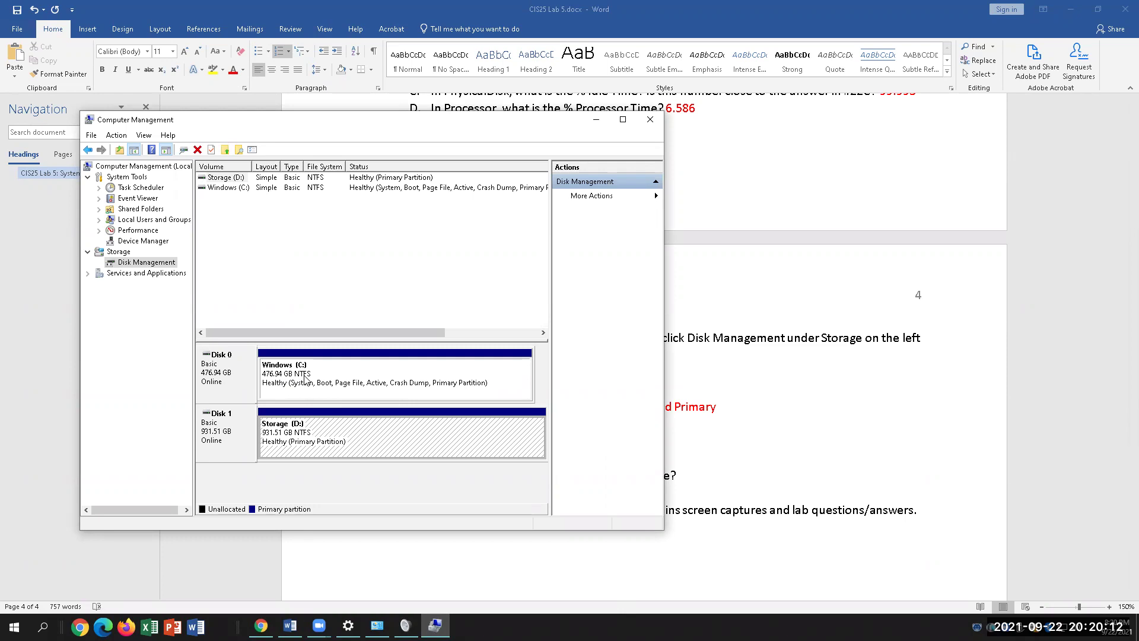
{"action": "left_click", "coordinate": [740, 401]}
{"action": "left_click", "coordinate": [611, 425]}
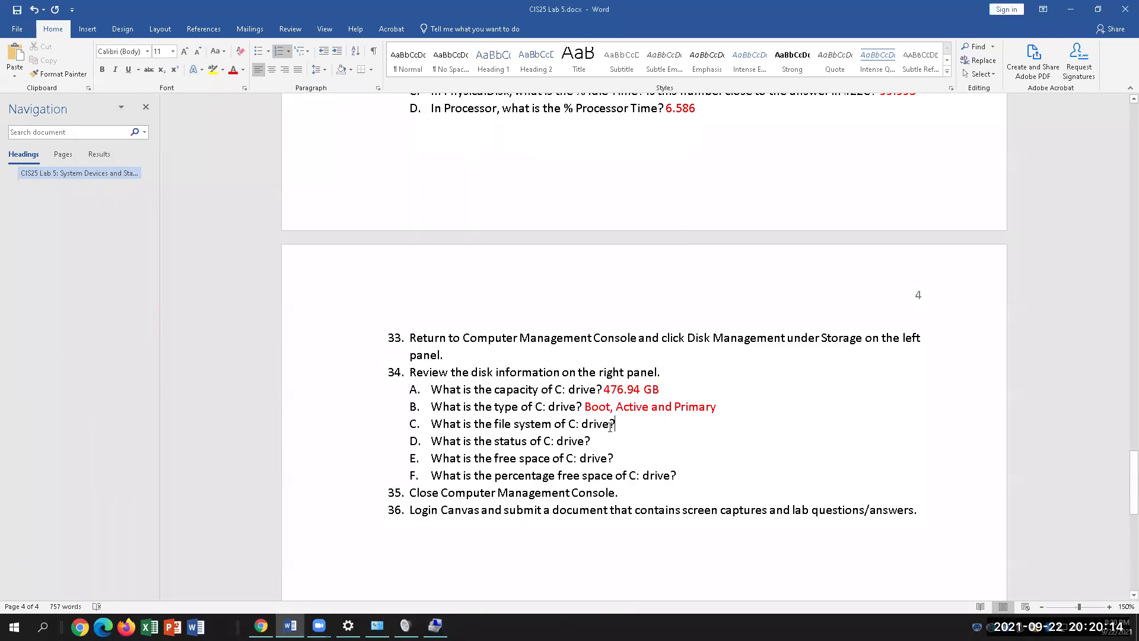
{"action": "type", "text": "N"}
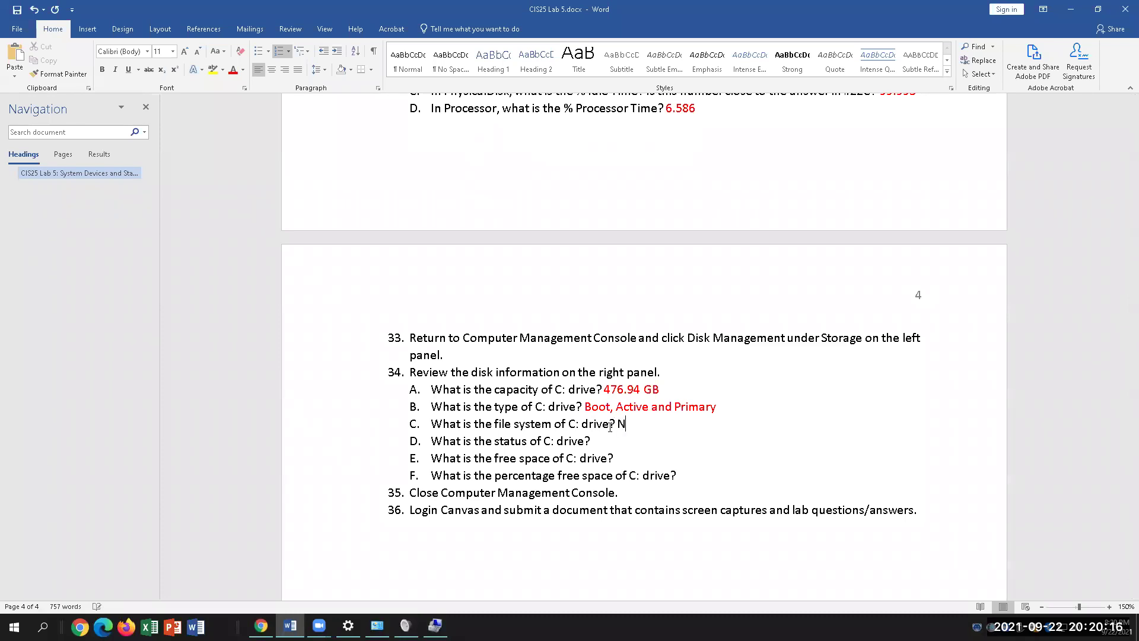
{"action": "type", "text": "TFS"}
{"action": "left_click_drag", "start_coordinate": [645, 425], "coordinate": [617, 425]}
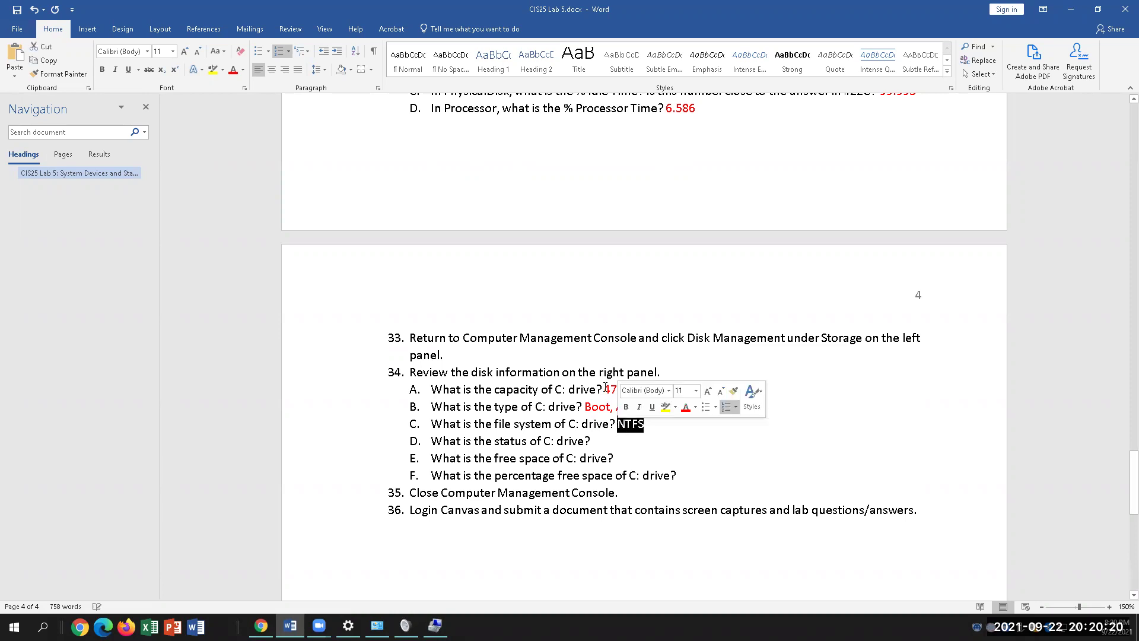
{"action": "left_click", "coordinate": [233, 69]}
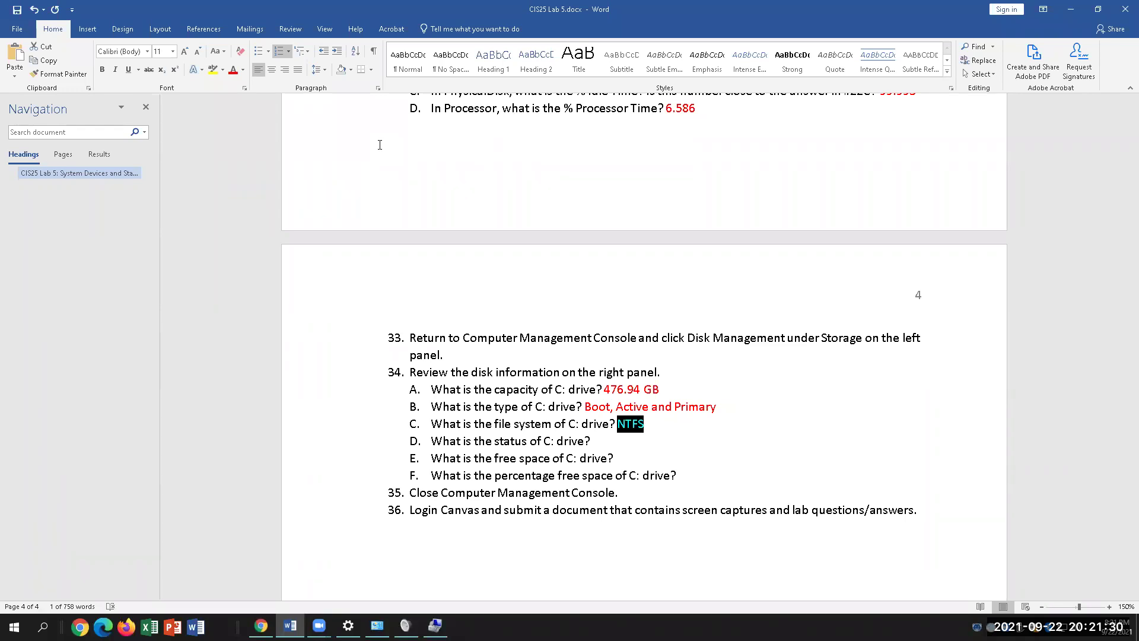
- Check the C: drive's status in Computer Management, enter "Healthy, Online" as the answer to question 34D in Word and color it red
{"action": "left_click", "coordinate": [591, 440]}
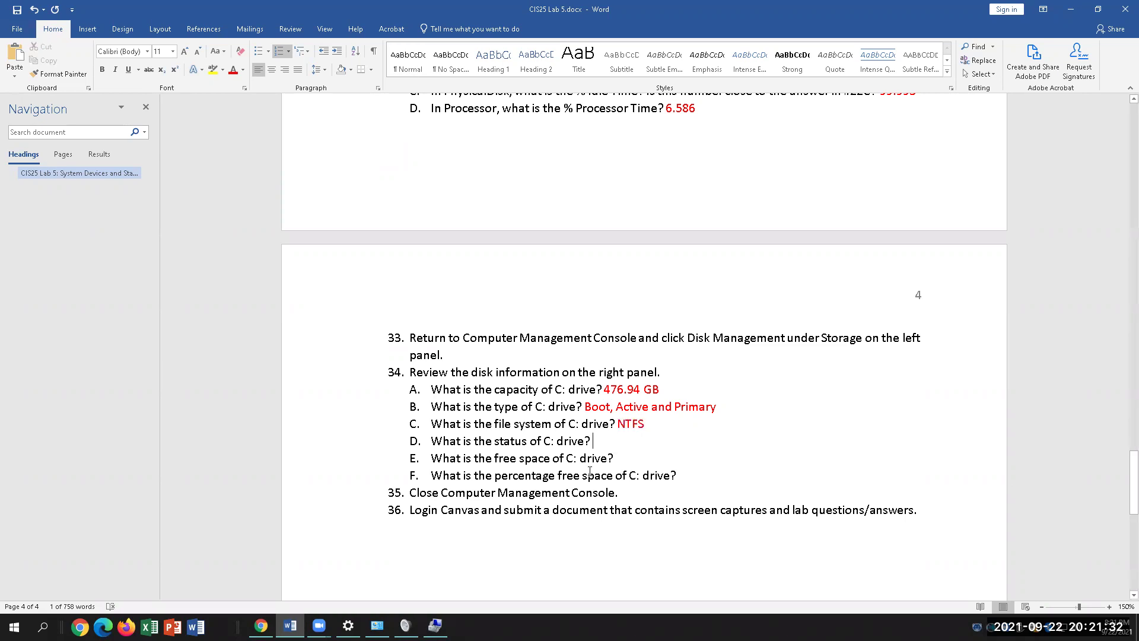
{"action": "left_click", "coordinate": [435, 625]}
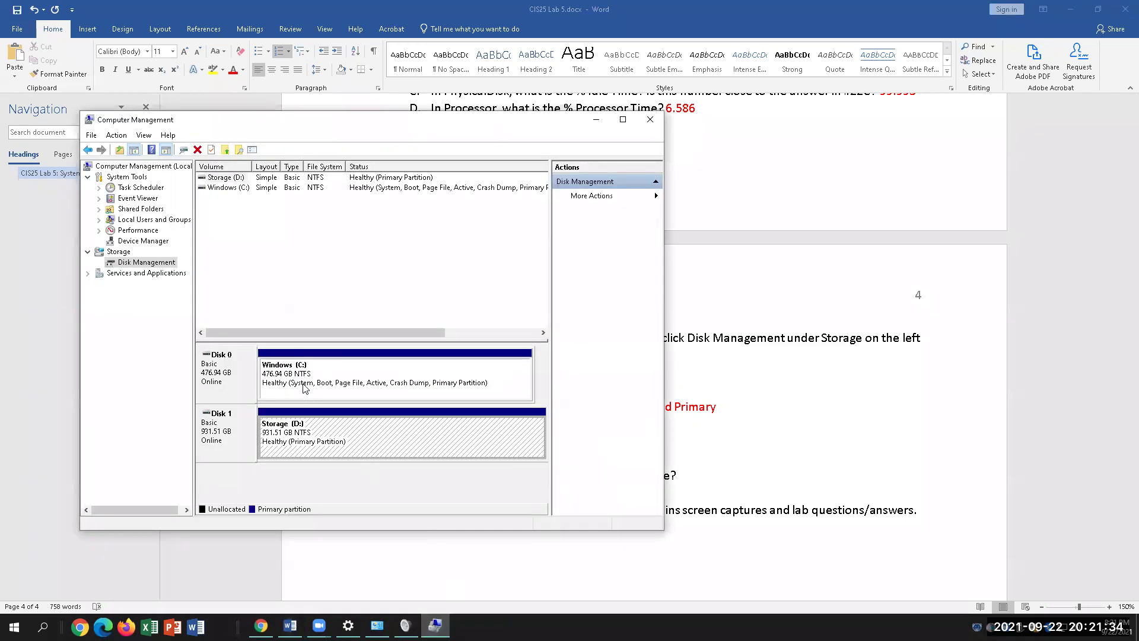
{"action": "left_click", "coordinate": [325, 375]}
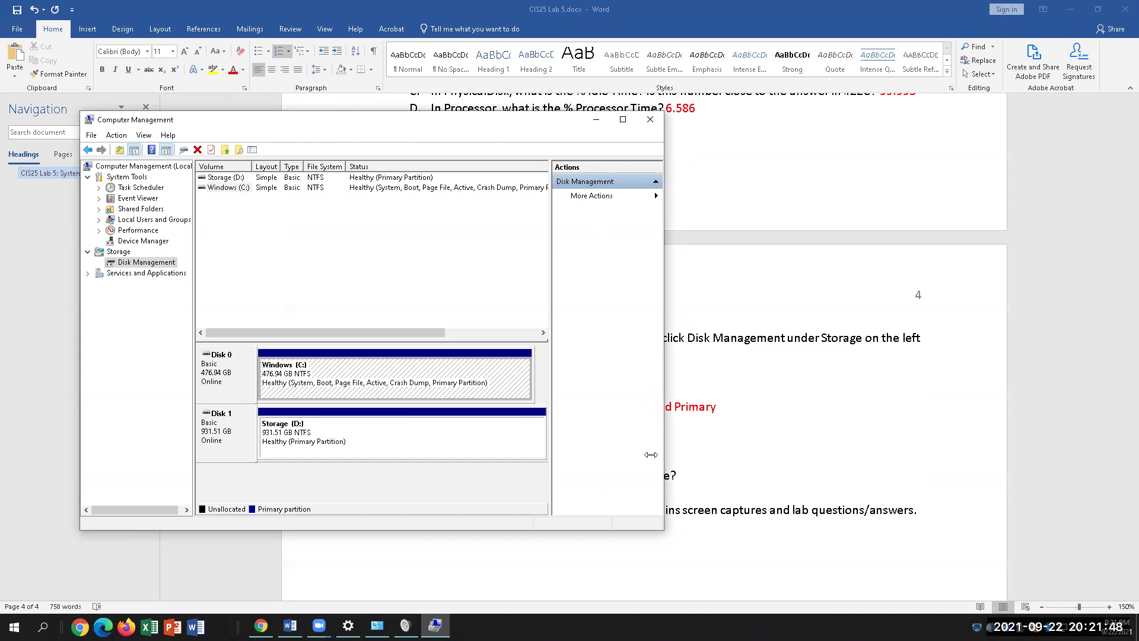
{"action": "left_click", "coordinate": [843, 425]}
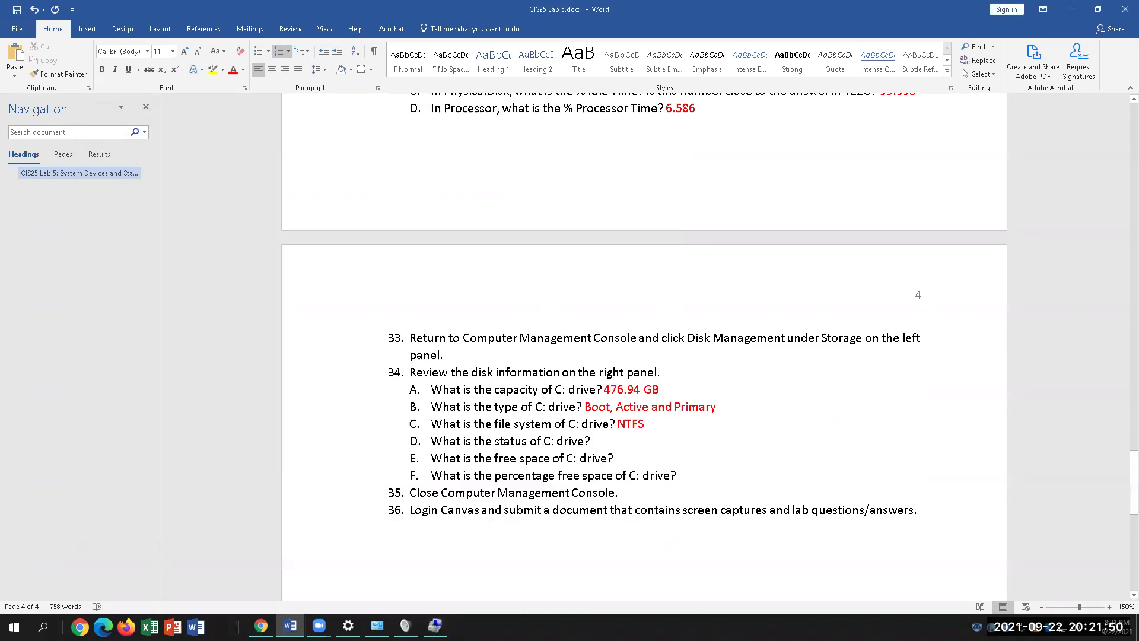
{"action": "type", "text": "H"}
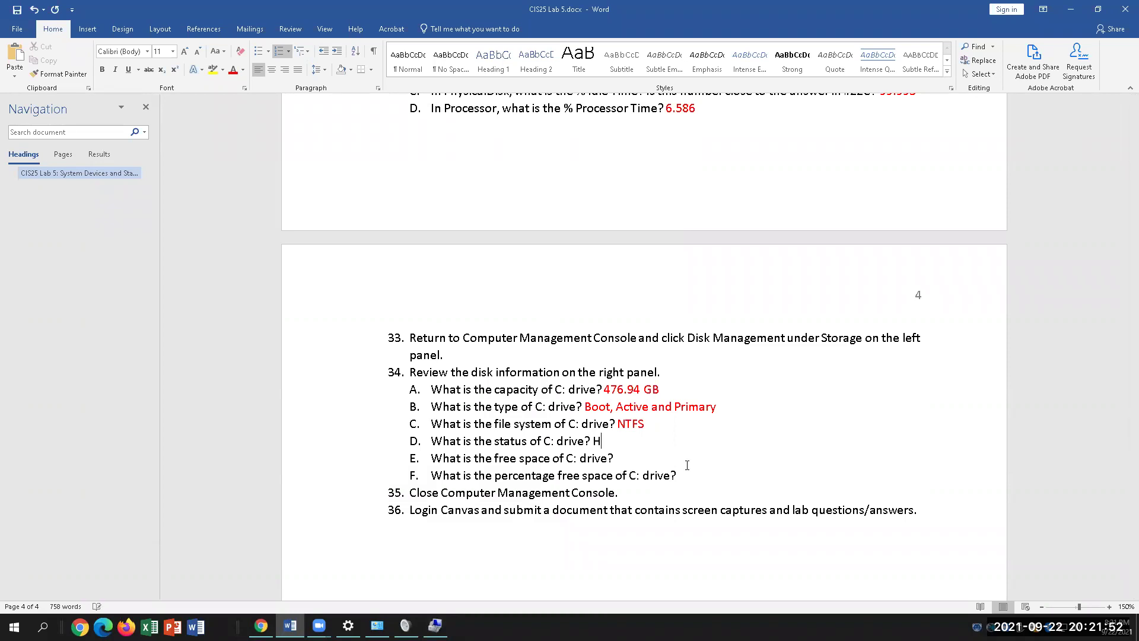
{"action": "type", "text": "ealthy, Online"}
{"action": "mouse_move", "coordinate": [706, 447]}
{"action": "left_mouse_down"}
{"action": "mouse_move", "coordinate": [605, 458]}
{"action": "mouse_move", "coordinate": [593, 441]}
{"action": "left_mouse_up"}
{"action": "left_click", "coordinate": [232, 73]}
{"action": "left_click", "coordinate": [656, 475]}
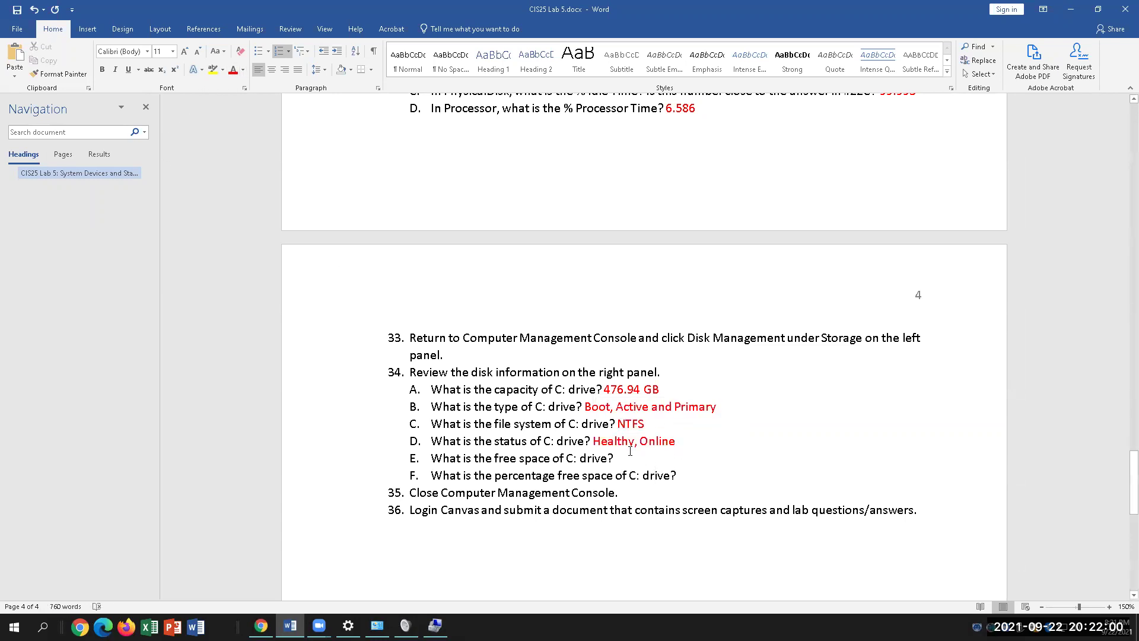
- Check the C: drive's free space in Computer Management, enter "None" as the answer to question 34E in Word and highlight it yellow
{"action": "left_click", "coordinate": [715, 458]}
{"action": "left_click", "coordinate": [435, 627]}
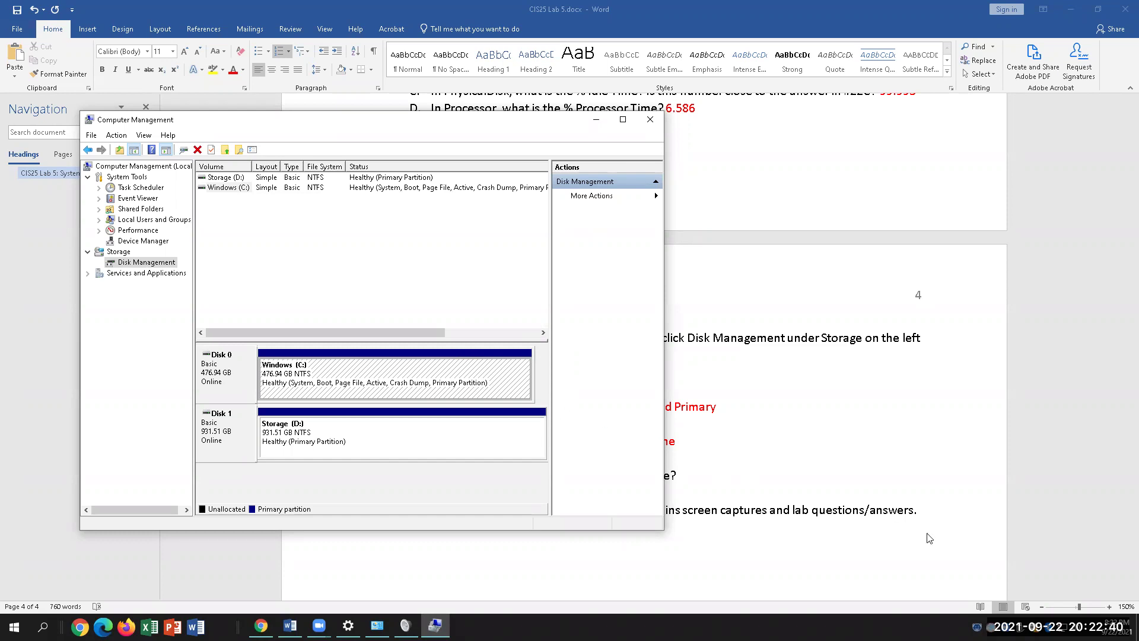
{"action": "left_click", "coordinate": [848, 441]}
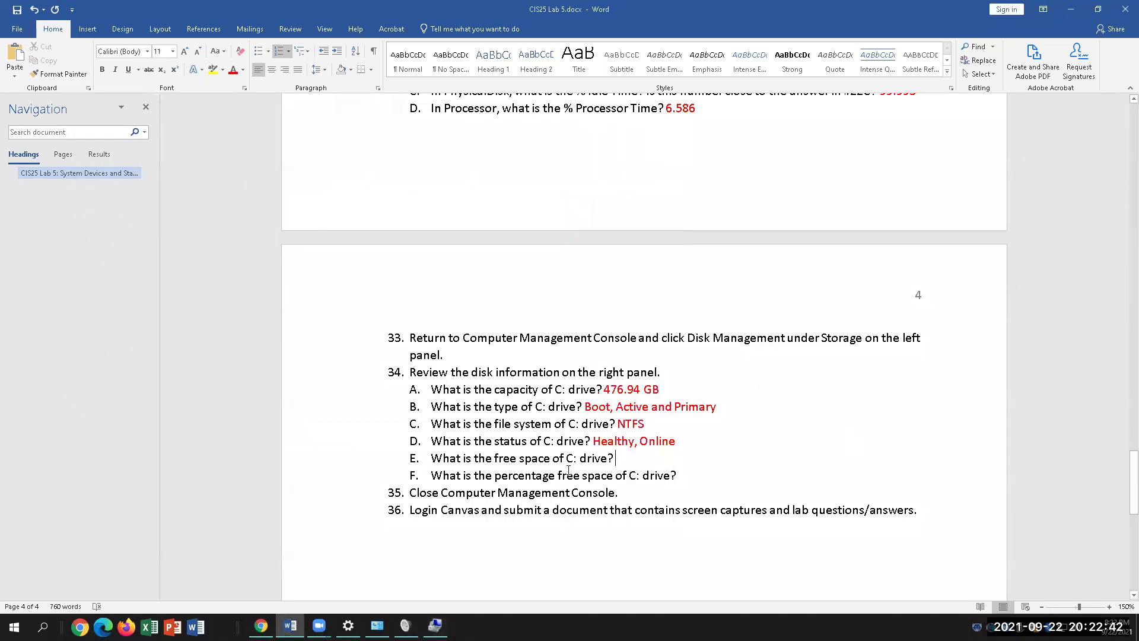
{"action": "type", "text": "None"}
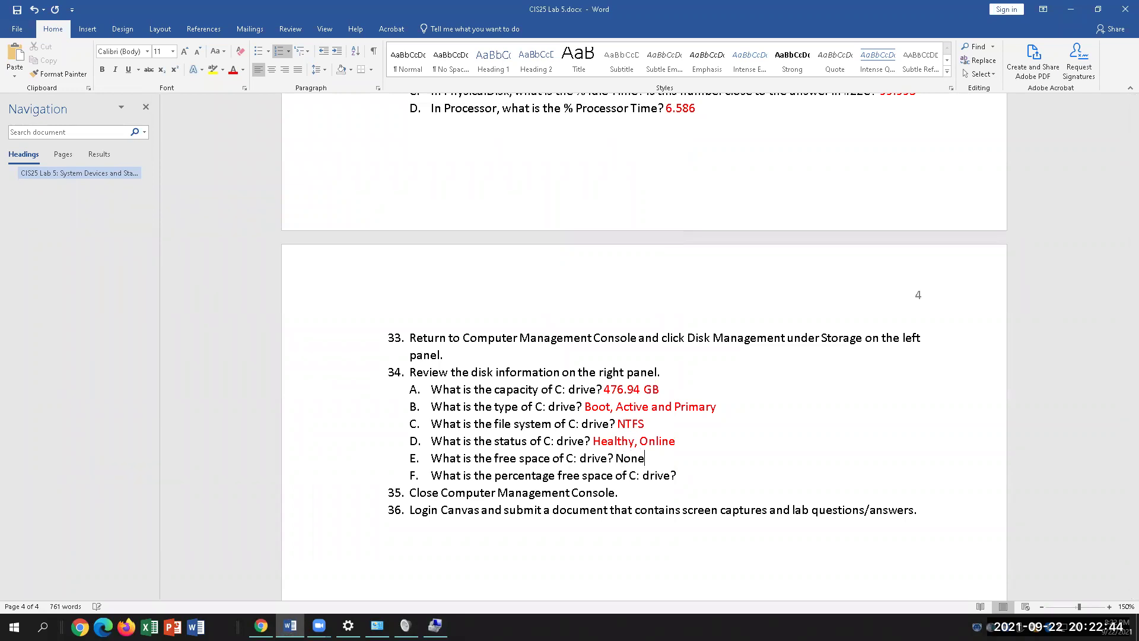
{"action": "left_click_drag", "start_coordinate": [644, 458], "coordinate": [616, 458]}
{"action": "left_click", "coordinate": [213, 69]}
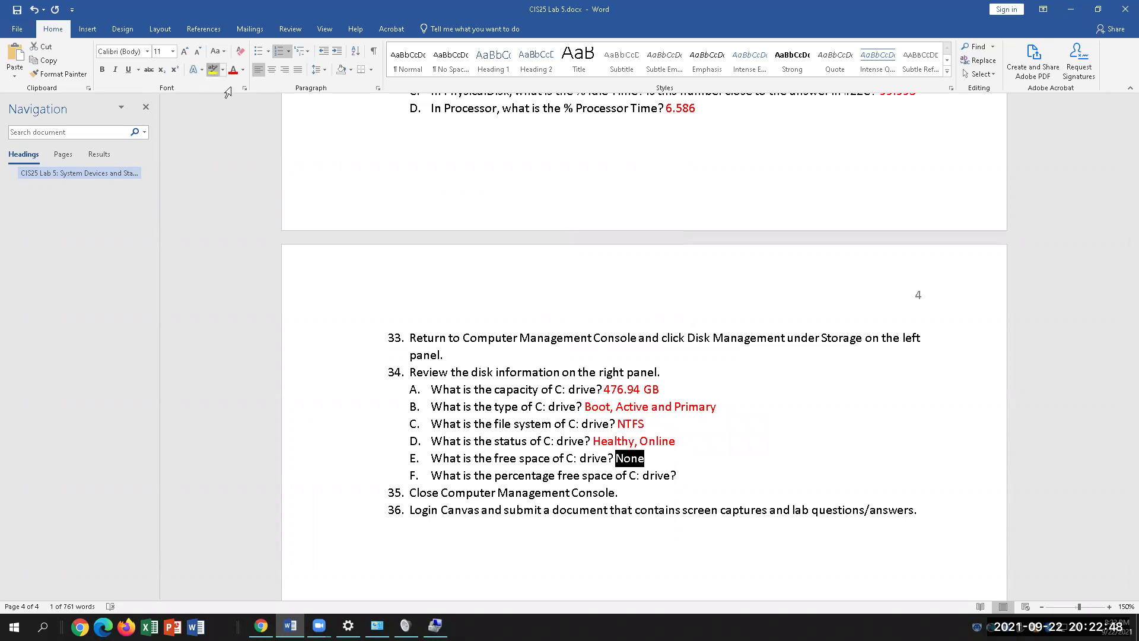
{"action": "key", "text": "Left"}
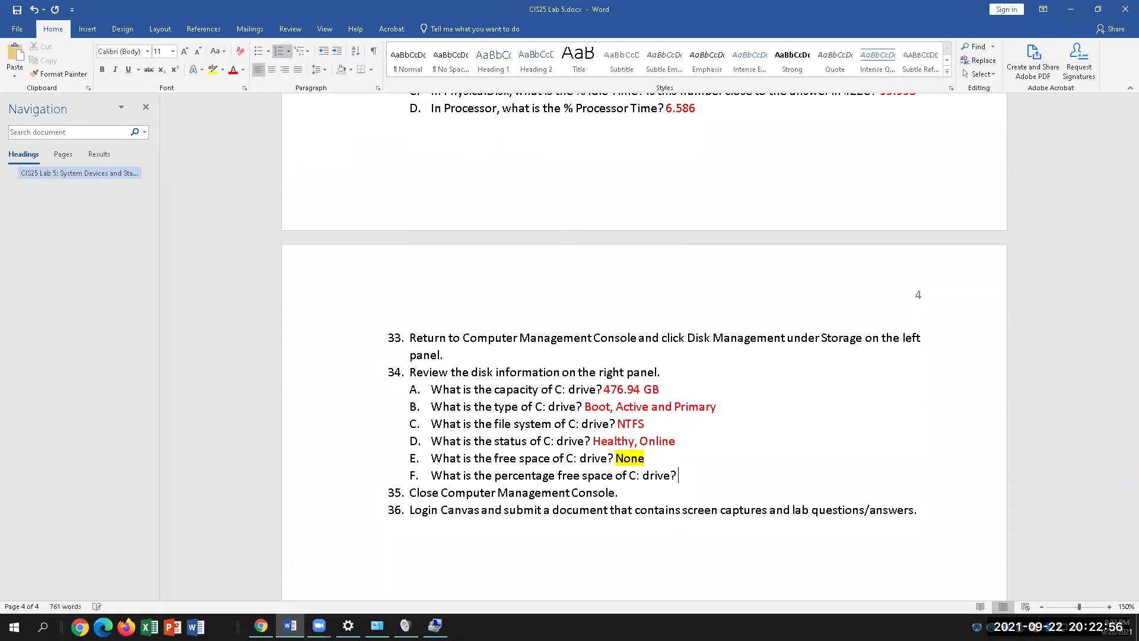
- Enter 0% as the answer to question 34F and color it red together with the preceding question mark
{"action": "type", "text": "0%"}
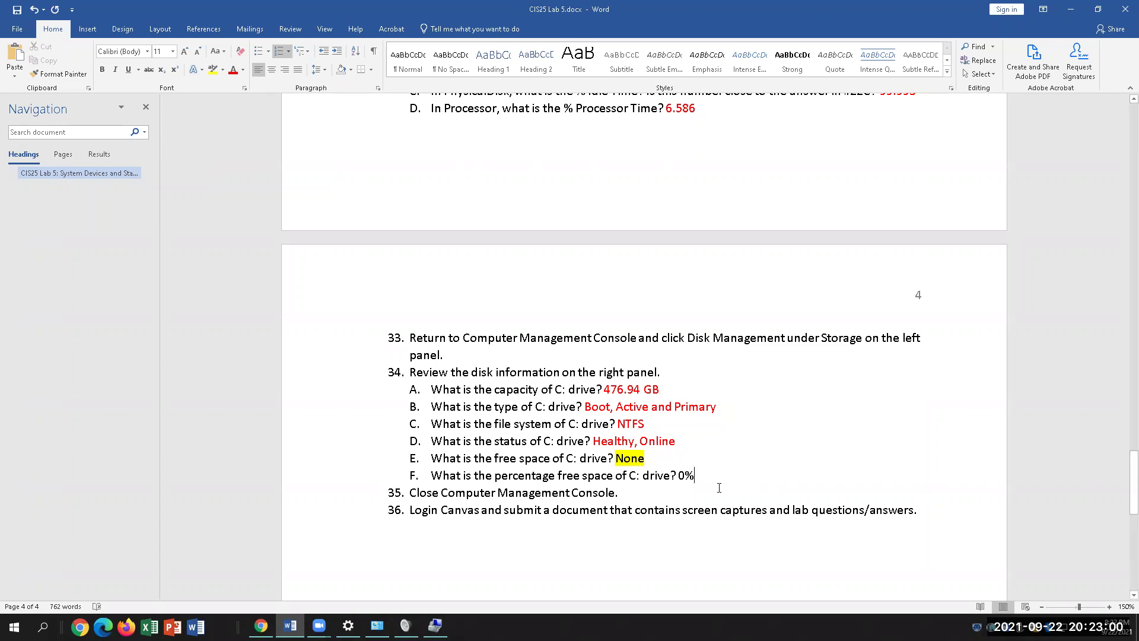
{"action": "key", "text": "shift+Left"}
{"action": "key", "text": "shift+Left"}
{"action": "key", "text": "shift+Left"}
{"action": "key", "text": "shift+Left"}
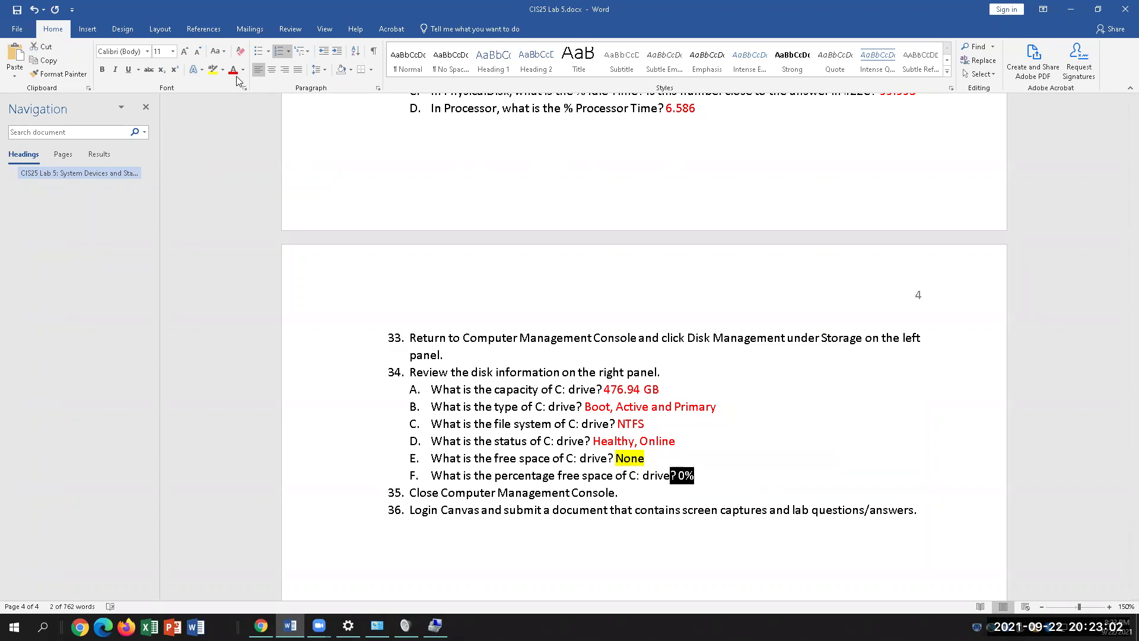
{"action": "left_click", "coordinate": [236, 77]}
- Switch to Computer Management and recheck the C: and D: partitions' disk information against the step 34 answers
{"action": "left_click", "coordinate": [435, 625]}
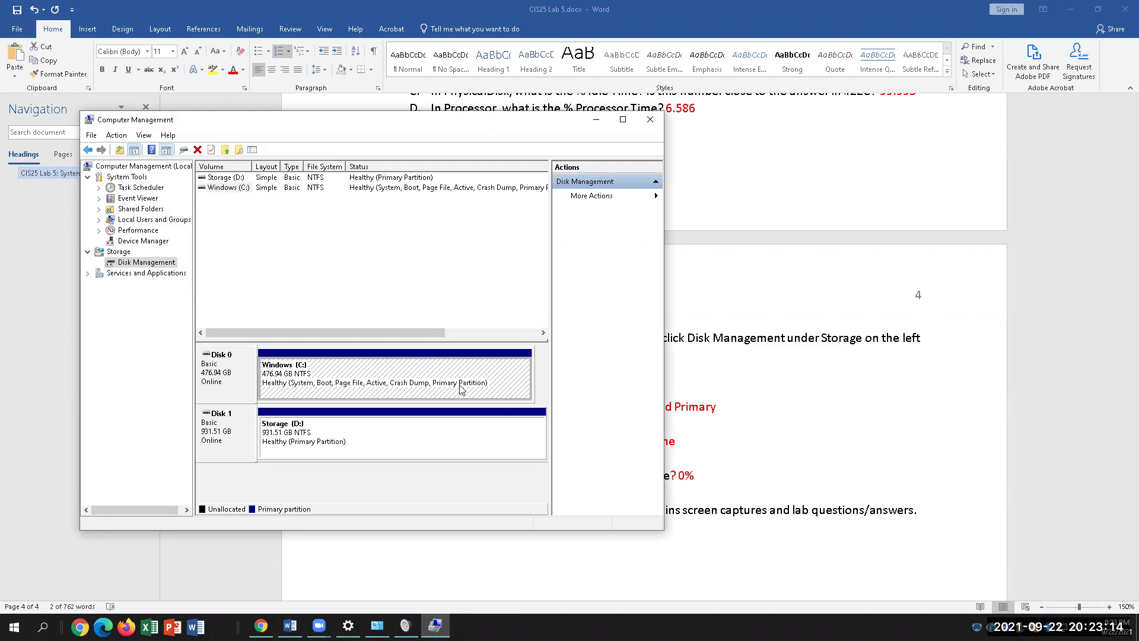
{"action": "left_click", "coordinate": [341, 433]}
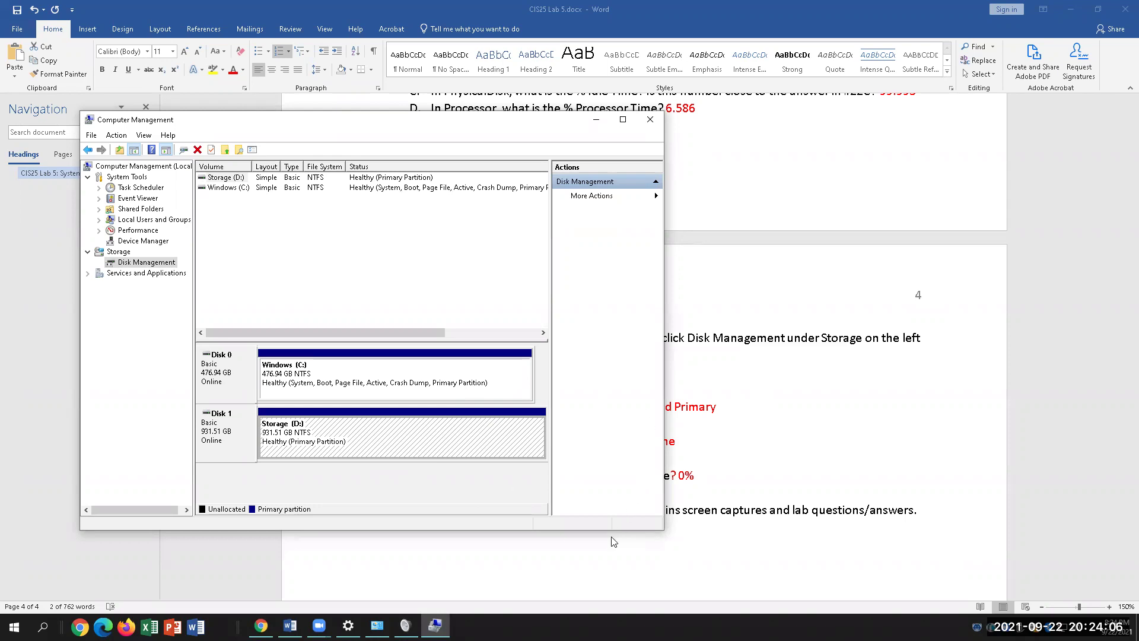
{"action": "left_click", "coordinate": [435, 626]}
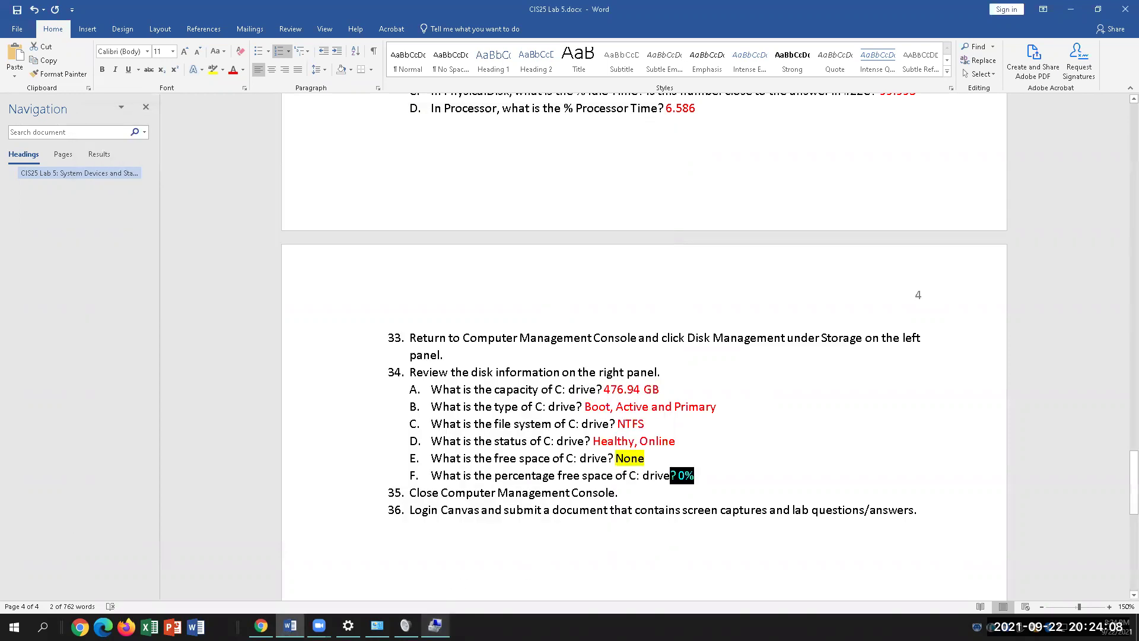
{"action": "left_click", "coordinate": [435, 626]}
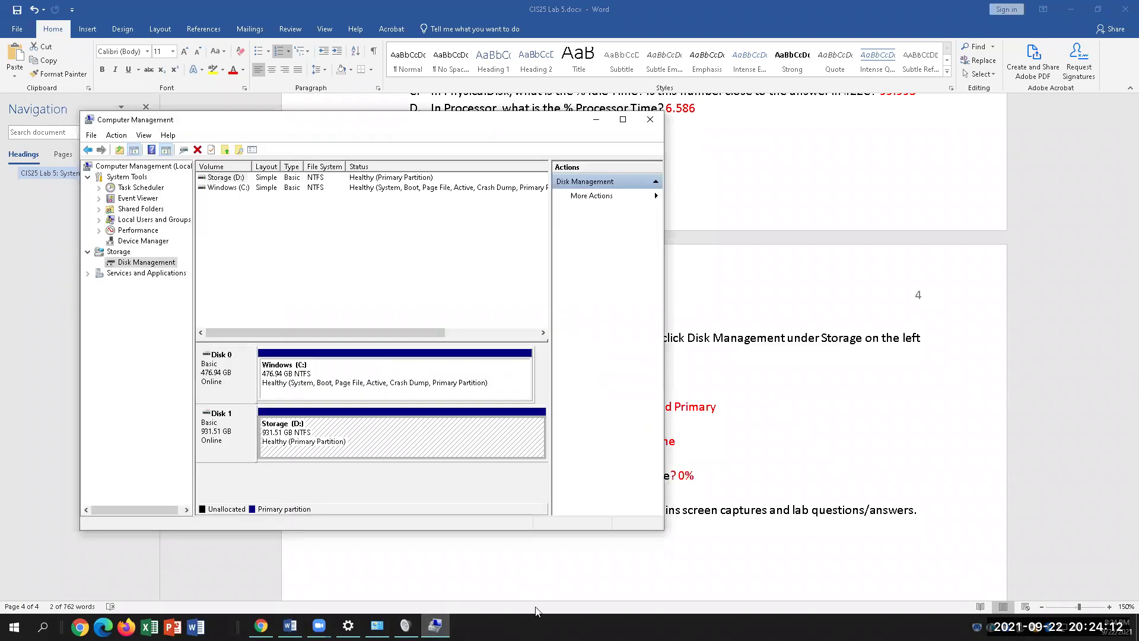
- Switch back to the Word worksheet and review the entered answers and screen captures from step 36 back to step 2
{"action": "left_click", "coordinate": [771, 510]}
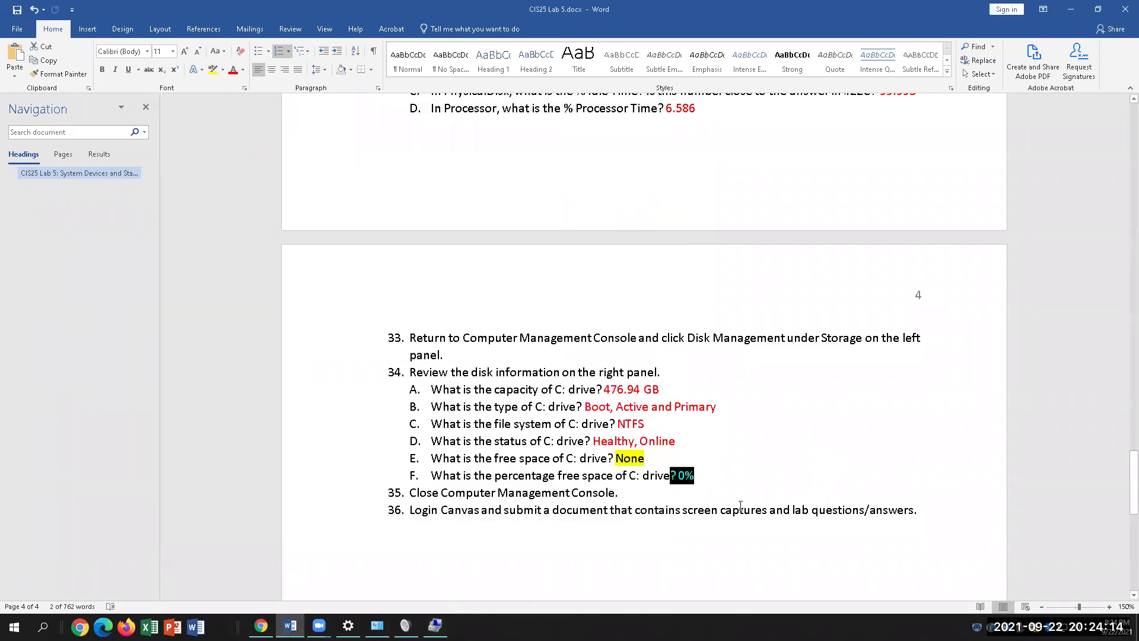
{"action": "scroll", "coordinate": [741, 505], "scroll_direction": "up", "scroll_amount": 4}
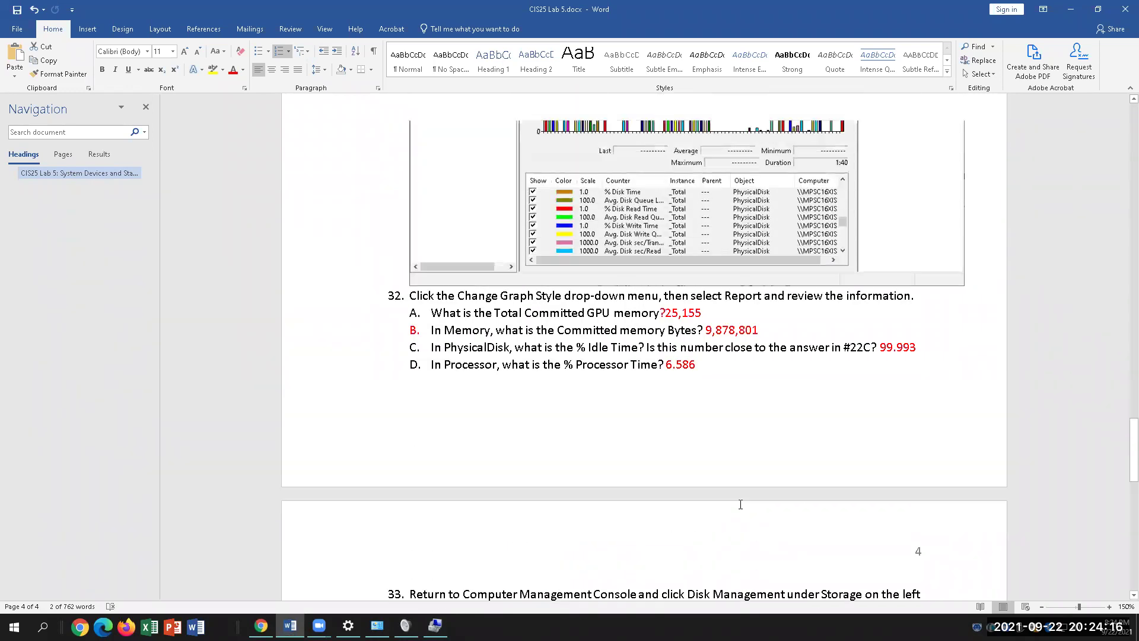
{"action": "scroll", "coordinate": [741, 505], "scroll_direction": "up", "scroll_amount": 4}
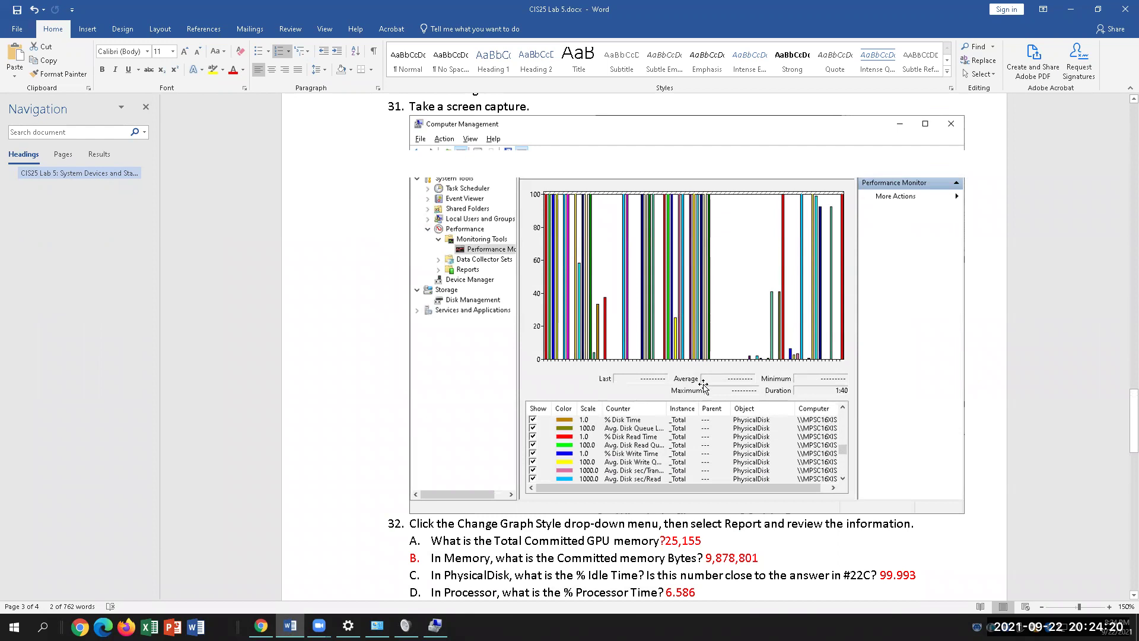
{"action": "scroll", "coordinate": [704, 456], "scroll_direction": "up", "scroll_amount": 1}
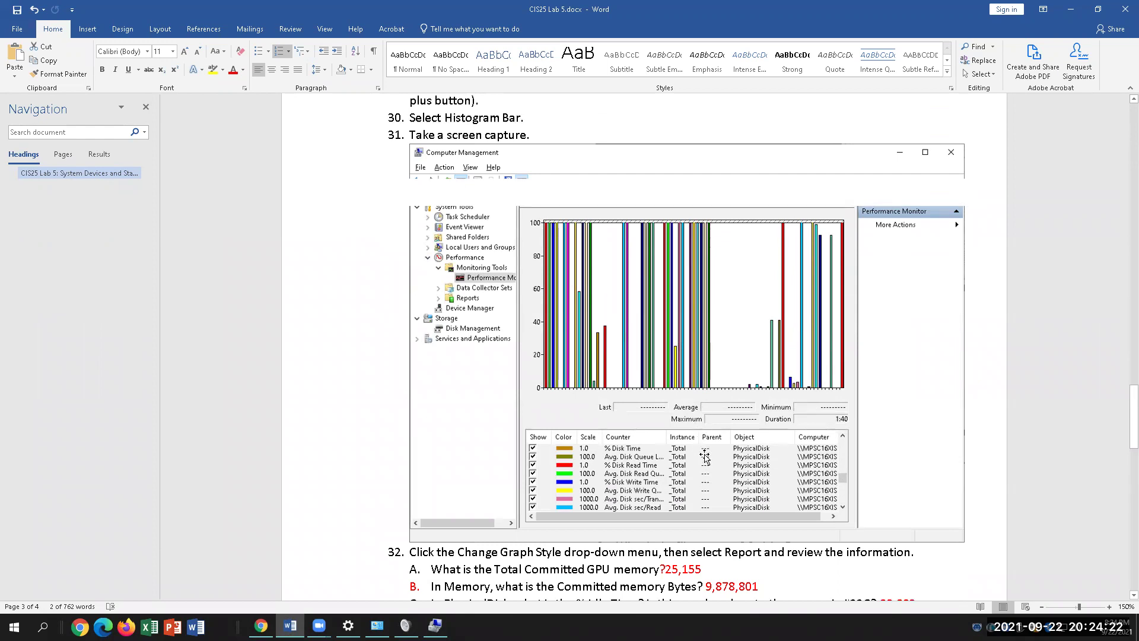
{"action": "scroll", "coordinate": [704, 455], "scroll_direction": "up", "scroll_amount": 4}
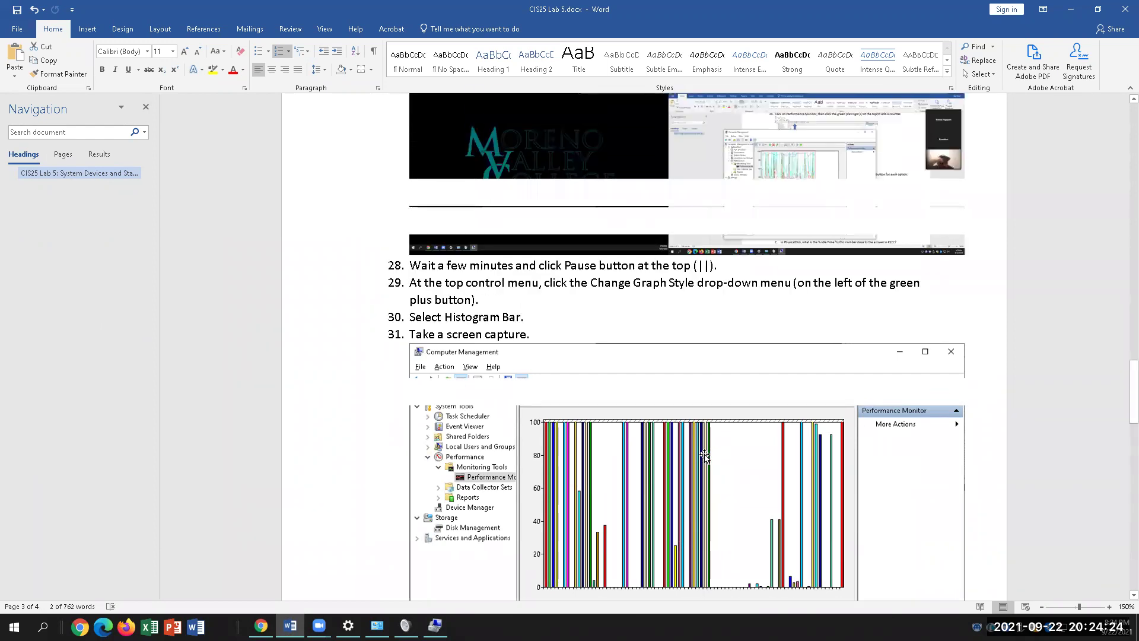
{"action": "scroll", "coordinate": [705, 455], "scroll_direction": "up", "scroll_amount": 10}
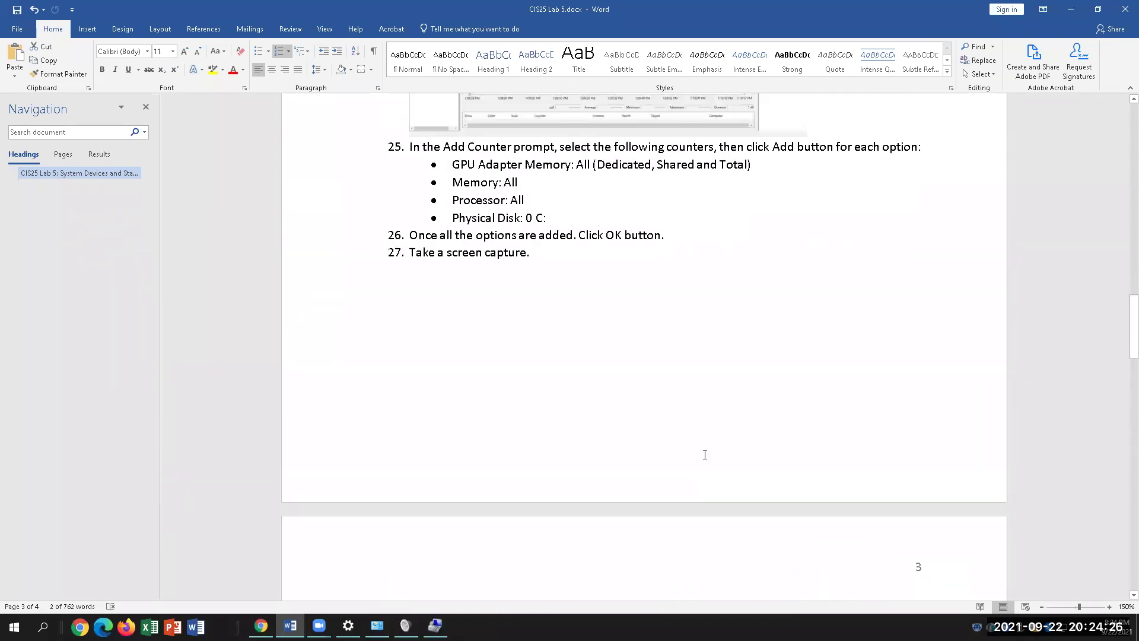
{"action": "scroll", "coordinate": [704, 455], "scroll_direction": "up", "scroll_amount": 5}
{"action": "scroll", "coordinate": [705, 455], "scroll_direction": "up", "scroll_amount": 3}
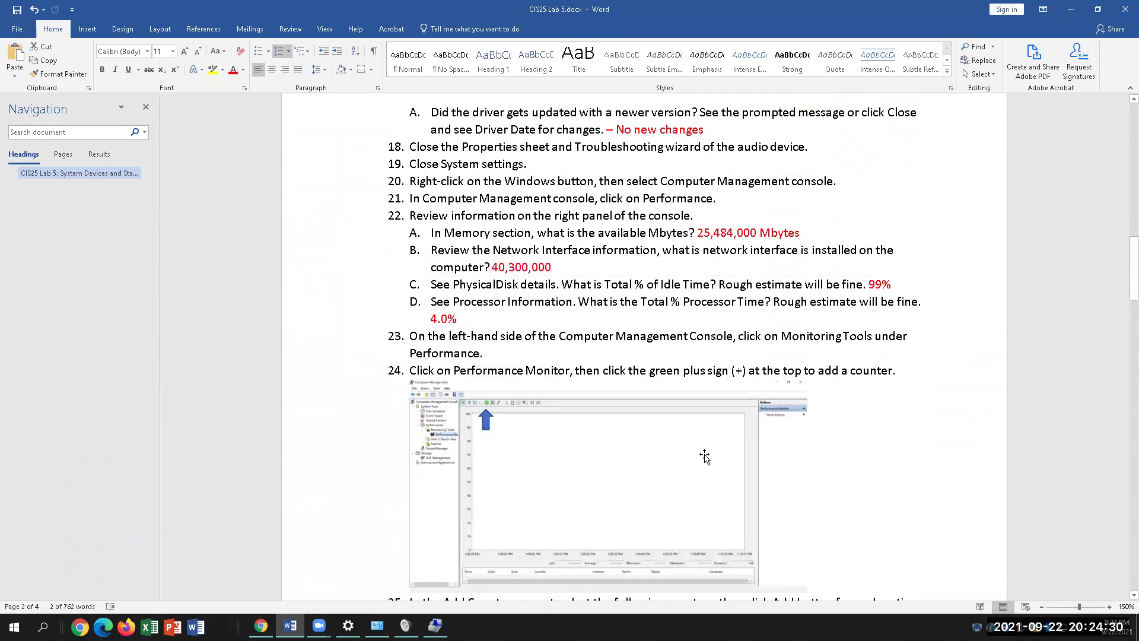
{"action": "scroll", "coordinate": [704, 455], "scroll_direction": "up", "scroll_amount": 1}
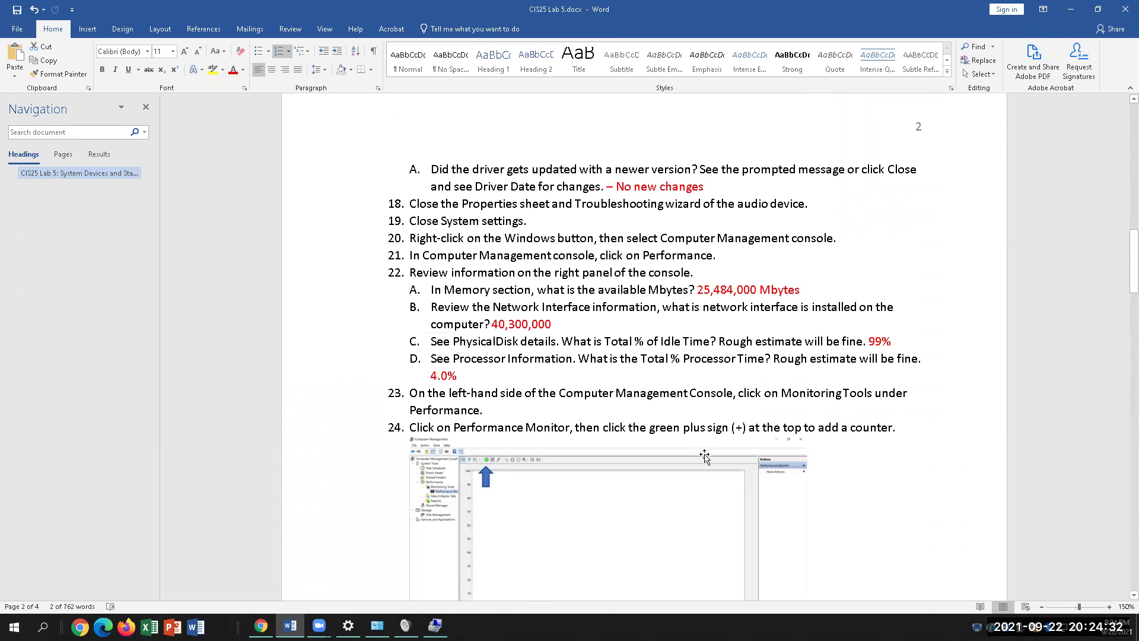
{"action": "scroll", "coordinate": [705, 455], "scroll_direction": "up", "scroll_amount": 1}
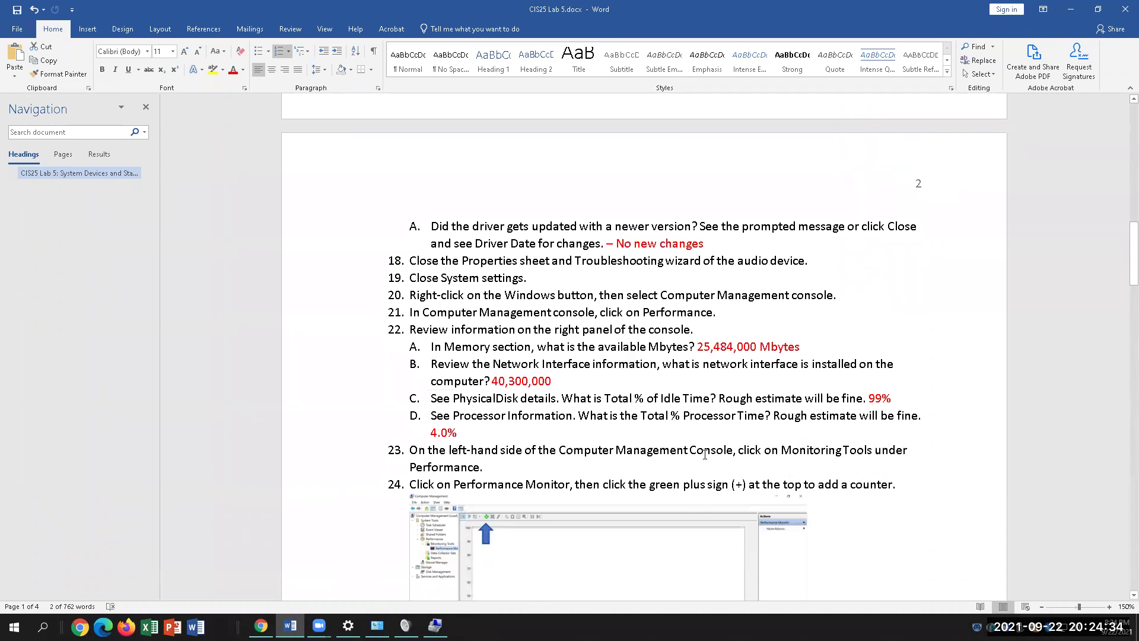
{"action": "scroll", "coordinate": [705, 454], "scroll_direction": "up", "scroll_amount": 1}
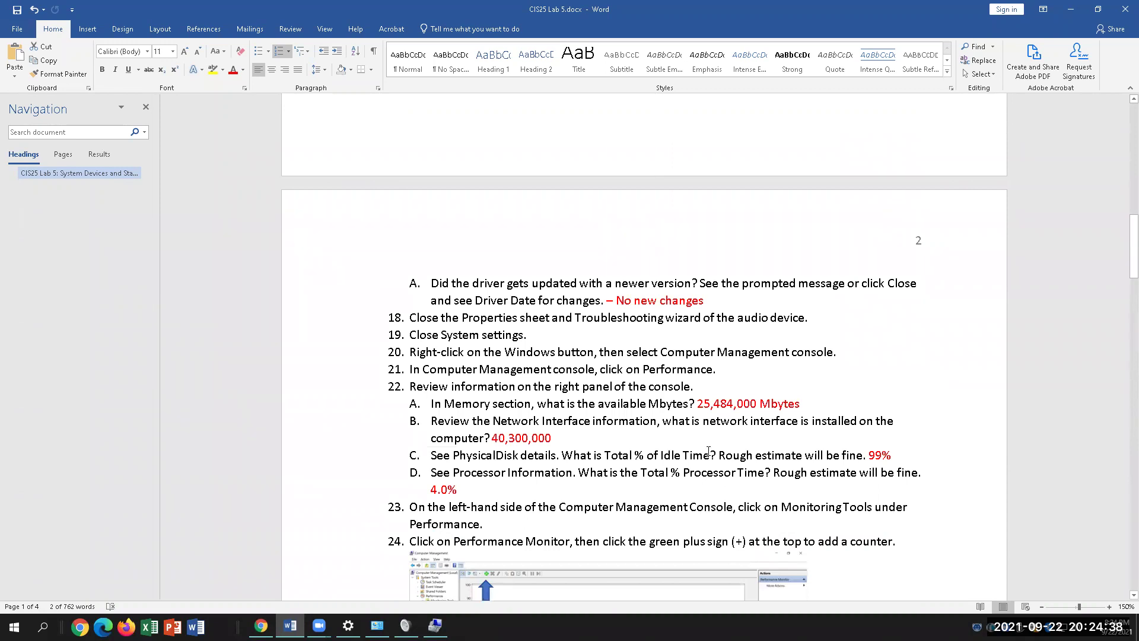
{"action": "scroll", "coordinate": [705, 454], "scroll_direction": "up", "scroll_amount": 2}
{"action": "scroll", "coordinate": [708, 451], "scroll_direction": "up", "scroll_amount": 7}
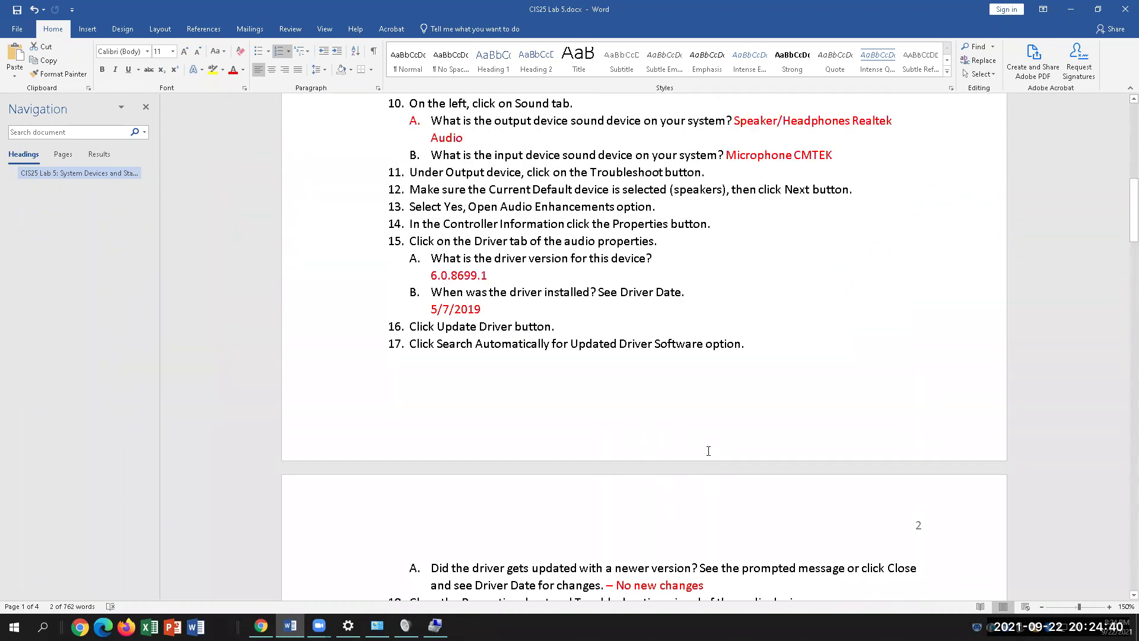
{"action": "scroll", "coordinate": [708, 451], "scroll_direction": "up", "scroll_amount": 3}
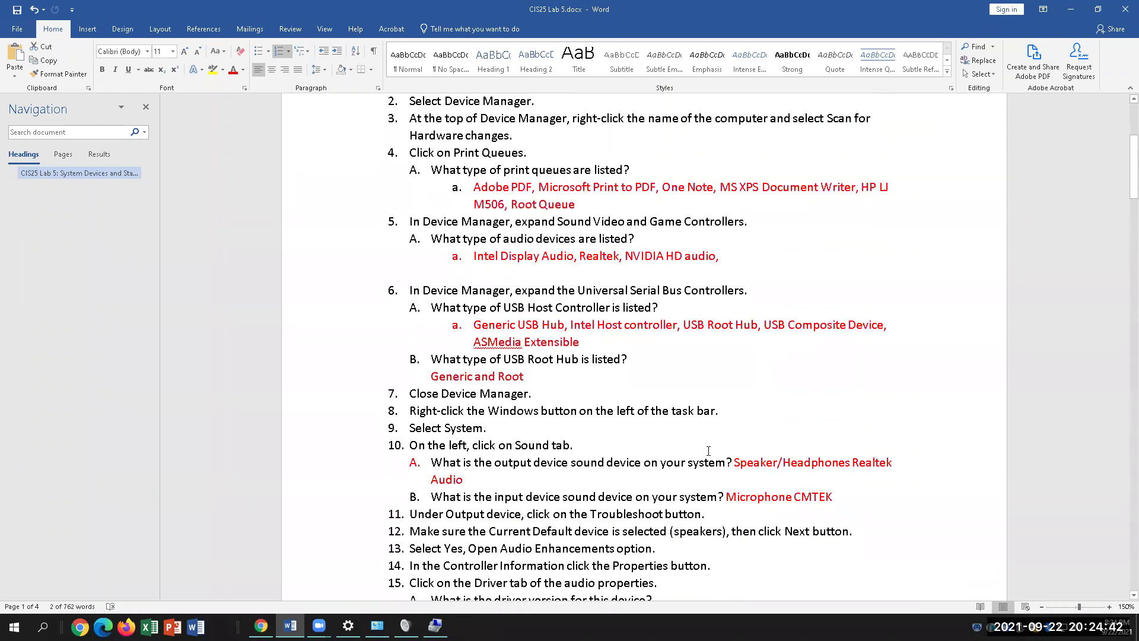
- Close the CIS25 Lab 5.docx worksheet and save its changes
{"action": "left_click", "coordinate": [652, 522]}
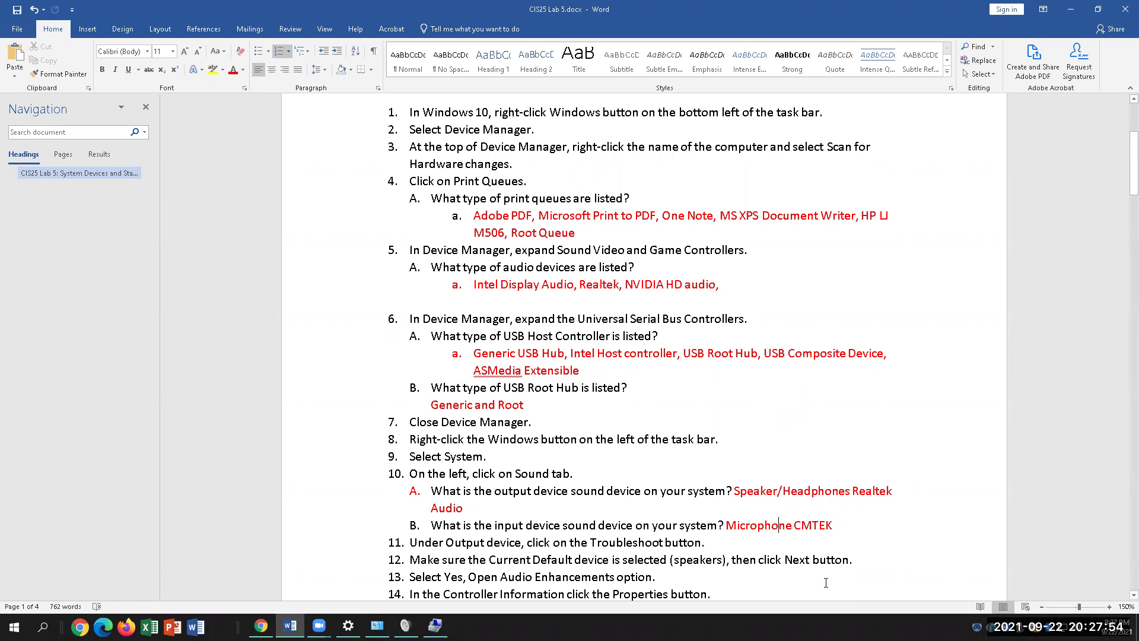
{"action": "left_click", "coordinate": [1126, 9]}
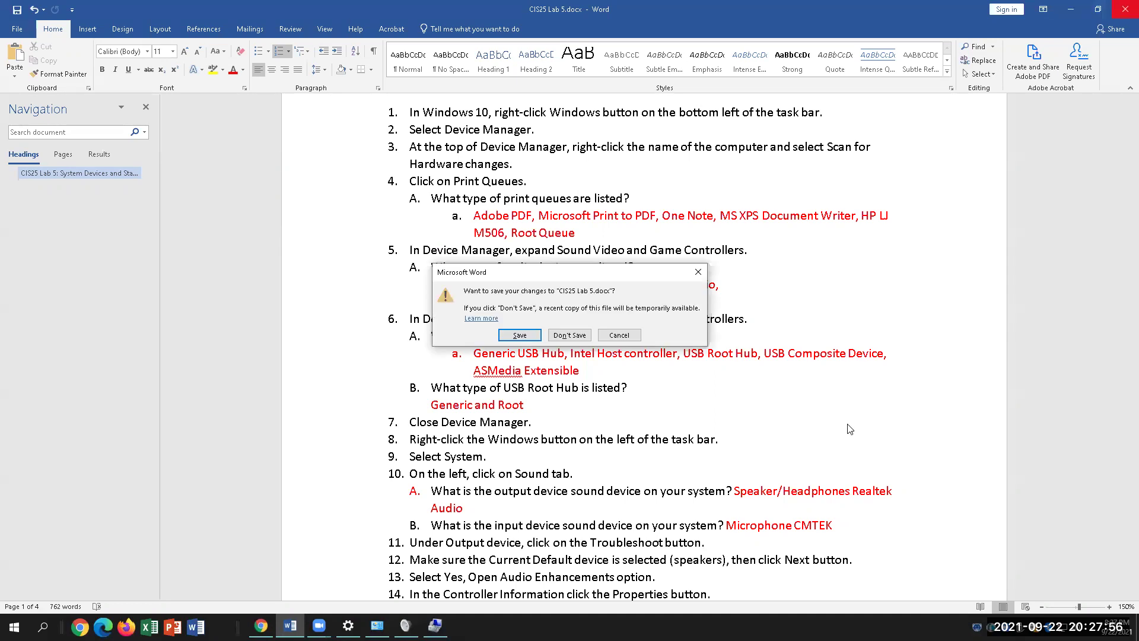
{"action": "left_click", "coordinate": [524, 335]}
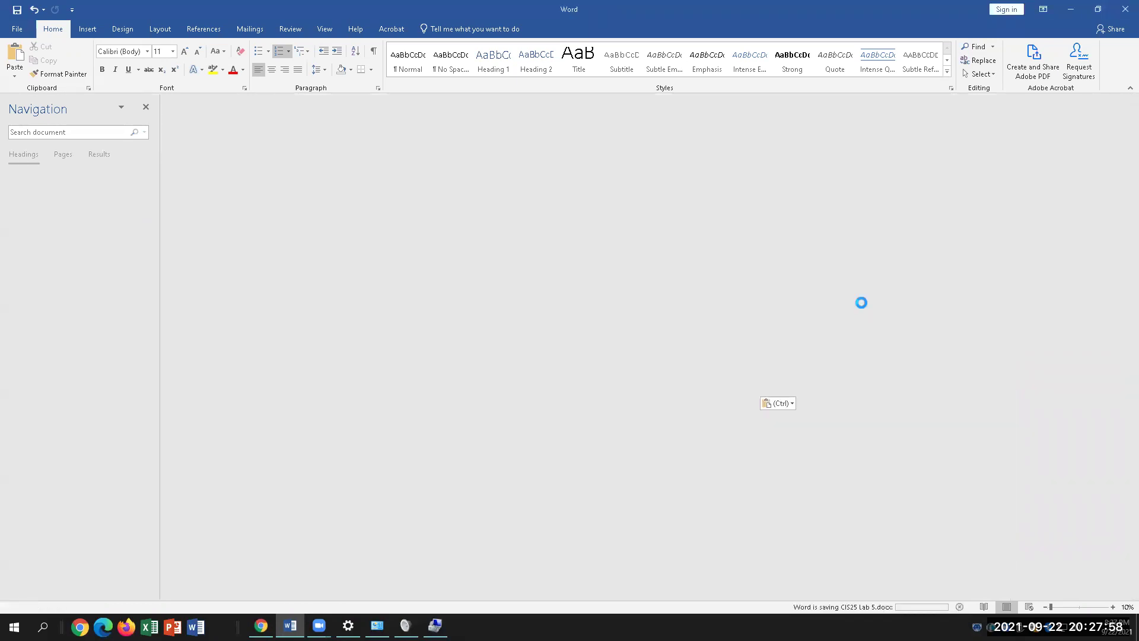
- Close the Computer Management console, the Settings device properties window and the Sound dialog
{"action": "left_click", "coordinate": [654, 123]}
{"action": "left_click", "coordinate": [808, 287]}
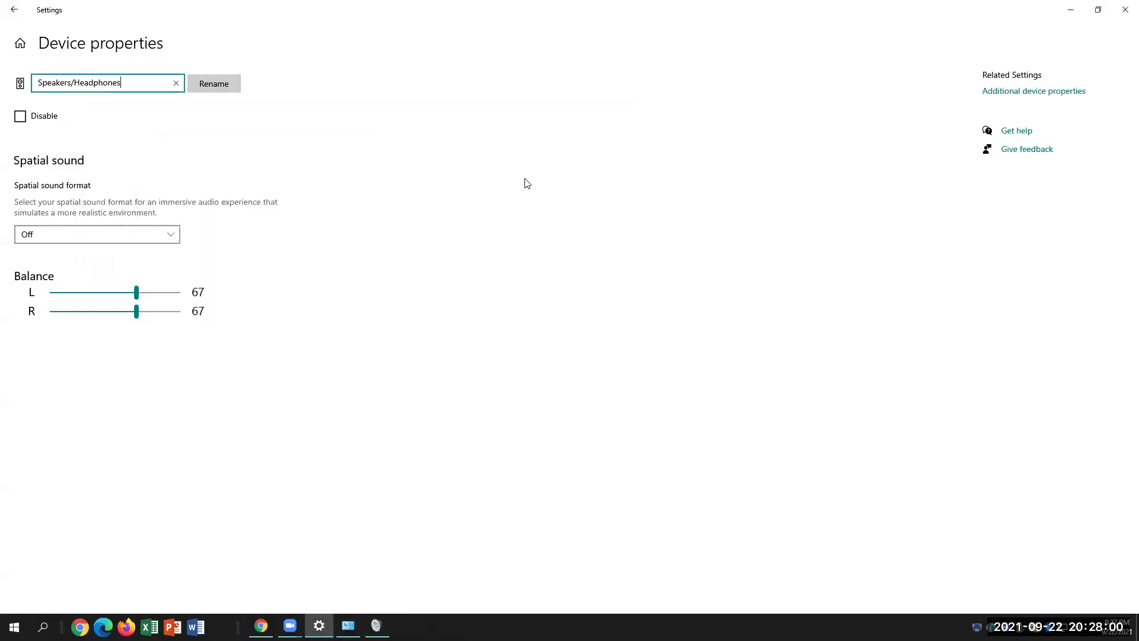
{"action": "left_click", "coordinate": [1123, 6]}
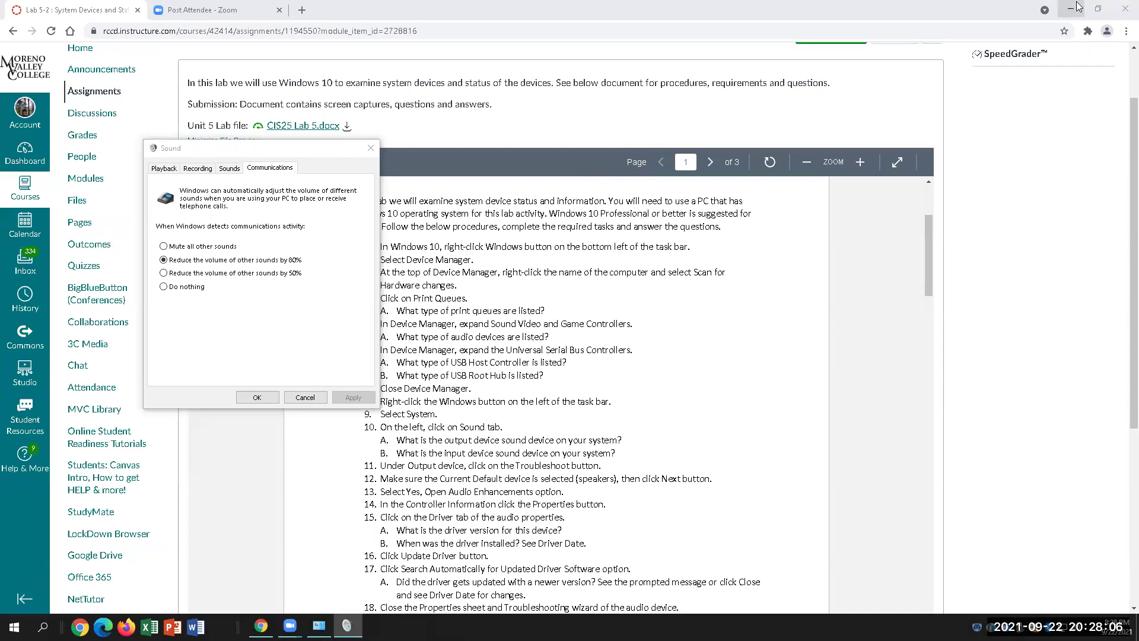
{"action": "left_click", "coordinate": [370, 149]}
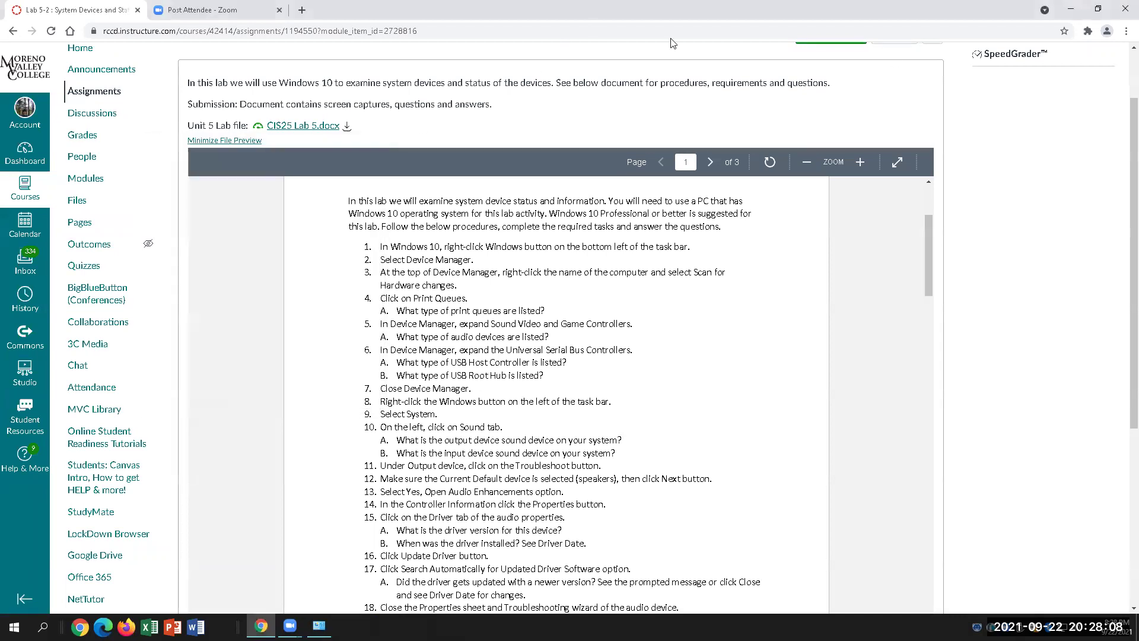